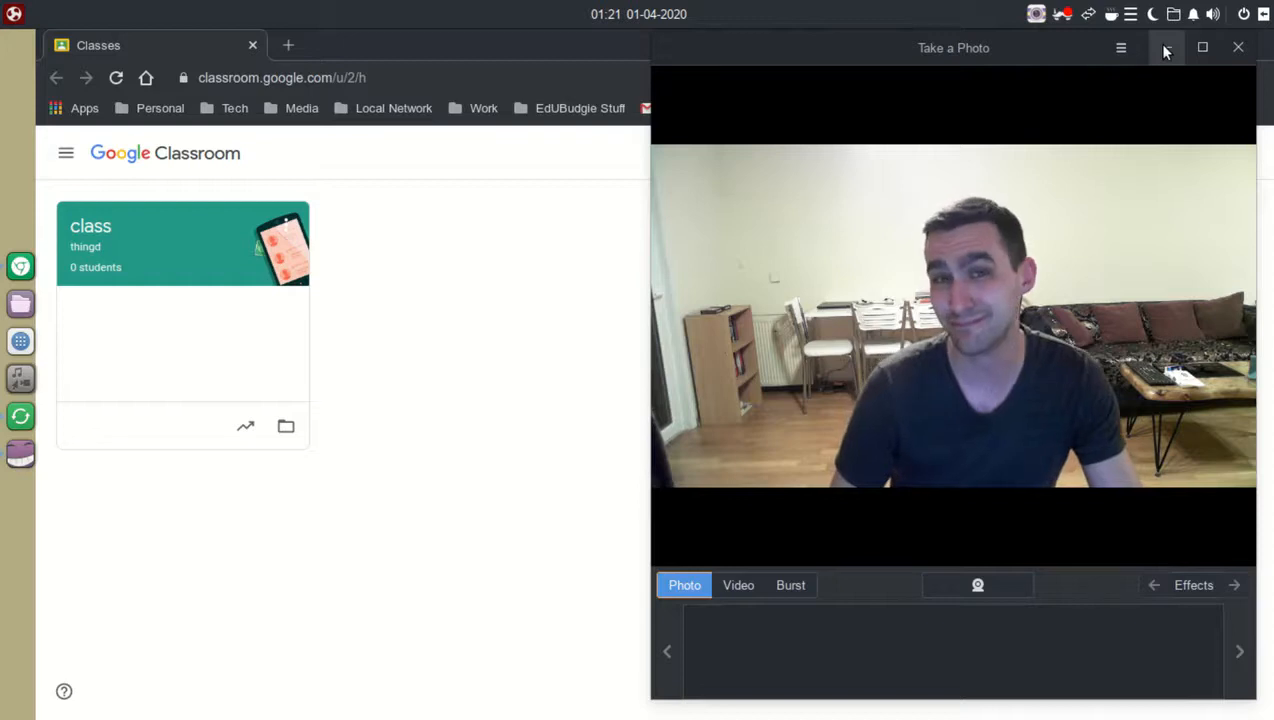
Minimize the camera window and open the Google homepage in a new browser tab under the teacher account.
click(1165, 48)
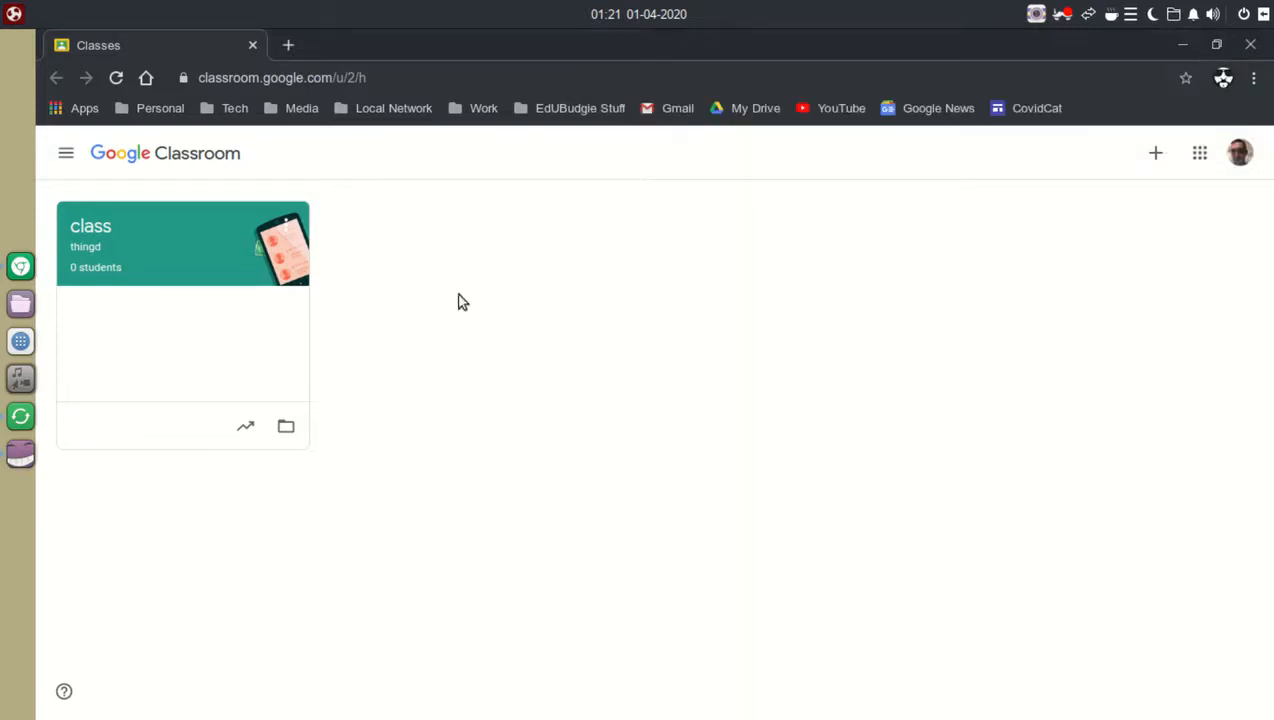
click(286, 46)
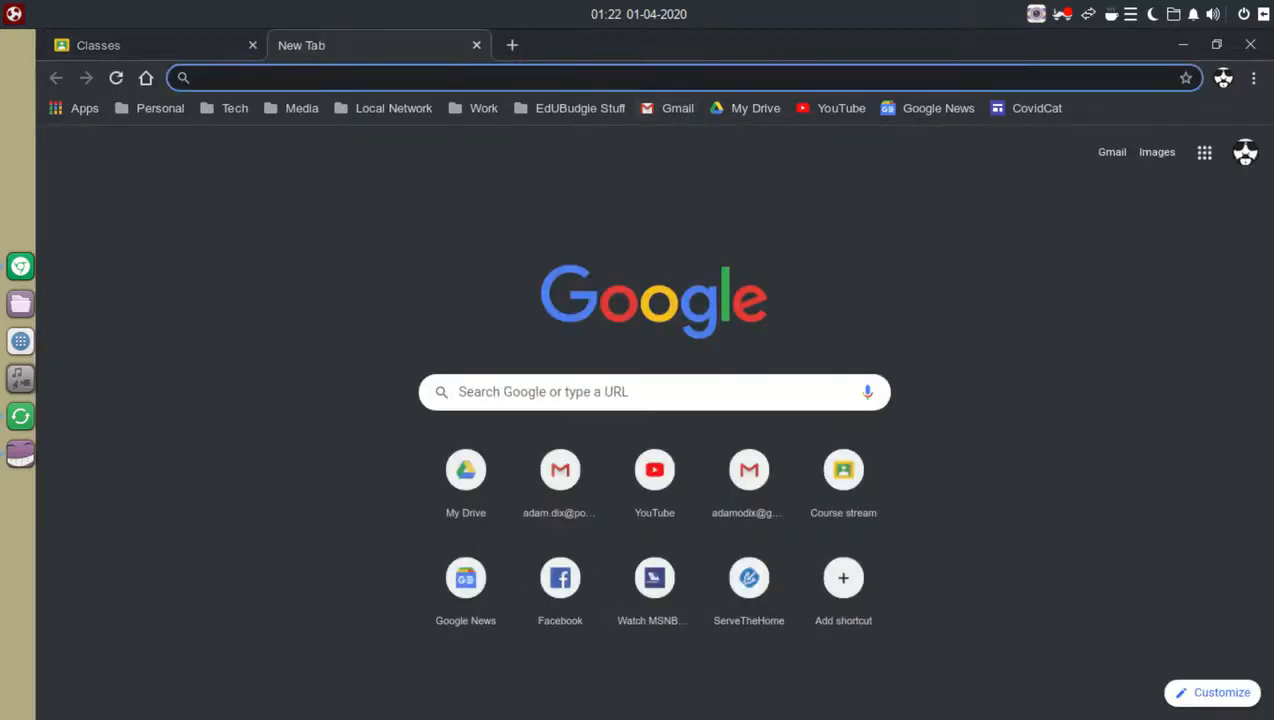
click(1245, 152)
click(1105, 444)
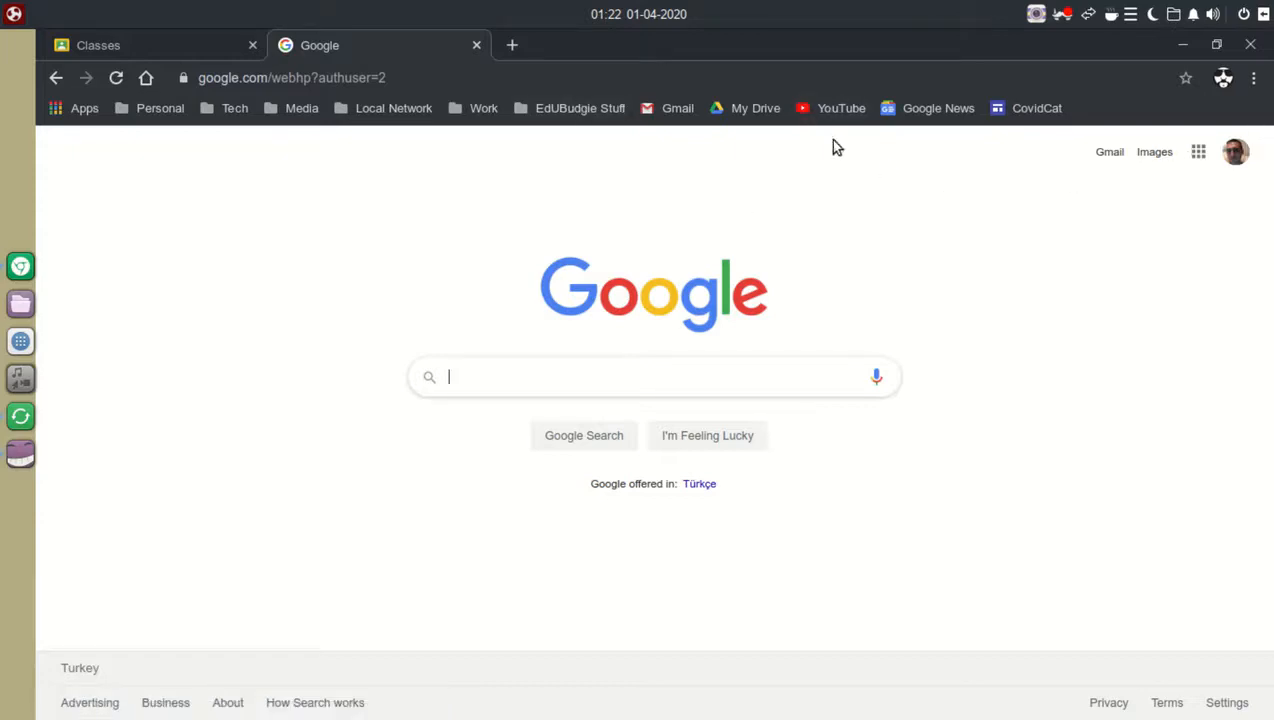
Examine the Google apps list and the signed-in accounts on the Google homepage.
click(1200, 155)
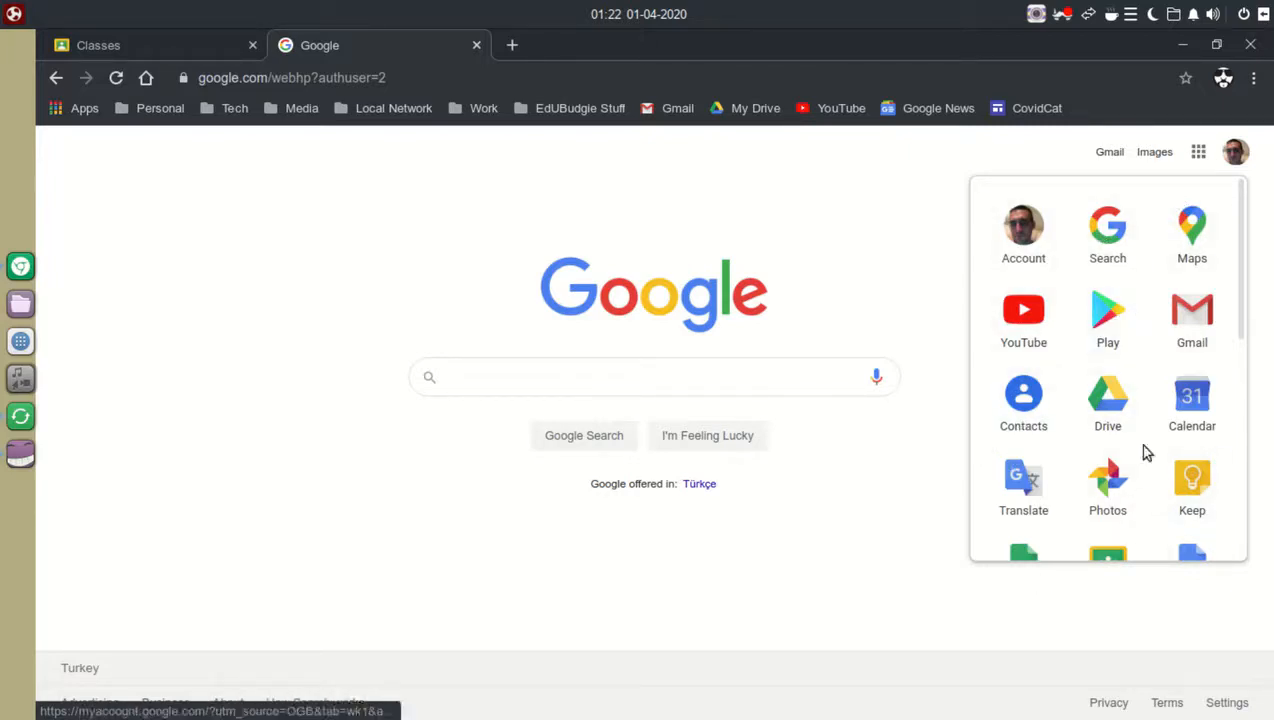
scroll(1146, 461, down, 3)
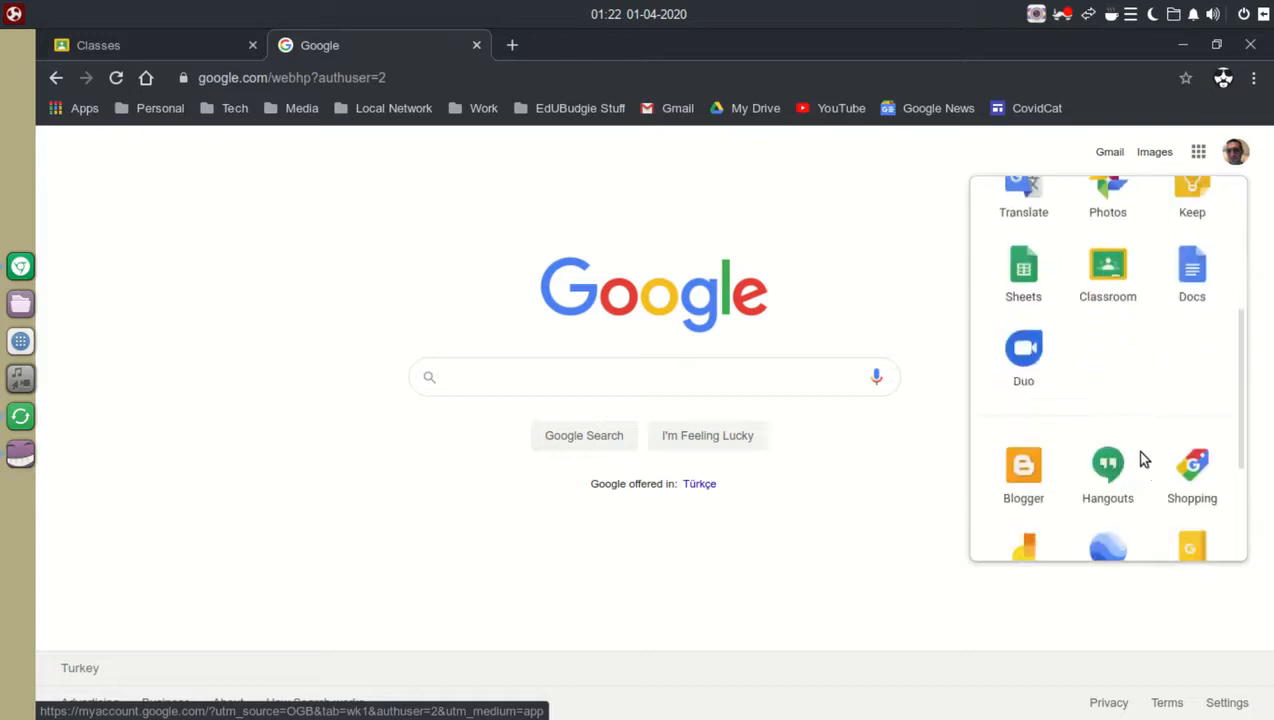
scroll(1172, 317, up, 1)
click(851, 262)
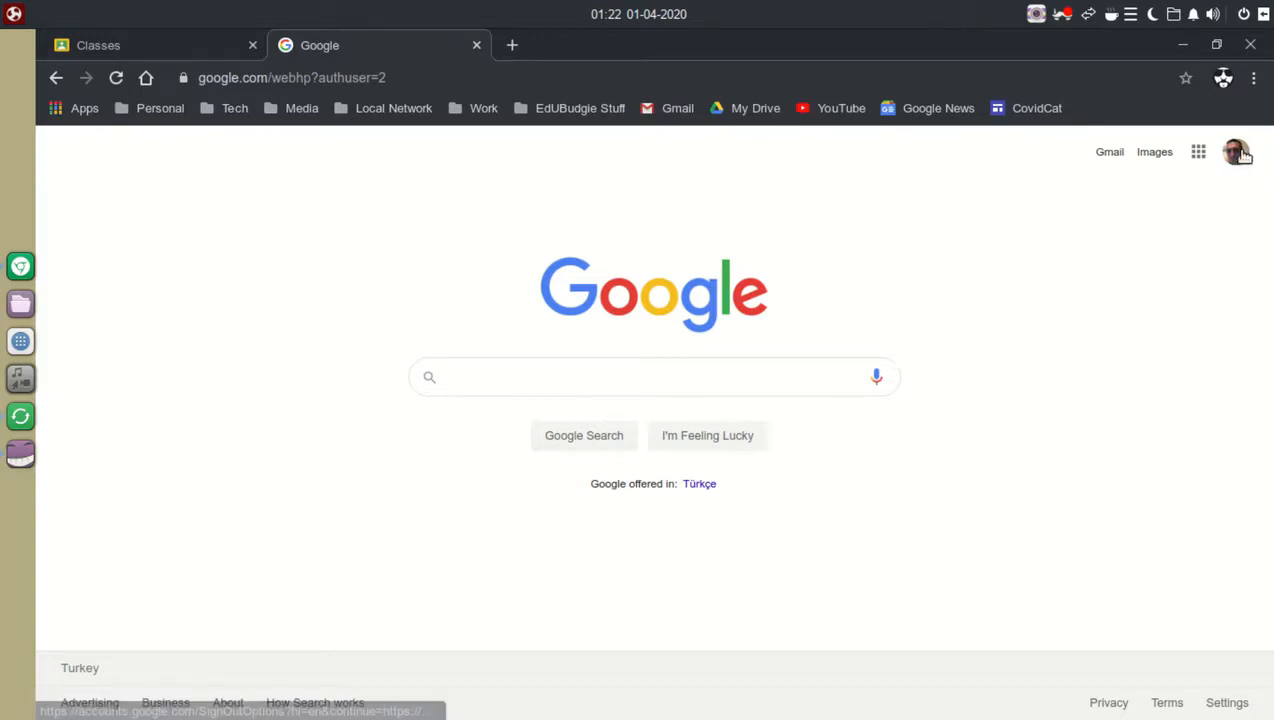
click(1238, 153)
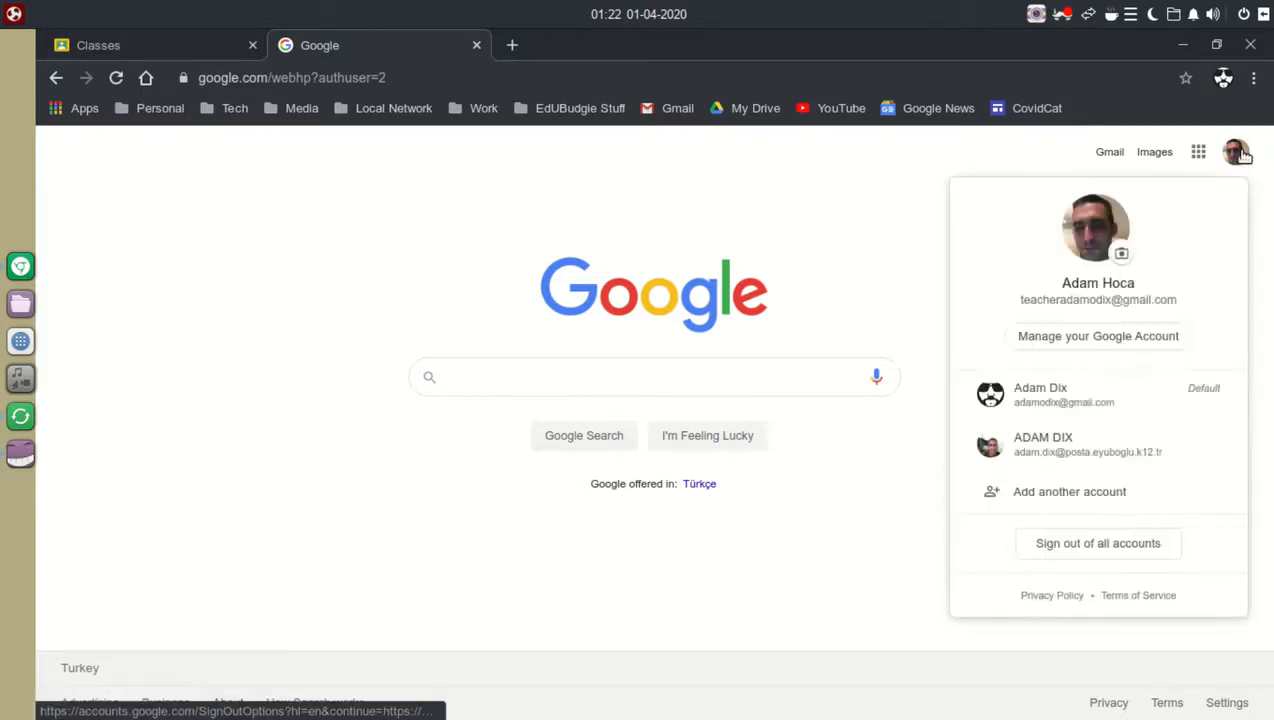
click(771, 253)
Open Gmail under the teacher account and delete all messages in the inbox.
click(676, 108)
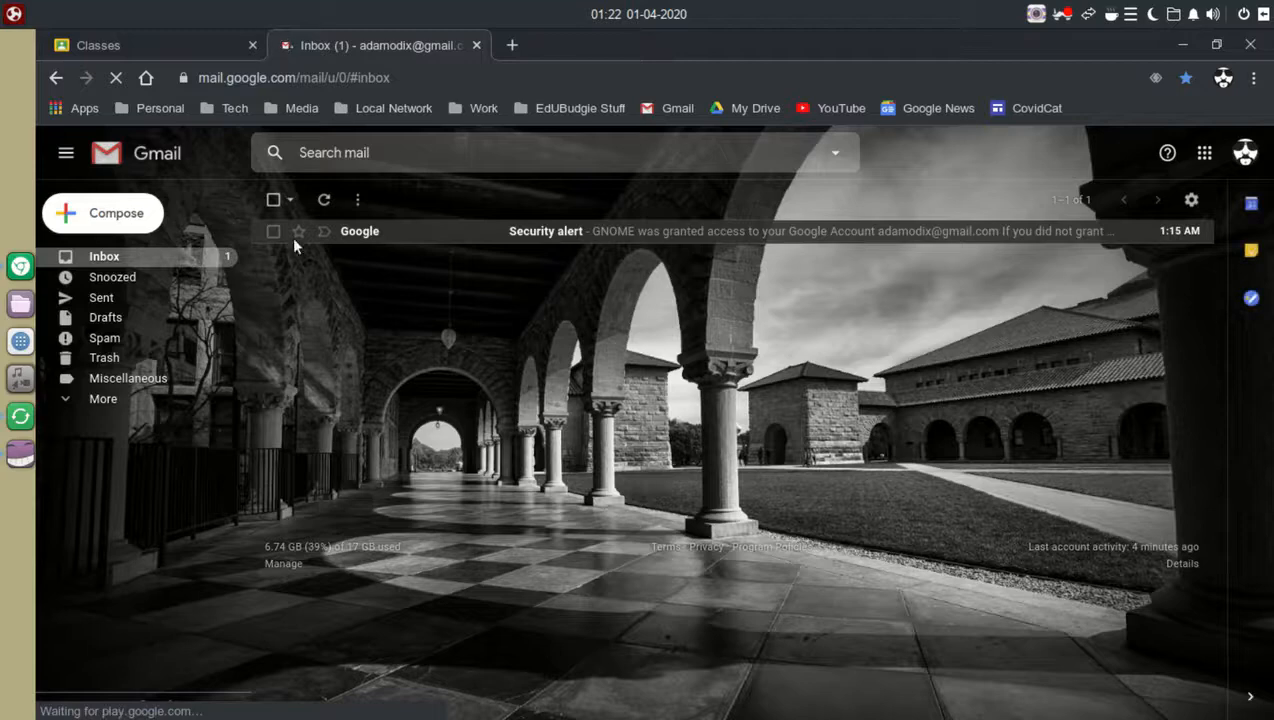
click(1244, 154)
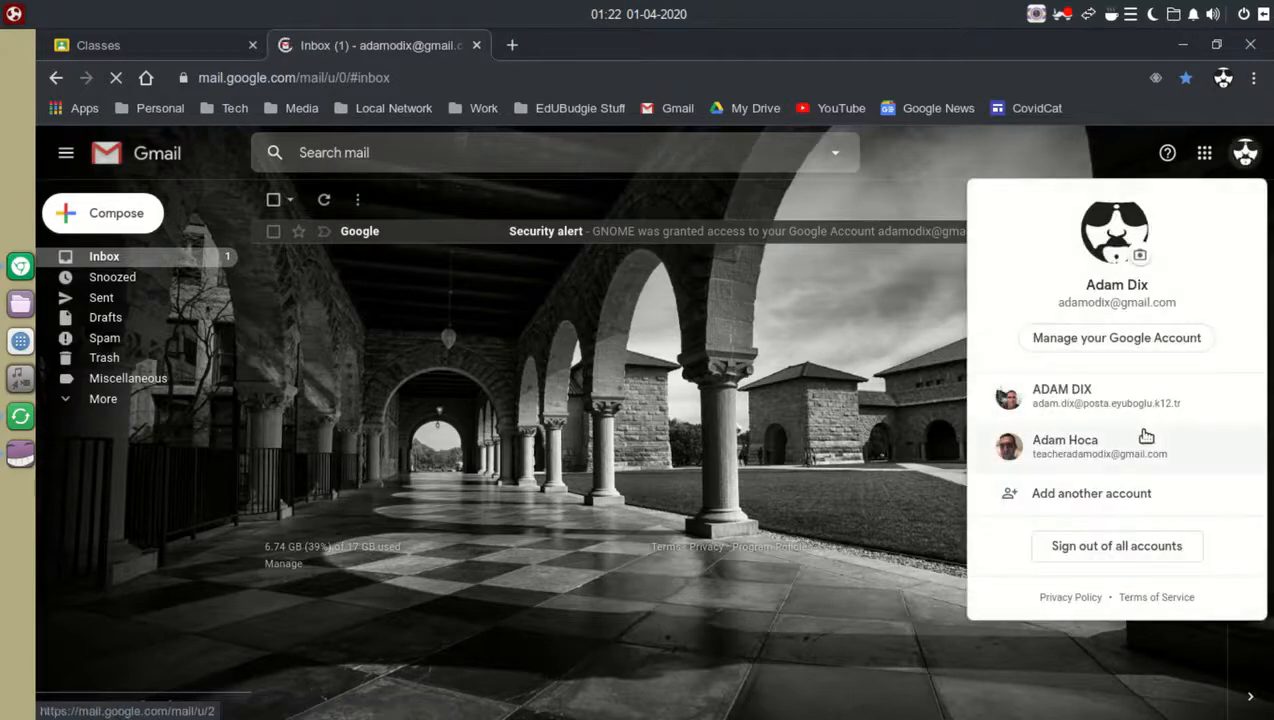
click(1045, 450)
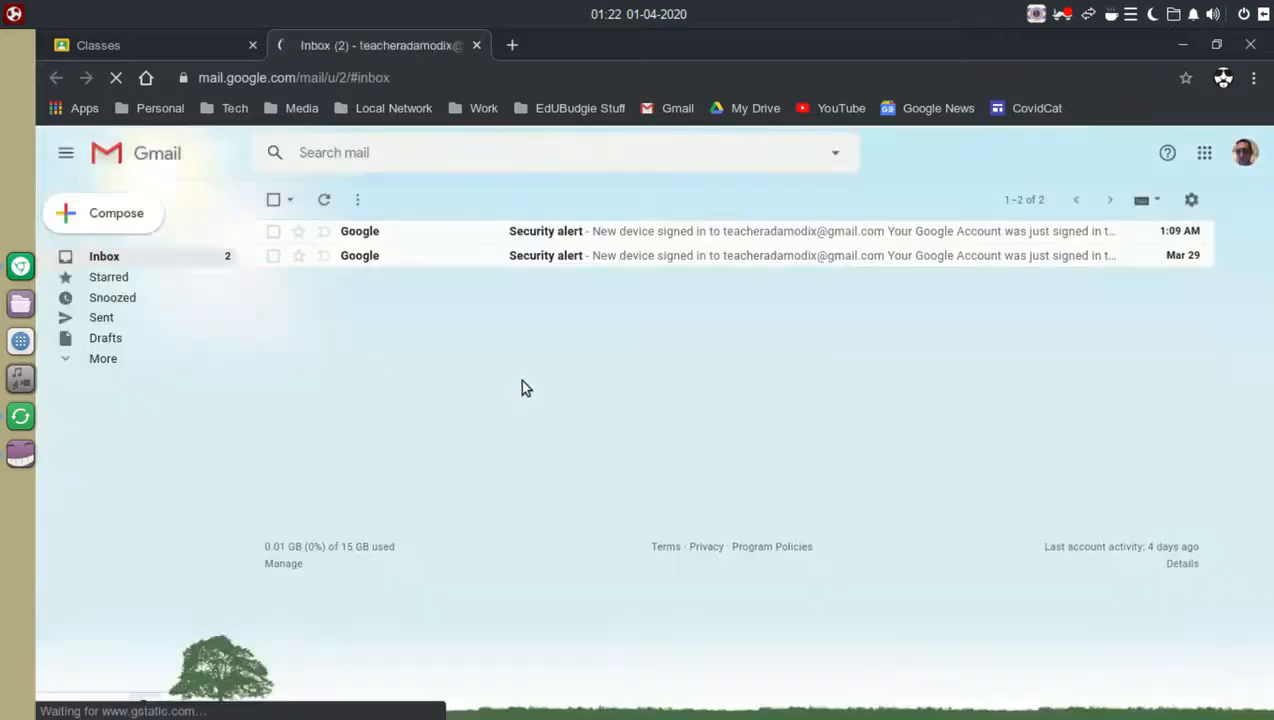
click(274, 200)
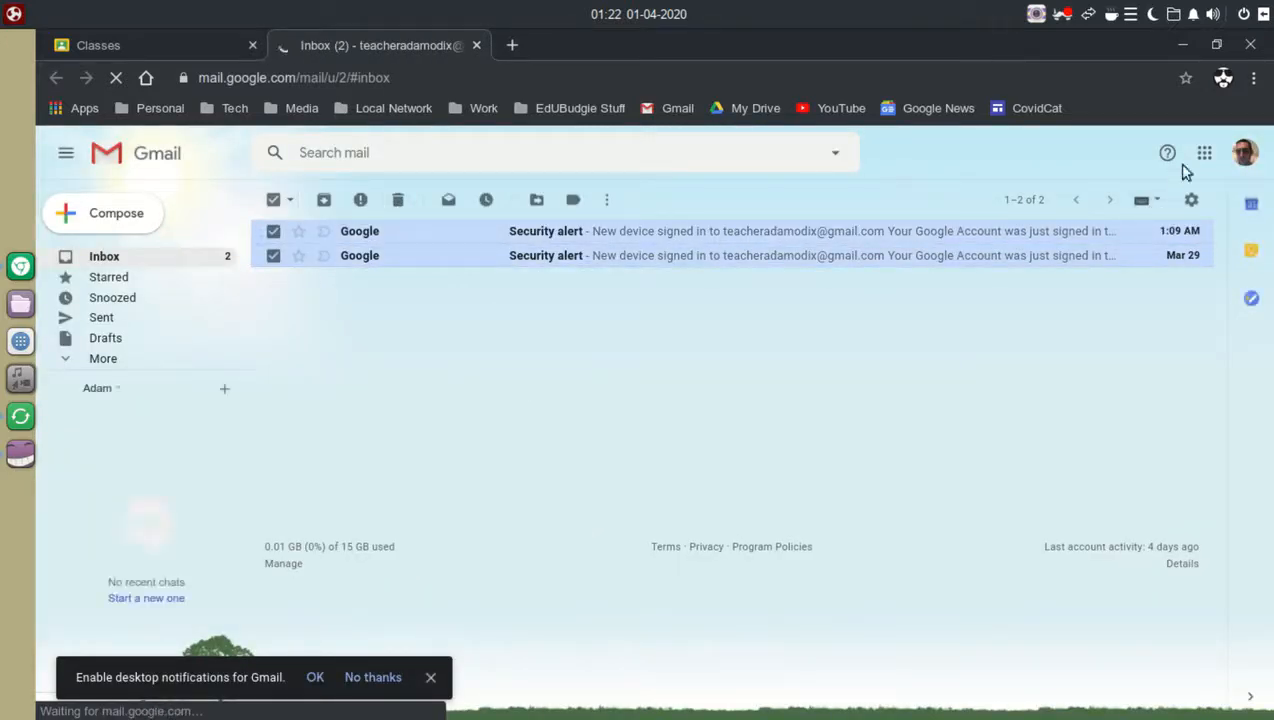
click(398, 200)
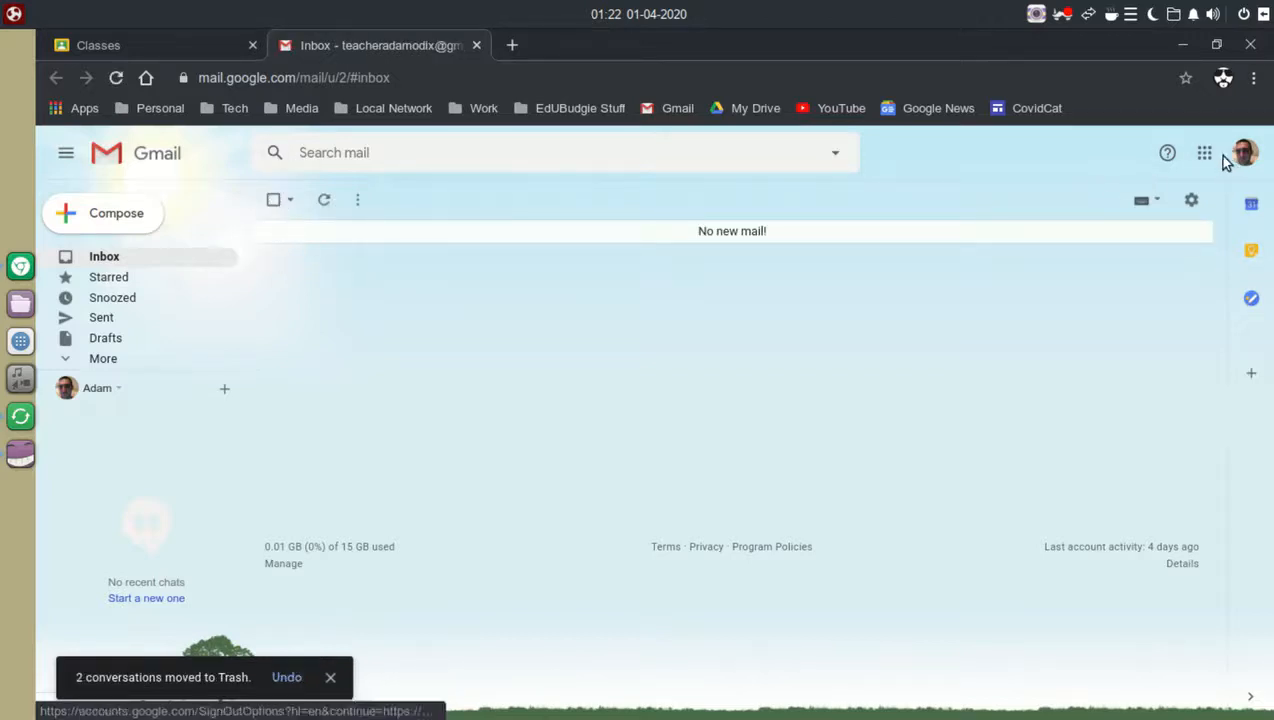
Look through the Google apps to open Classroom, and close the old Classes and Gmail browser tabs.
click(1204, 152)
scroll(1200, 470, down, 1)
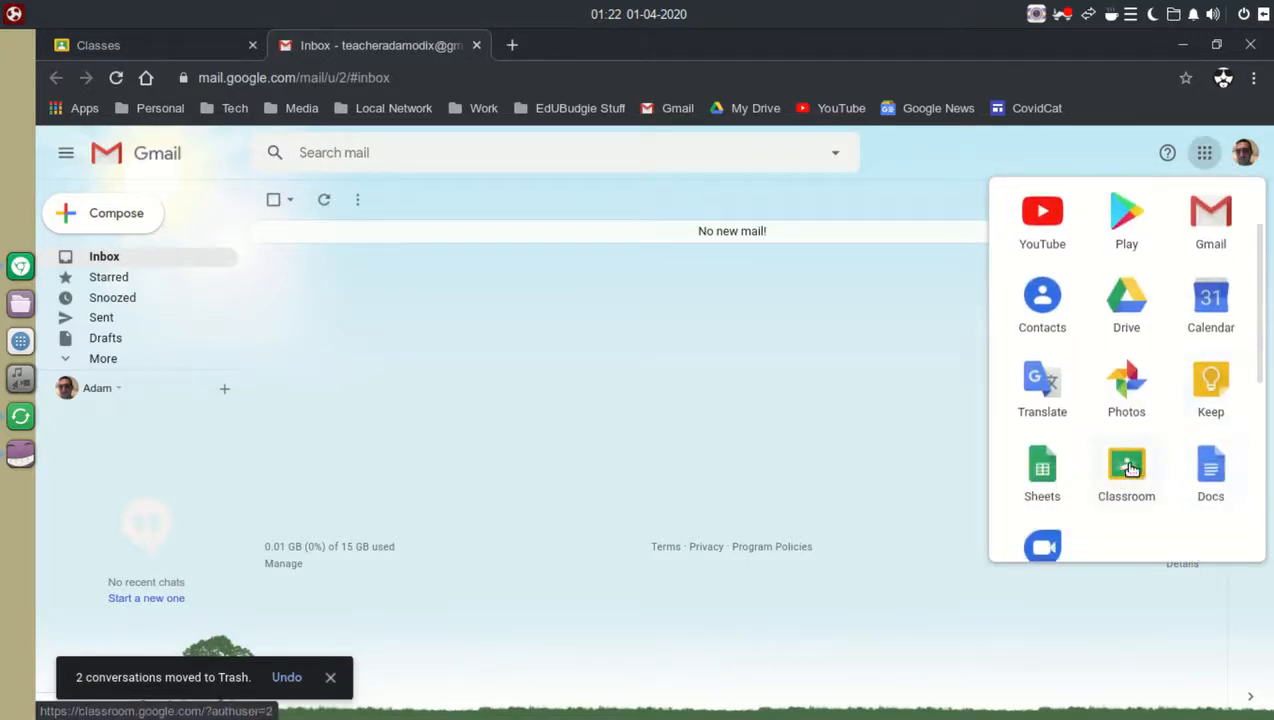
scroll(1140, 456, down, 3)
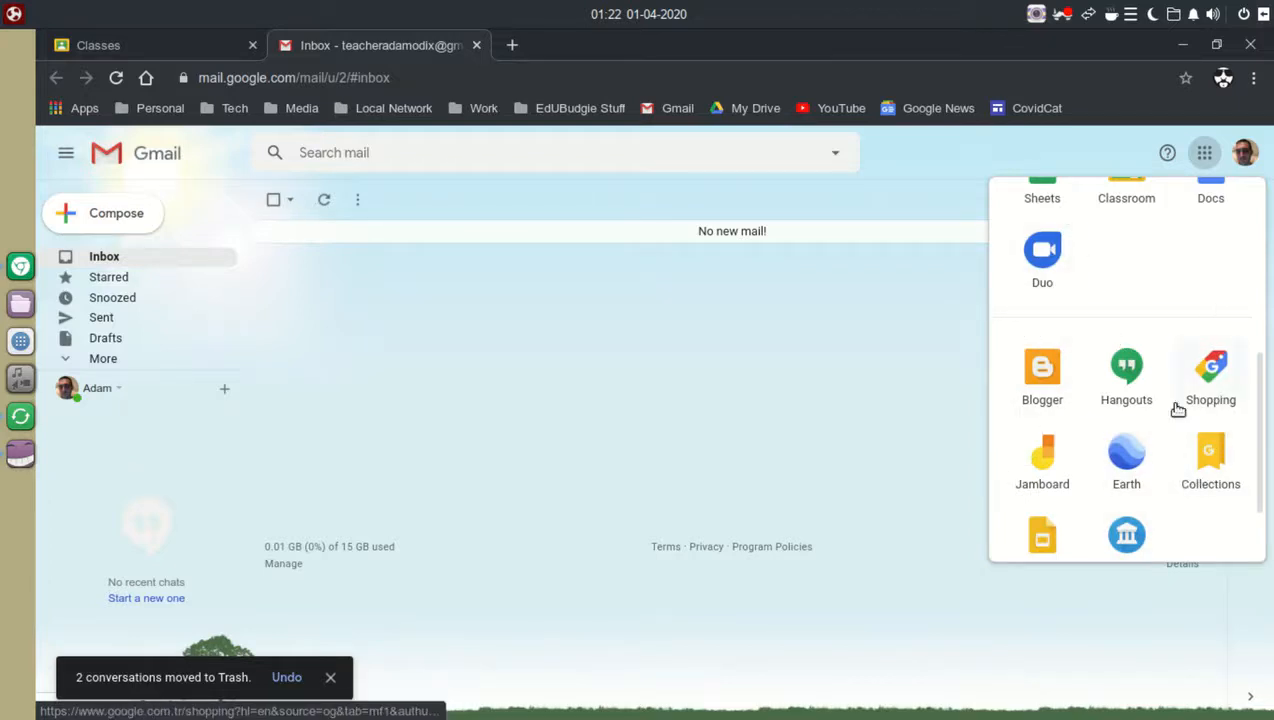
scroll(1177, 410, up, 4)
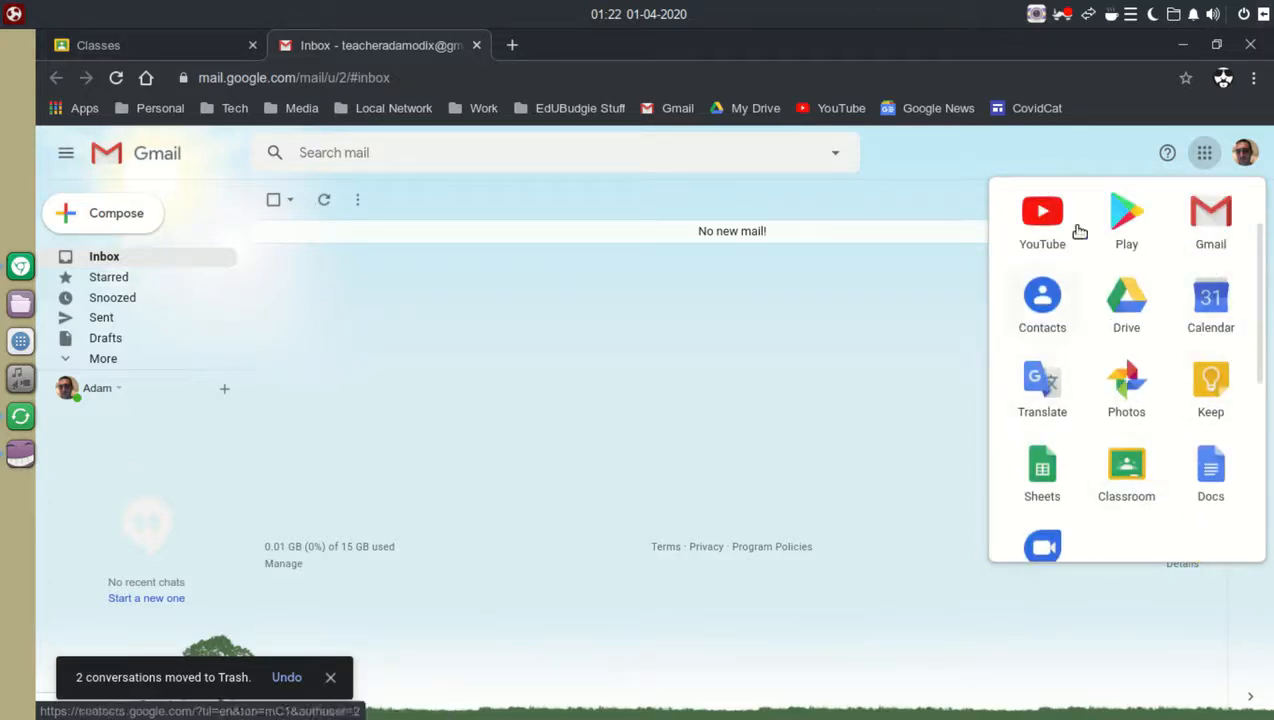
scroll(1150, 320, up, 1)
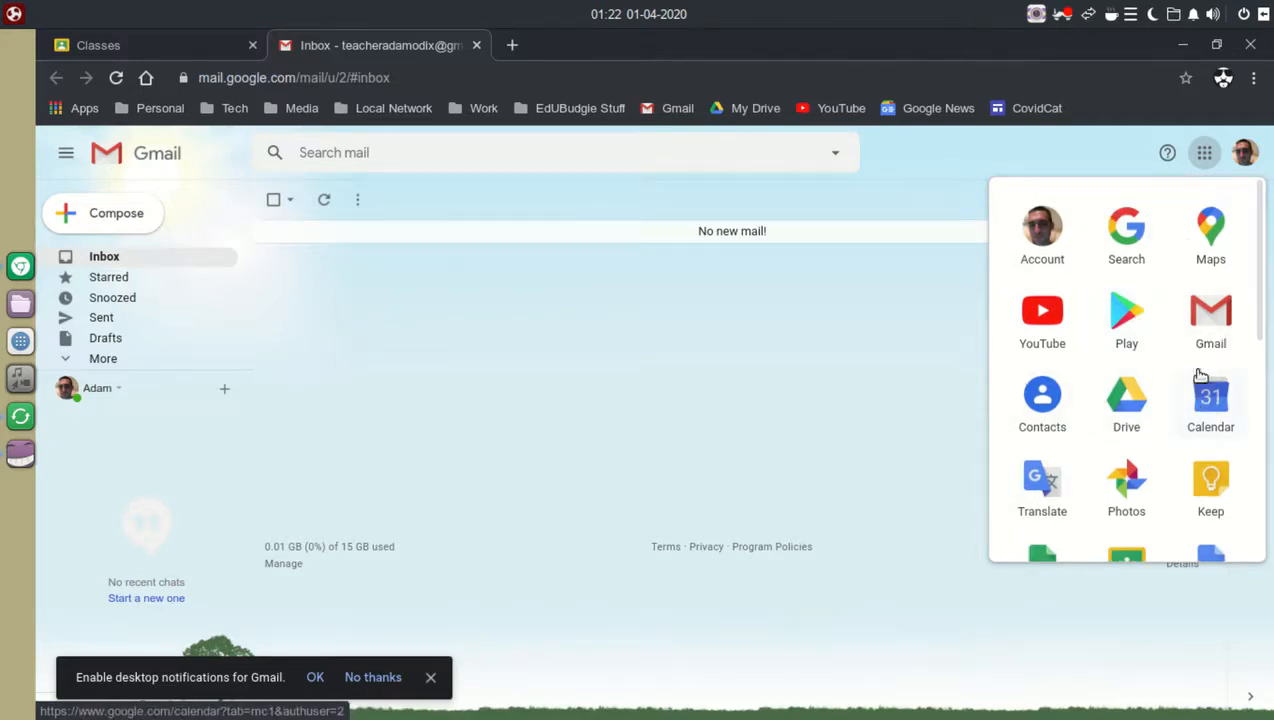
scroll(1166, 345, down, 3)
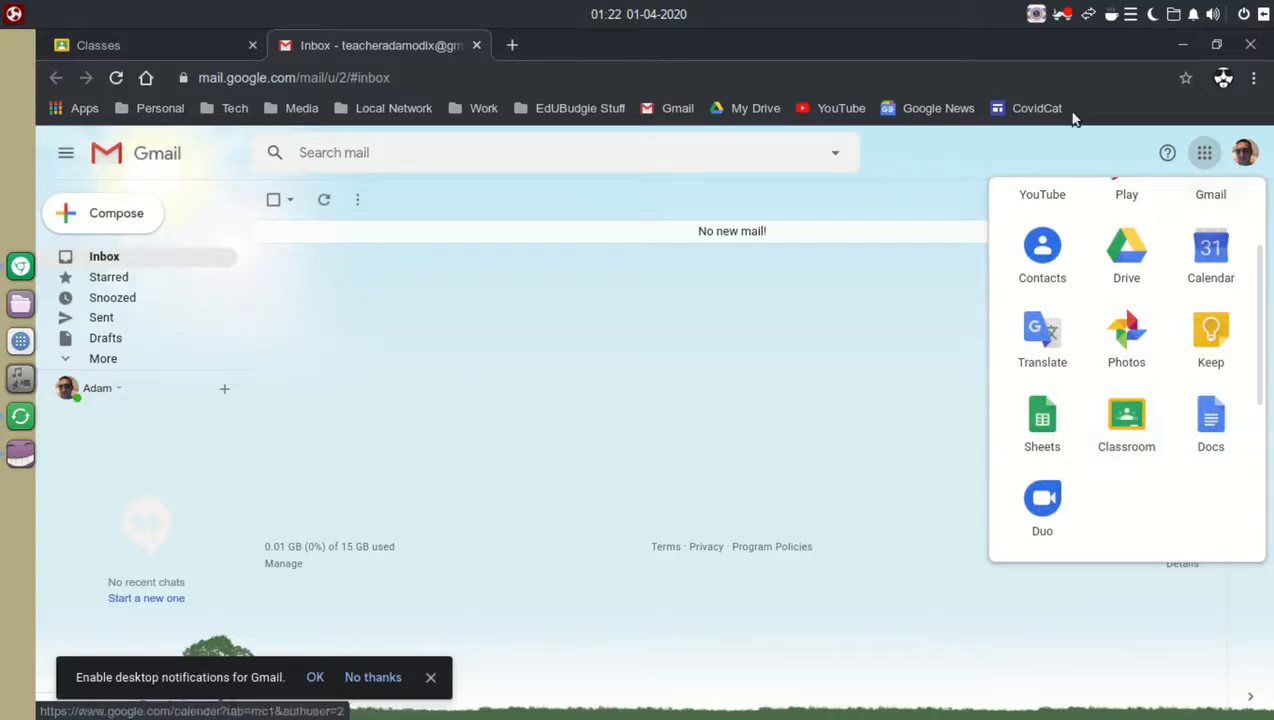
scroll(1126, 358, up, 2)
scroll(1203, 381, down, 5)
scroll(1150, 420, down, 2)
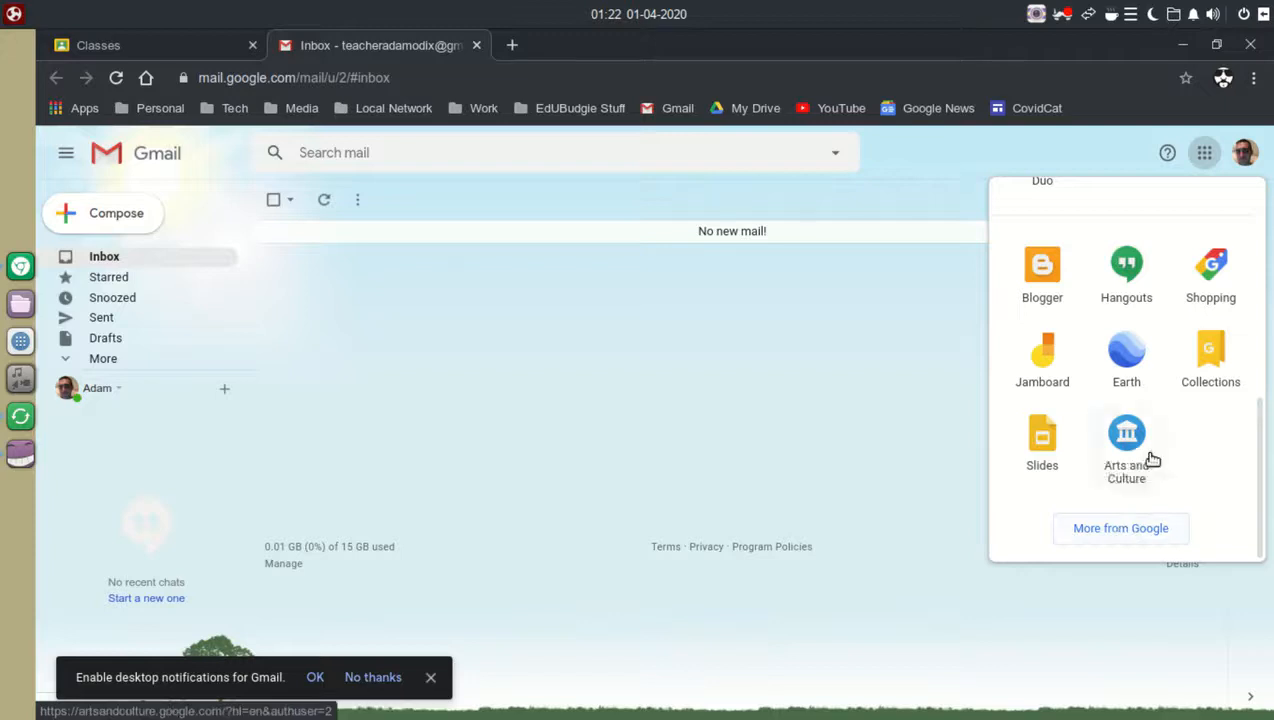
scroll(1140, 430, up, 4)
click(1121, 381)
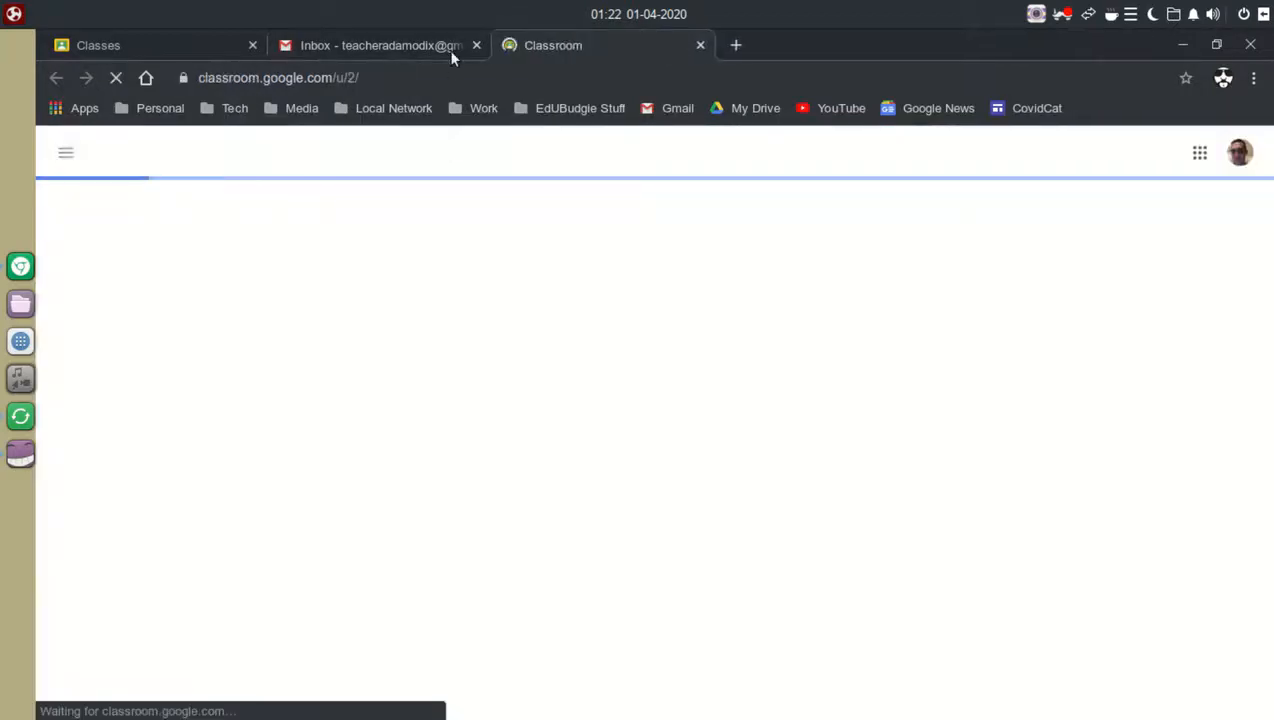
click(252, 45)
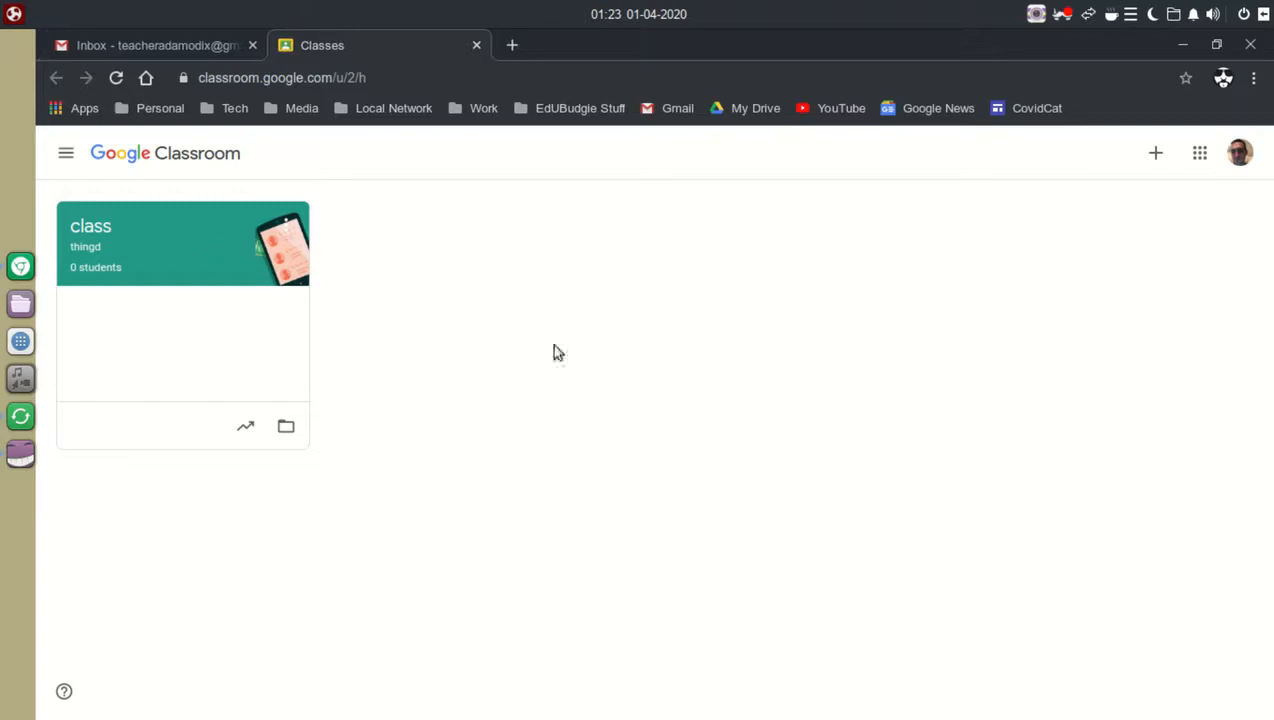
click(252, 45)
Open the Classroom calendar for the current week.
click(65, 153)
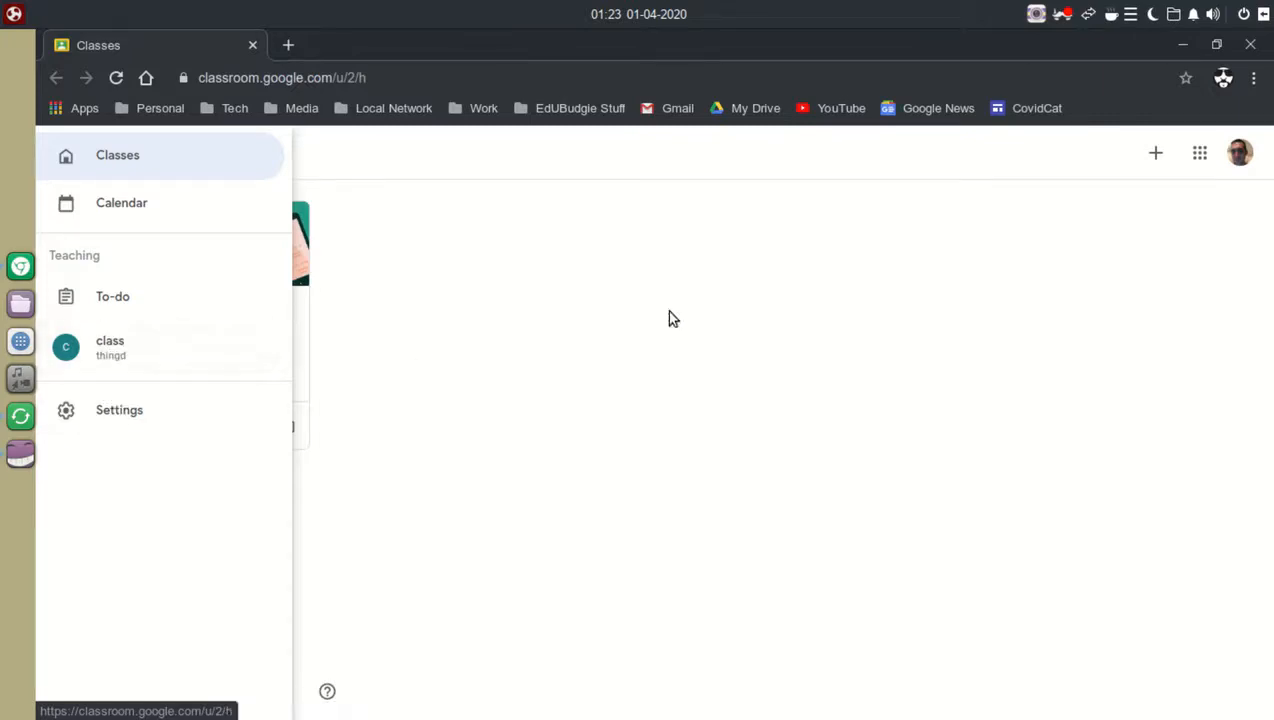
click(491, 387)
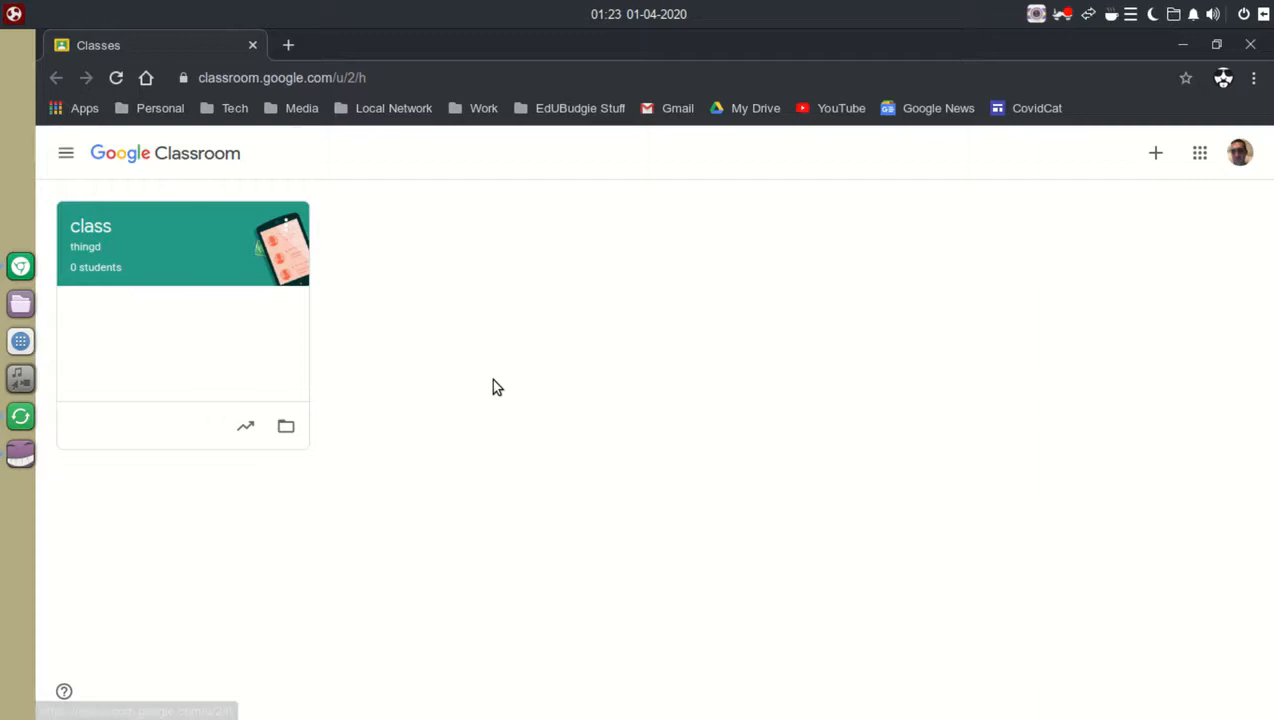
click(64, 155)
click(131, 208)
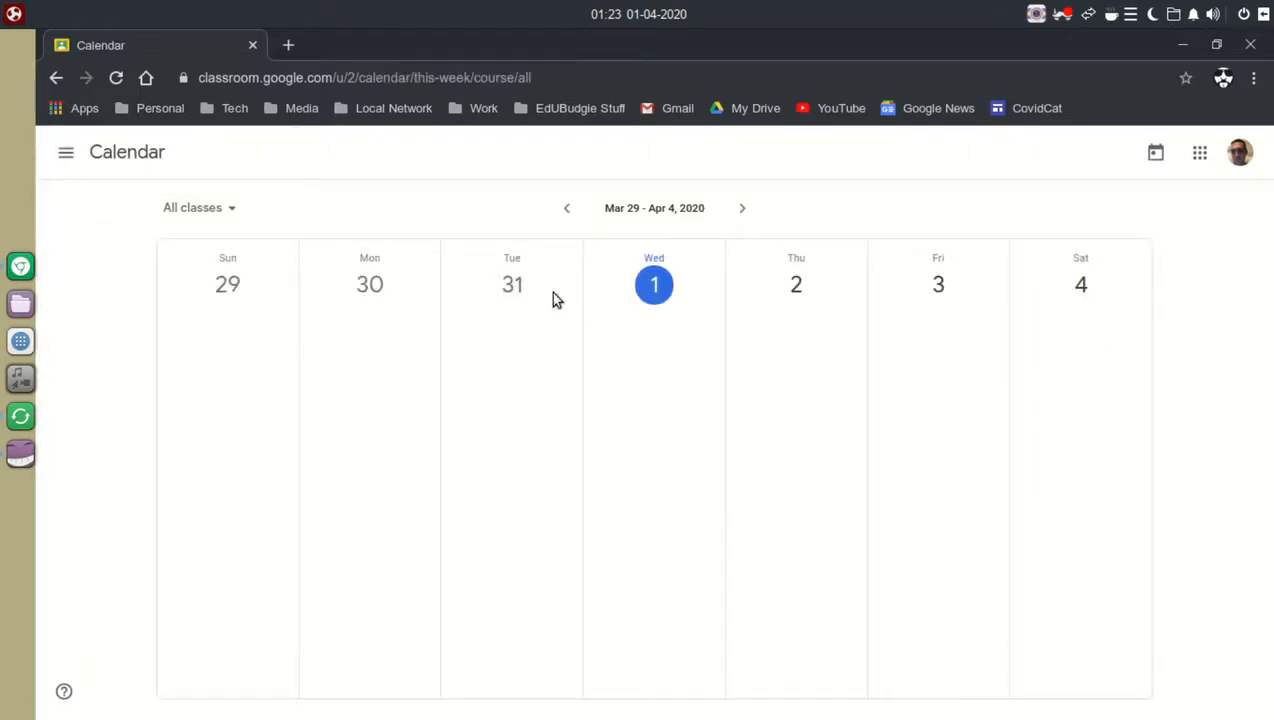
Examine which Google account is in use and which classes the calendar can be filtered by.
click(1248, 151)
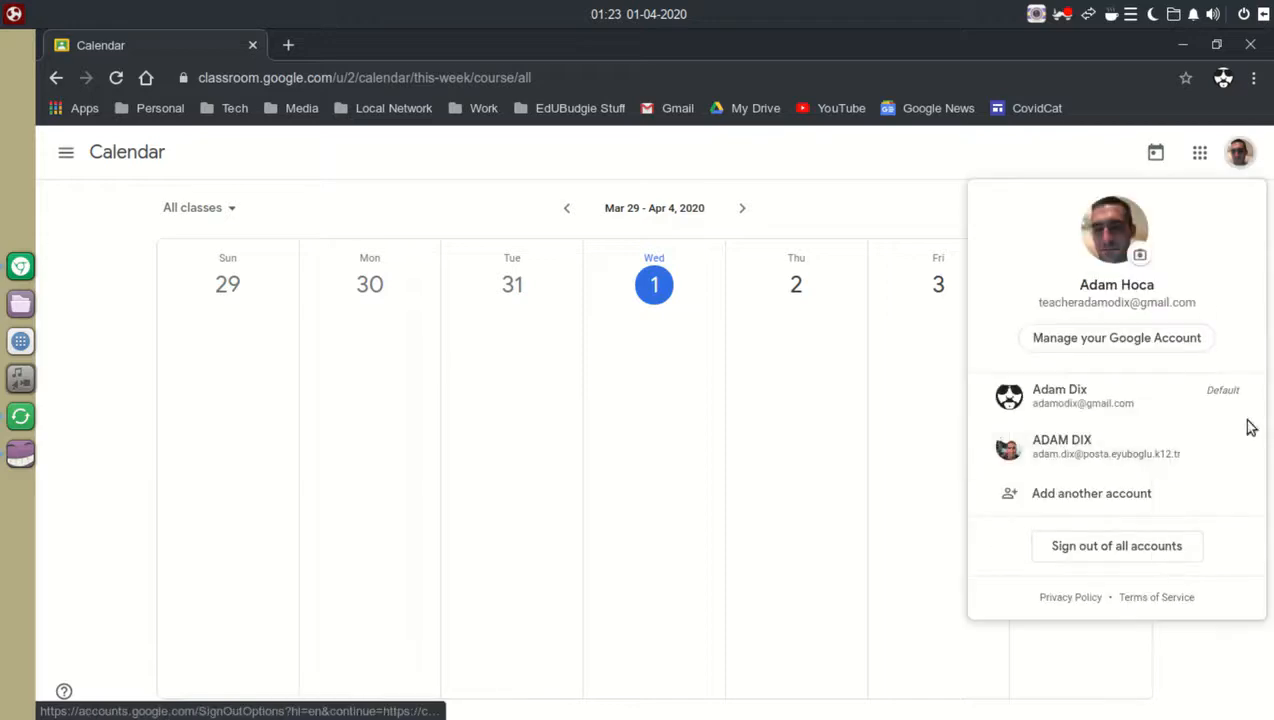
click(878, 143)
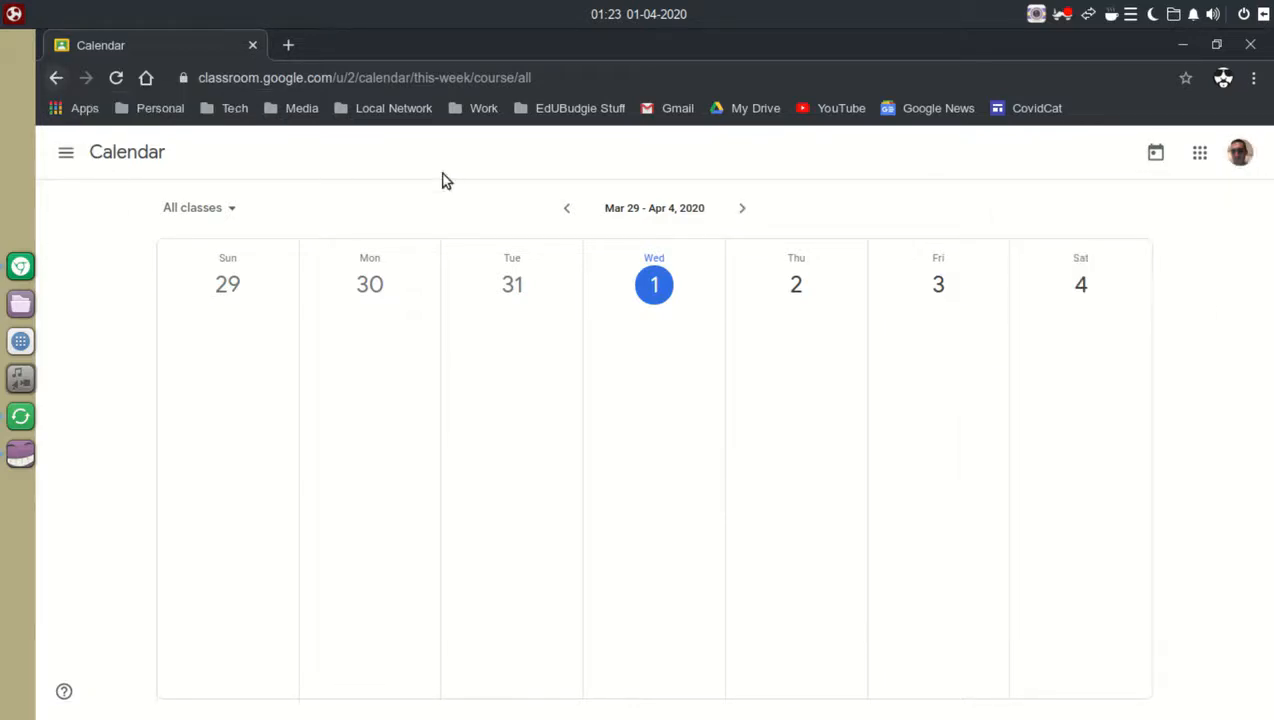
click(230, 208)
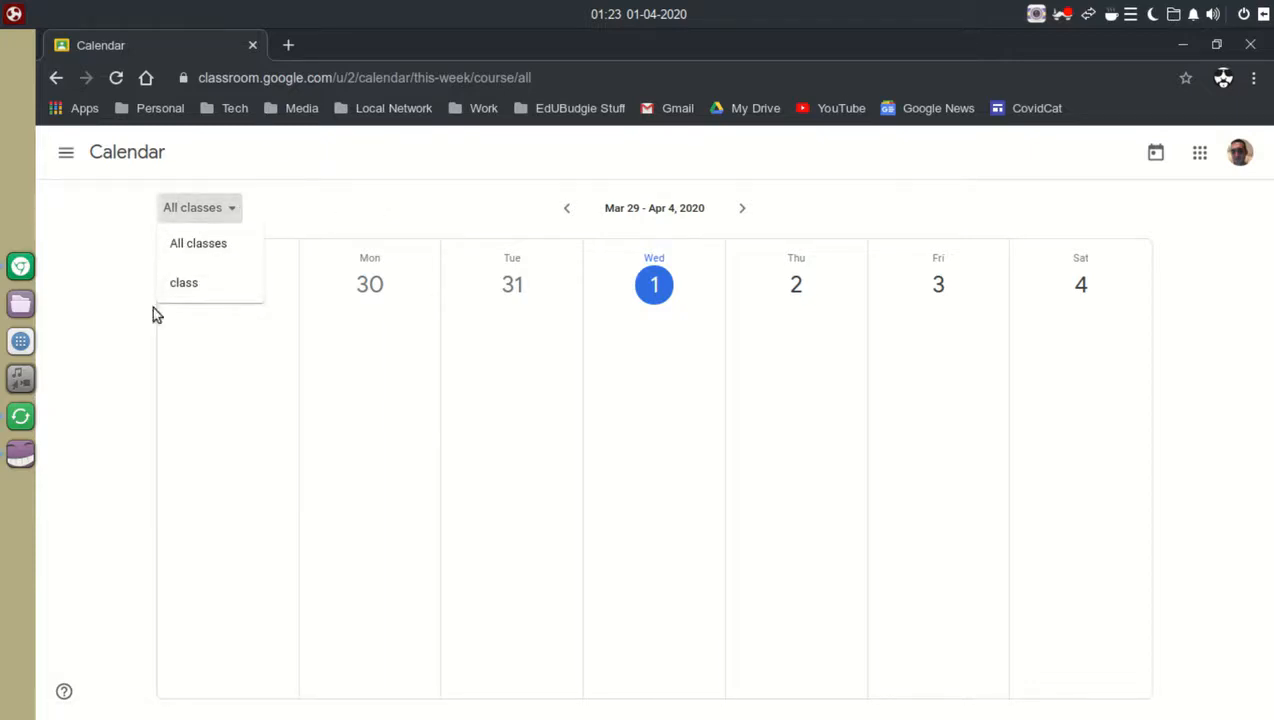
click(373, 201)
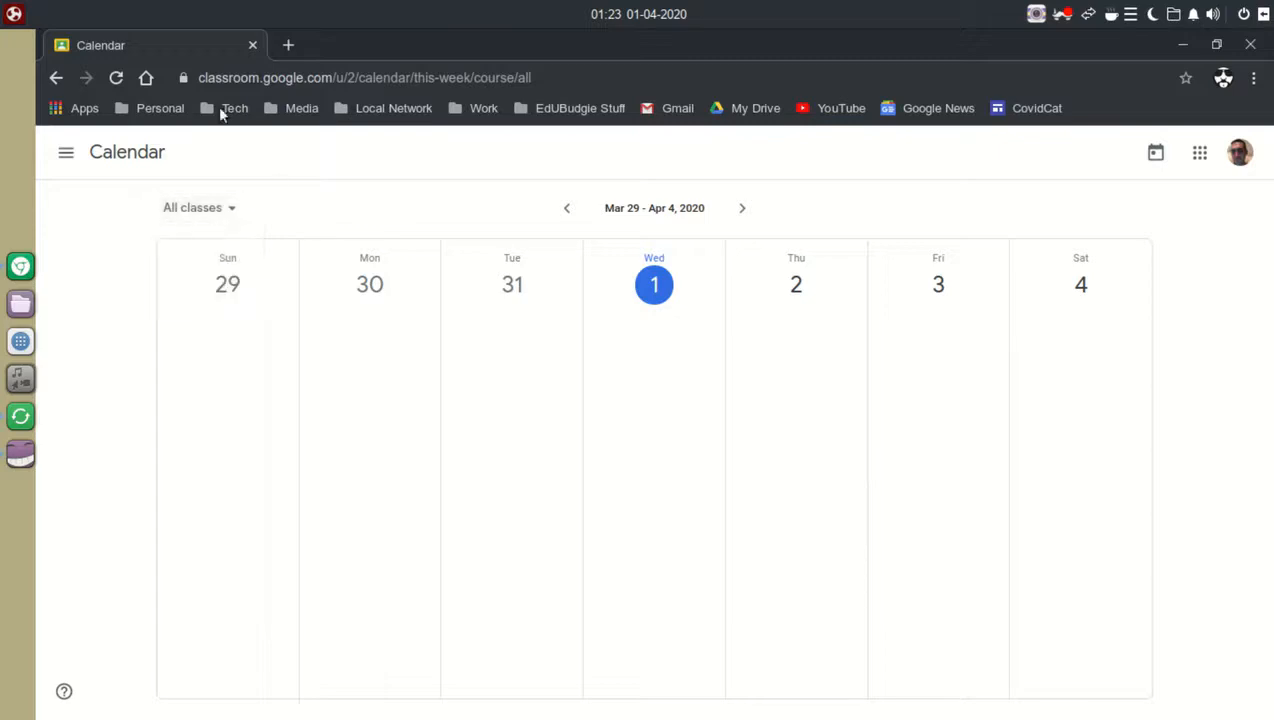
Return from the calendar to the Classroom class overview by reopening Classroom from the Google apps.
click(54, 78)
right_click(58, 78)
click(341, 168)
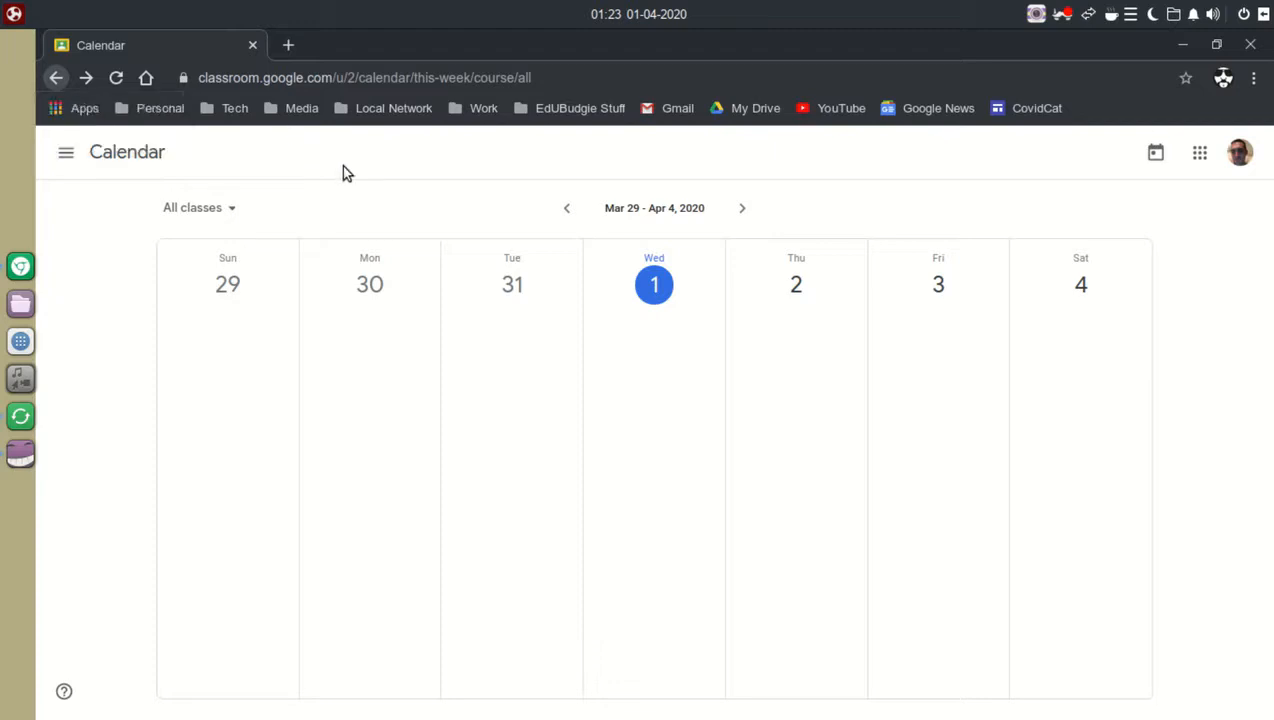
click(1199, 152)
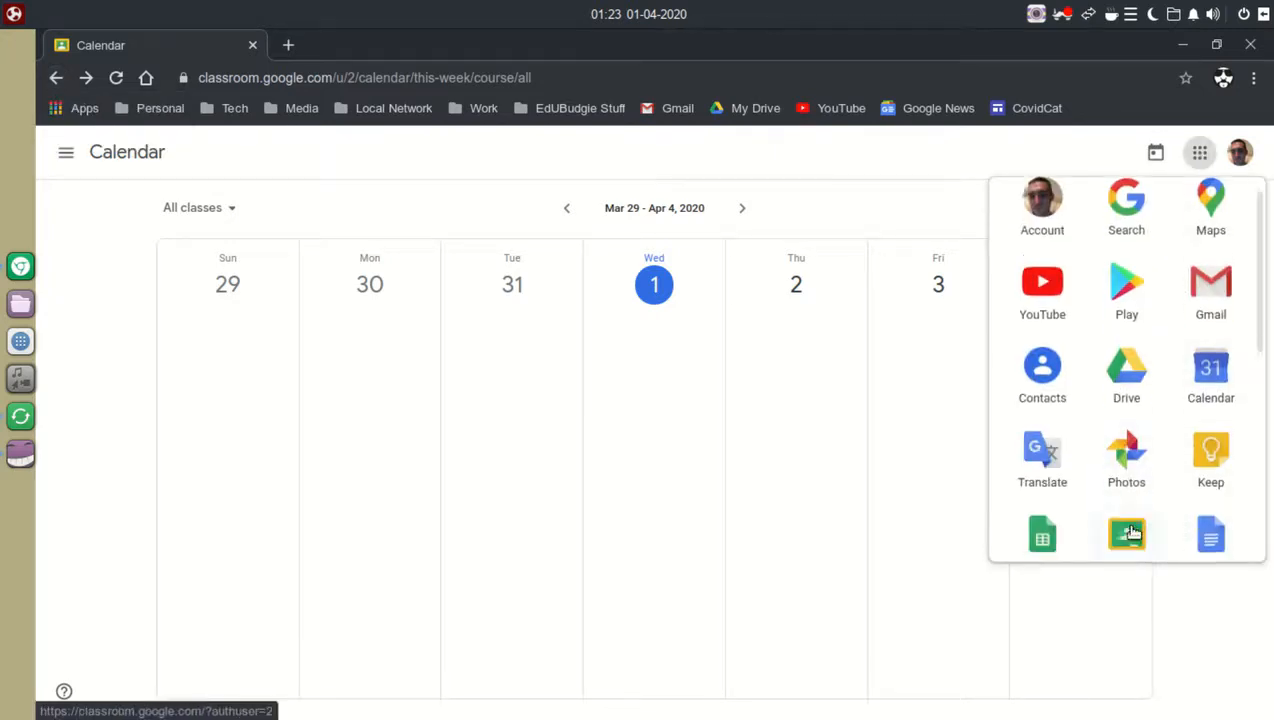
scroll(1130, 533, down, 1)
click(1125, 455)
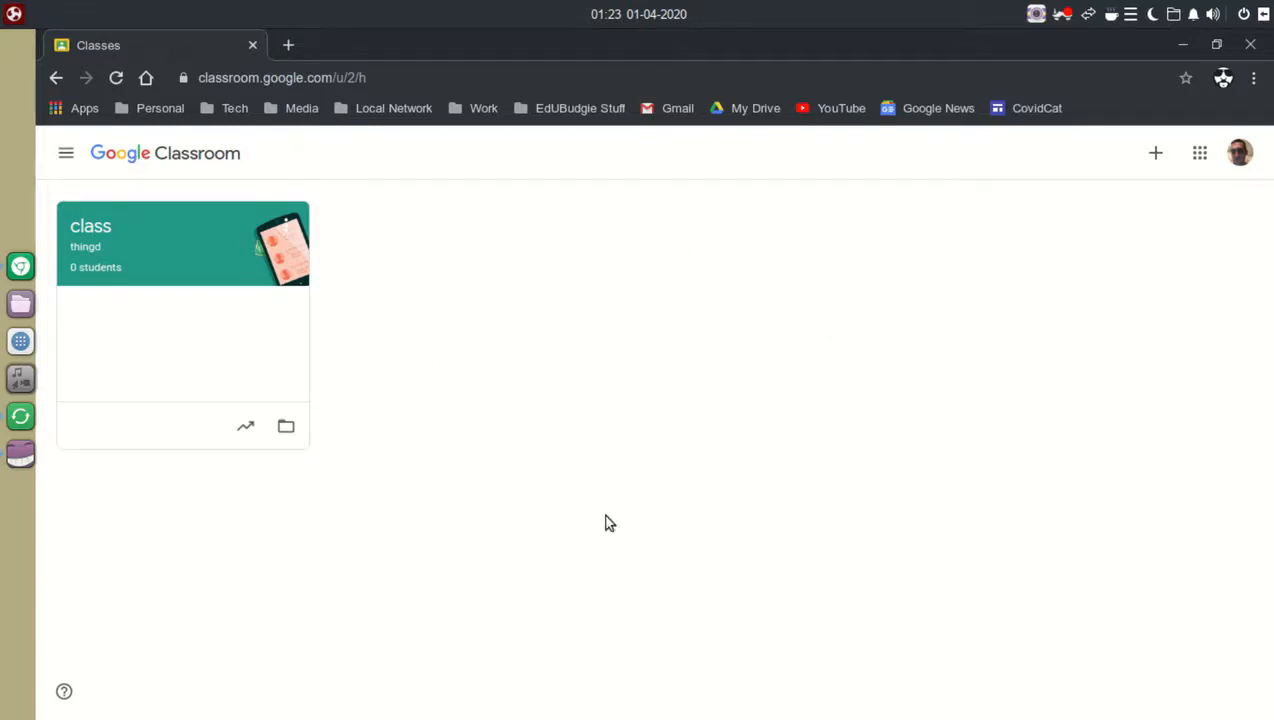
Open the class named "class" with section "thingd" and dismiss the tip about inviting students.
click(100, 228)
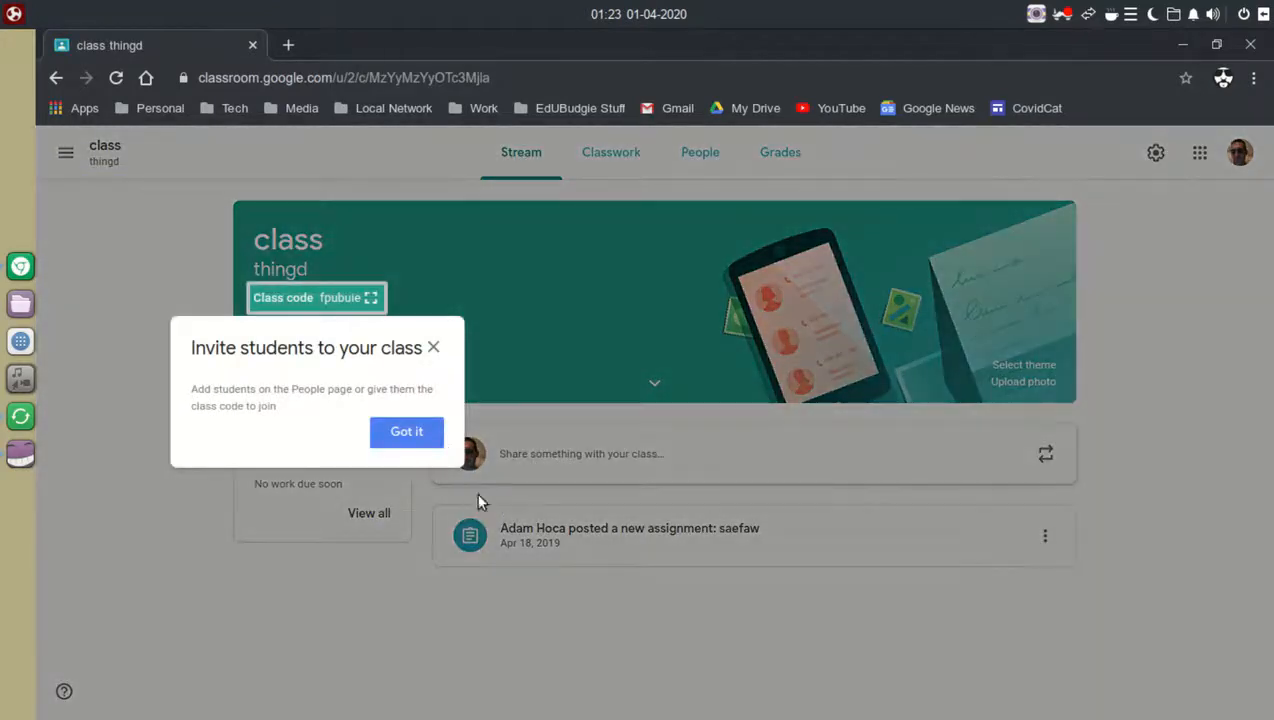
click(430, 433)
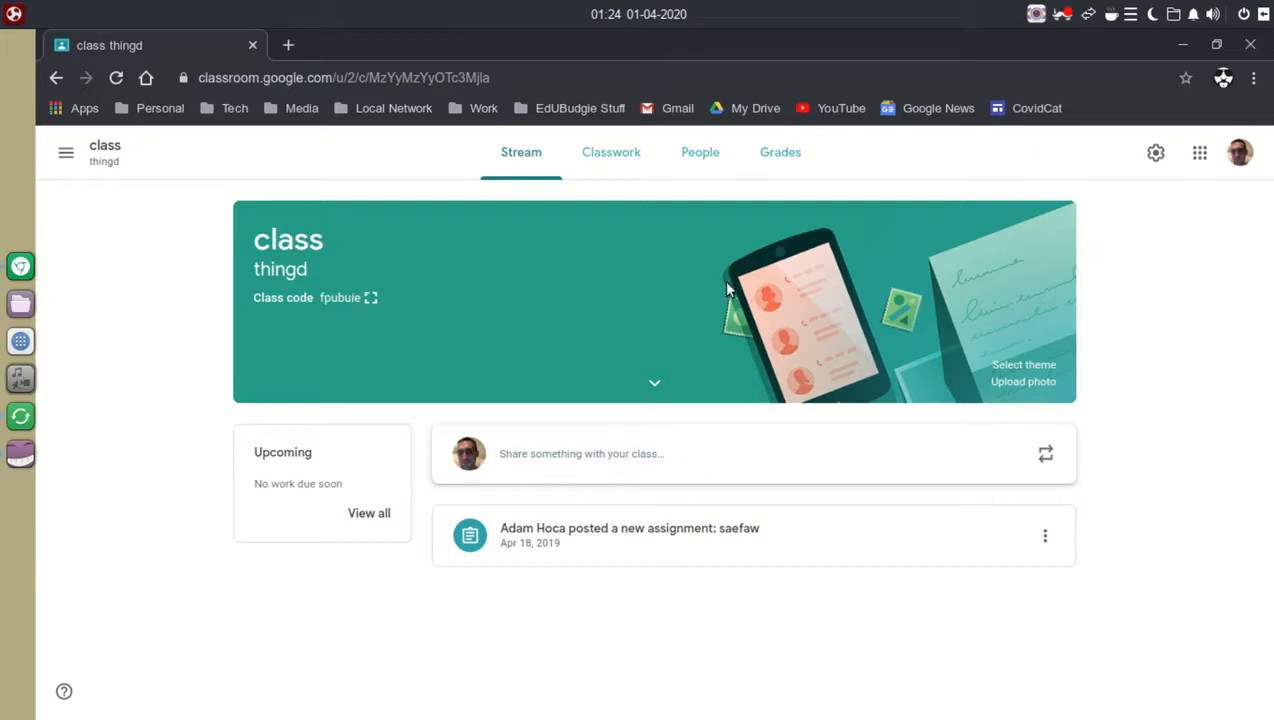
Show the class's People page and view the teacher invitation form without inviting anyone.
click(695, 153)
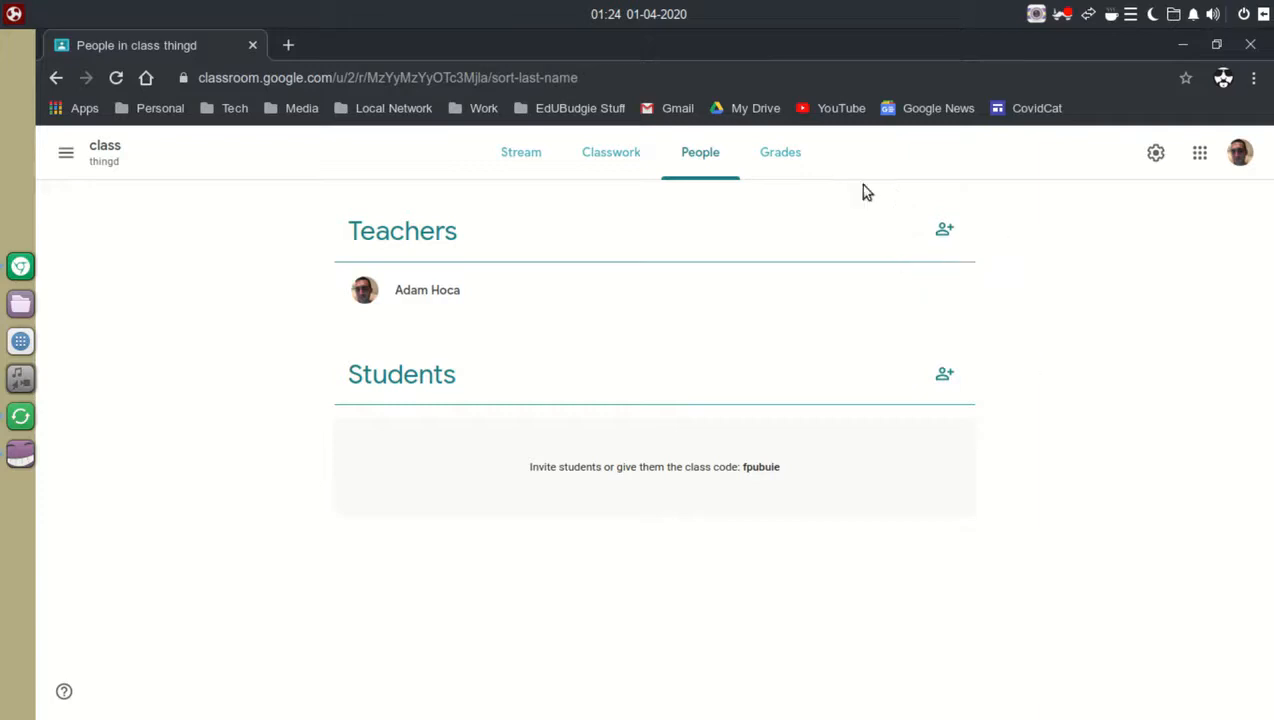
click(942, 230)
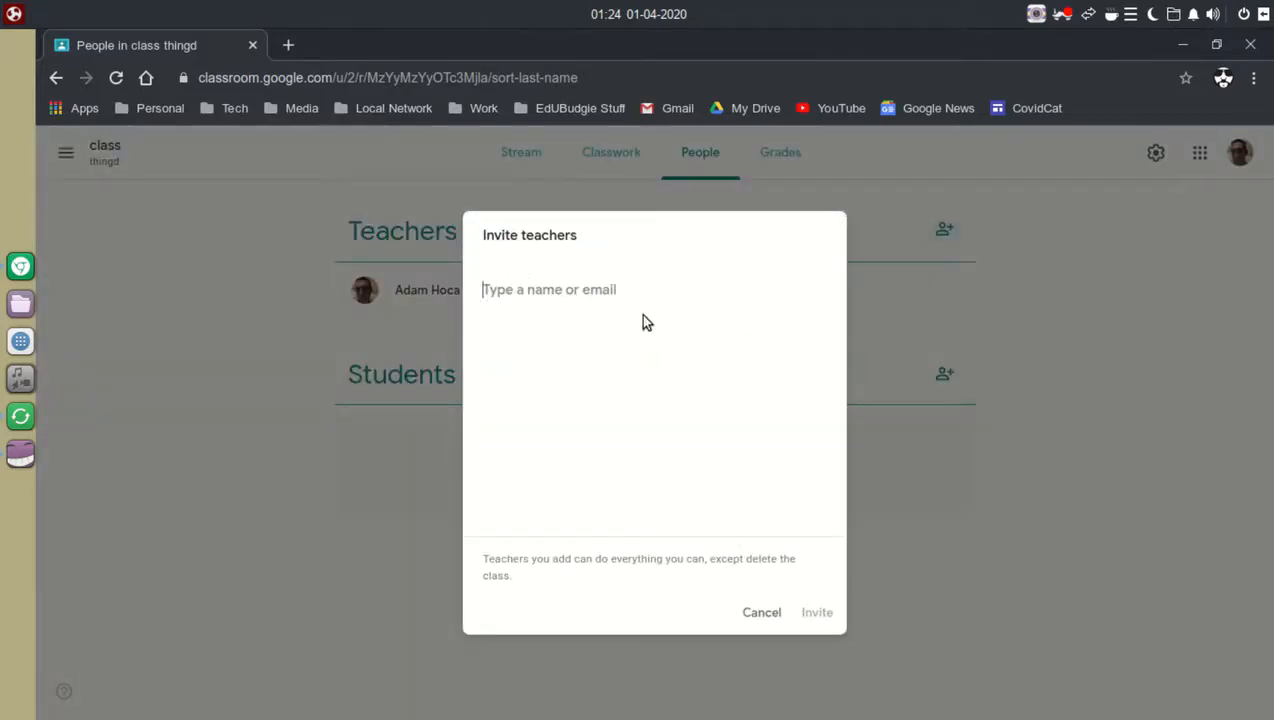
click(764, 619)
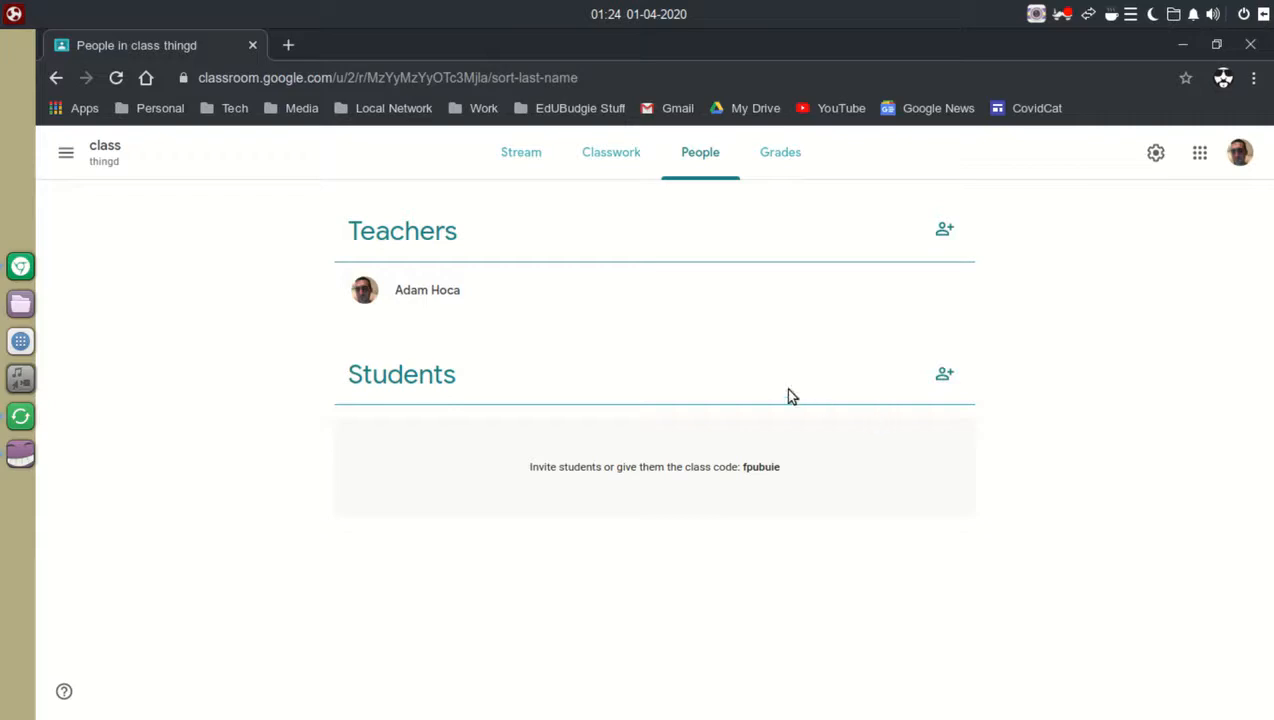
Post the announcement "aso;dghna;skhndaeshn" to all students in the class stream.
click(520, 157)
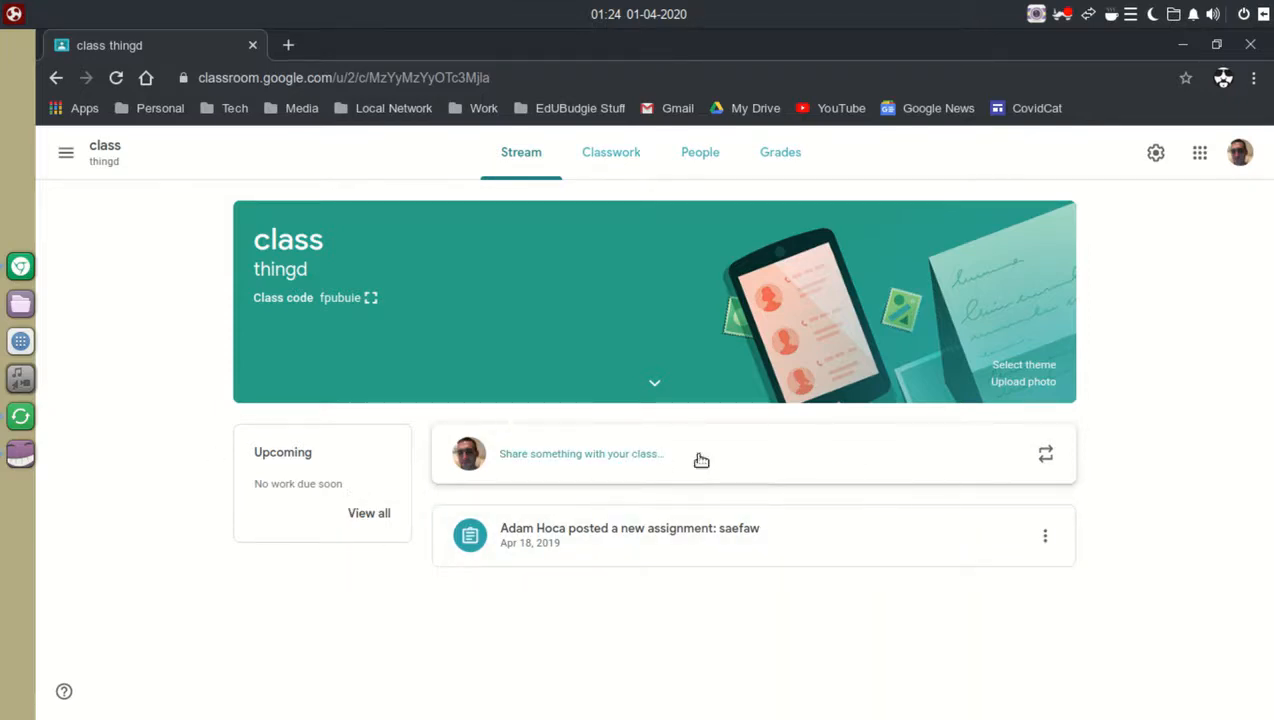
click(815, 453)
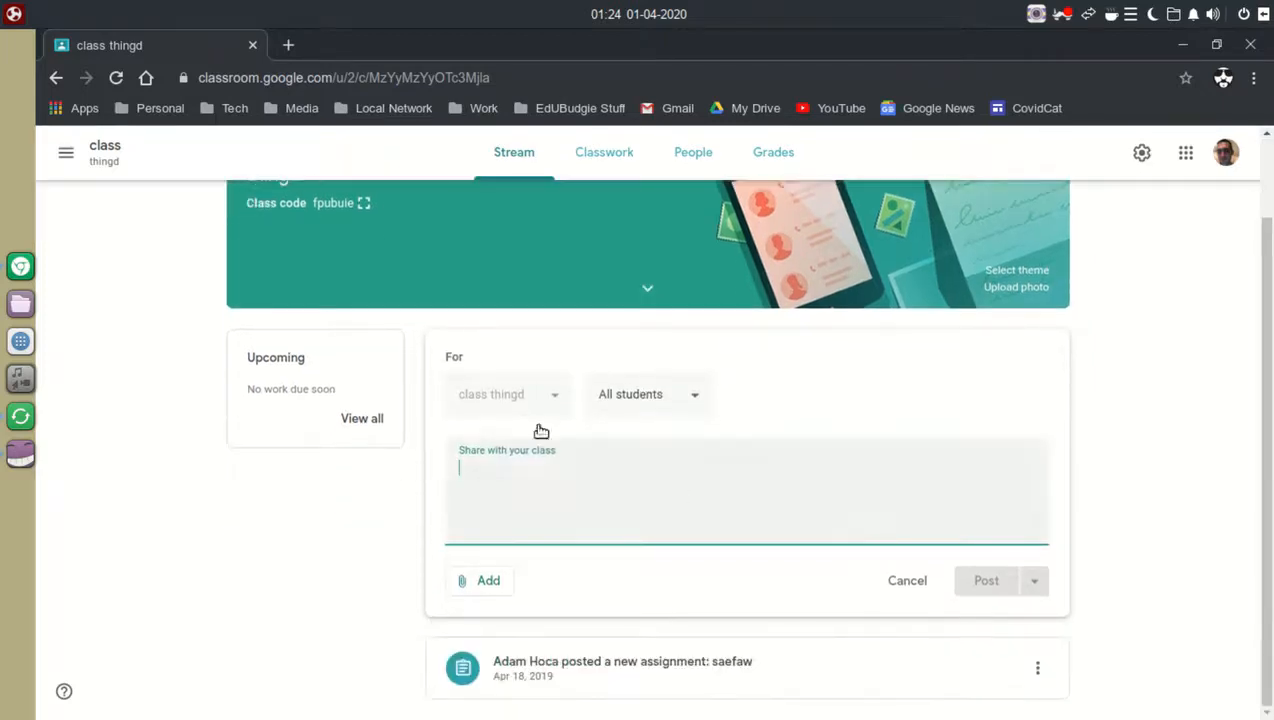
click(678, 402)
click(682, 398)
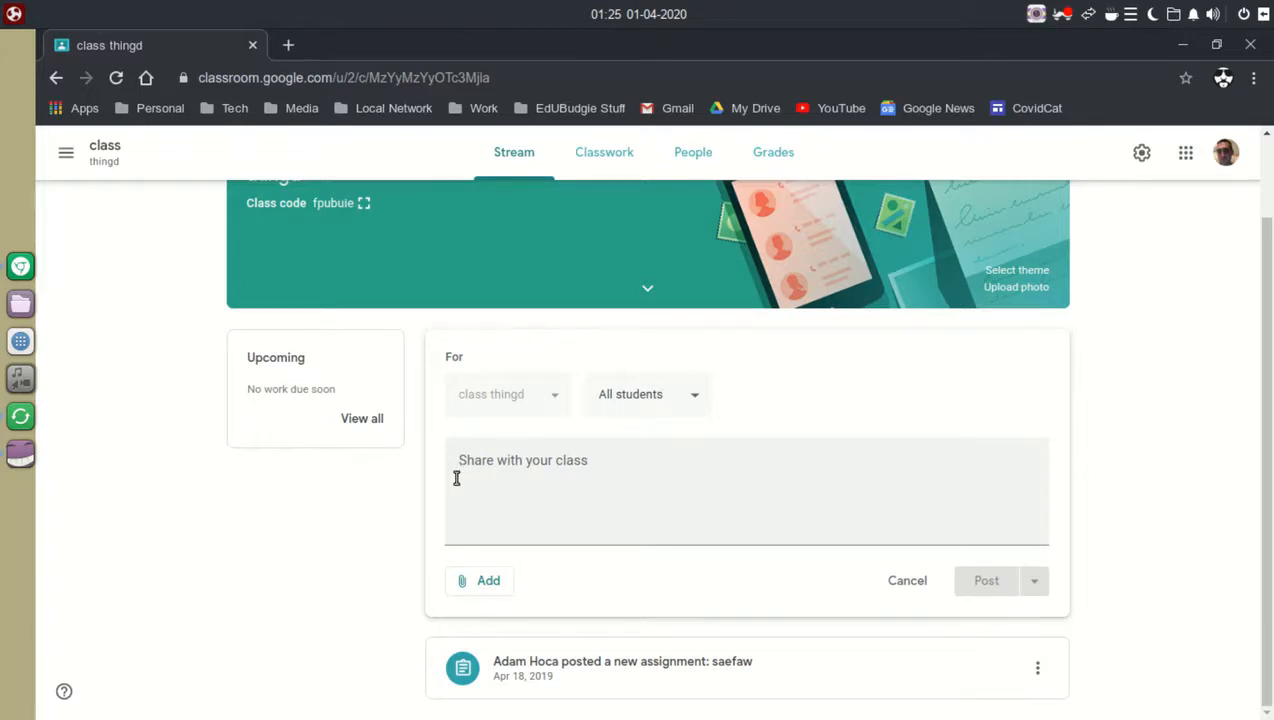
click(685, 459)
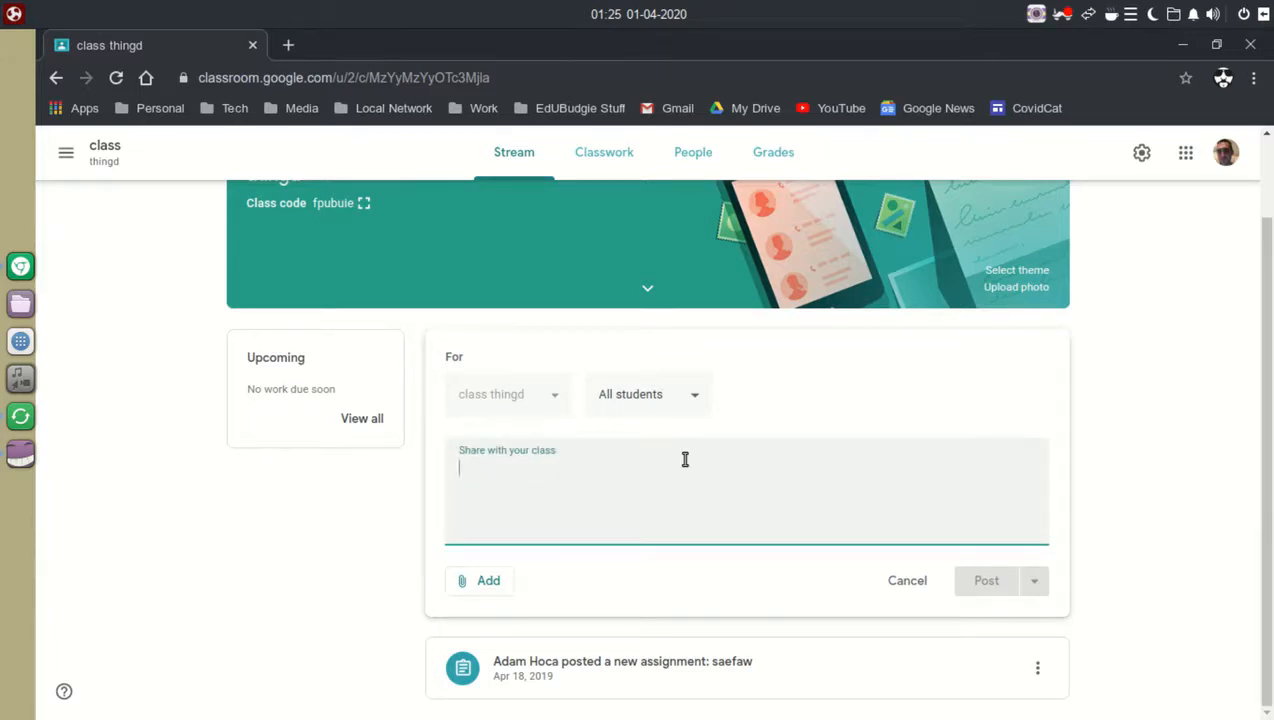
text(aso;dghna;skhndaeshn)
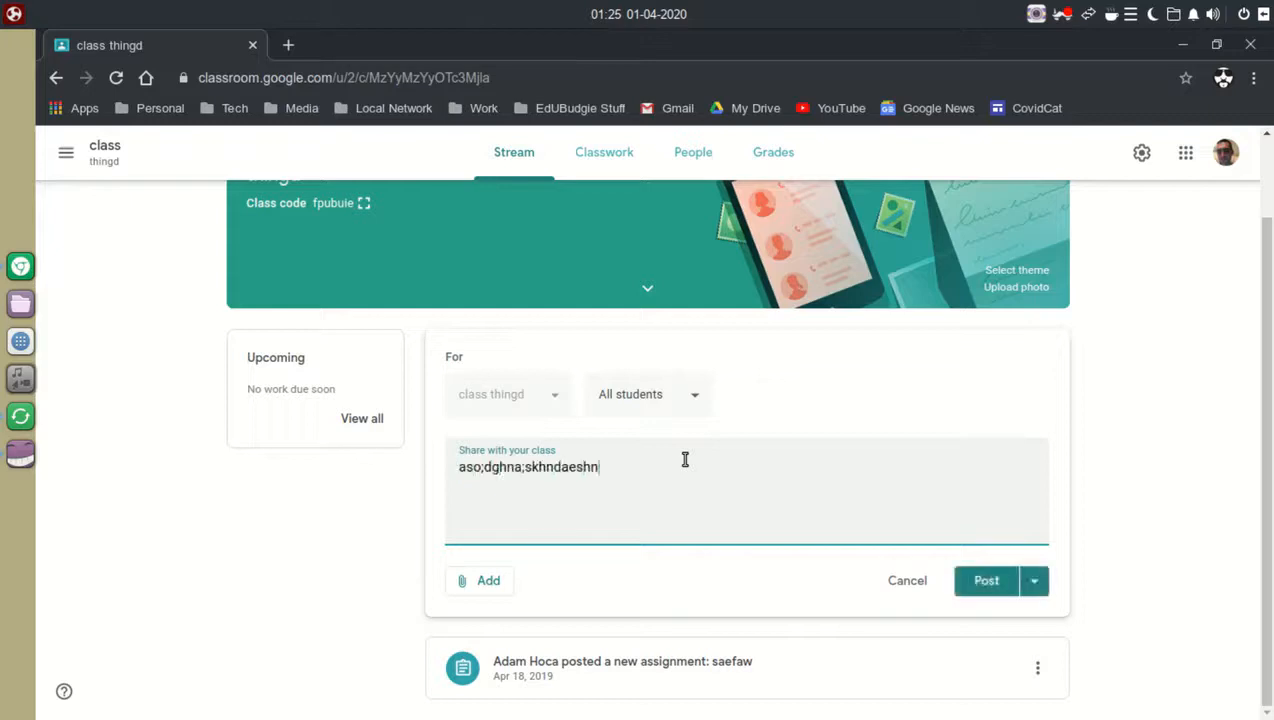
click(987, 581)
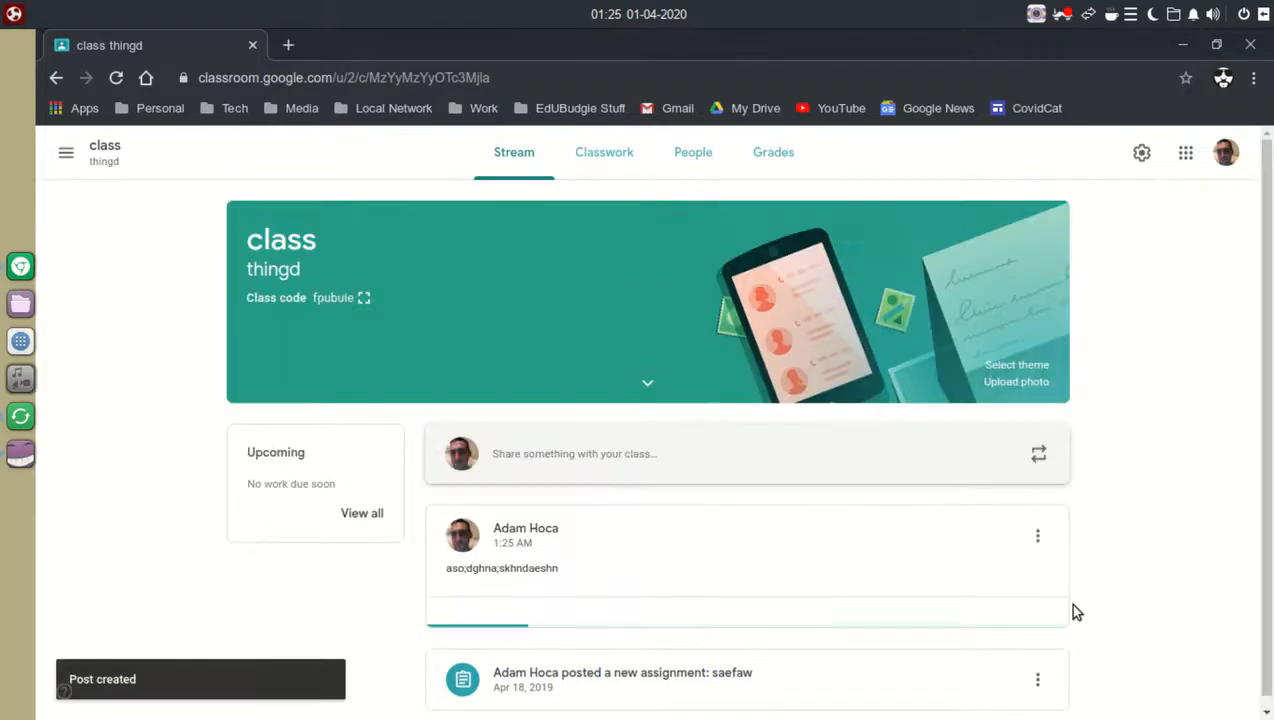
scroll(968, 594, down, 1)
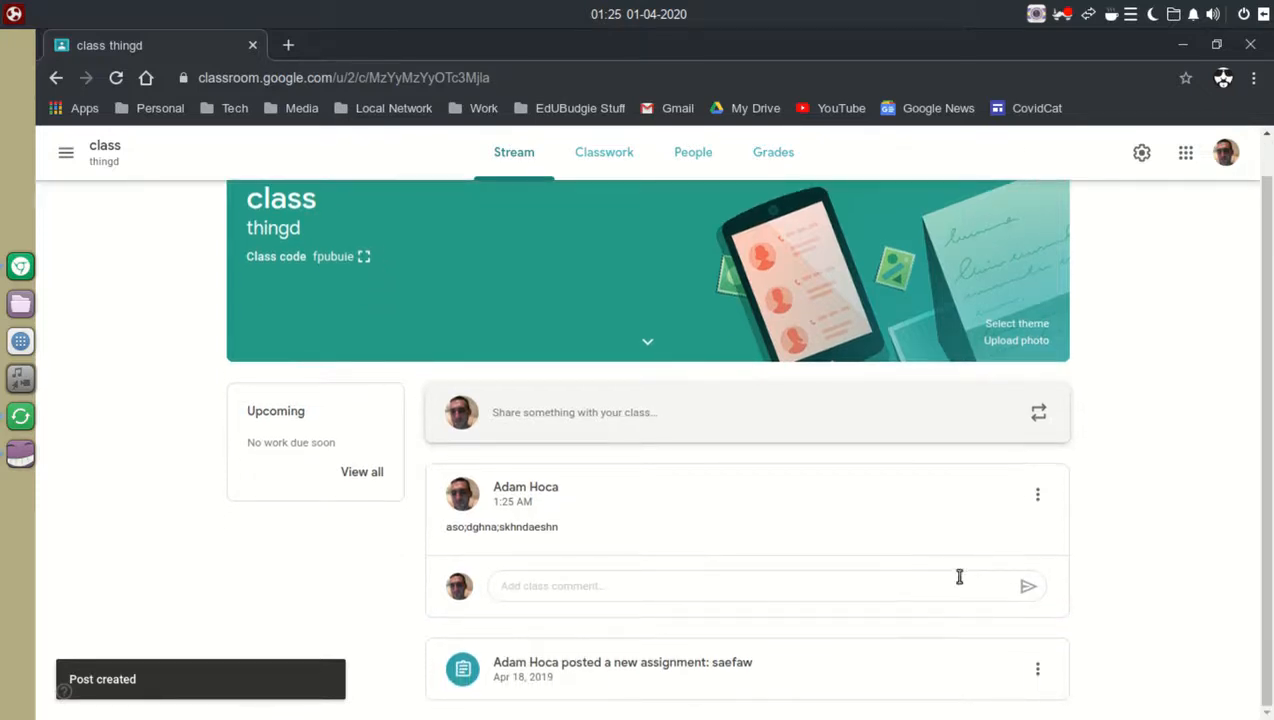
Begin another class announcement and view the option for attaching a file from the device, without choosing one.
click(668, 414)
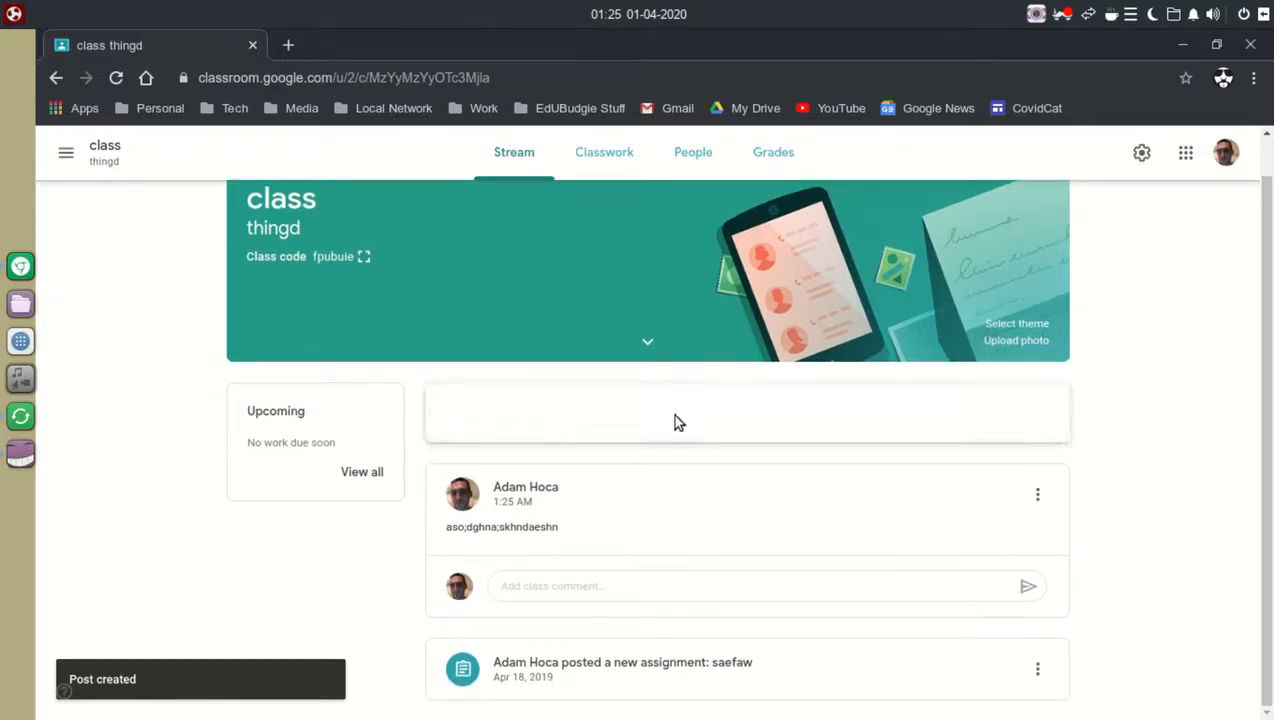
scroll(1114, 474, down, 3)
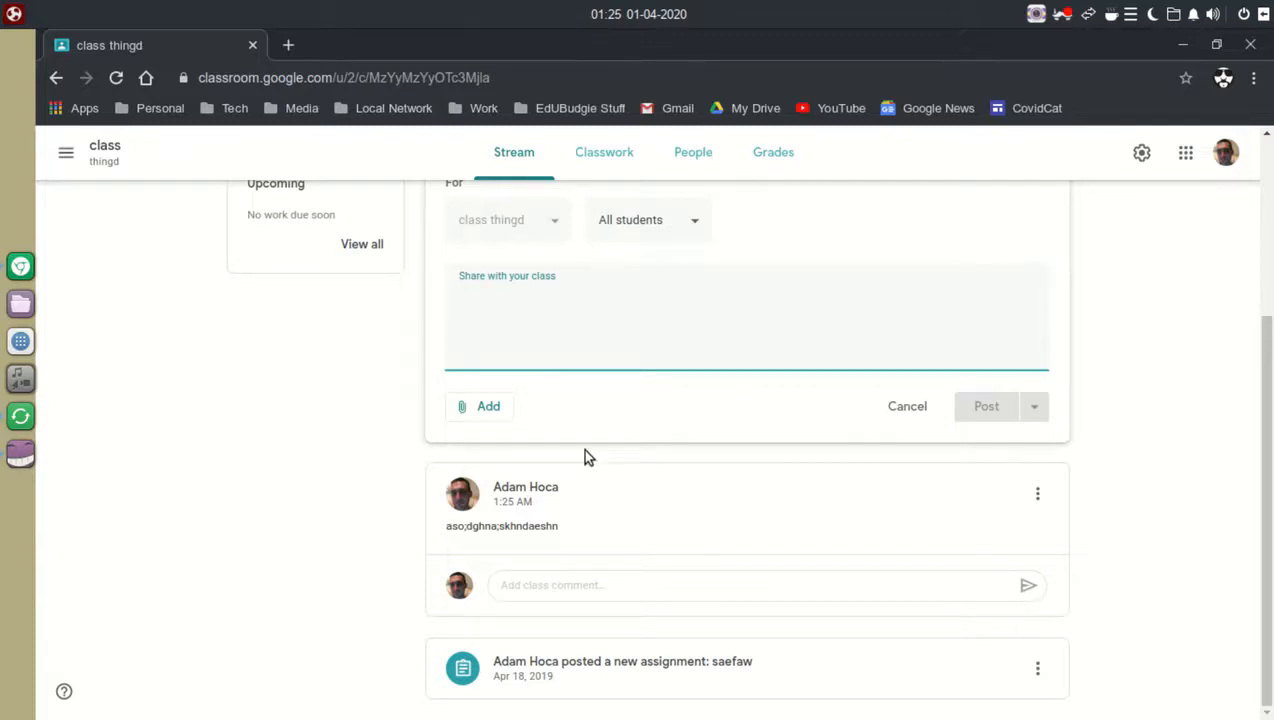
click(482, 410)
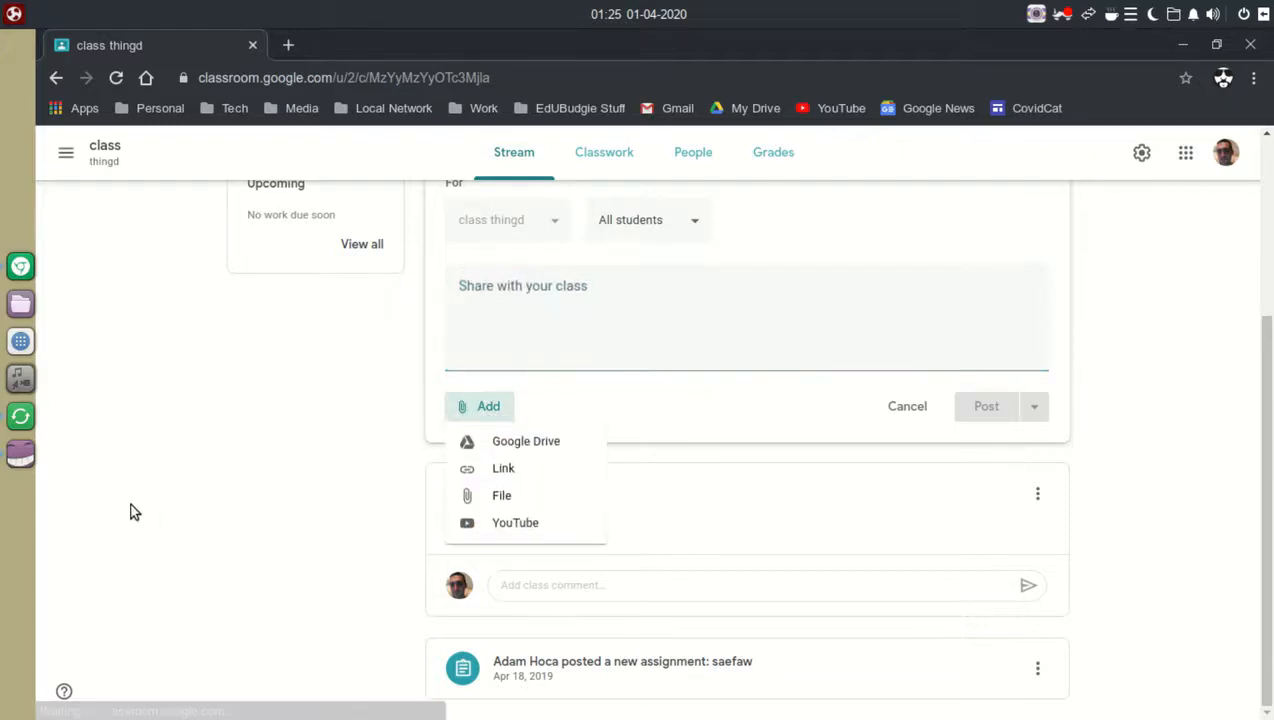
click(513, 495)
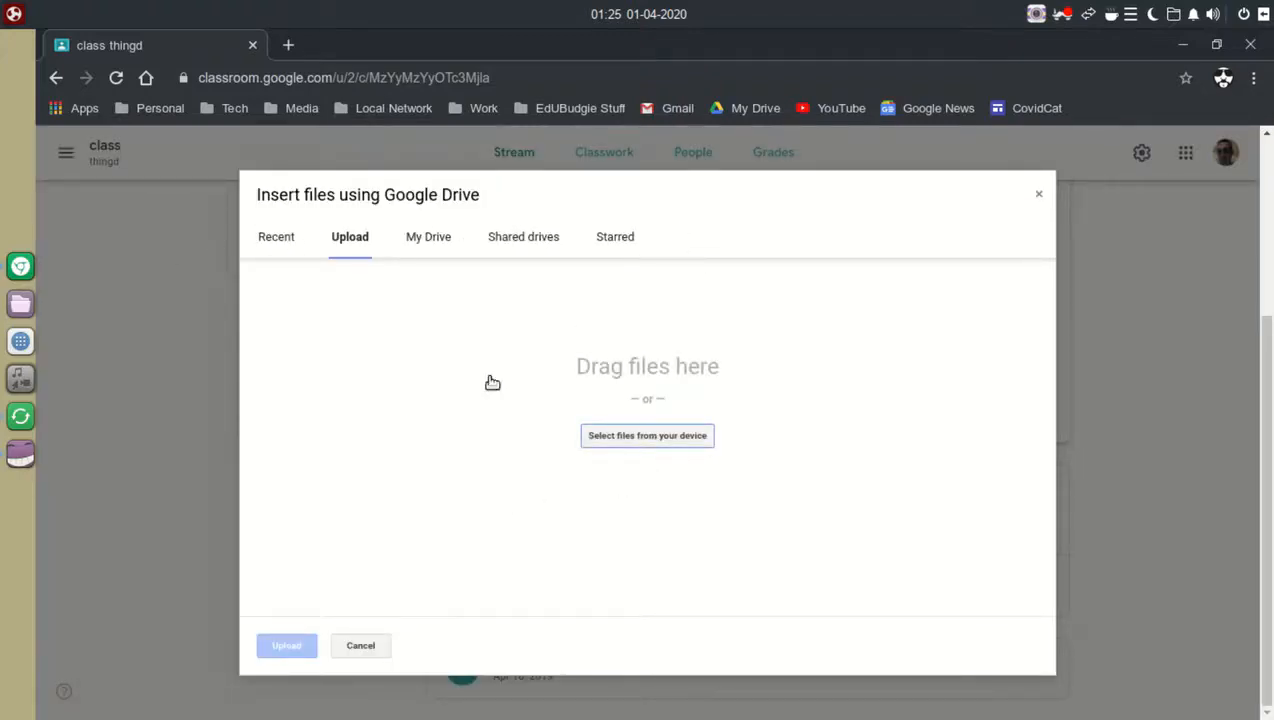
click(657, 435)
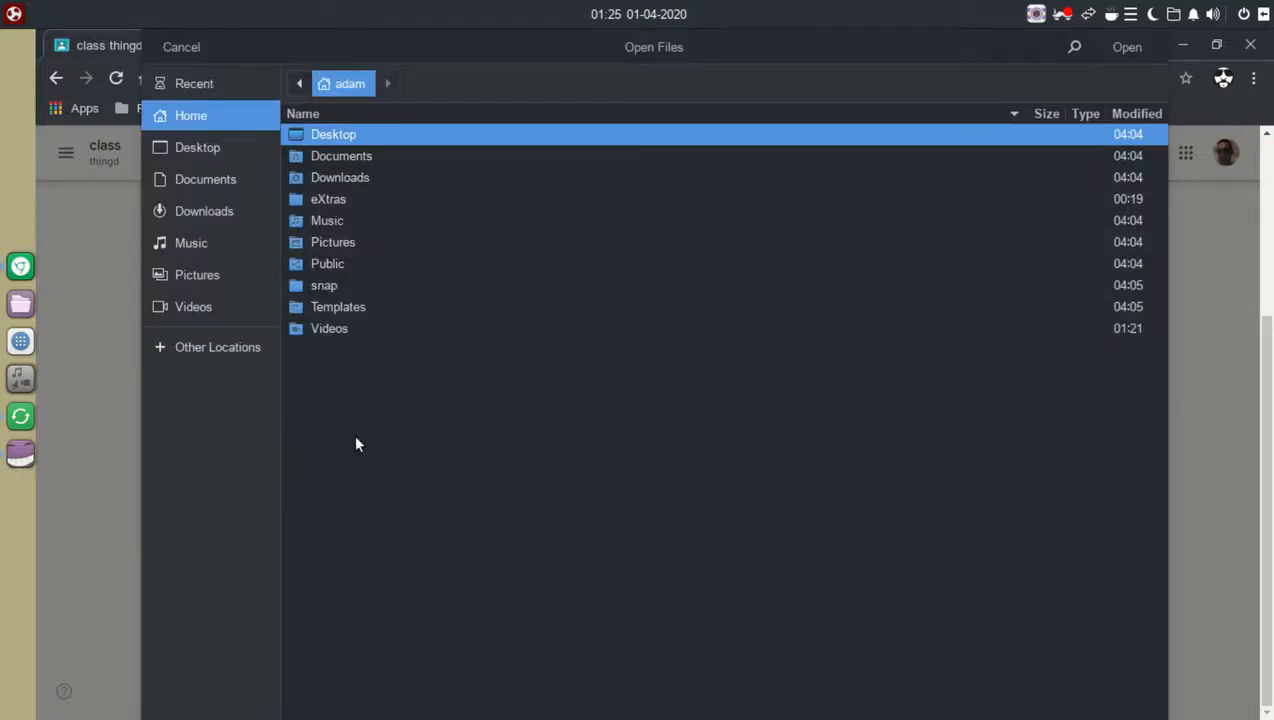
click(160, 46)
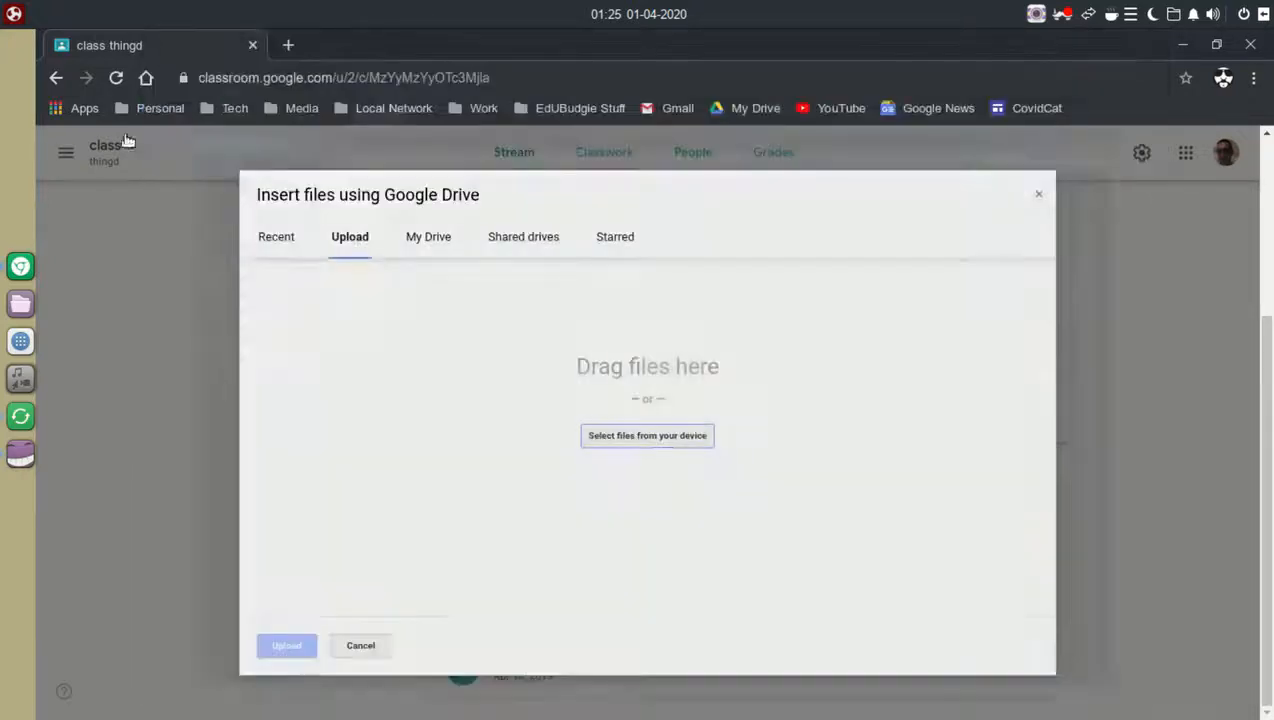
click(361, 645)
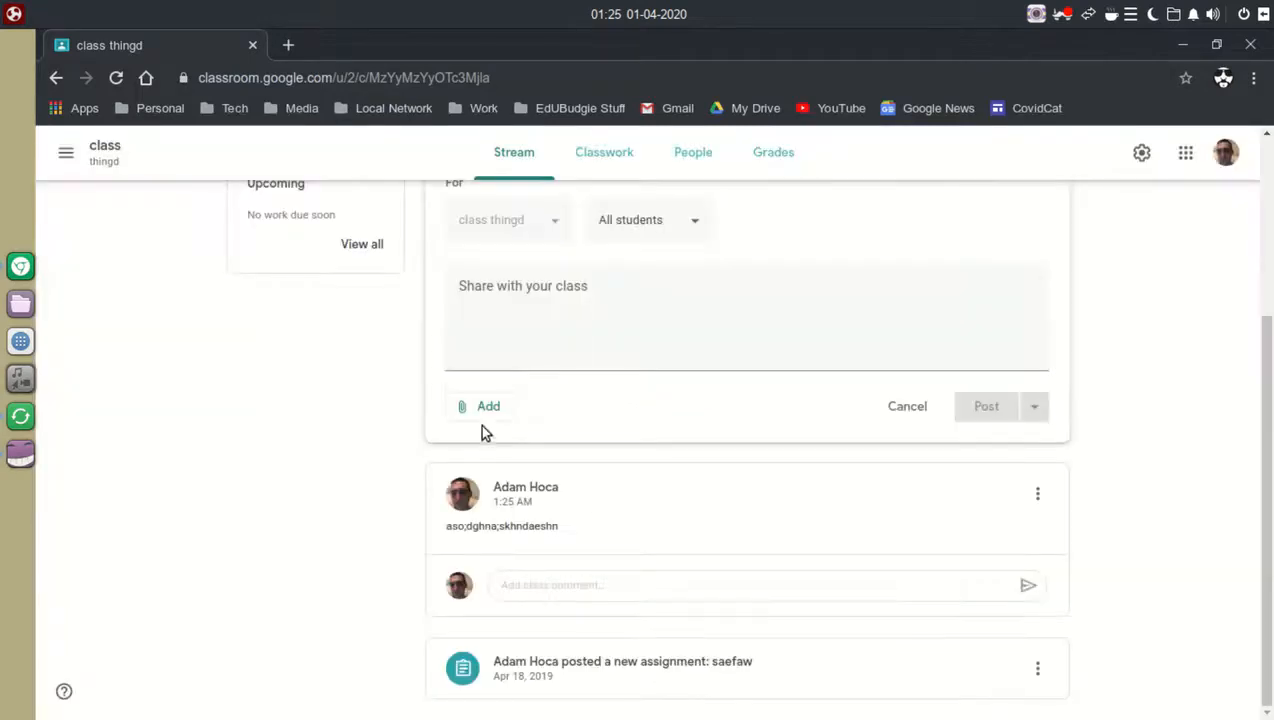
Attach the recent Google Drive image pinguin_PNG2.png to the announcement.
click(470, 406)
click(523, 445)
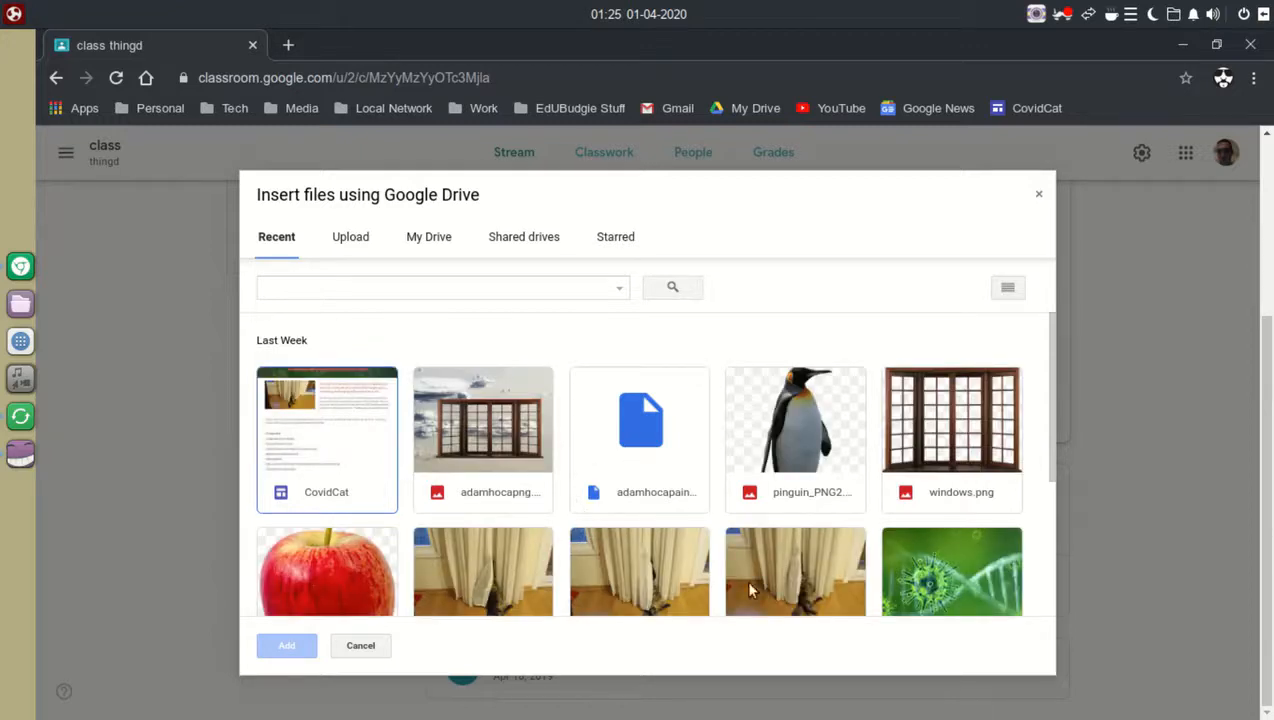
click(806, 446)
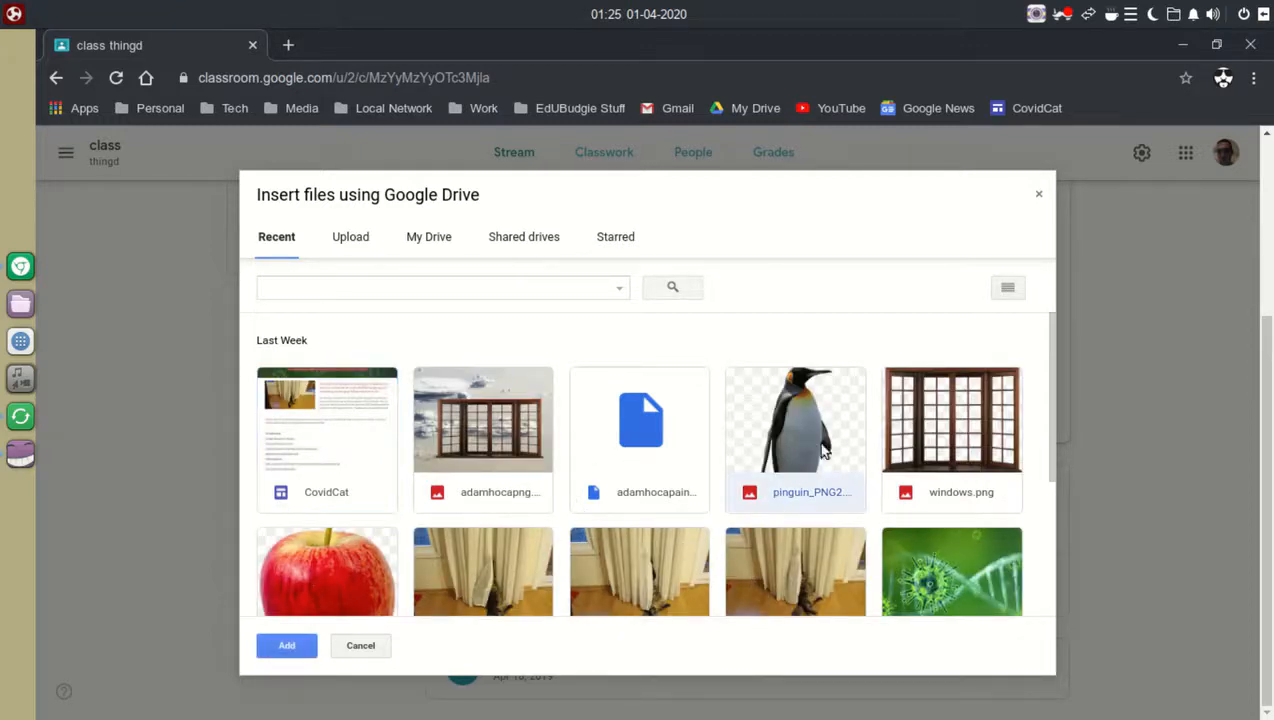
click(286, 646)
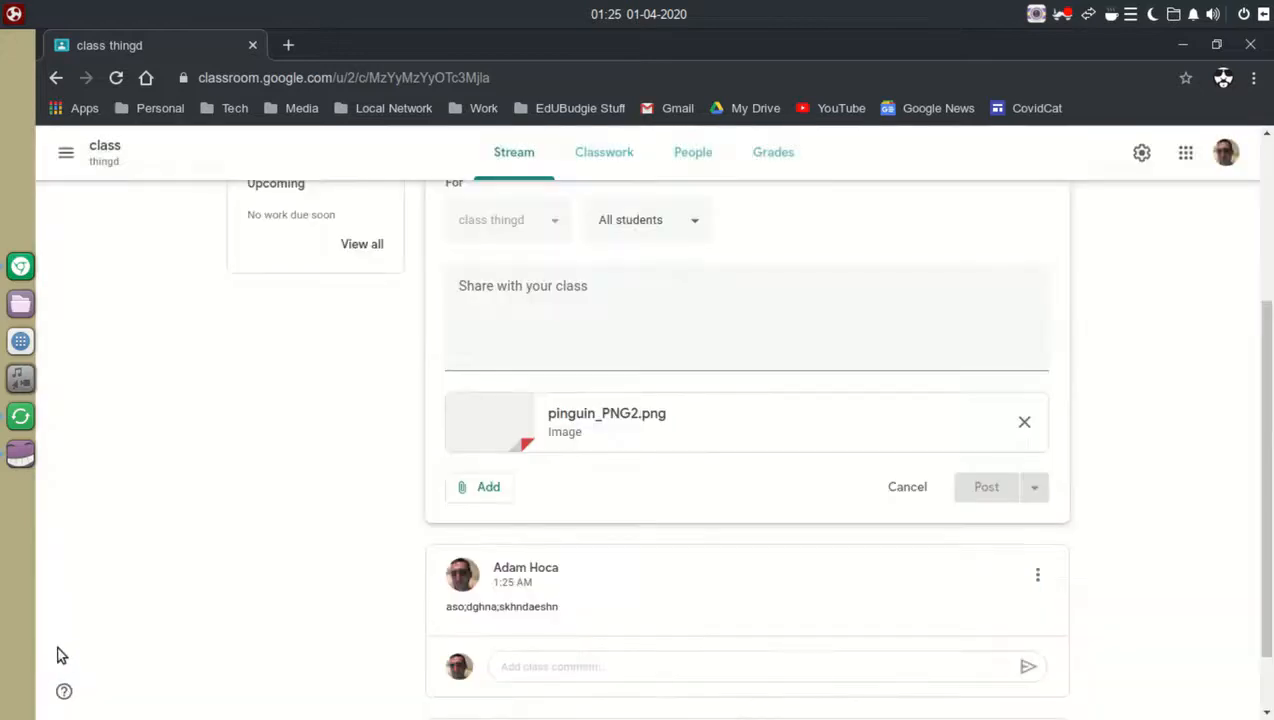
Search YouTube for "how to use google classroom" and attach the video "How to Use Google Classroom for Remote Teaching".
click(486, 486)
click(508, 606)
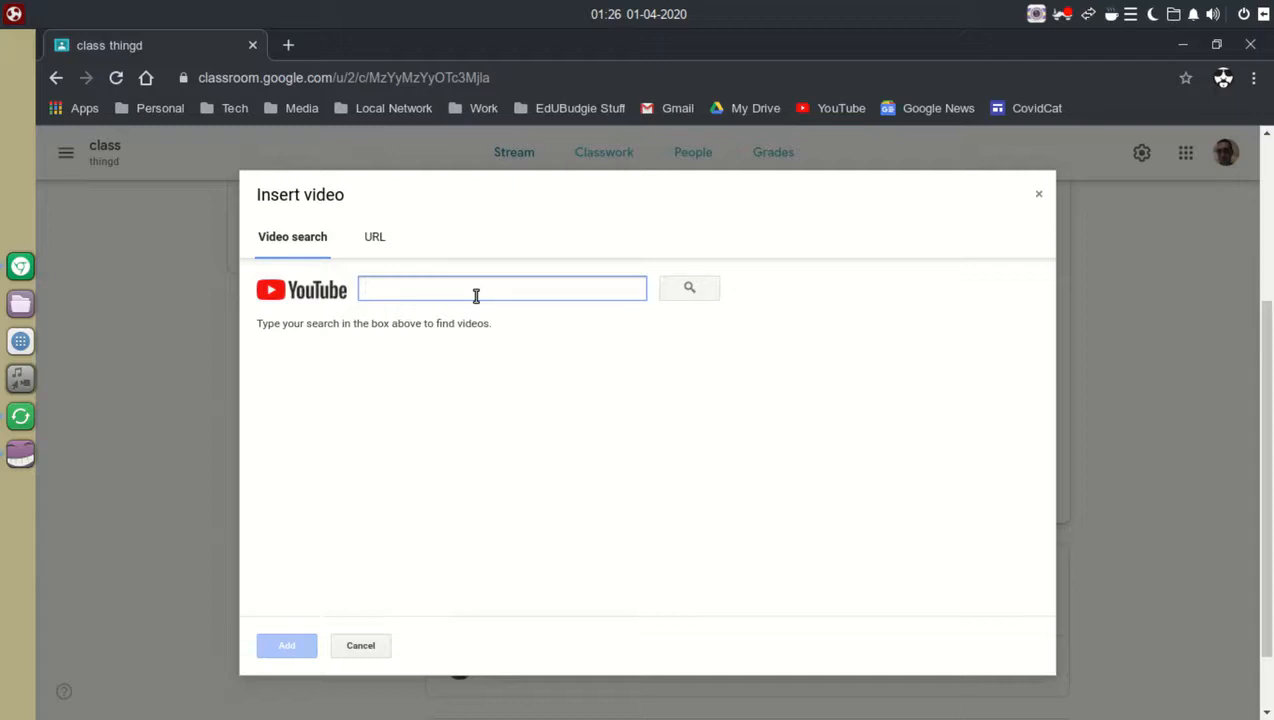
text(how to use classroom)
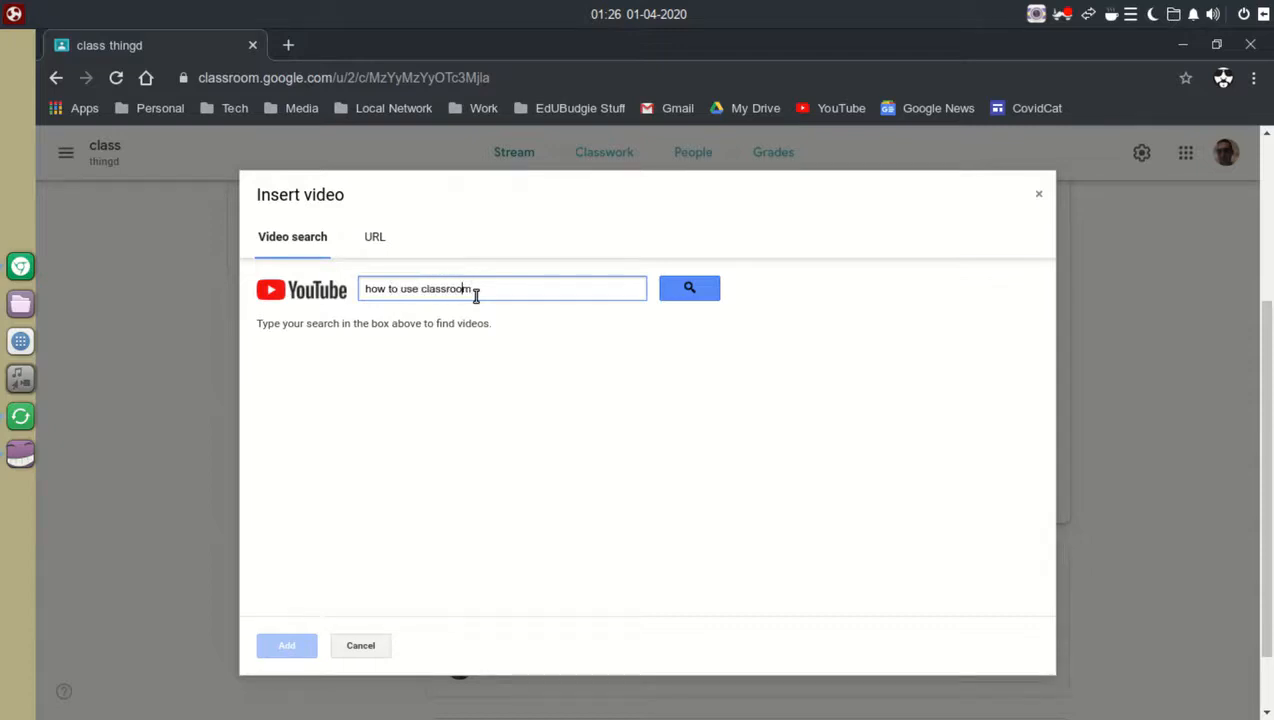
text(google)
key(Return)
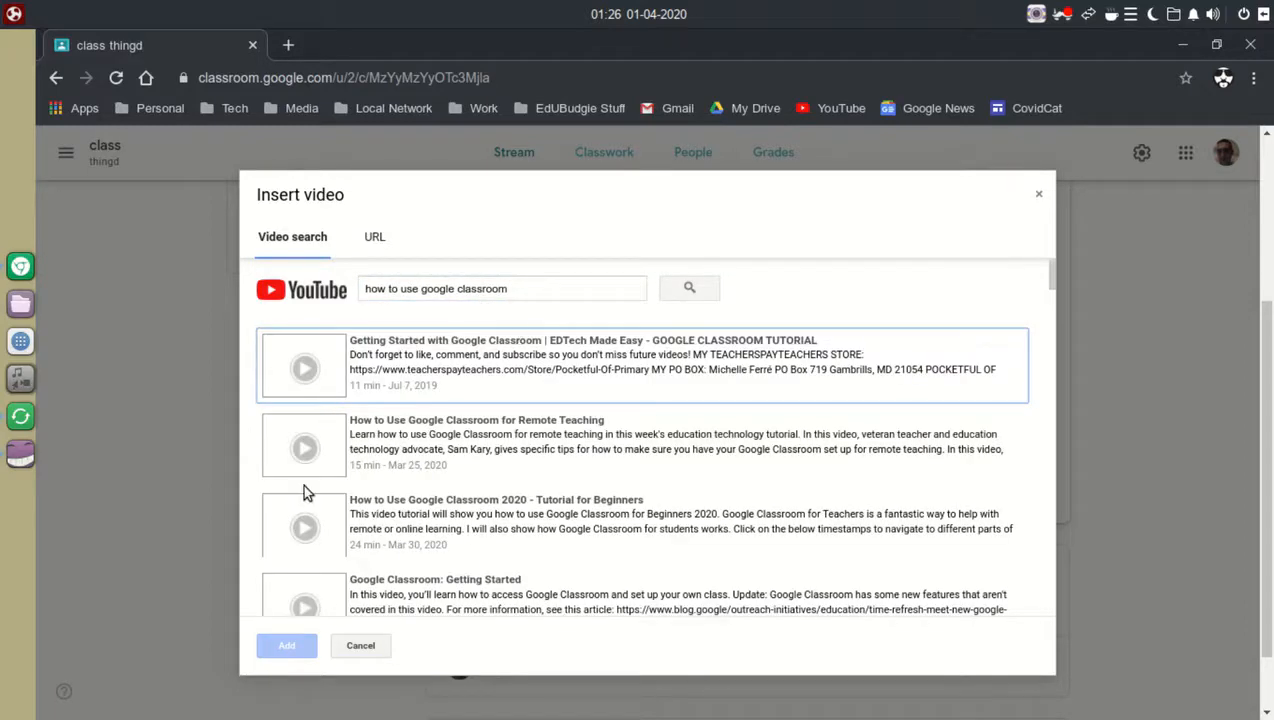
click(452, 421)
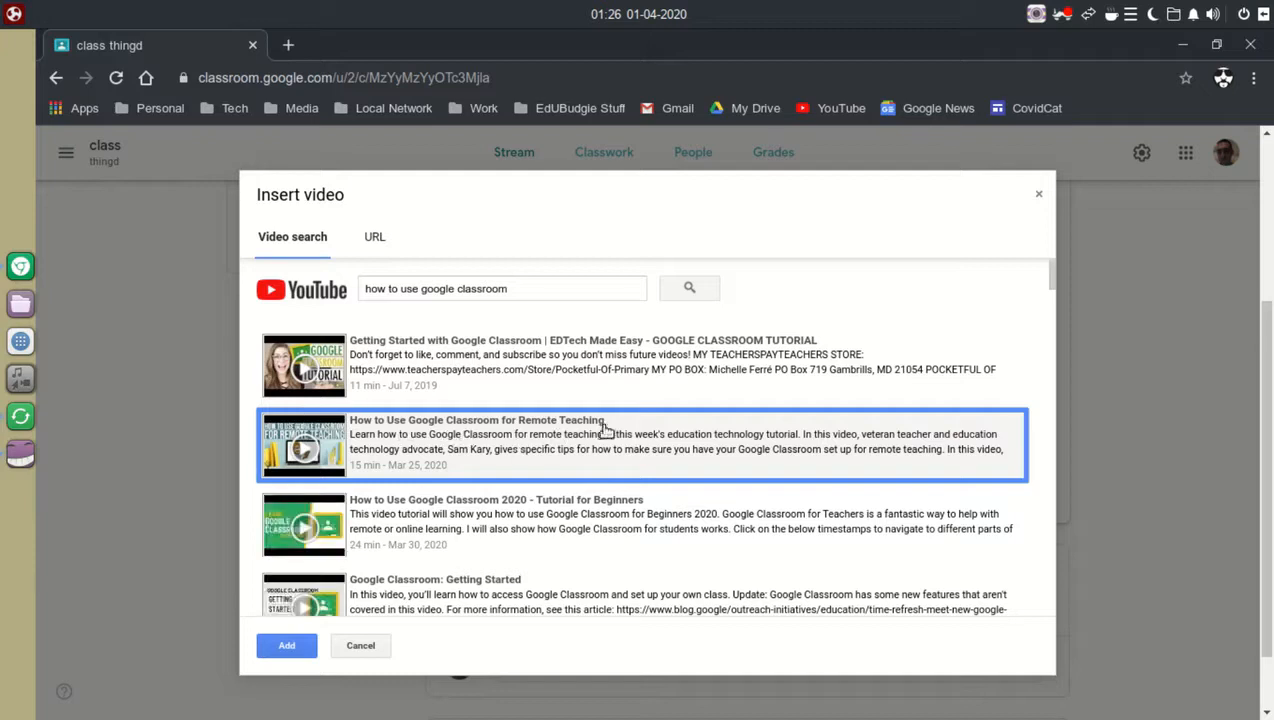
click(287, 645)
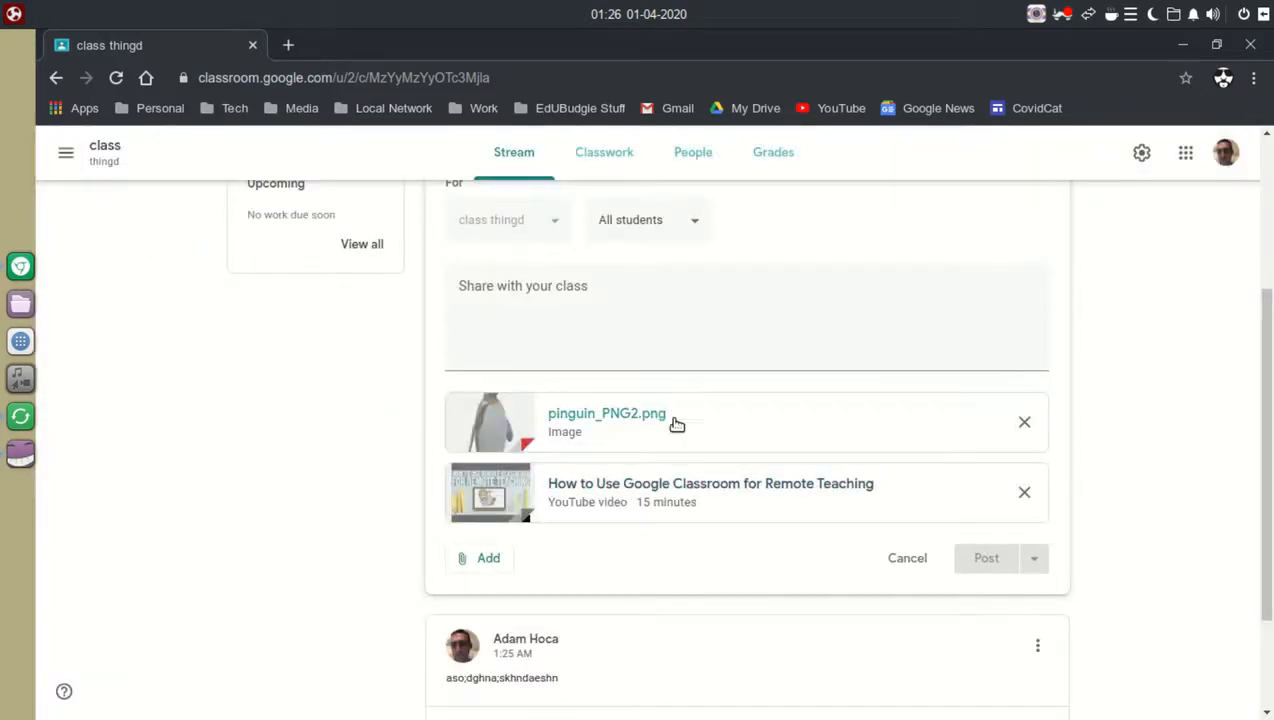
Begin attaching a YouTube video by URL, and open the IBM/Lenovo x3850 X5 firmware video on YouTube in a new tab.
click(504, 572)
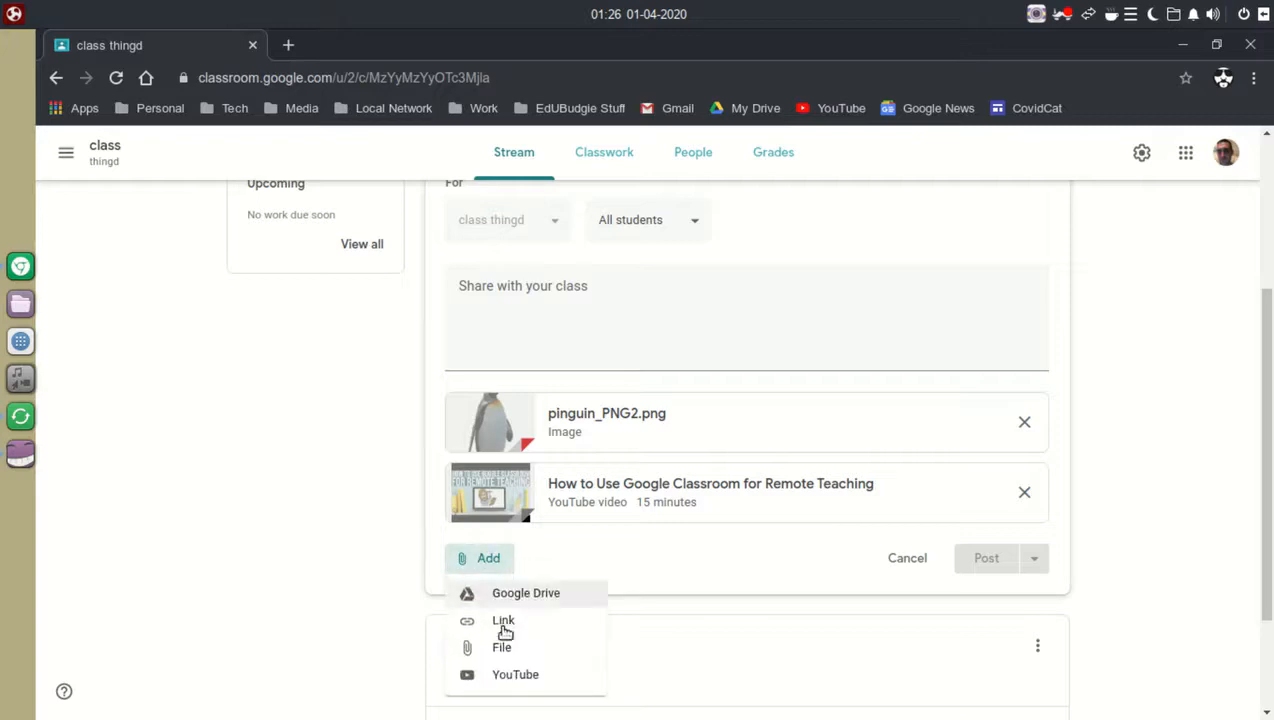
click(507, 675)
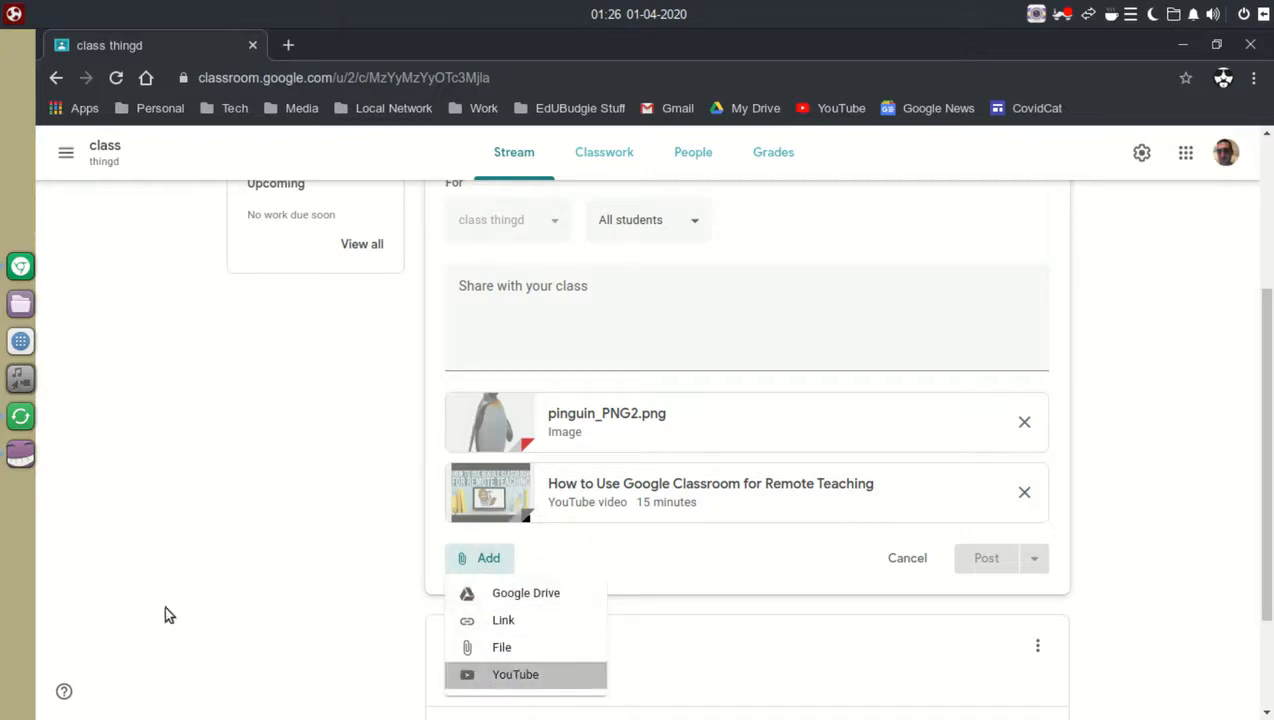
click(378, 238)
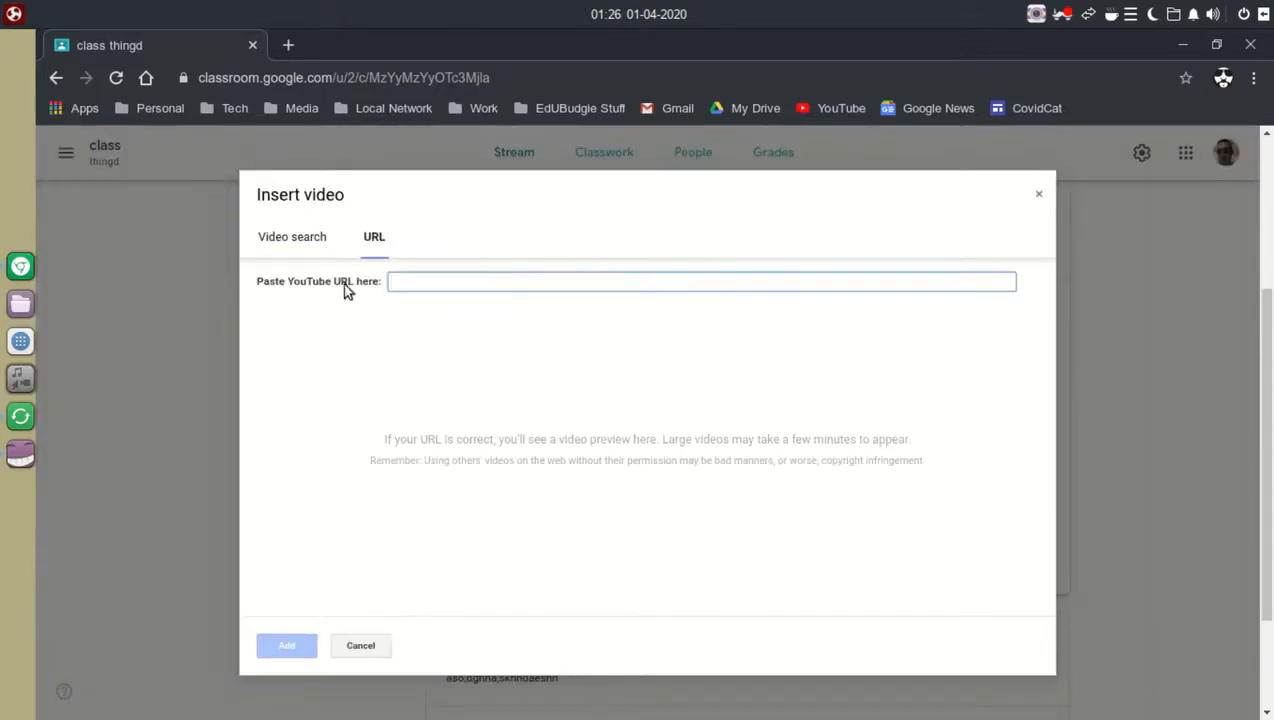
click(296, 46)
click(830, 108)
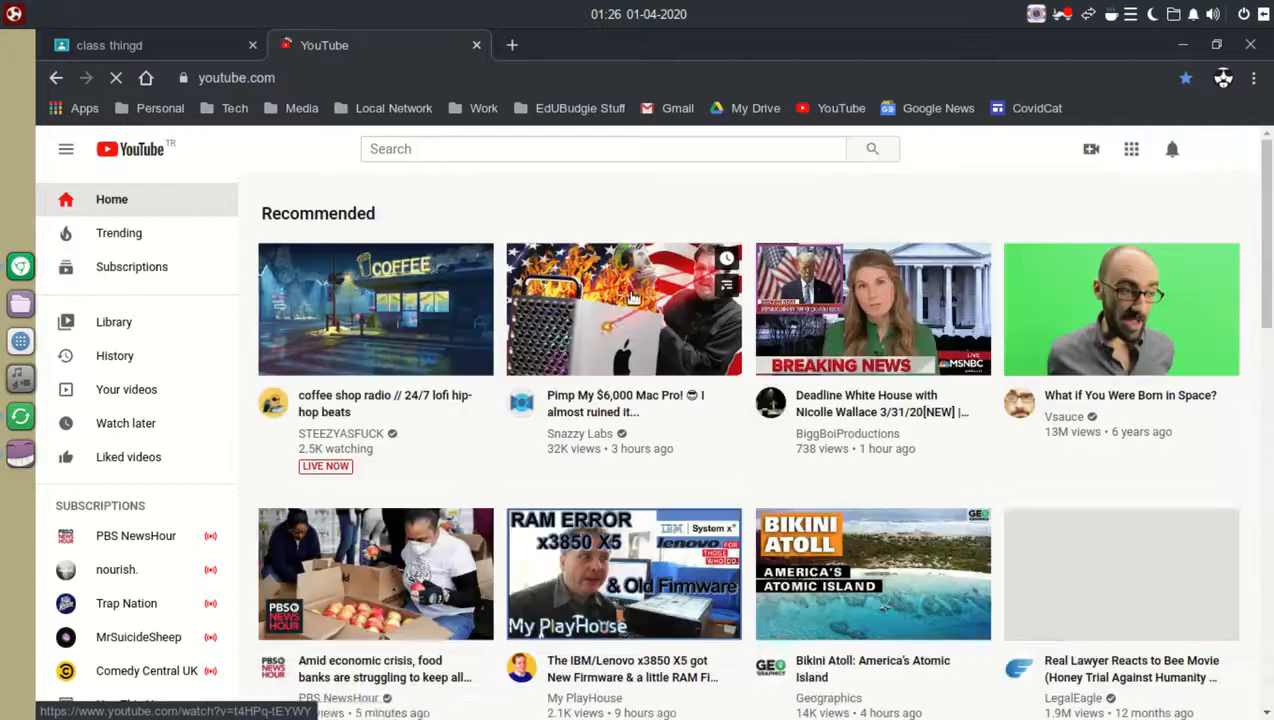
scroll(545, 383, down, 3)
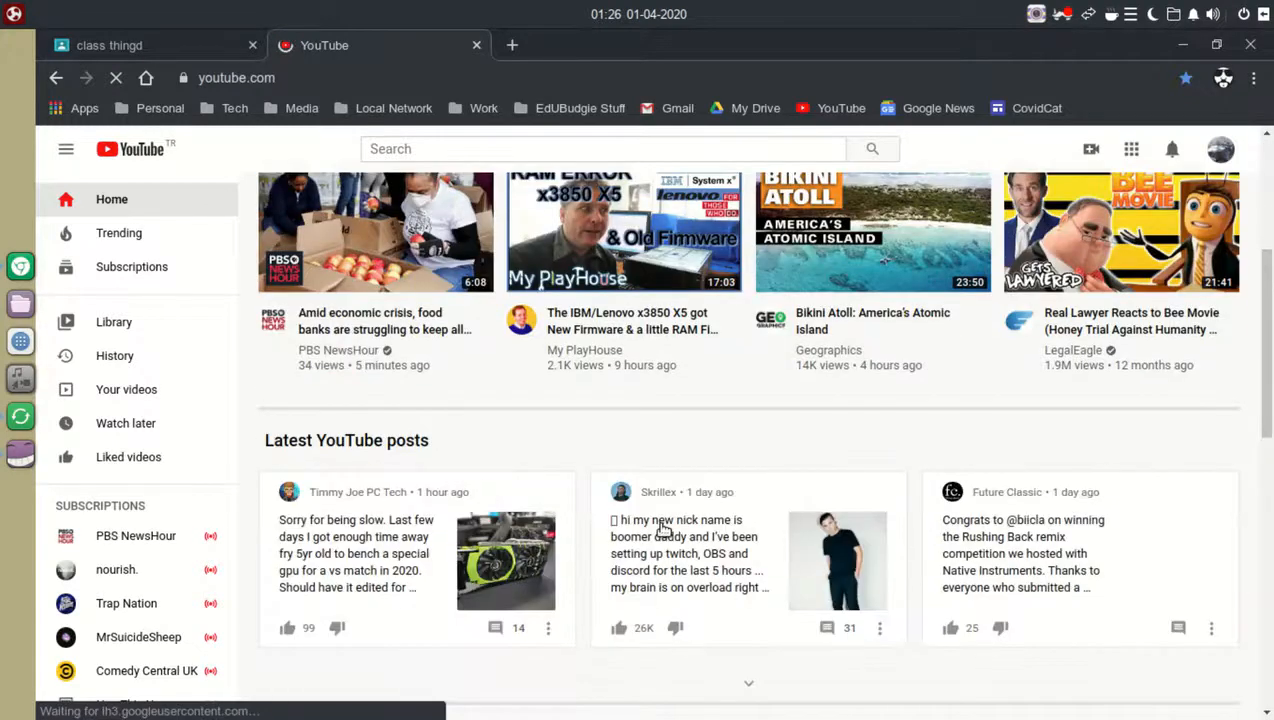
click(623, 240)
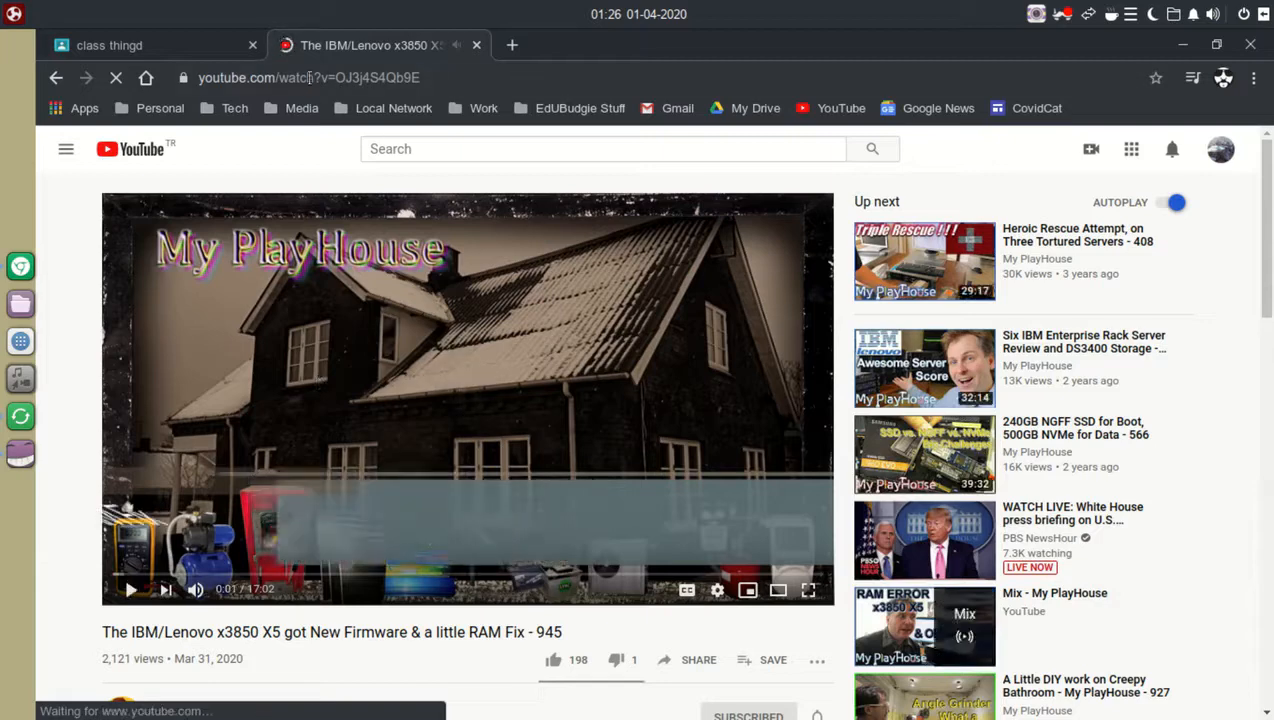
Copy the IBM/Lenovo video's URL, close its tab and attach the video to the announcement using that URL.
click(338, 80)
right_click(341, 80)
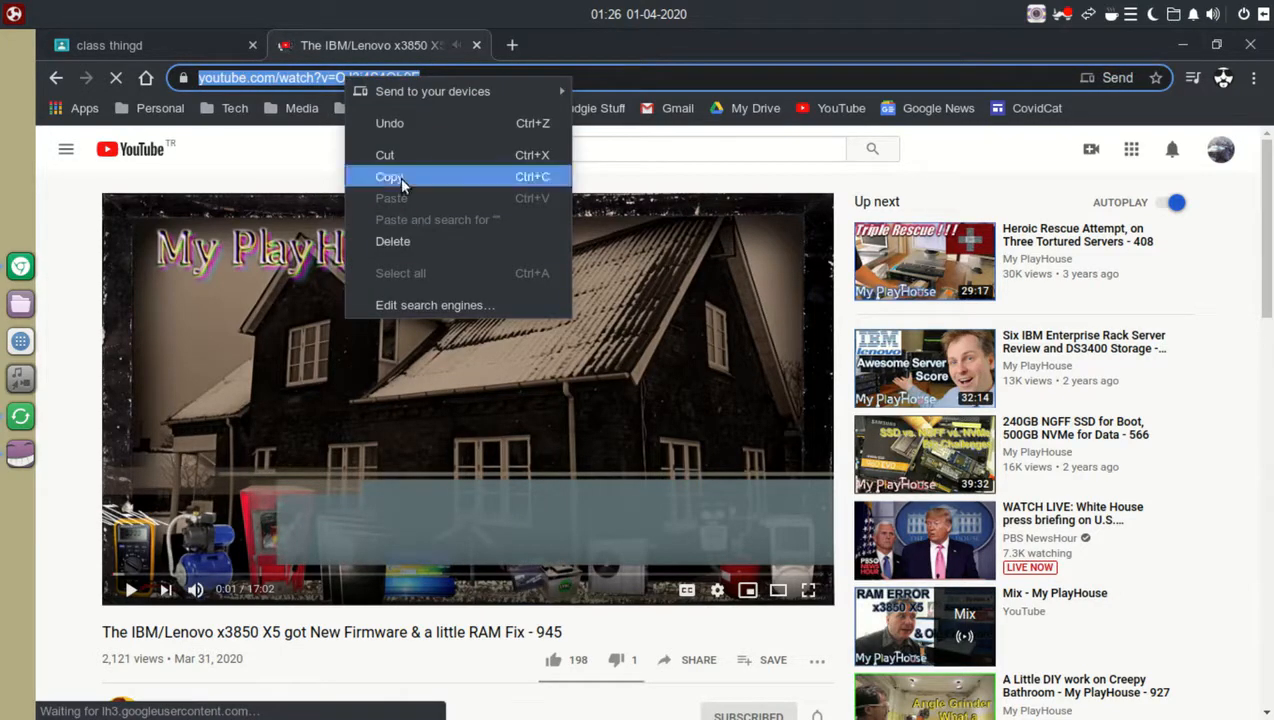
click(400, 177)
click(476, 45)
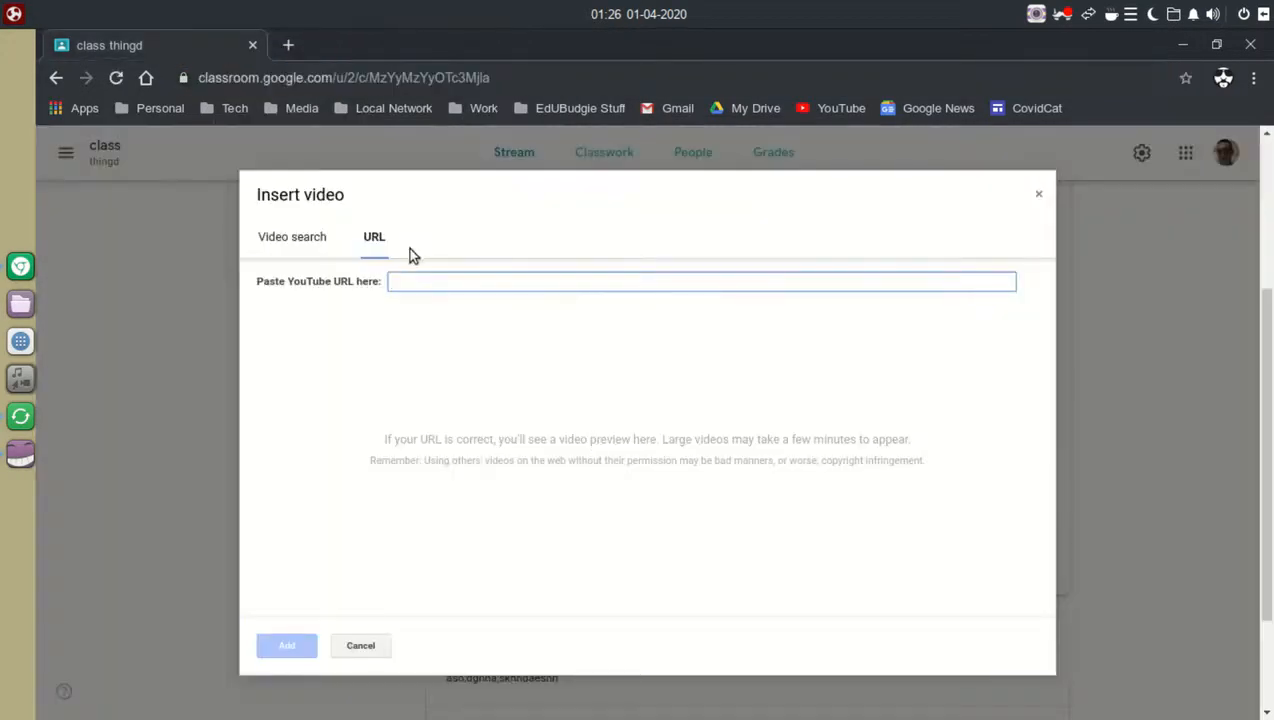
key(ctrl+v)
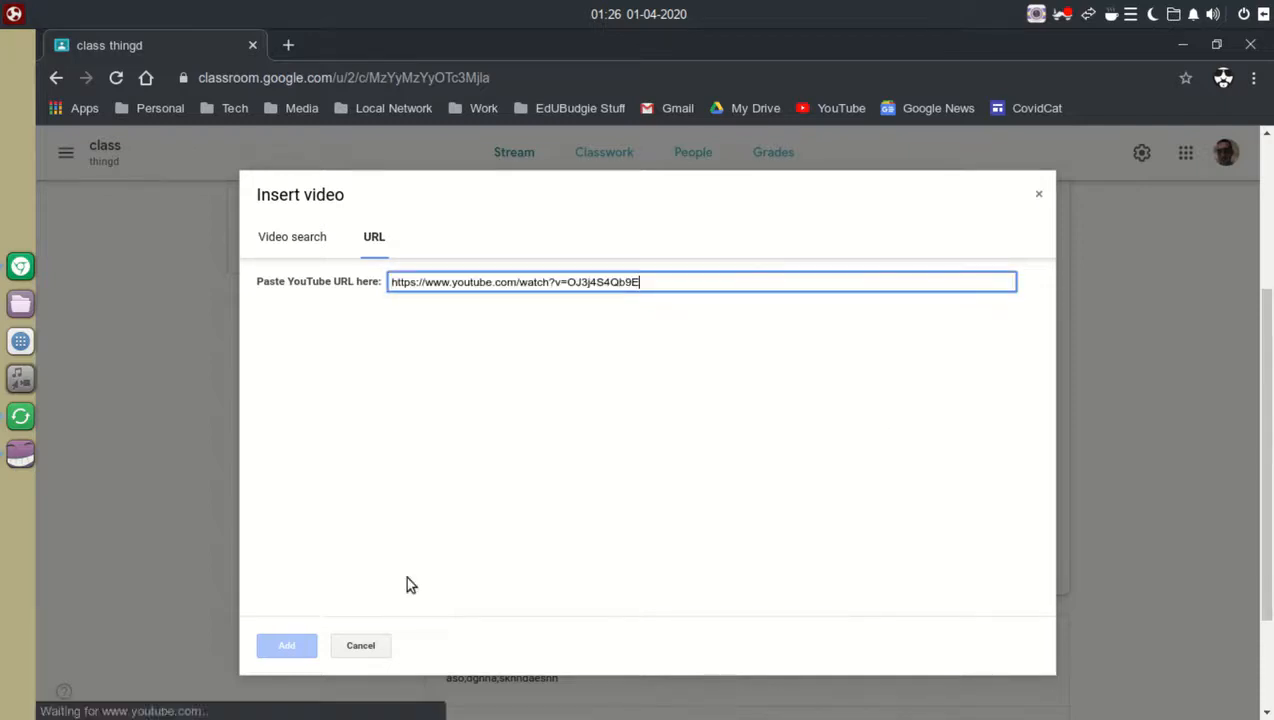
click(280, 646)
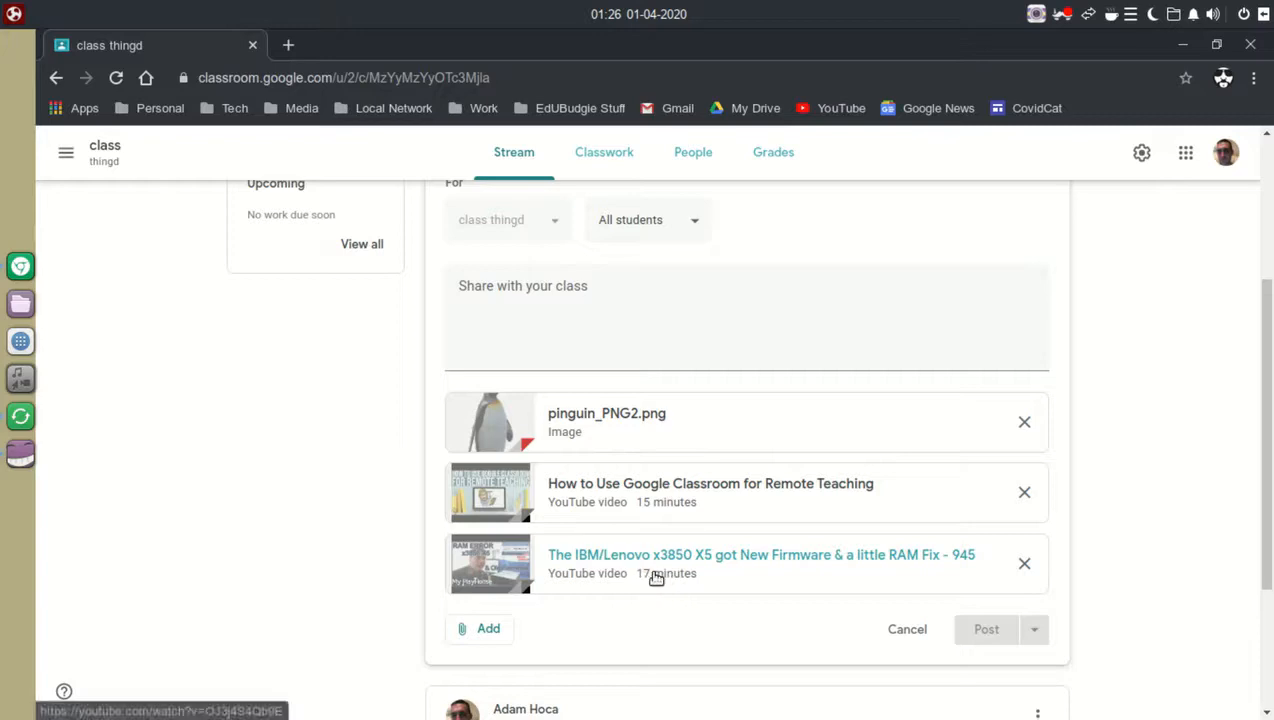
Attach a link to gmail.com to the announcement.
click(490, 628)
scroll(303, 554, down, 2)
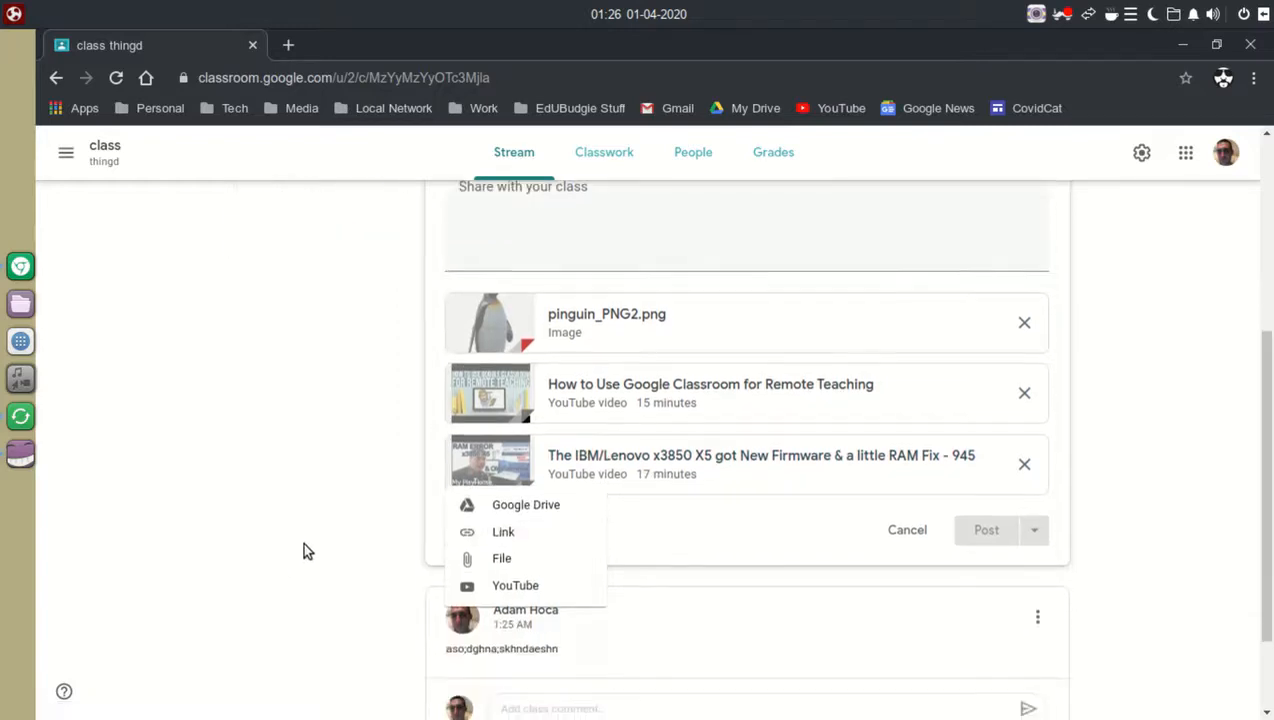
click(503, 532)
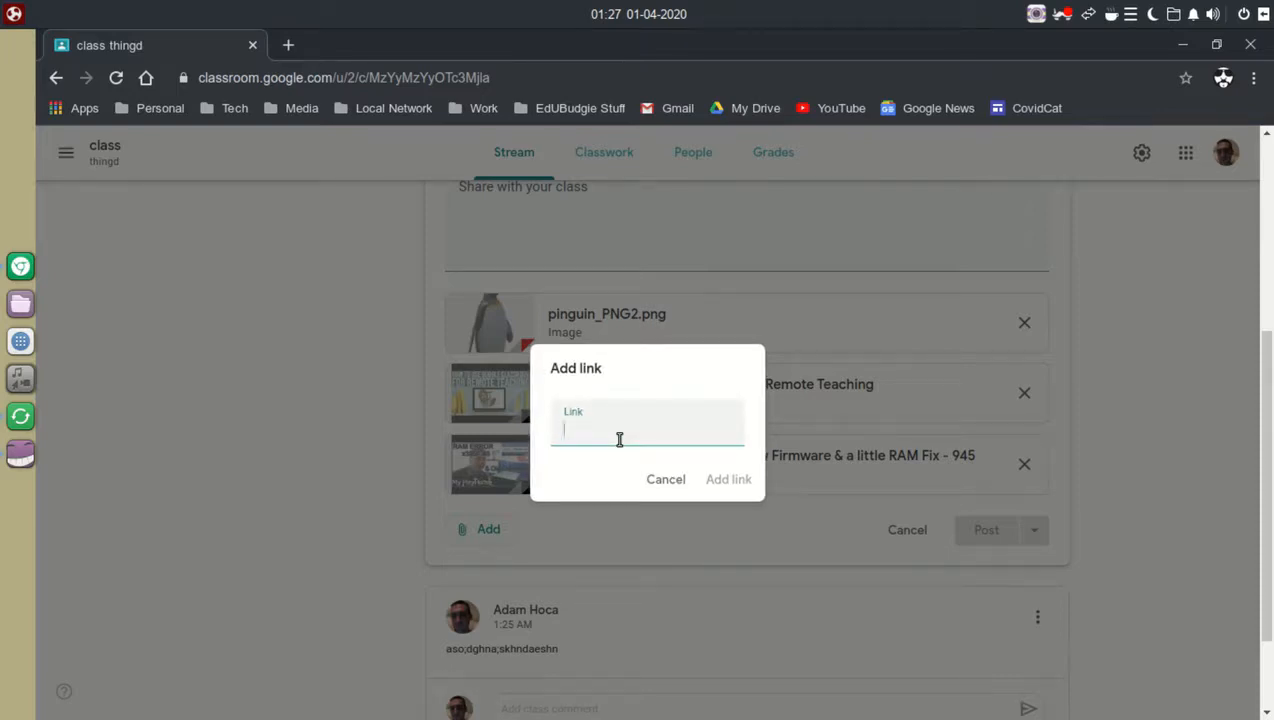
text(gmail.com)
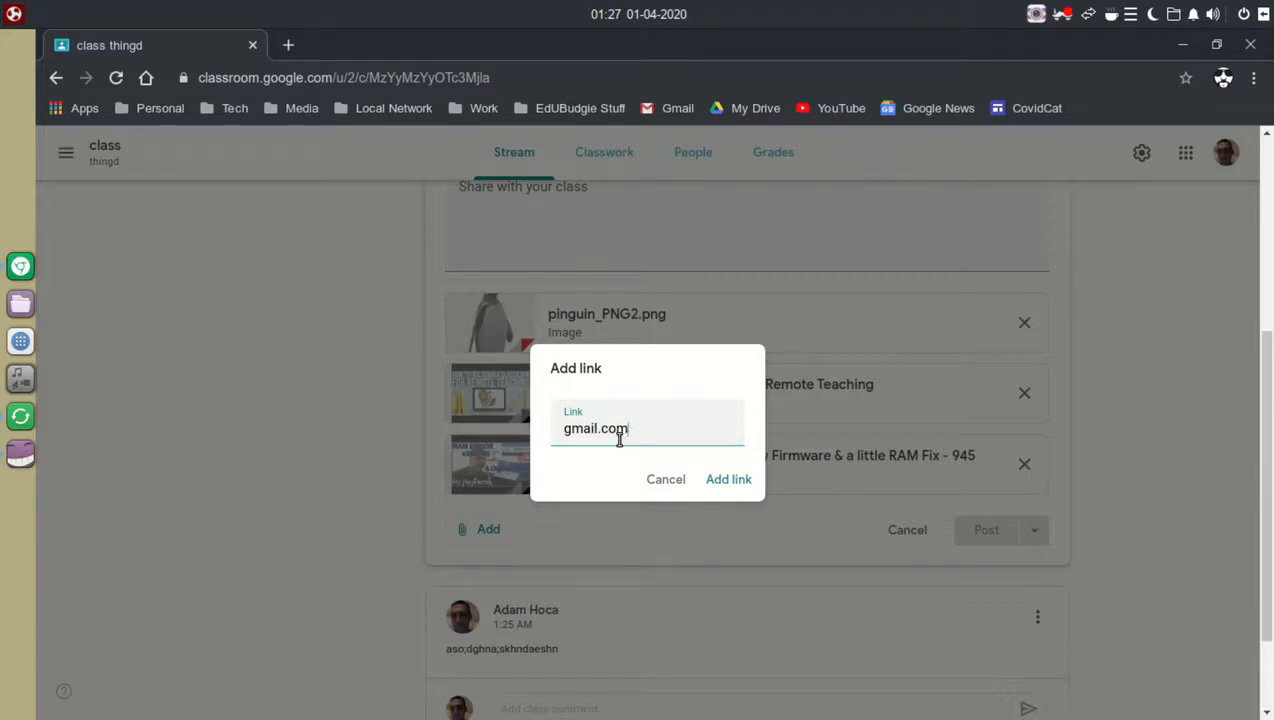
click(716, 483)
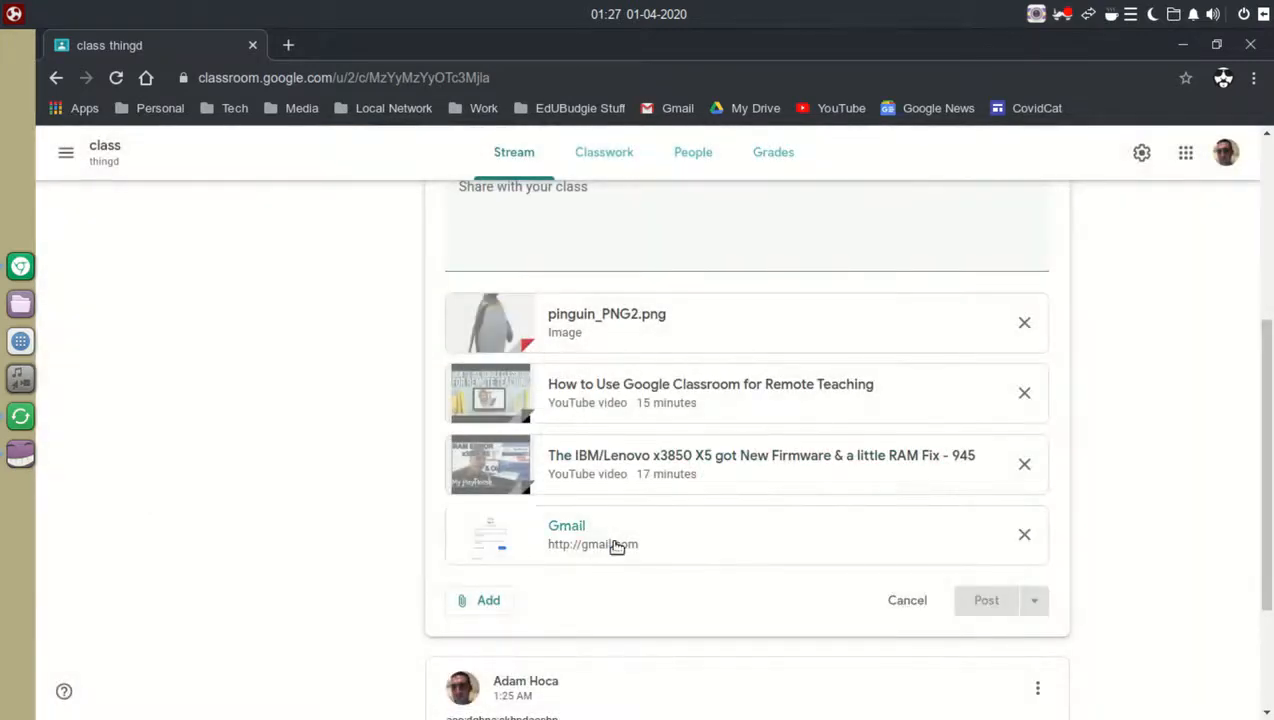
Enter "blah blah blah blah blah" as the announcement text and post it to the class immediately.
scroll(316, 364, up, 3)
click(741, 404)
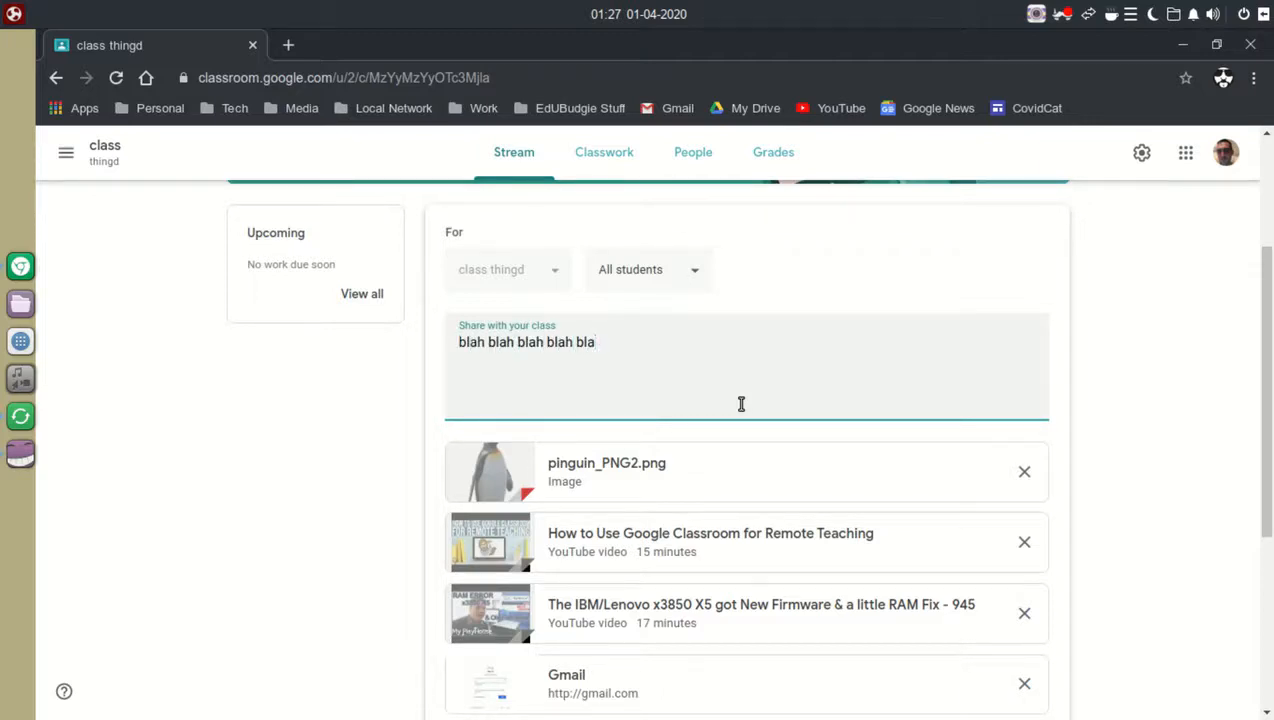
text(blah blah blah blah blah)
scroll(980, 600, down, 3)
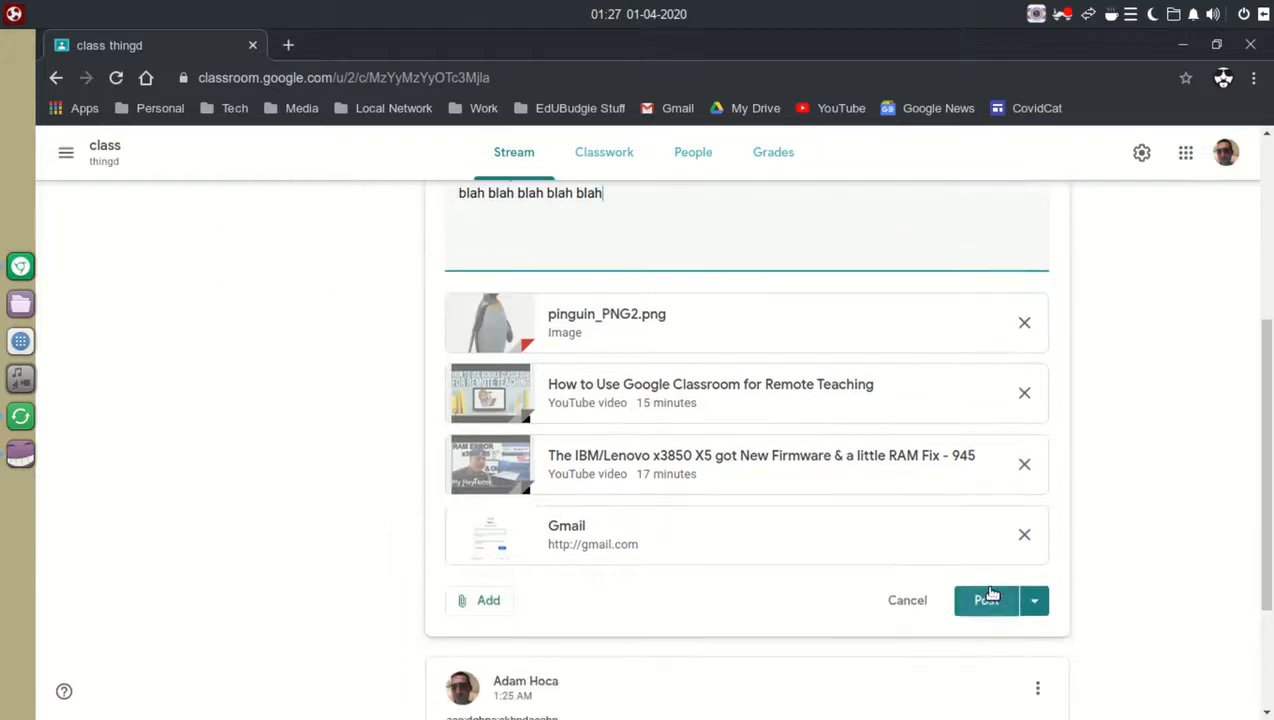
click(1036, 600)
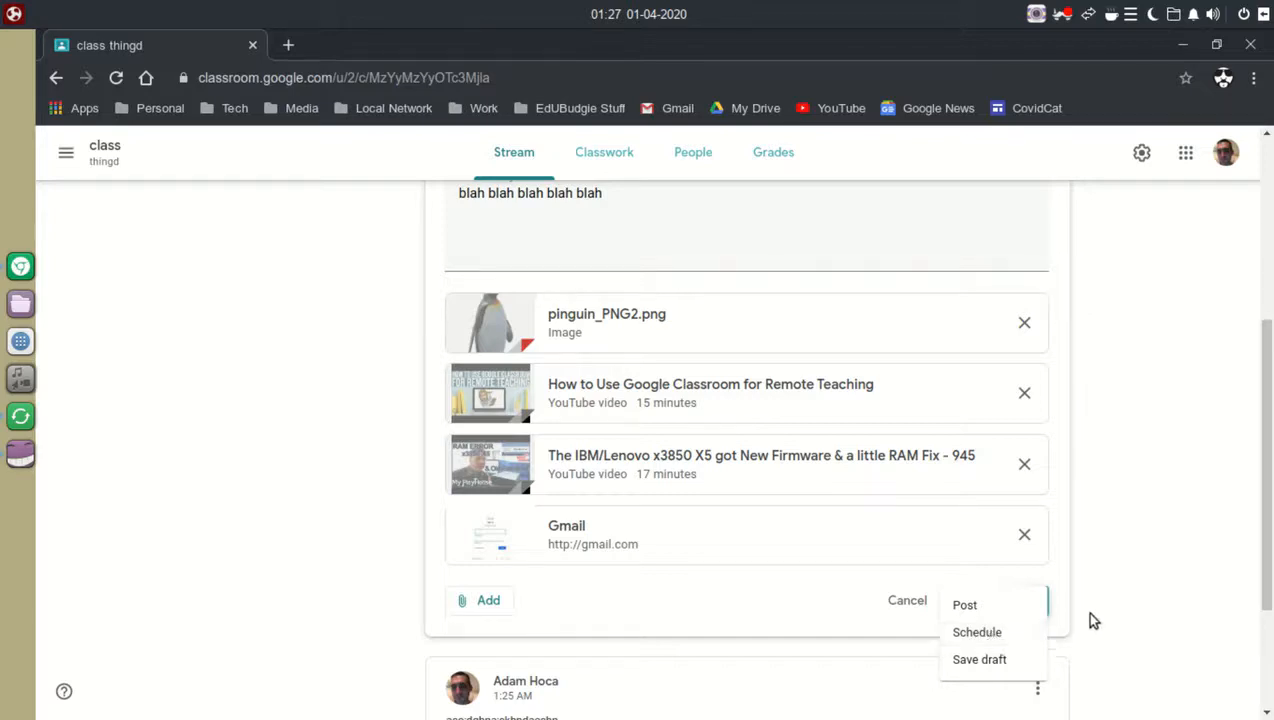
click(965, 606)
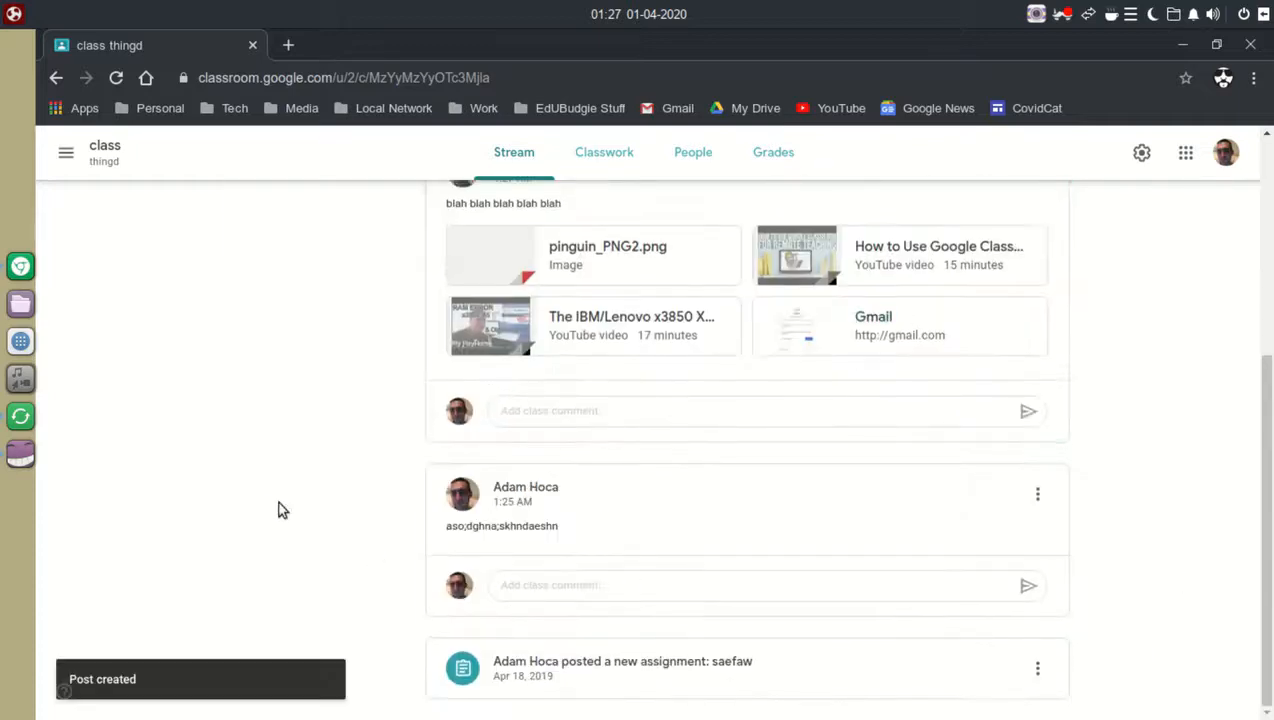
Preview the new post's pinguin_PNG2.png image, and open its "How to Use Google Classroom for Remote Teaching" video and pause it.
scroll(258, 466, up, 3)
click(637, 461)
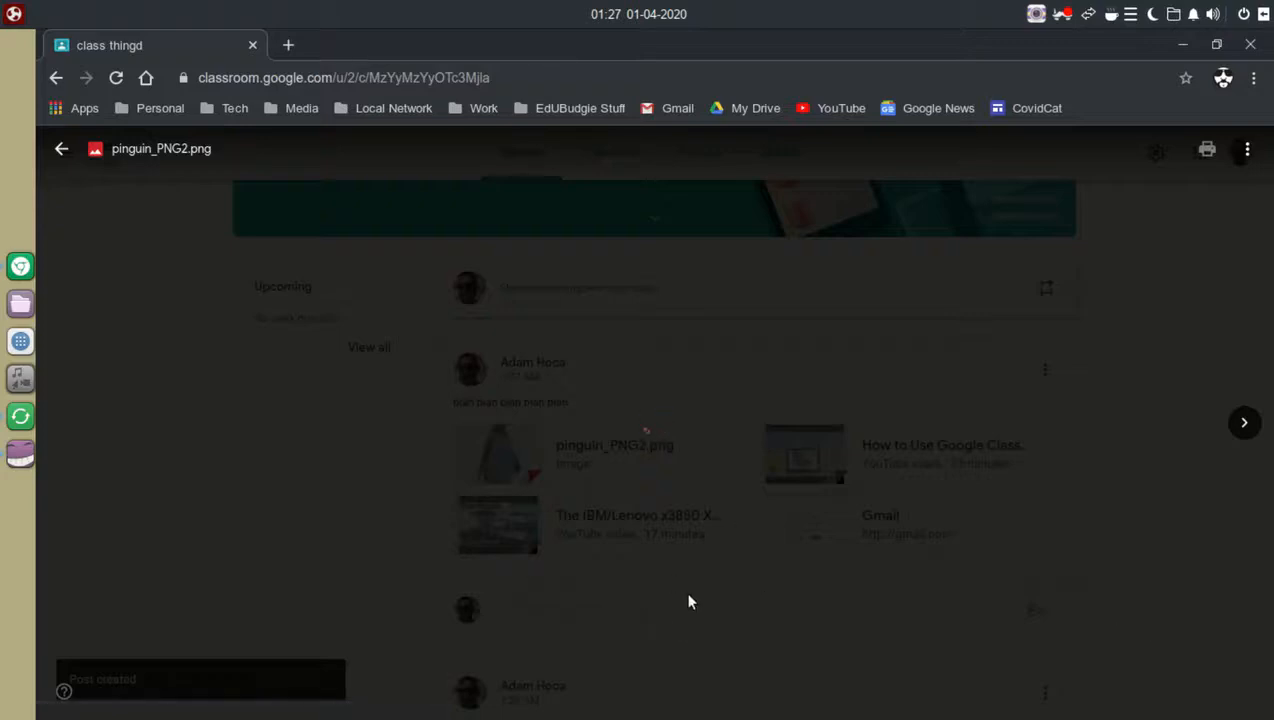
click(327, 492)
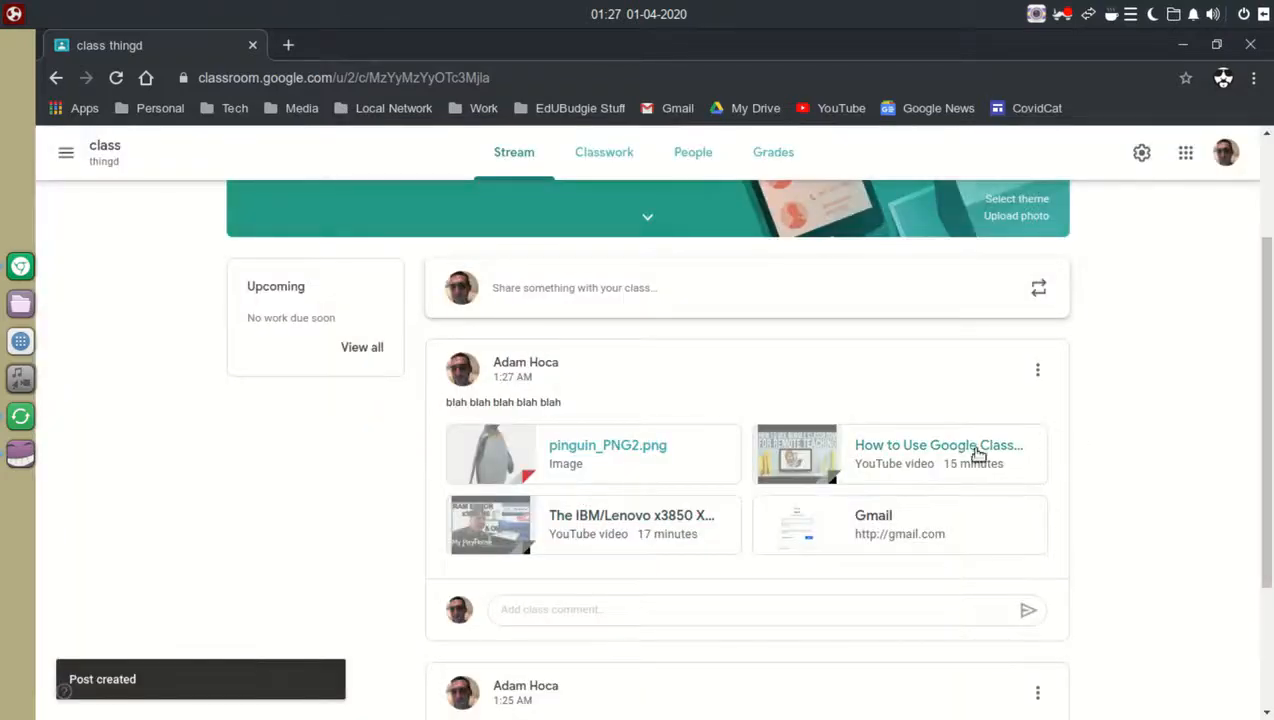
click(939, 452)
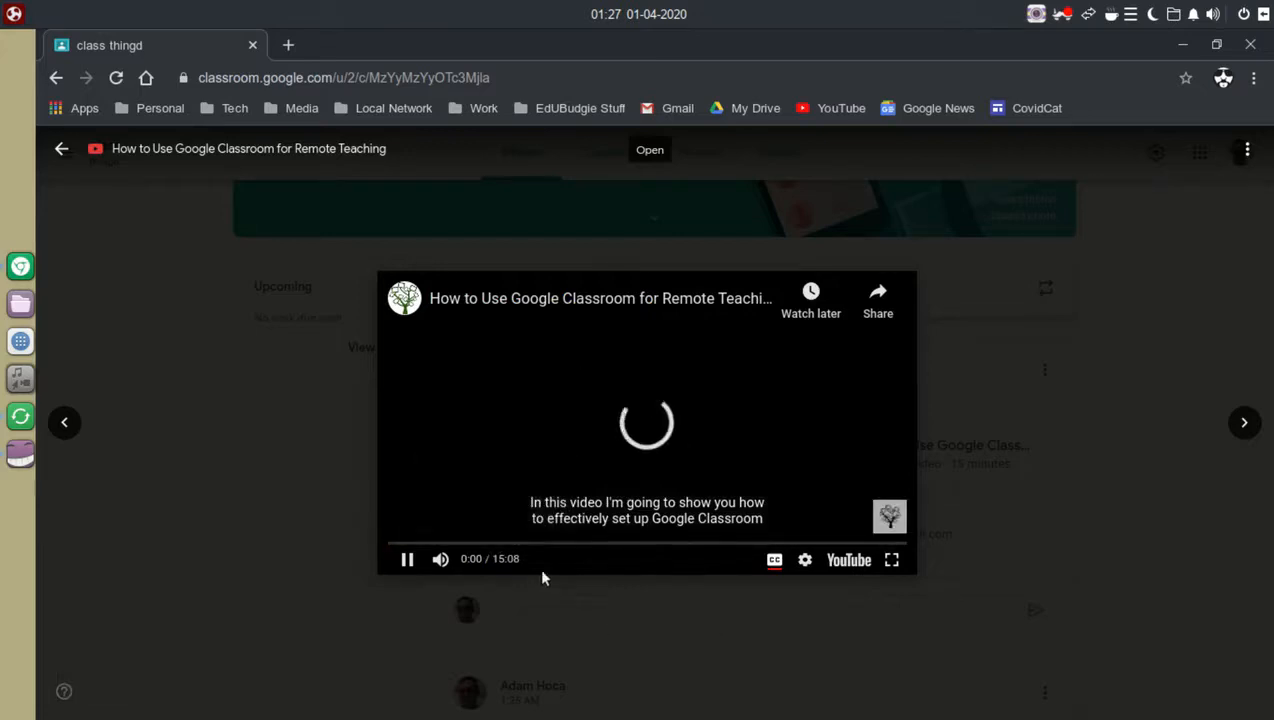
click(407, 560)
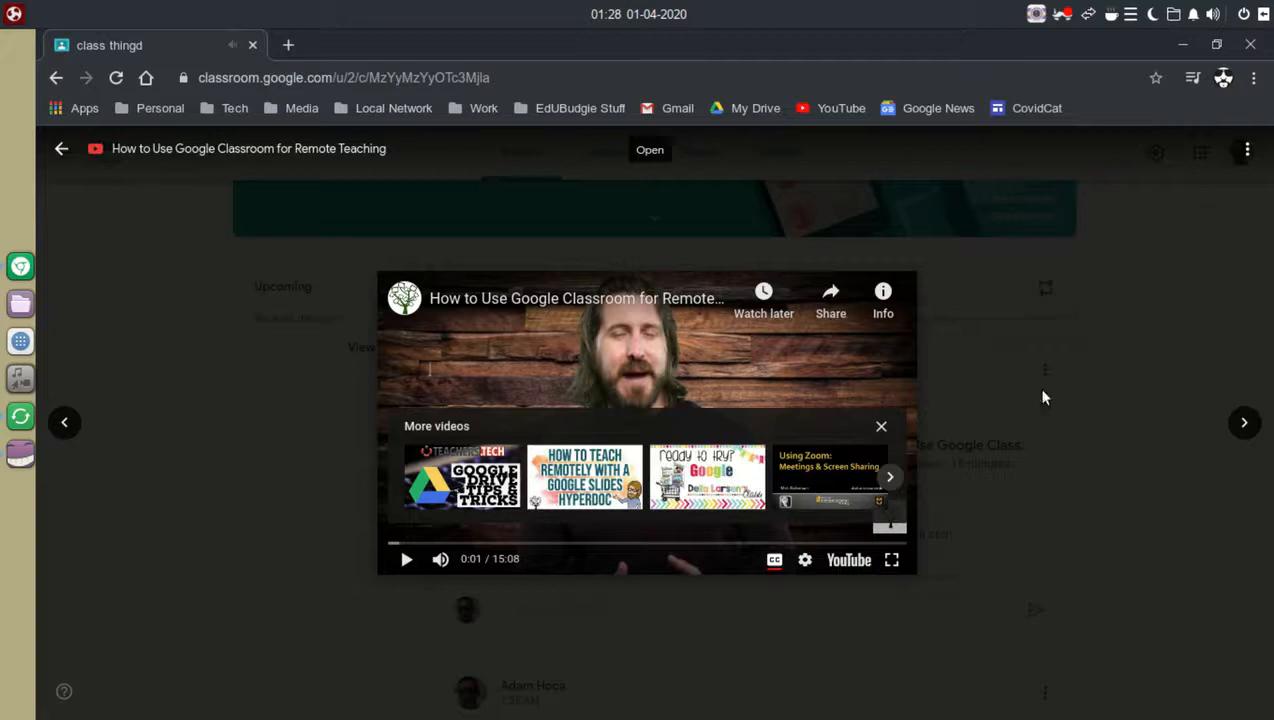
Open YouTube in a new tab, look through the recommended videos on its home page and close the tab.
right_click(815, 116)
click(850, 124)
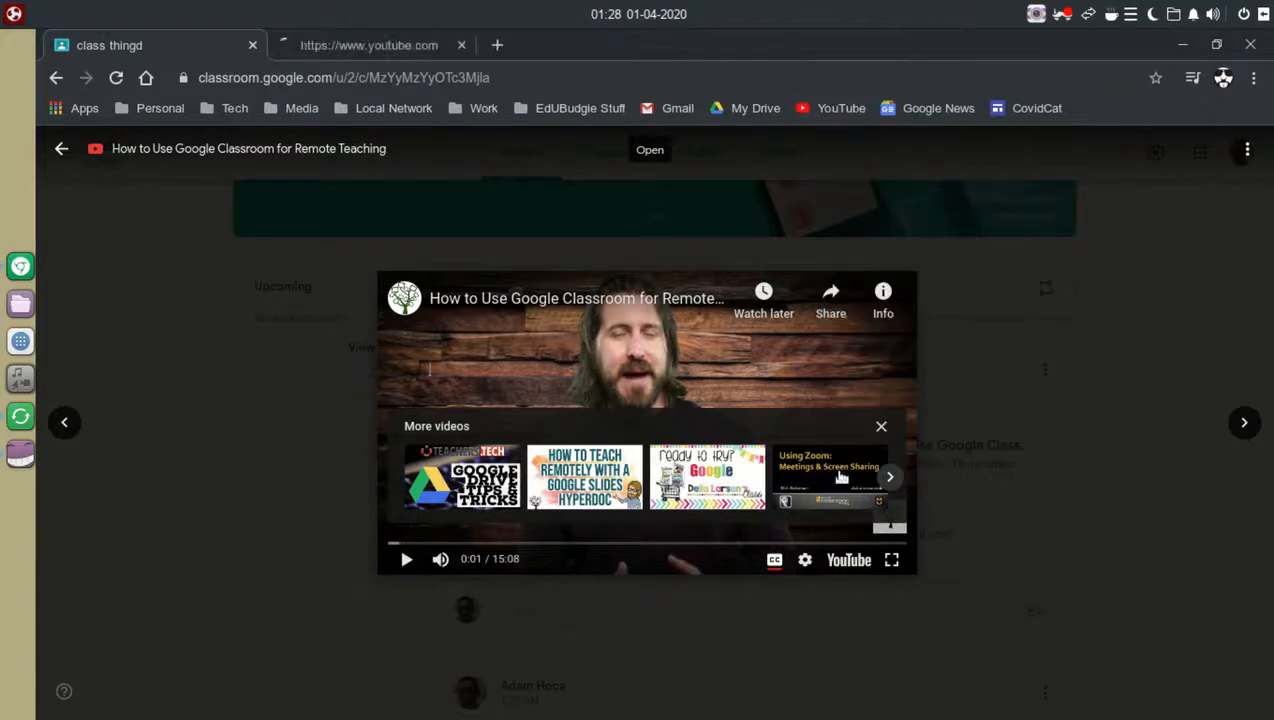
click(384, 47)
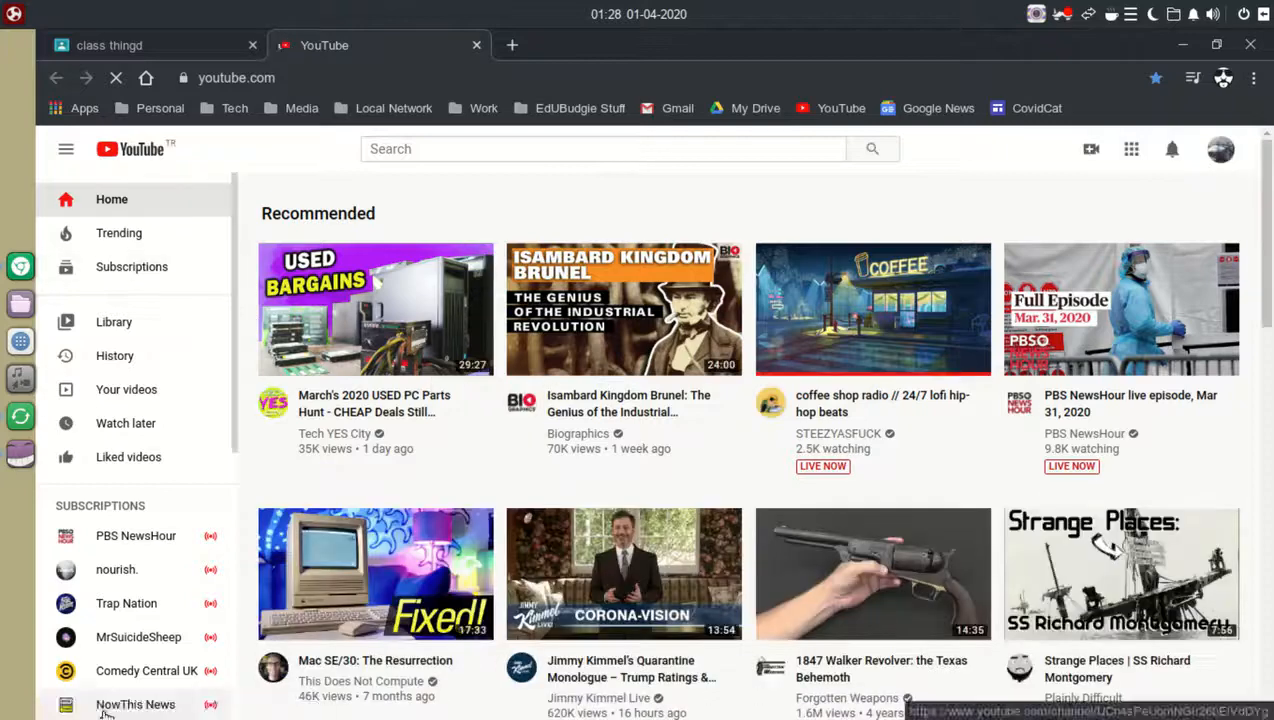
scroll(778, 705, down, 6)
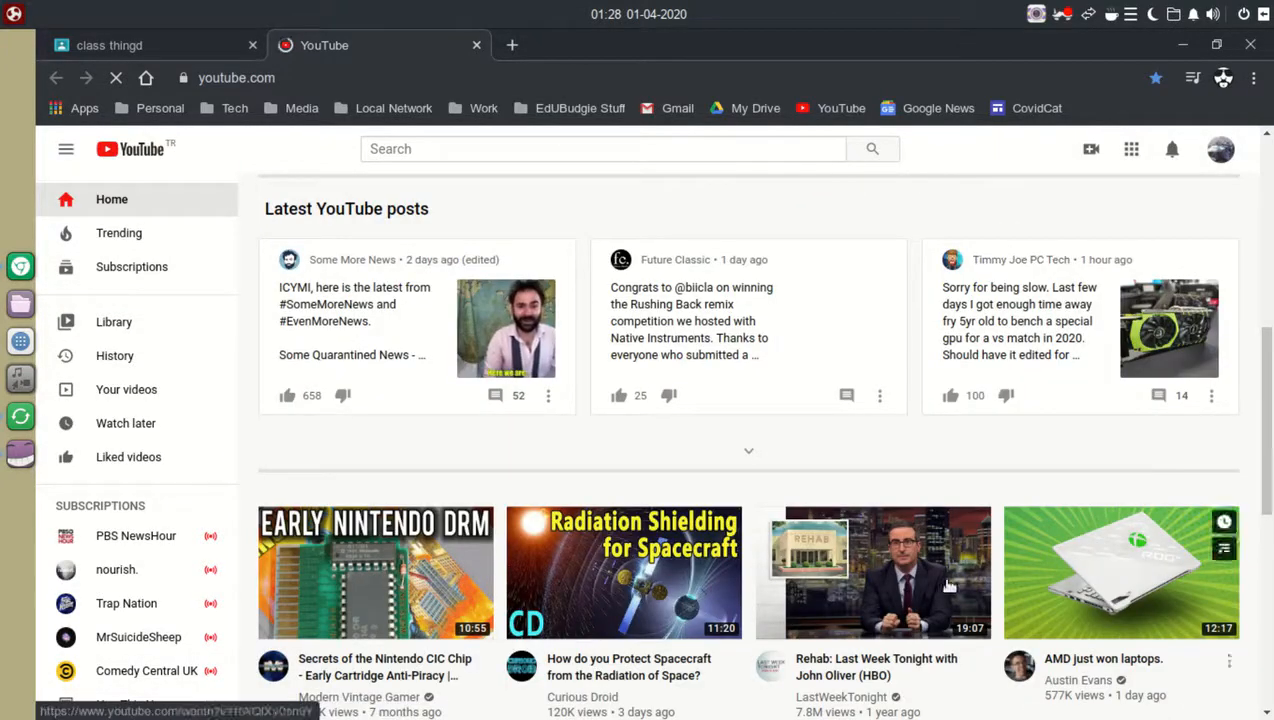
click(476, 45)
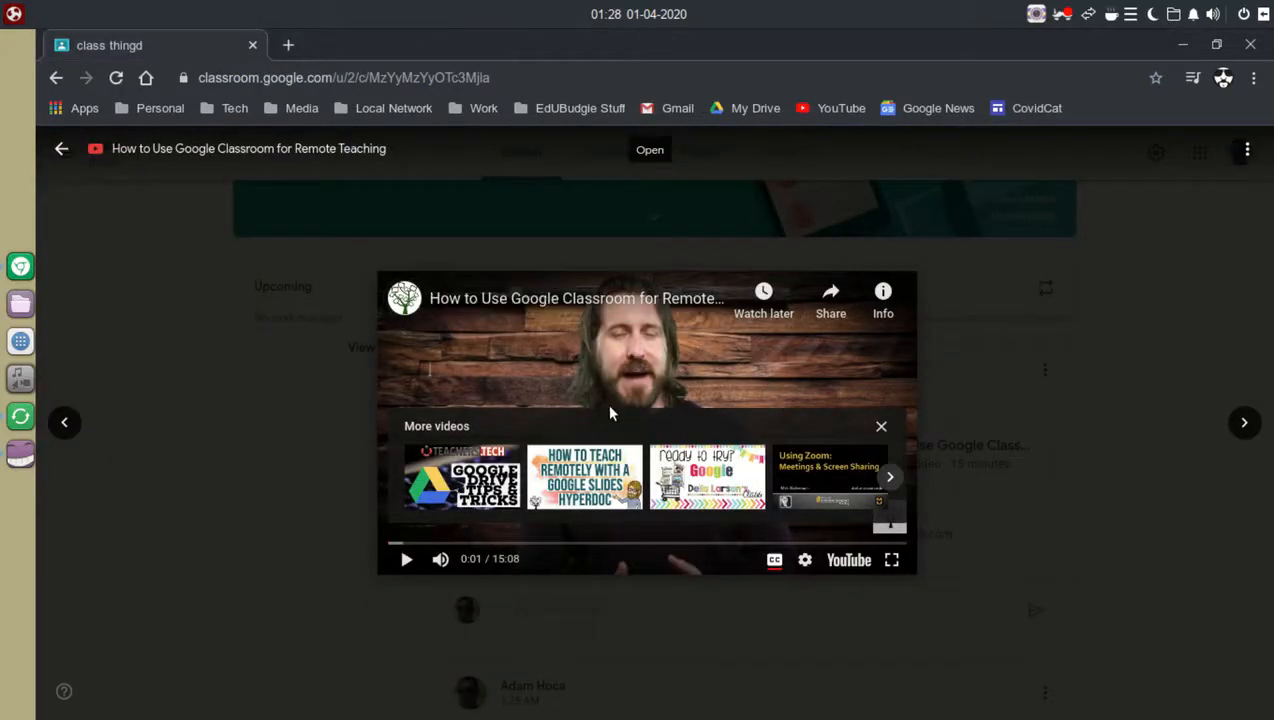
Leave the current video preview, open the post's IBM/Lenovo x3850 X5 video, pause it and return to the stream.
click(61, 148)
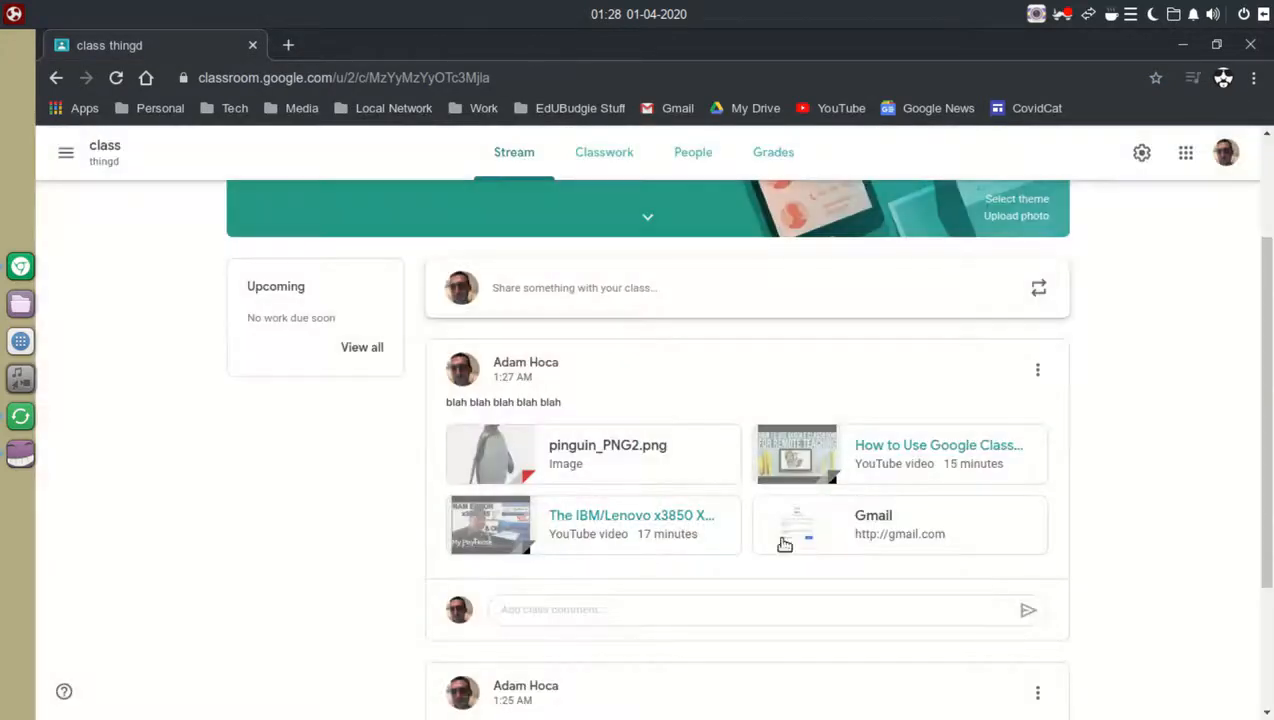
click(583, 514)
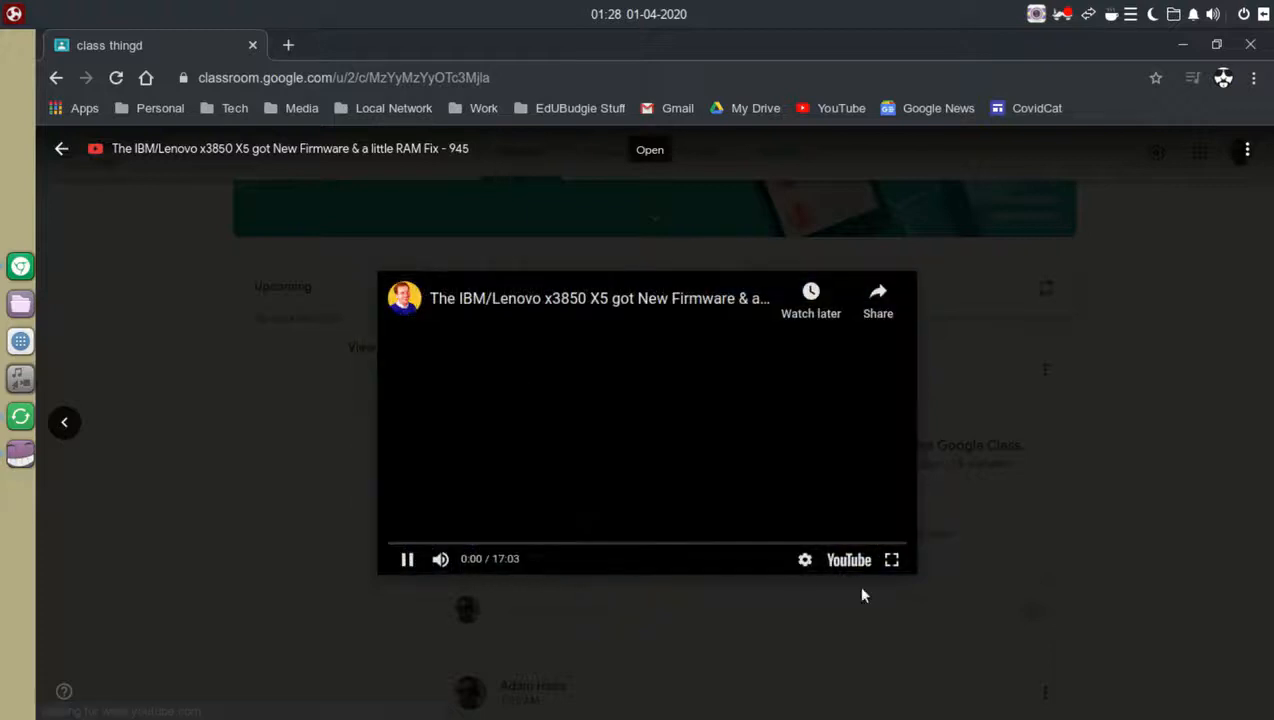
click(398, 566)
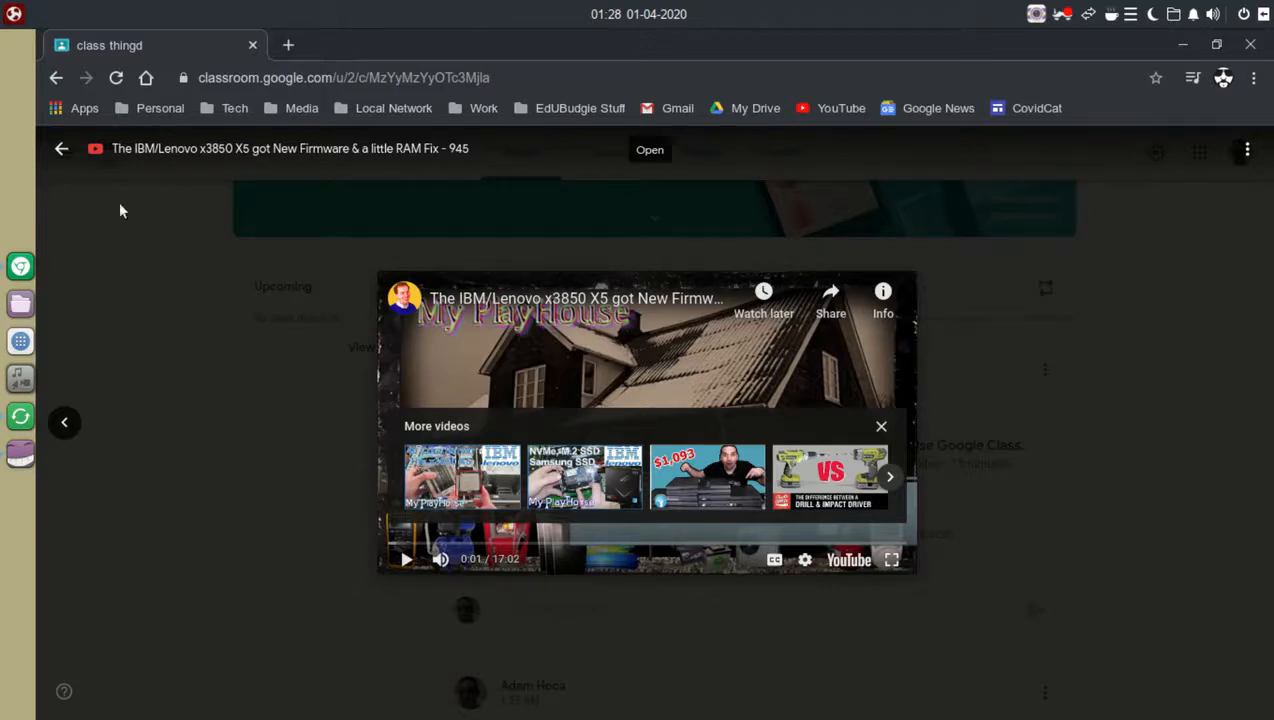
click(61, 148)
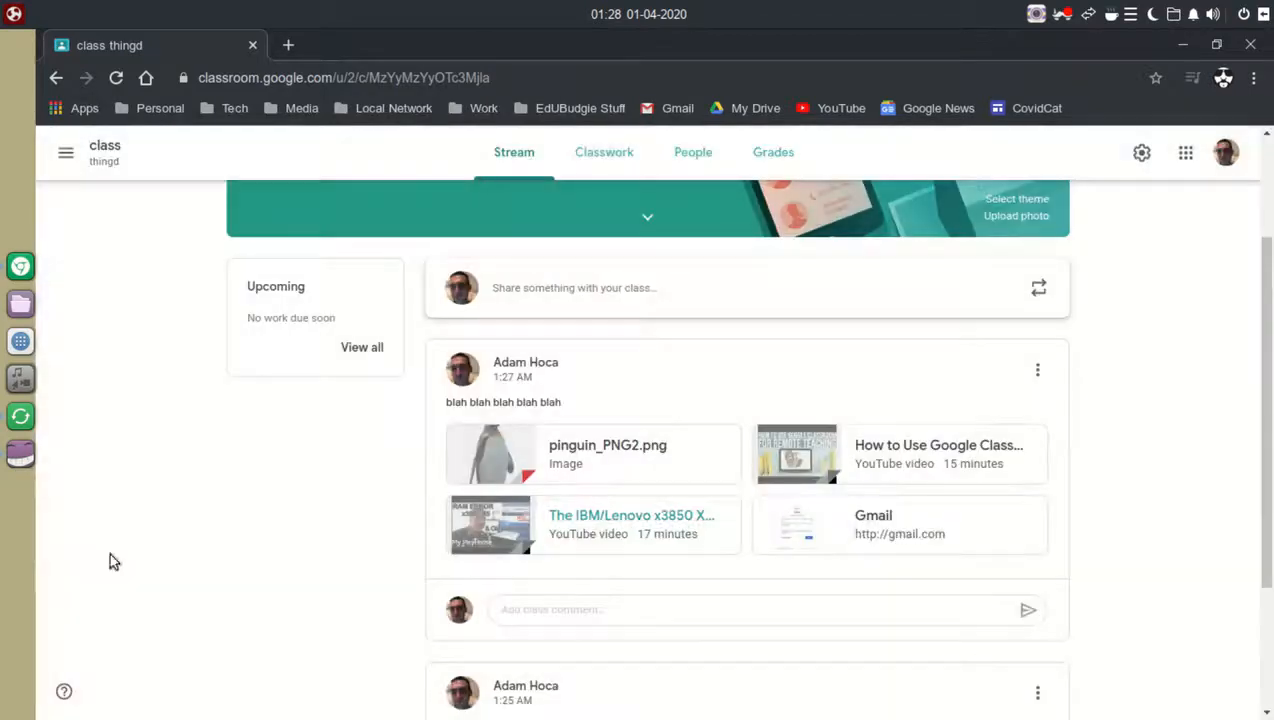
Open the post's Gmail link in a new tab and close that tab.
right_click(908, 528)
click(995, 287)
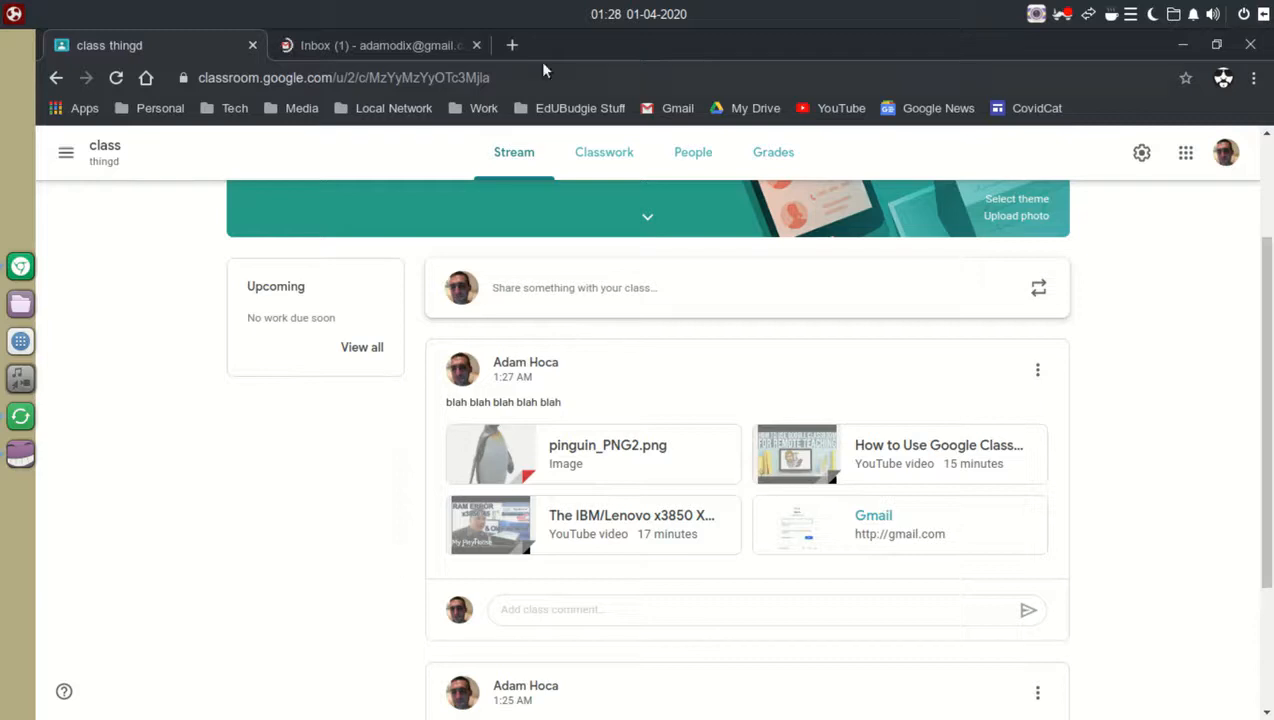
click(476, 45)
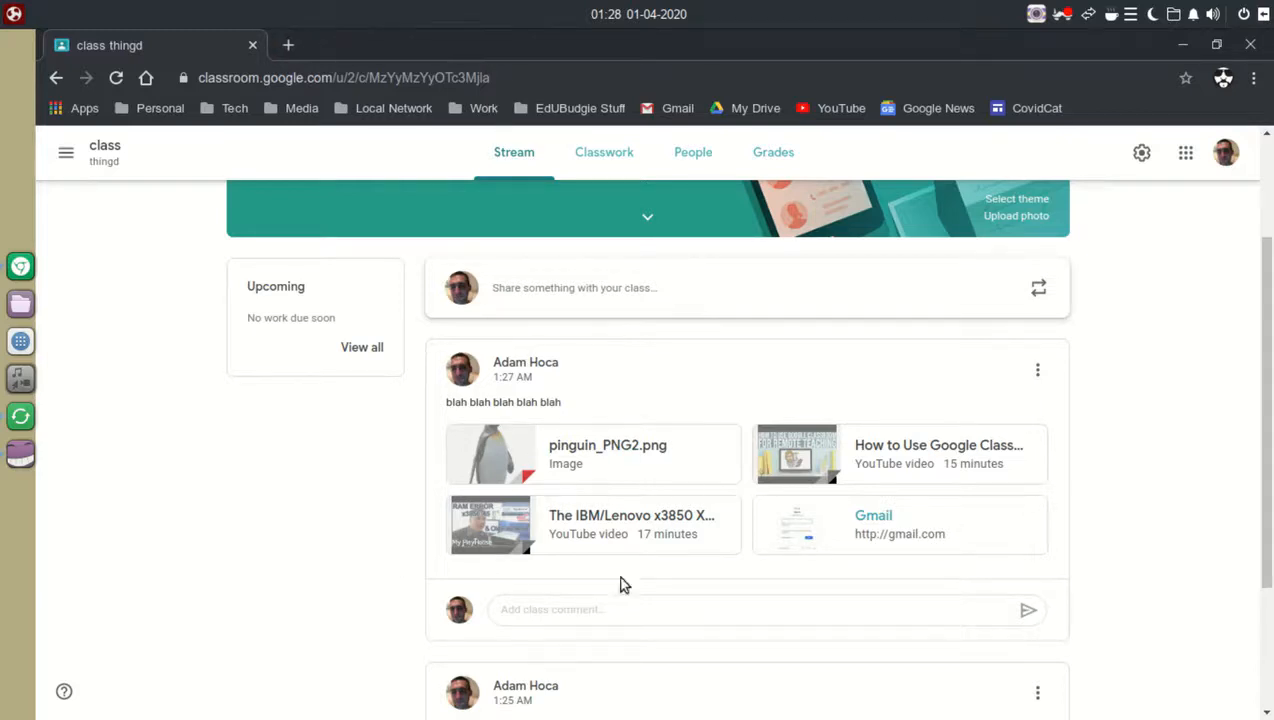
Edit the posted announcement, adding the line "not enough blahs", and start a file upload attachment.
scroll(1148, 531, down, 2)
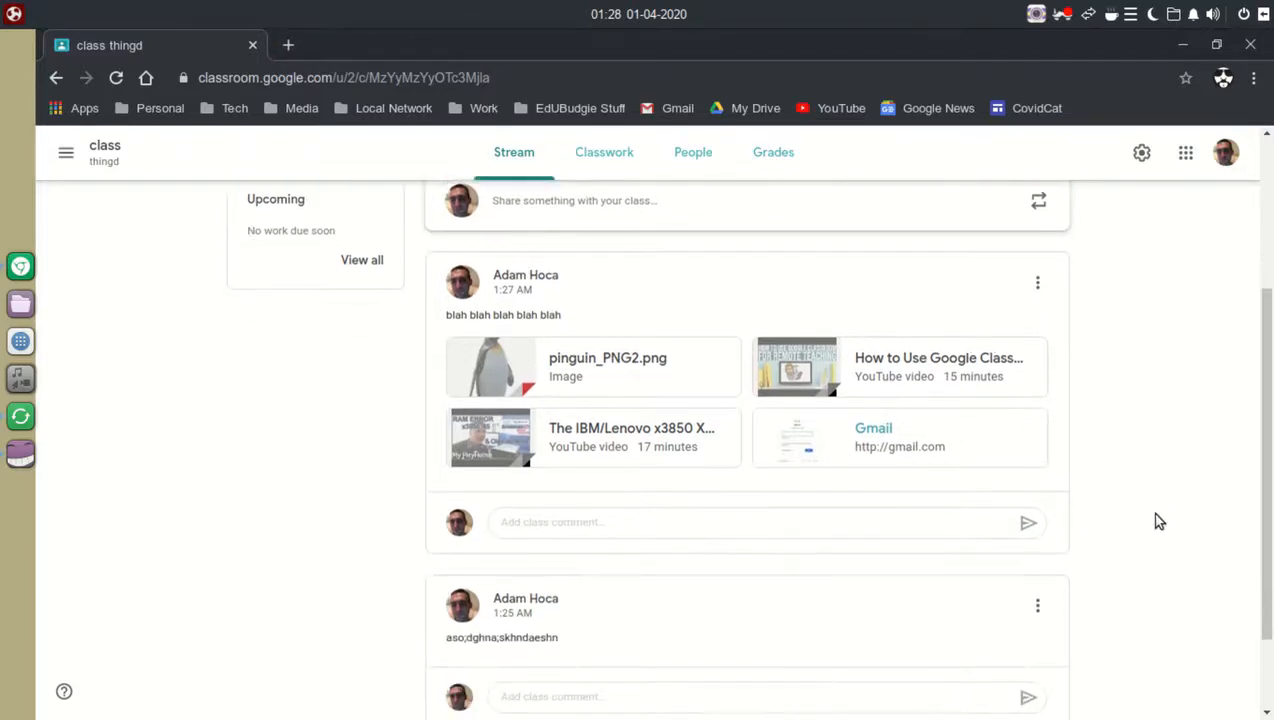
click(1040, 271)
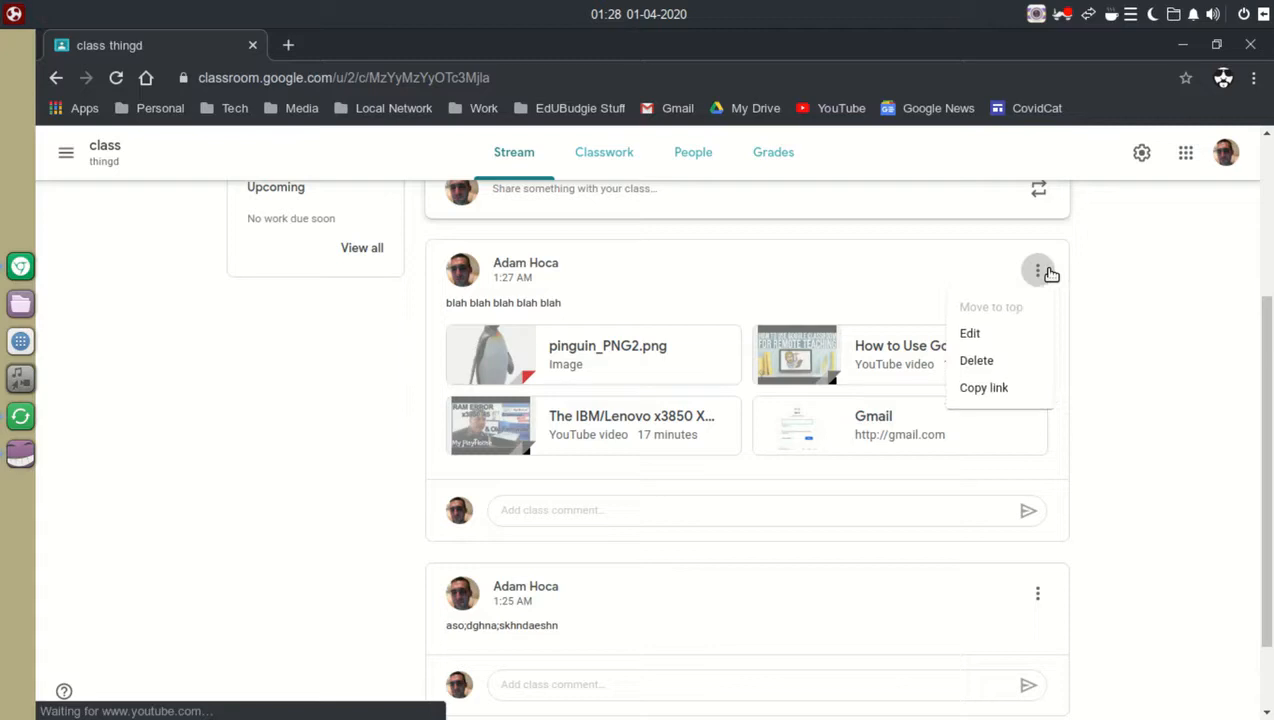
click(970, 334)
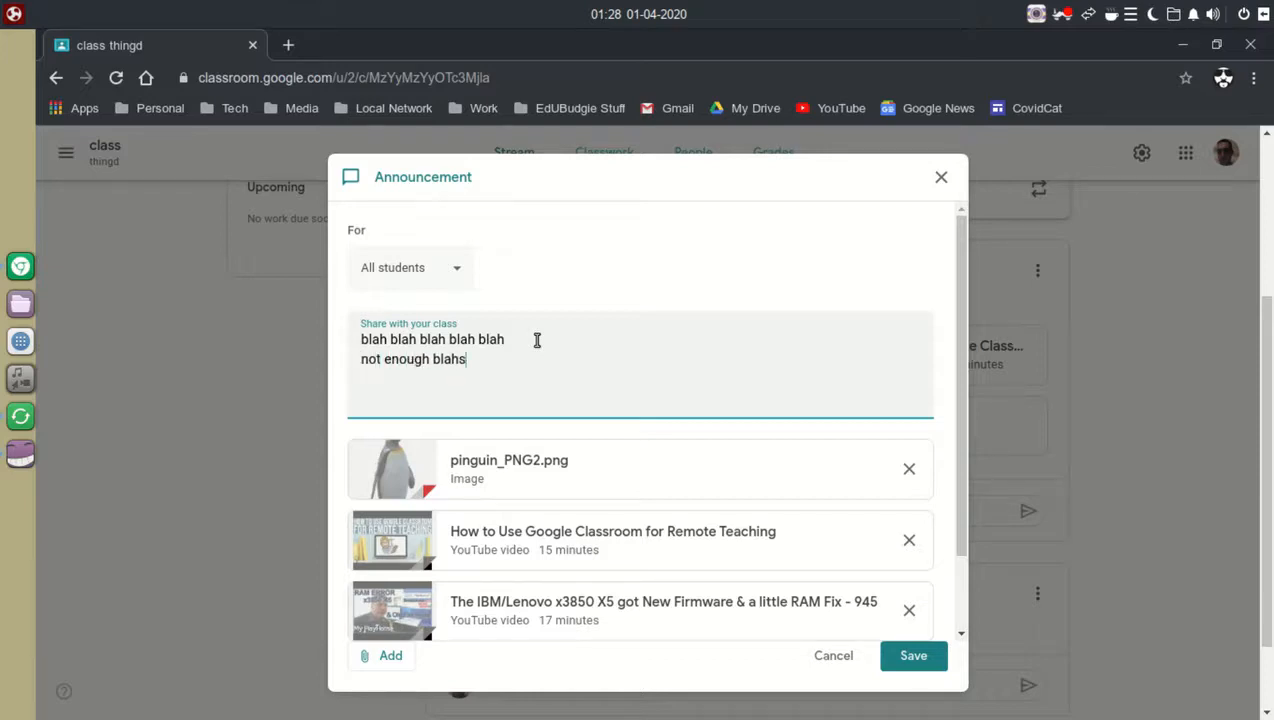
click(390, 655)
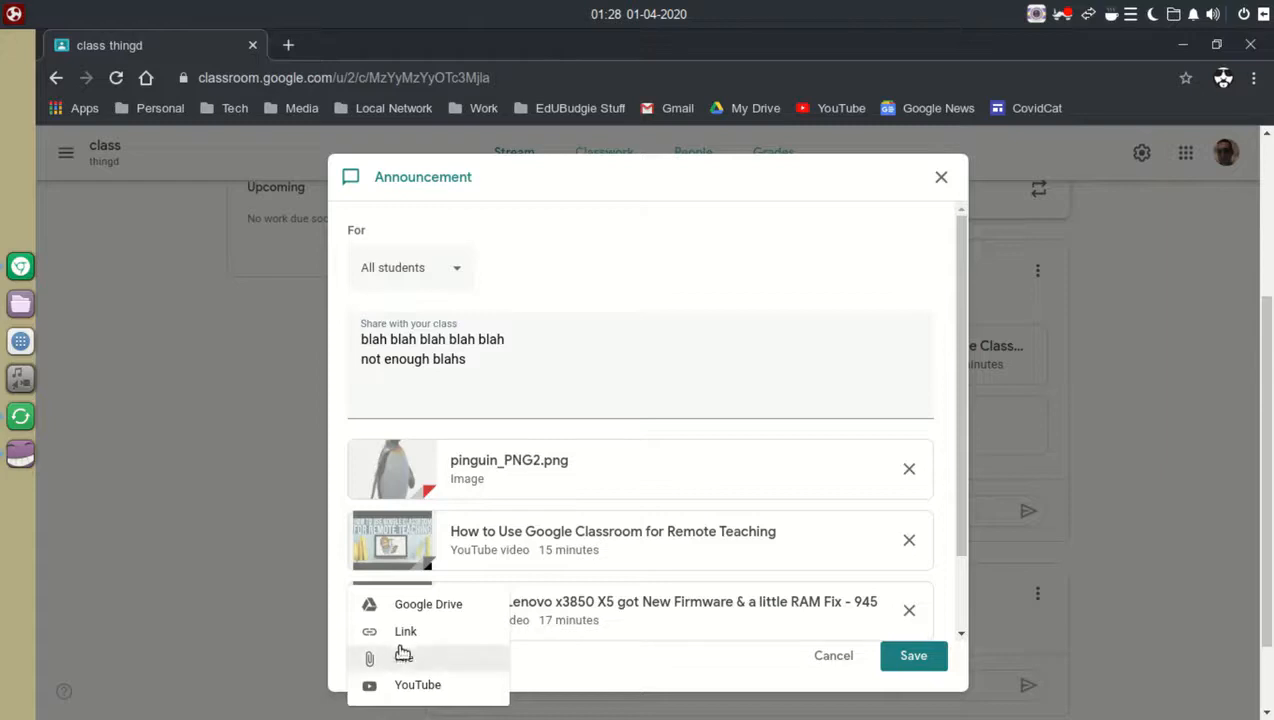
click(403, 657)
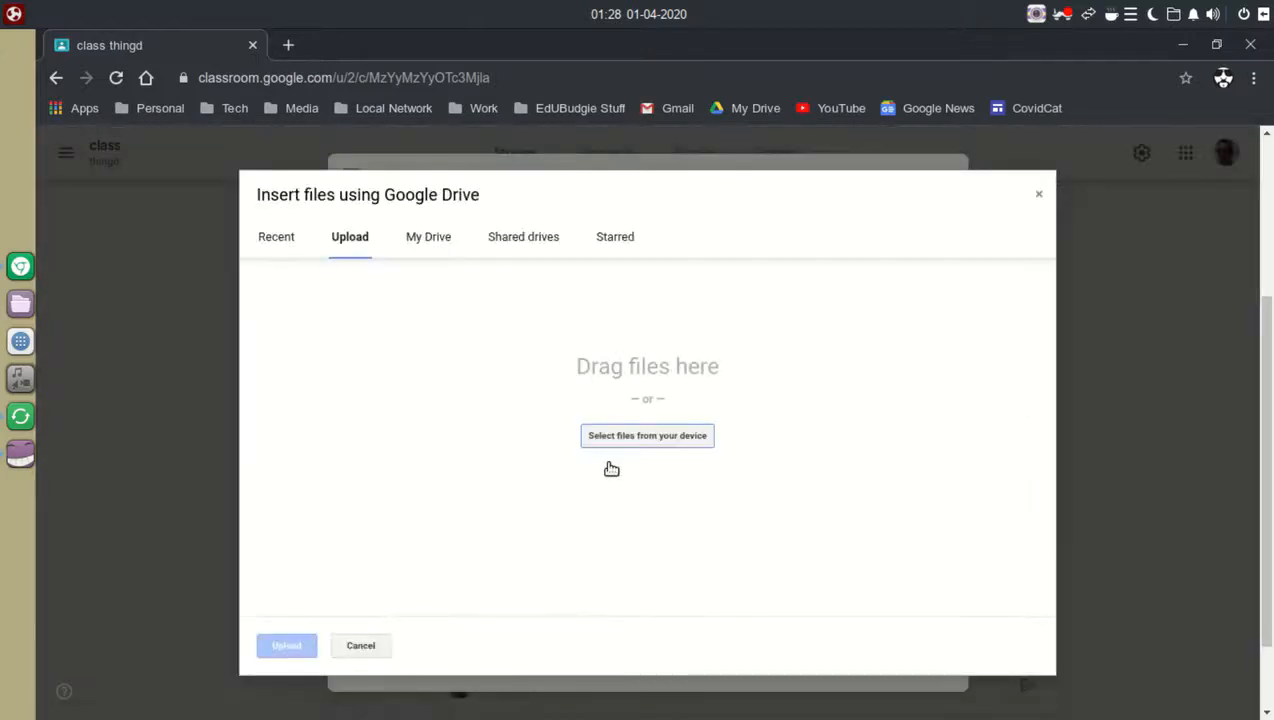
In the file manager, create an empty file named saogjuhr in the Documents folder.
click(20, 303)
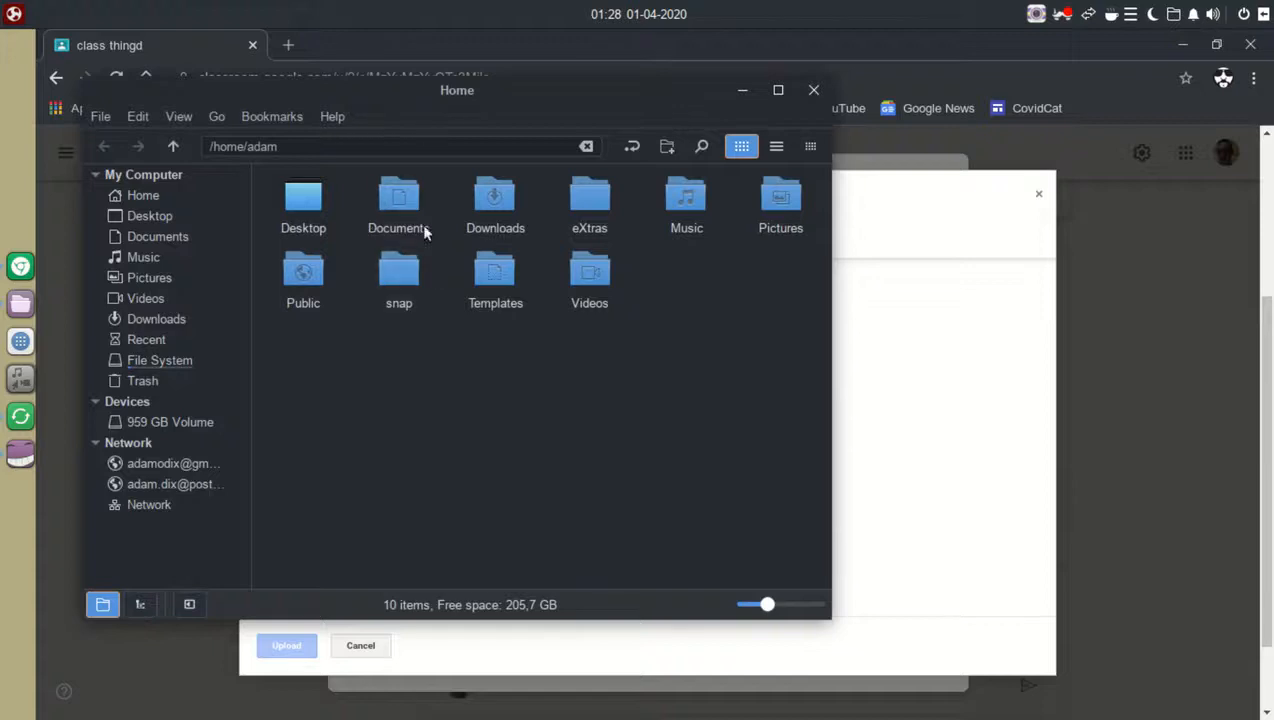
double_click(399, 205)
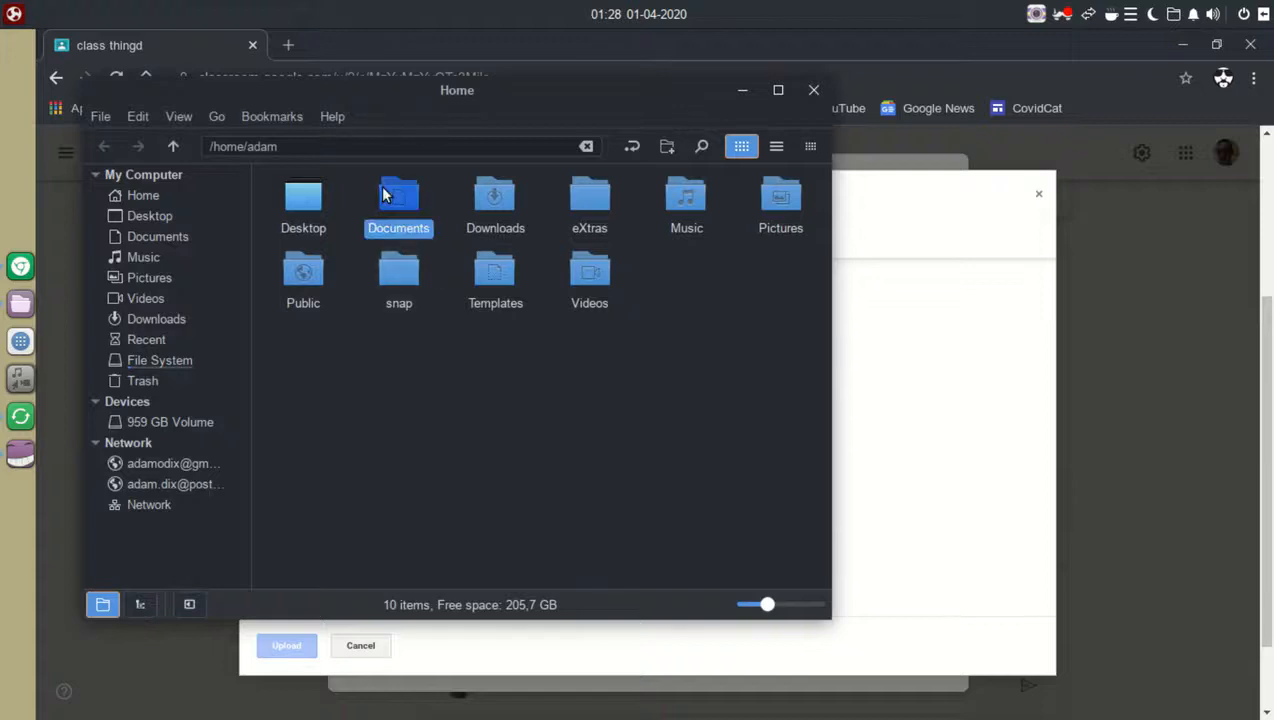
right_click(412, 457)
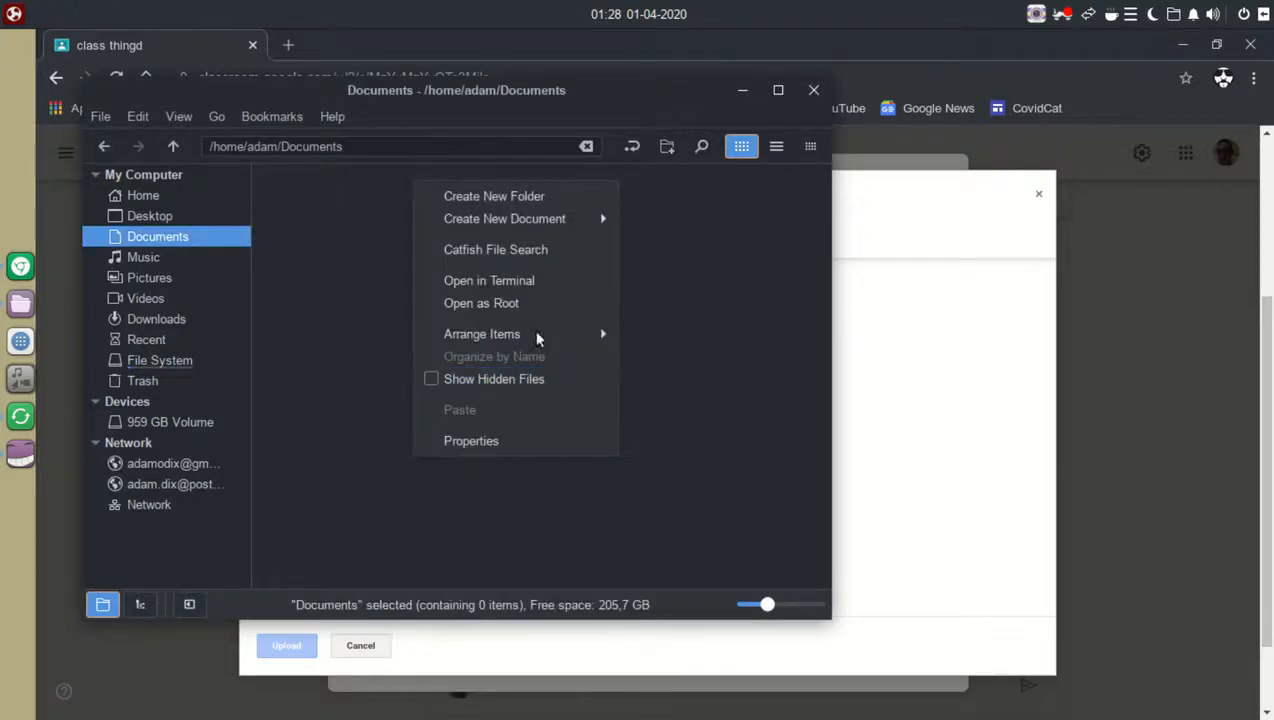
mouse_move(550, 224)
click(686, 221)
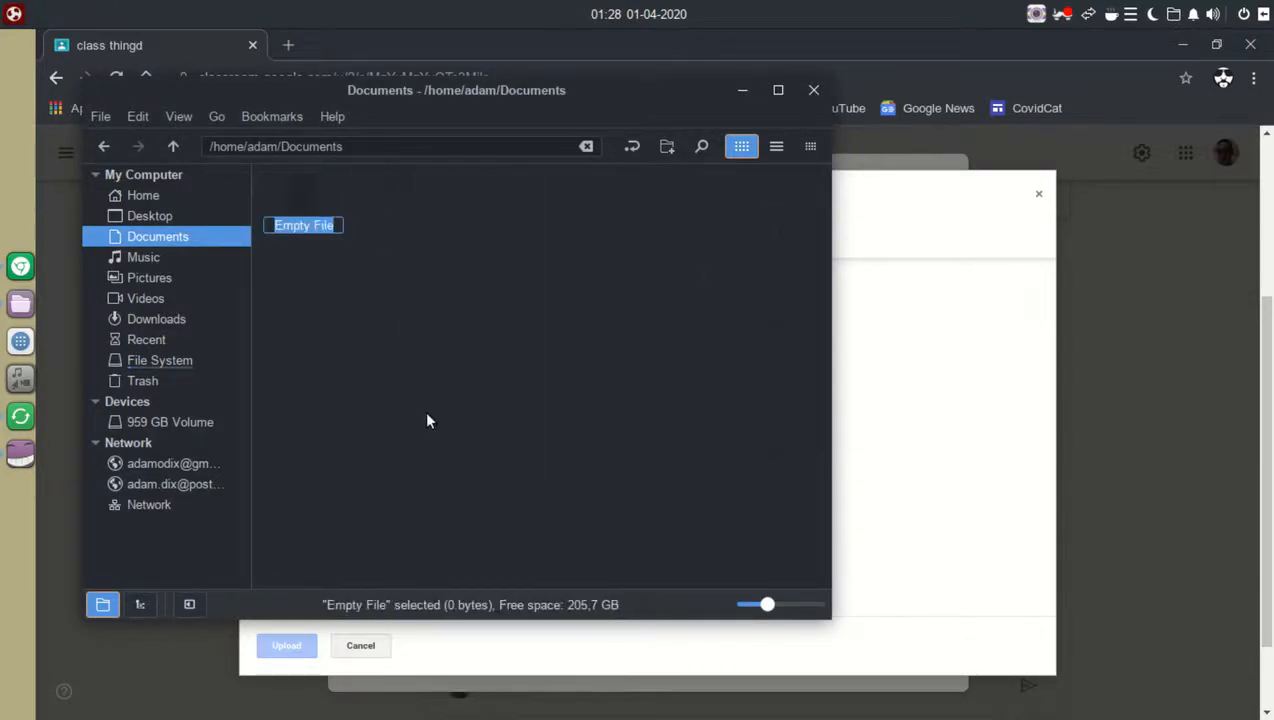
text(saogjuhr;f)
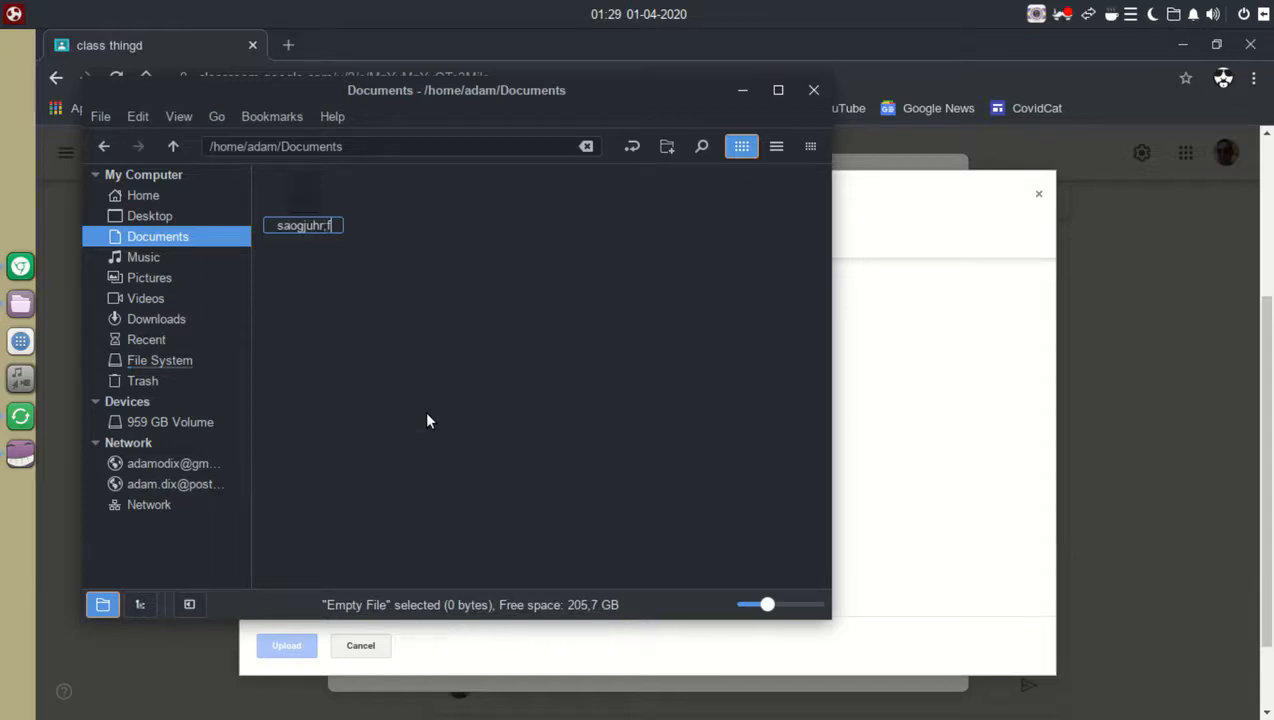
key(BackSpace)
key(BackSpace)
key(Return)
Open saogjuhr in the text editor, fill it with the lines "as;ogifashbnjj';/laesmhn/klmnjaesthqa" and "ja;klhnj/;s", save it and close the editor.
key(Return)
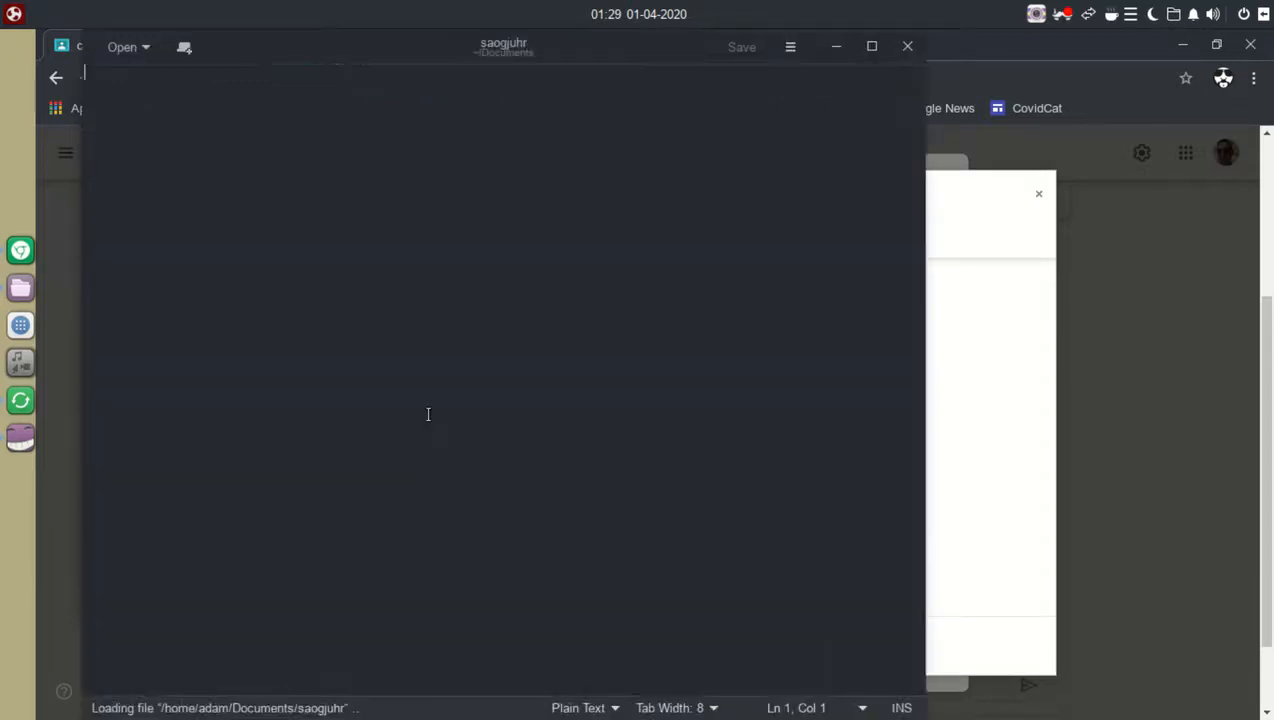
text(as;ogifashbnjj';/laesmhn/klmnjaesthqa)
key(Return)
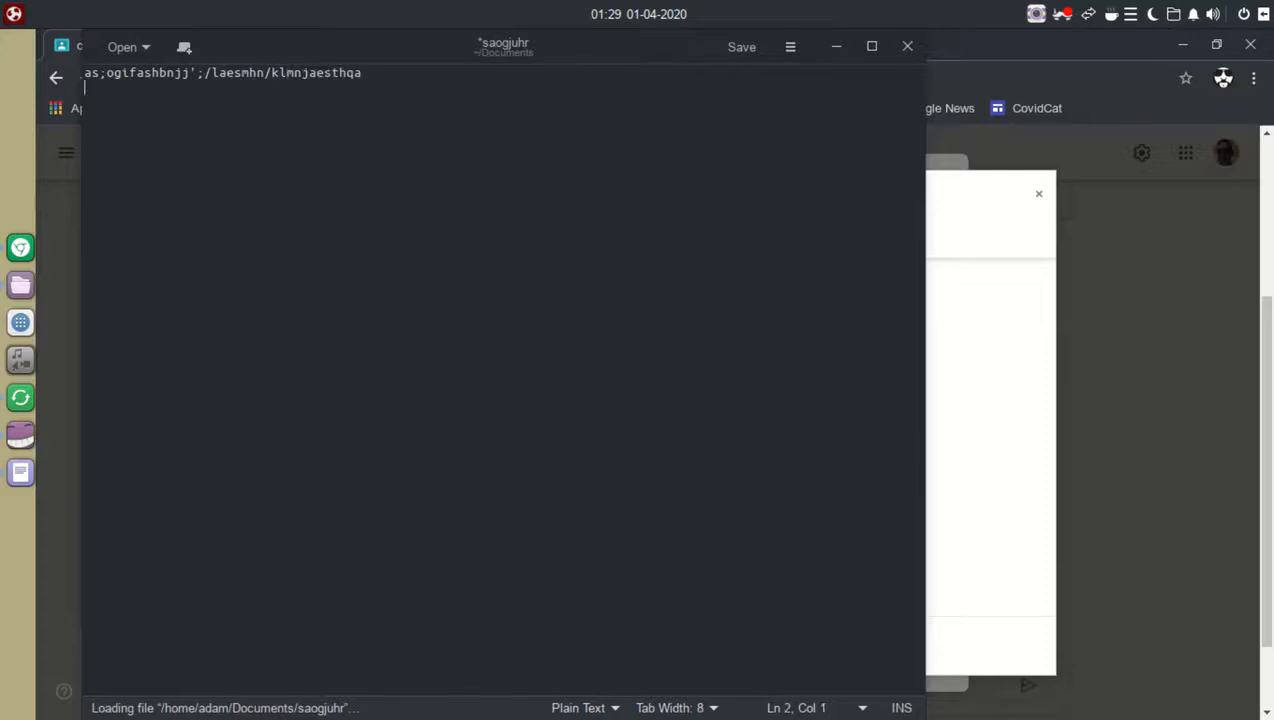
text(ja;klhnj/;s)
key(ctrl+s)
key(ctrl+q)
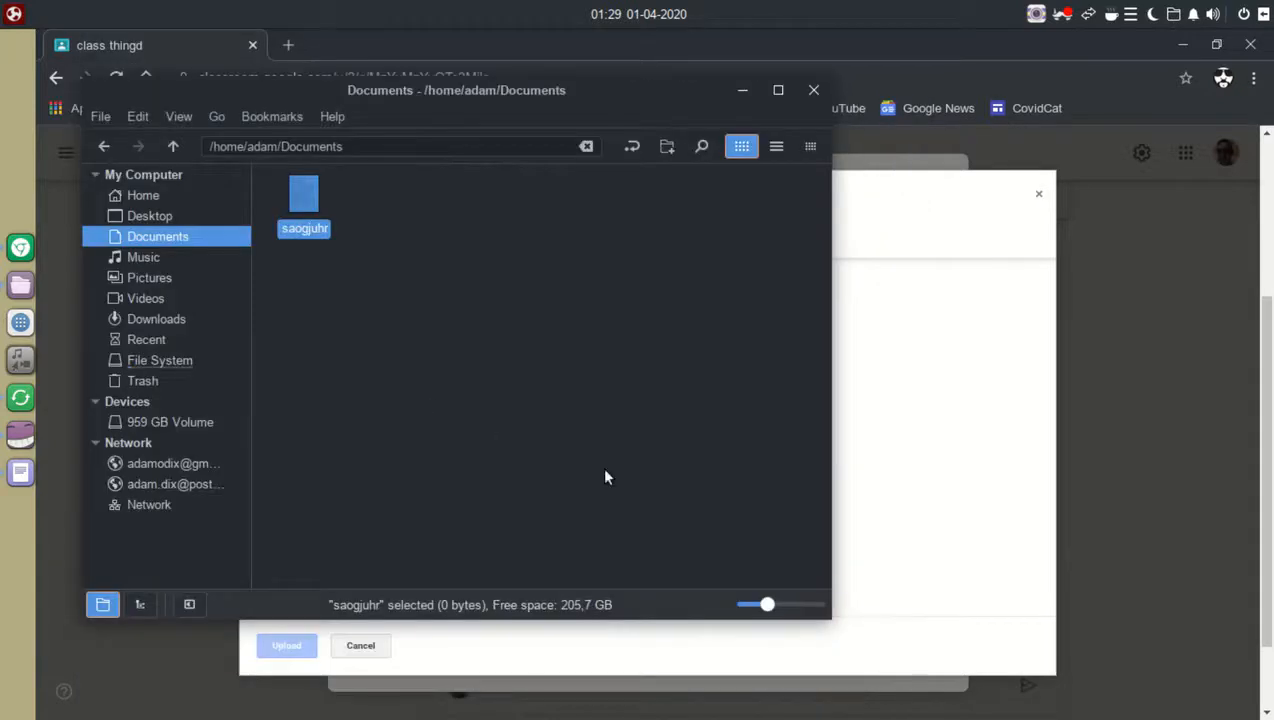
Save the text file saogjuhr, close the text editor and close the file manager to return to the announcement's upload dialog.
click(40, 472)
click(748, 47)
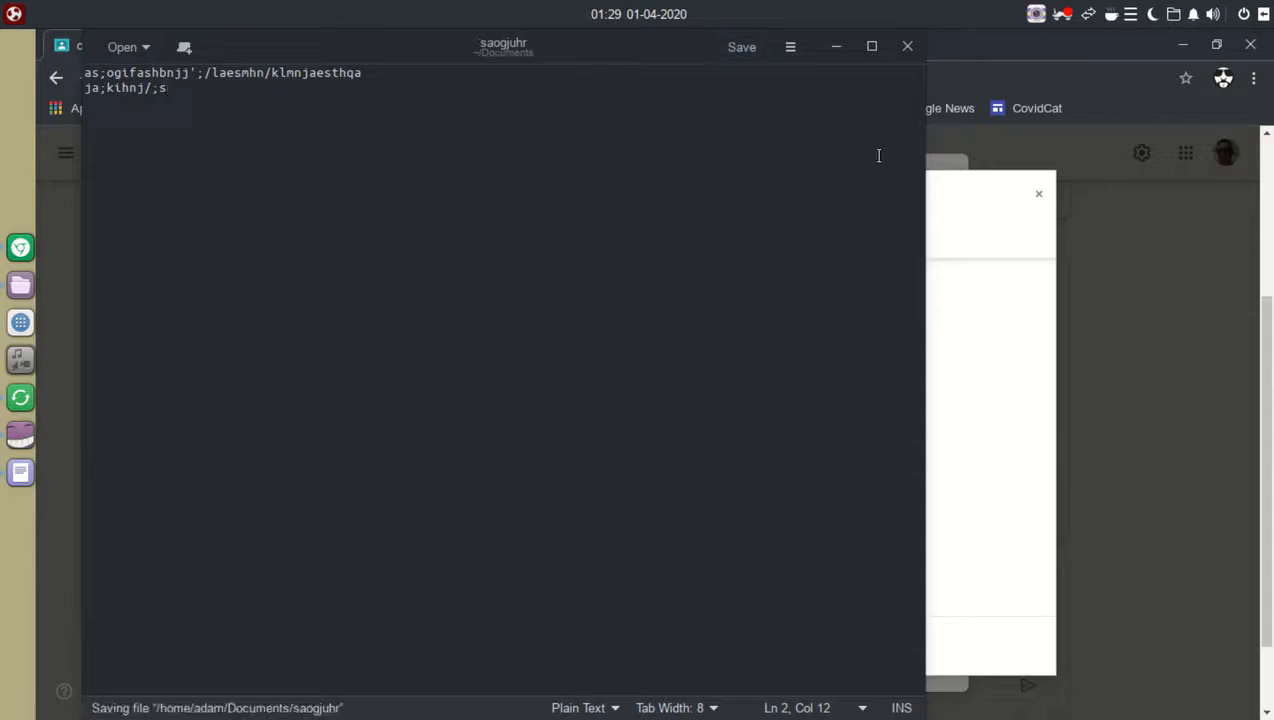
click(908, 57)
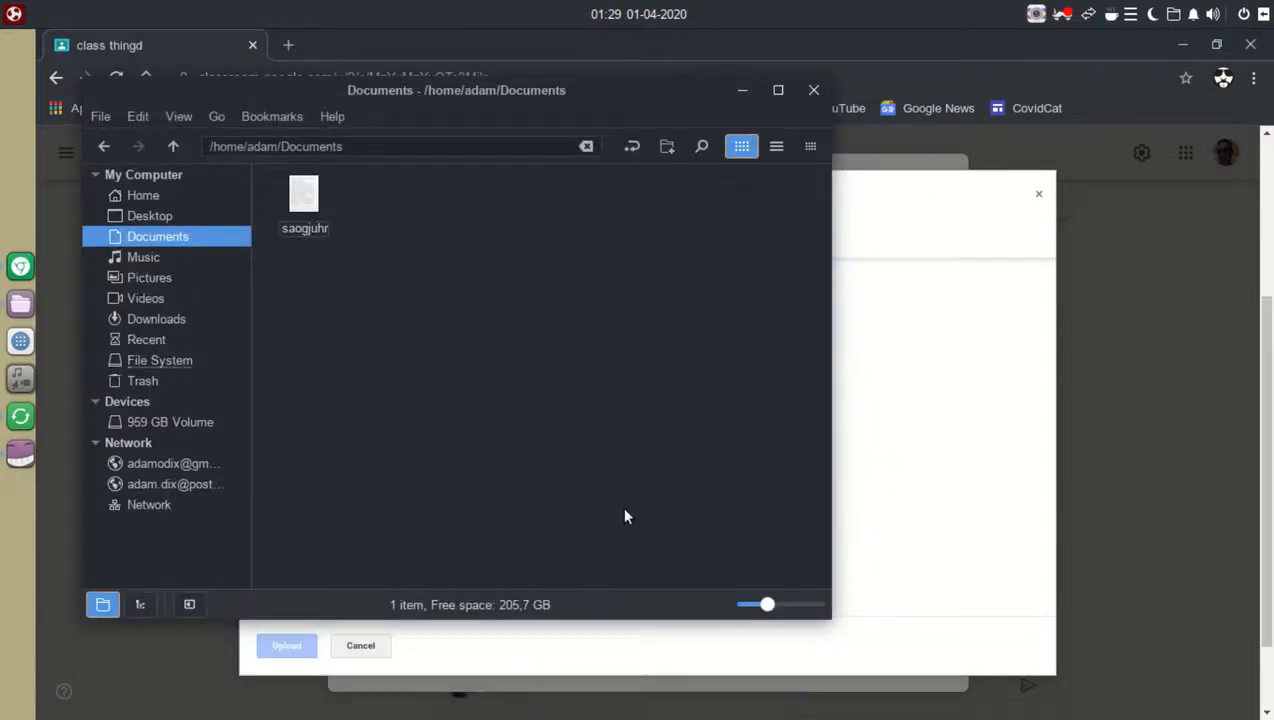
click(1036, 15)
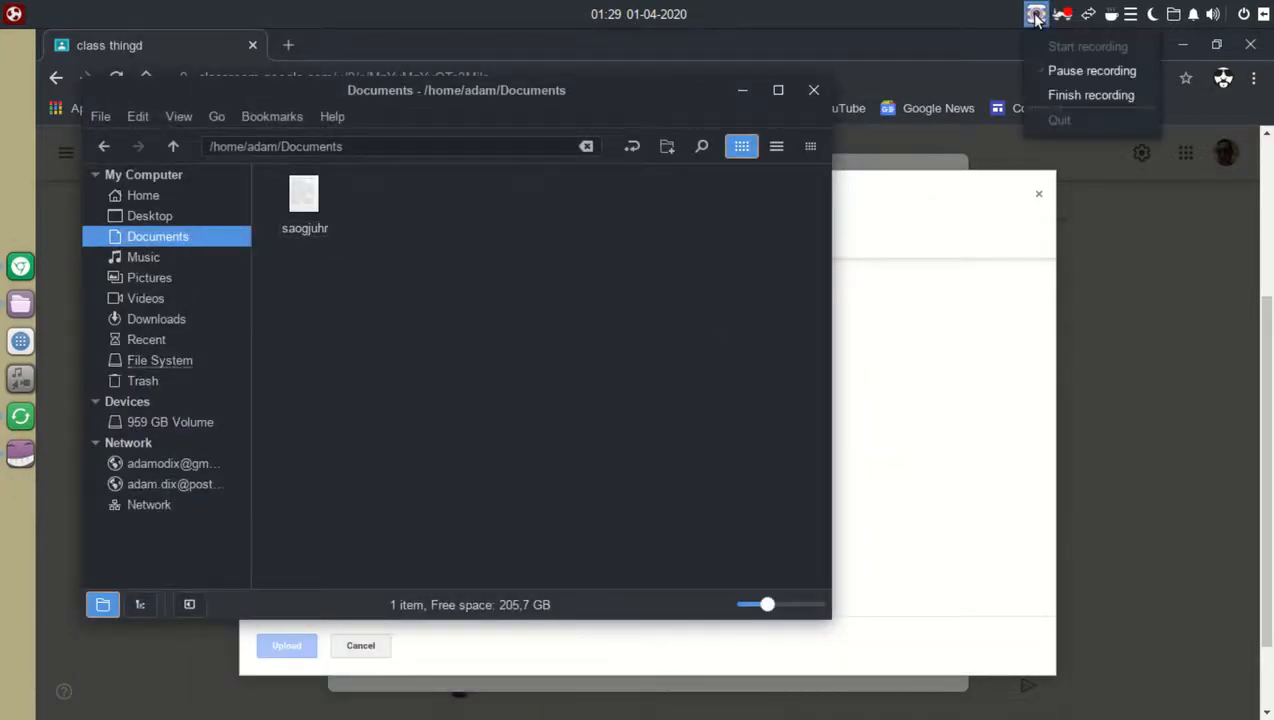
click(149, 504)
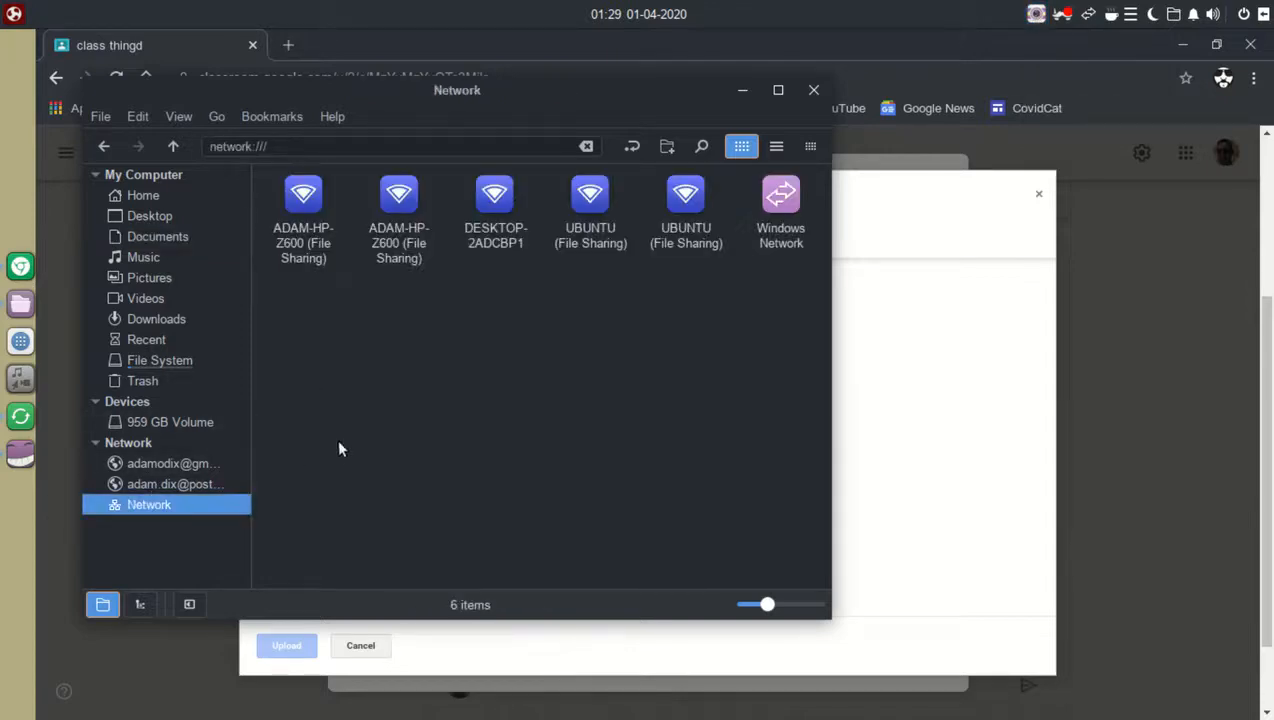
click(814, 90)
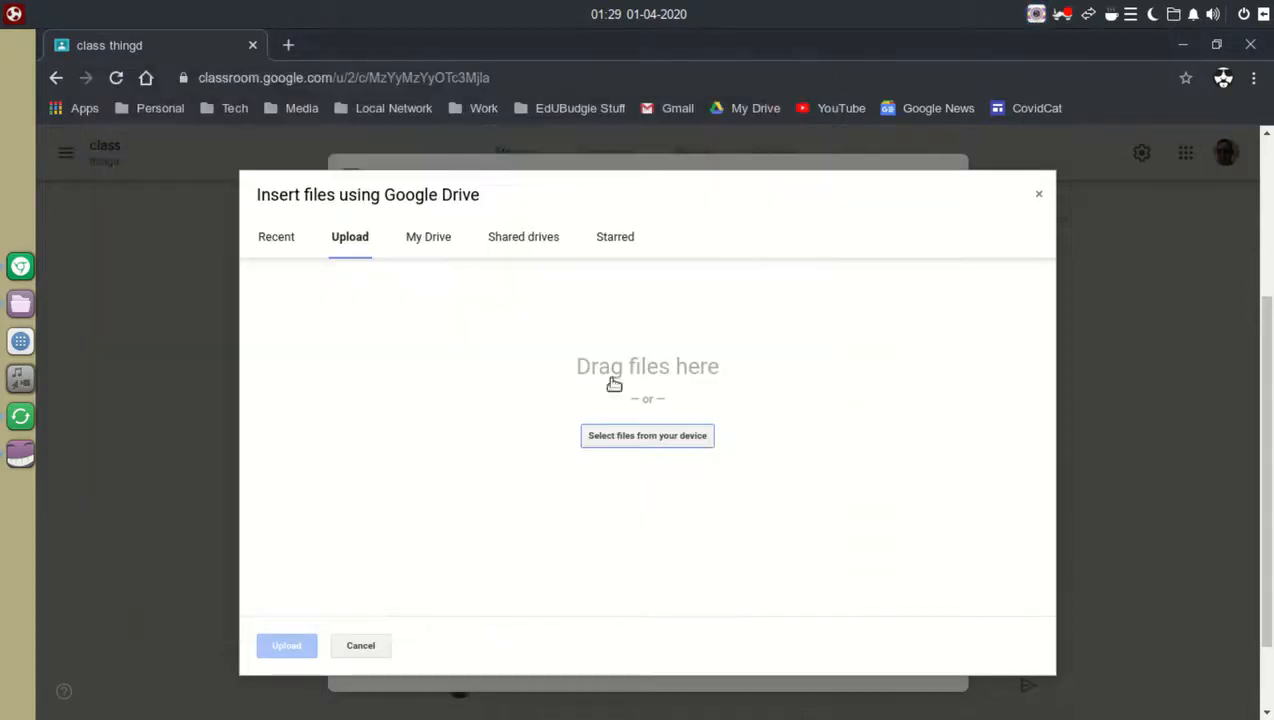
Upload saogjuhr from the Documents folder to the announcement and remove that attachment again.
click(603, 435)
double_click(388, 158)
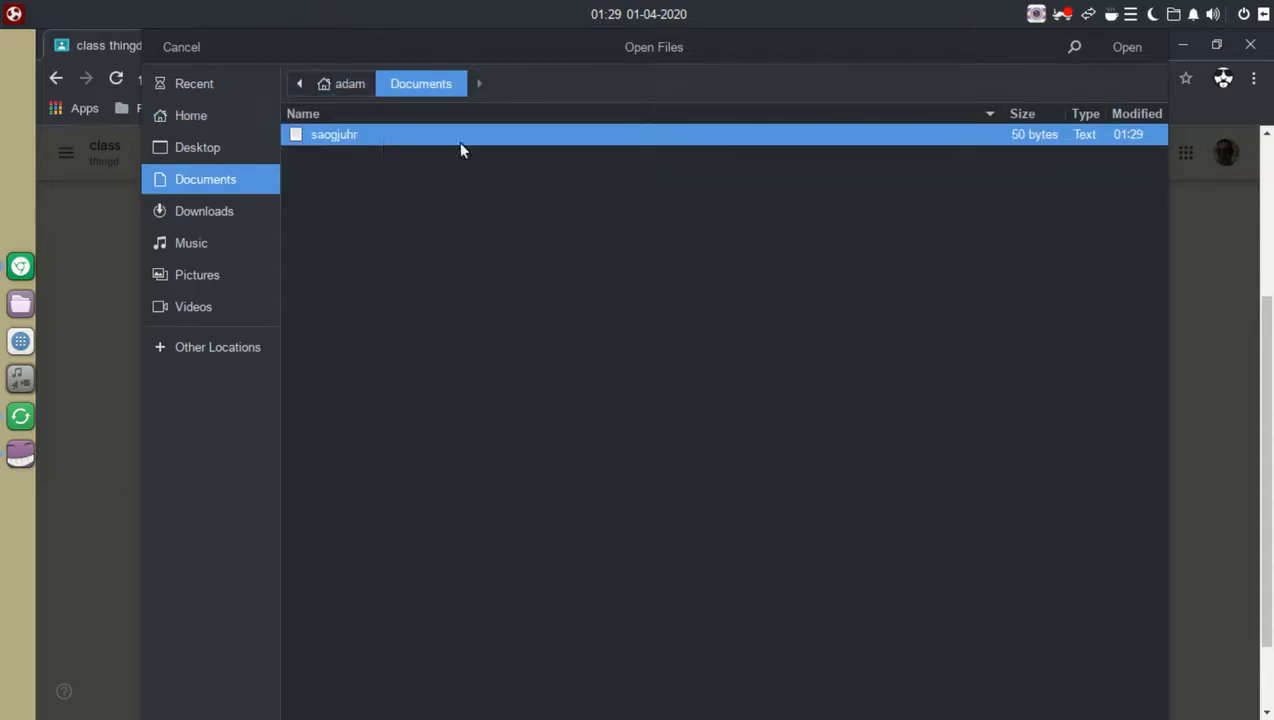
click(1127, 47)
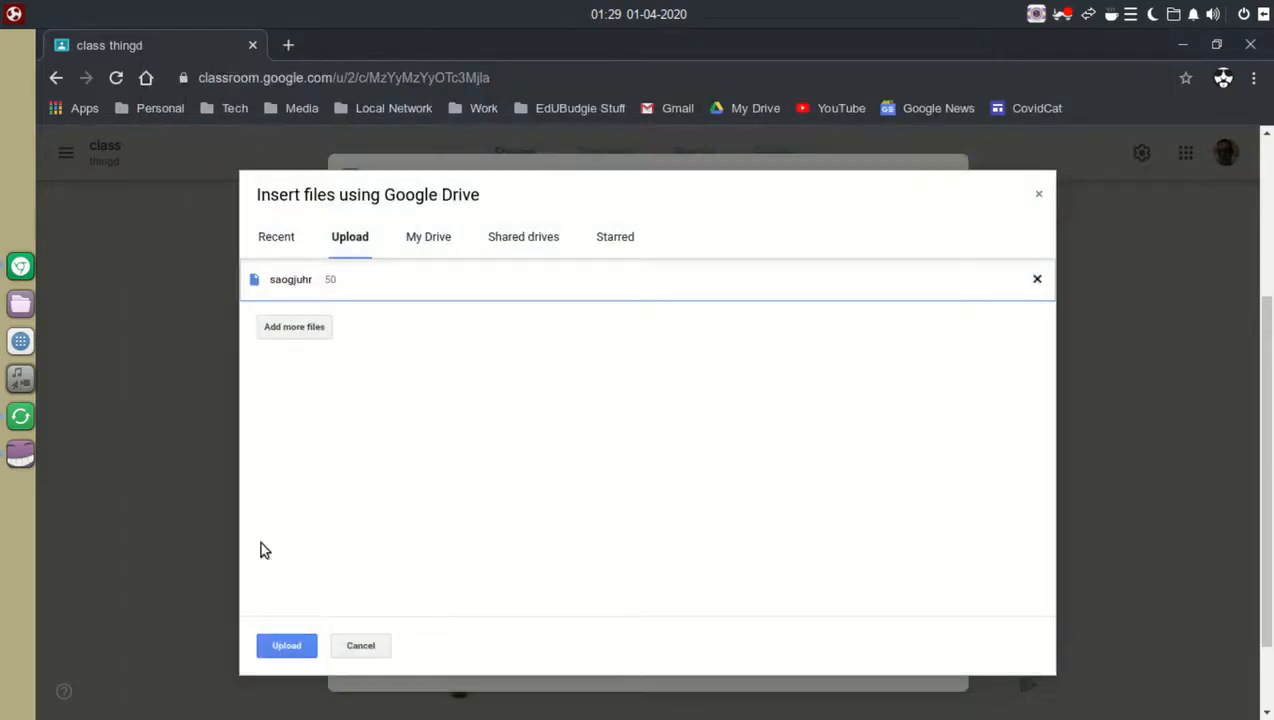
click(284, 646)
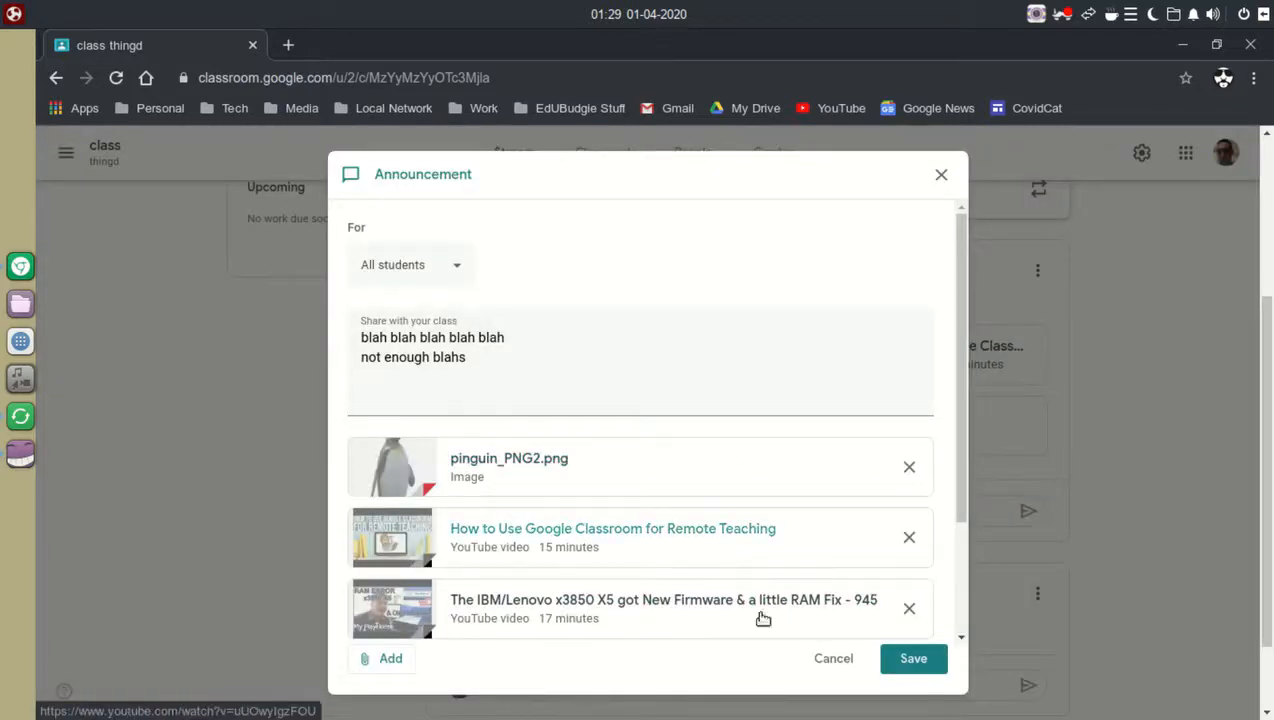
scroll(802, 555, down, 2)
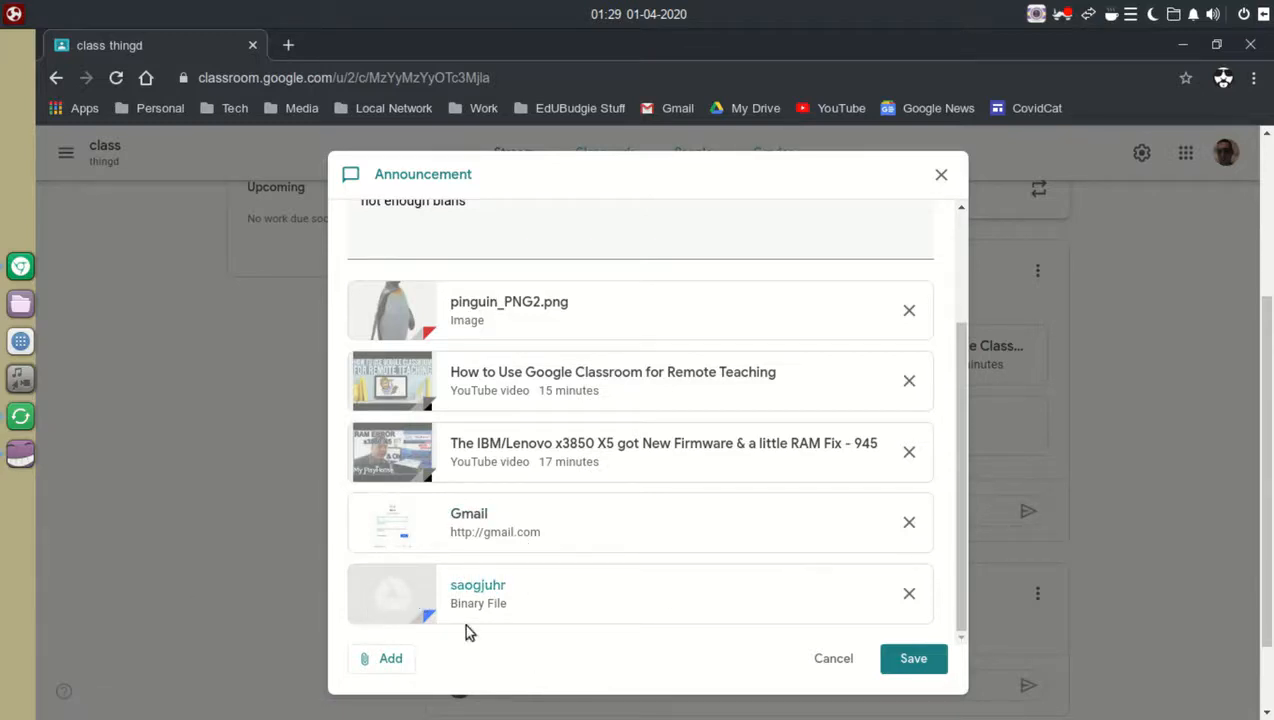
click(909, 593)
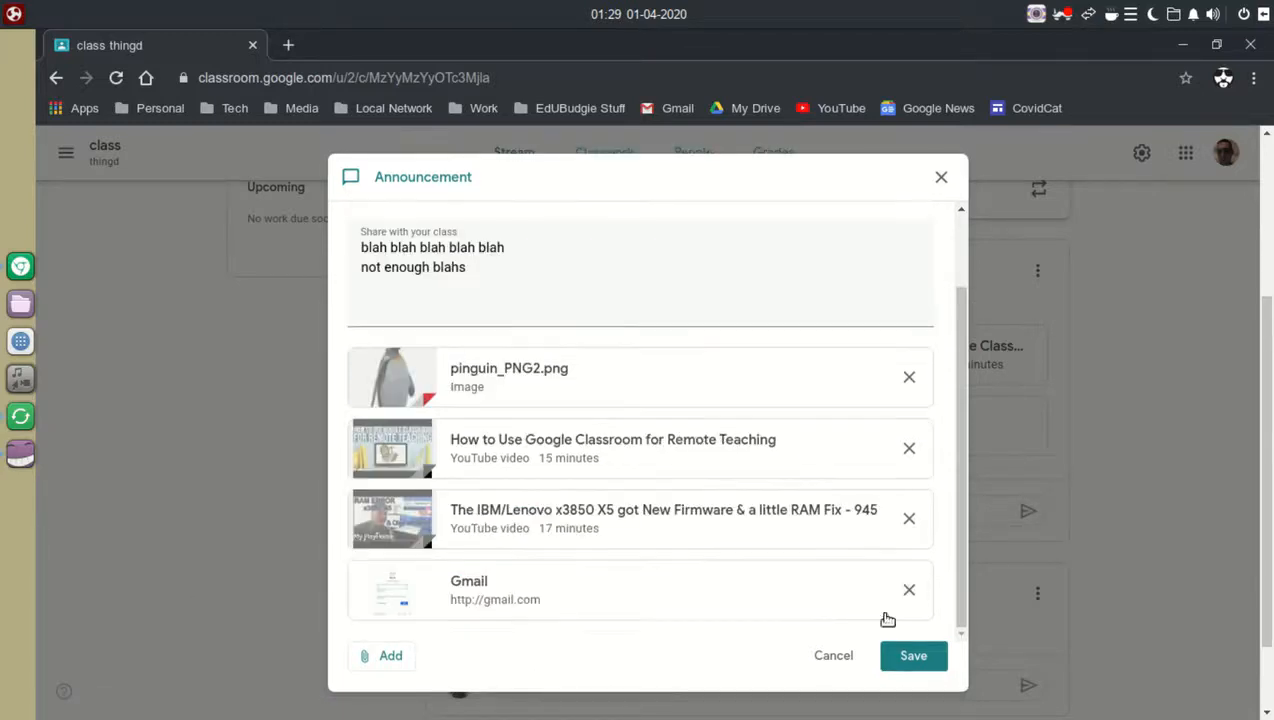
In the file manager, rename saogjuhr in the Documents folder as saogjuhr.txt and close the file manager.
click(20, 303)
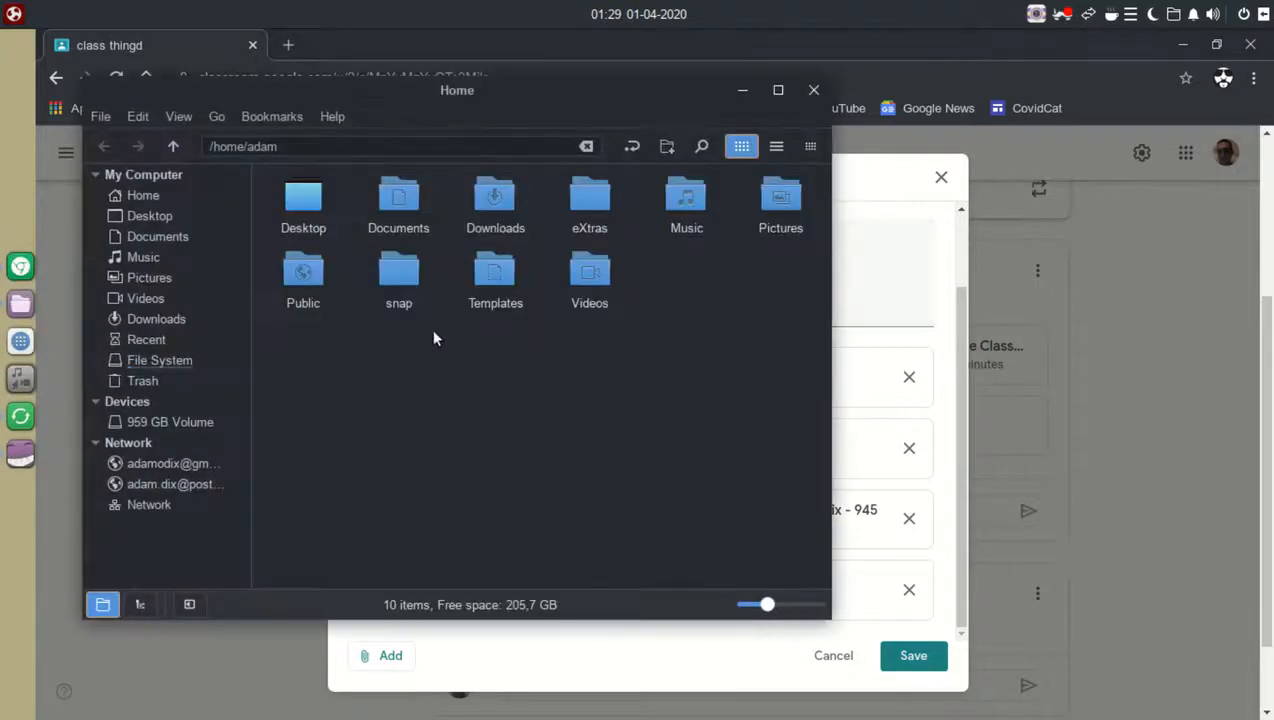
double_click(404, 200)
right_click(309, 230)
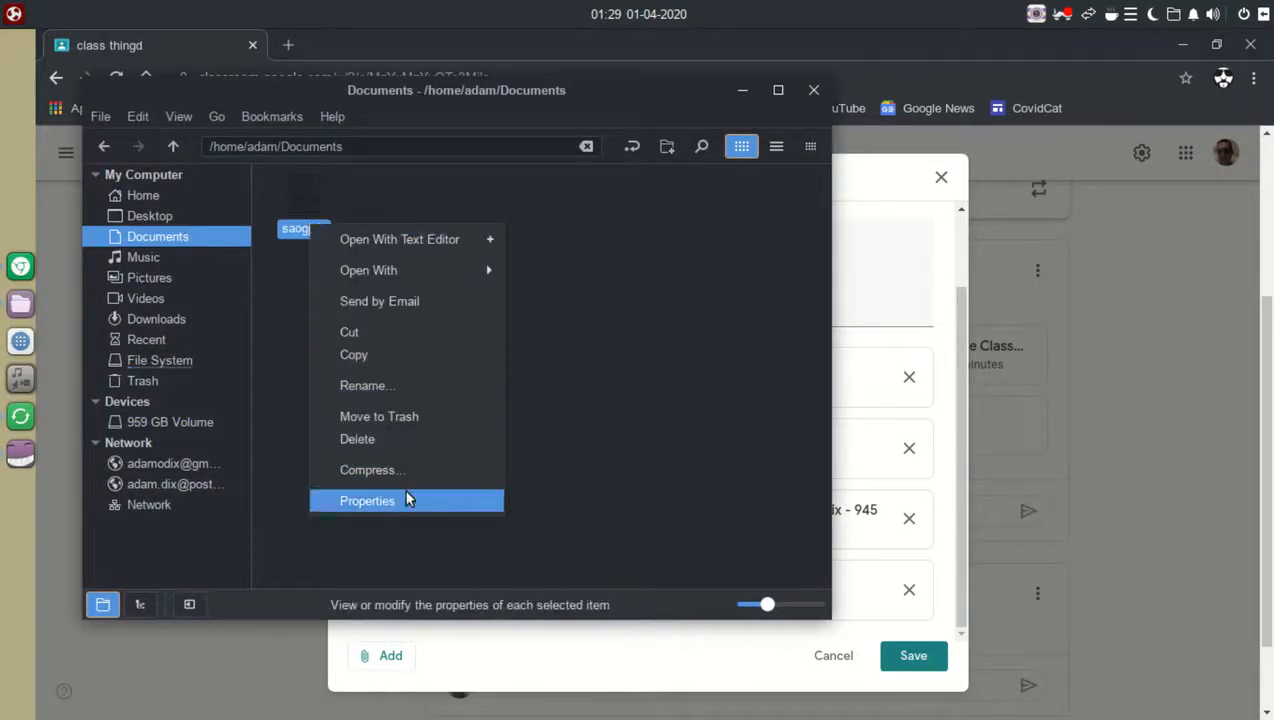
click(400, 386)
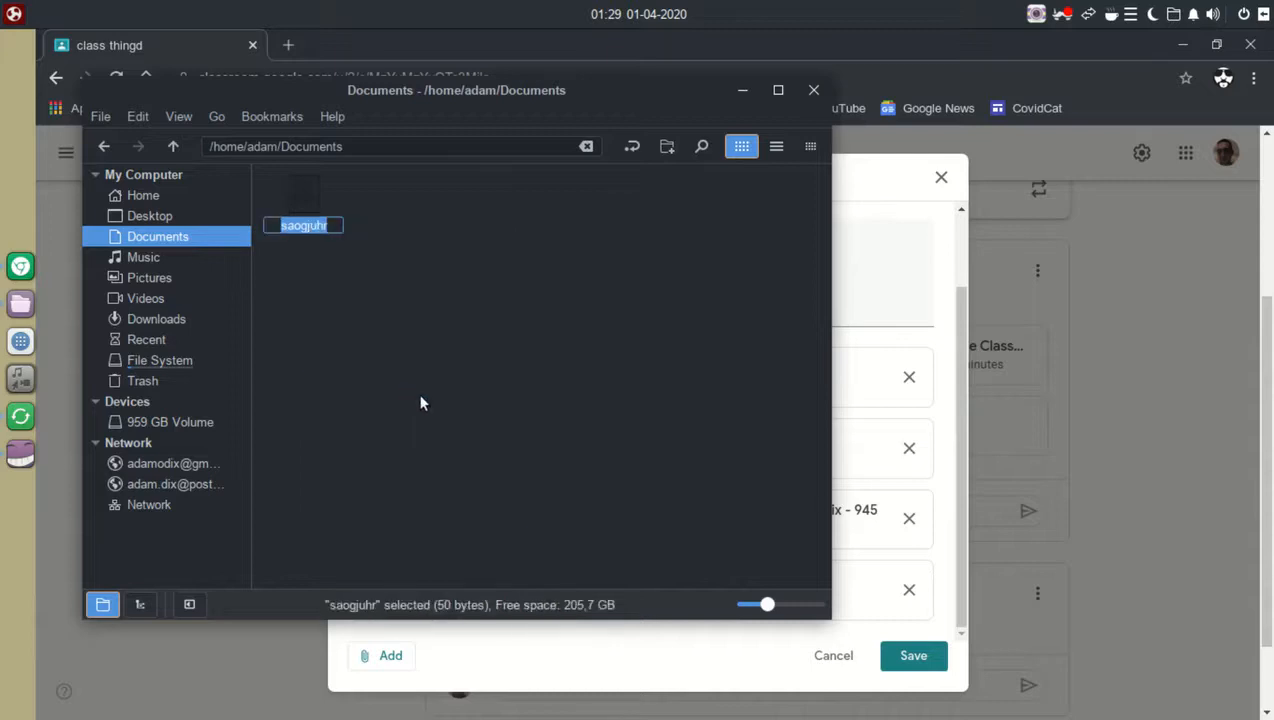
key(End)
text(.txt)
key(Return)
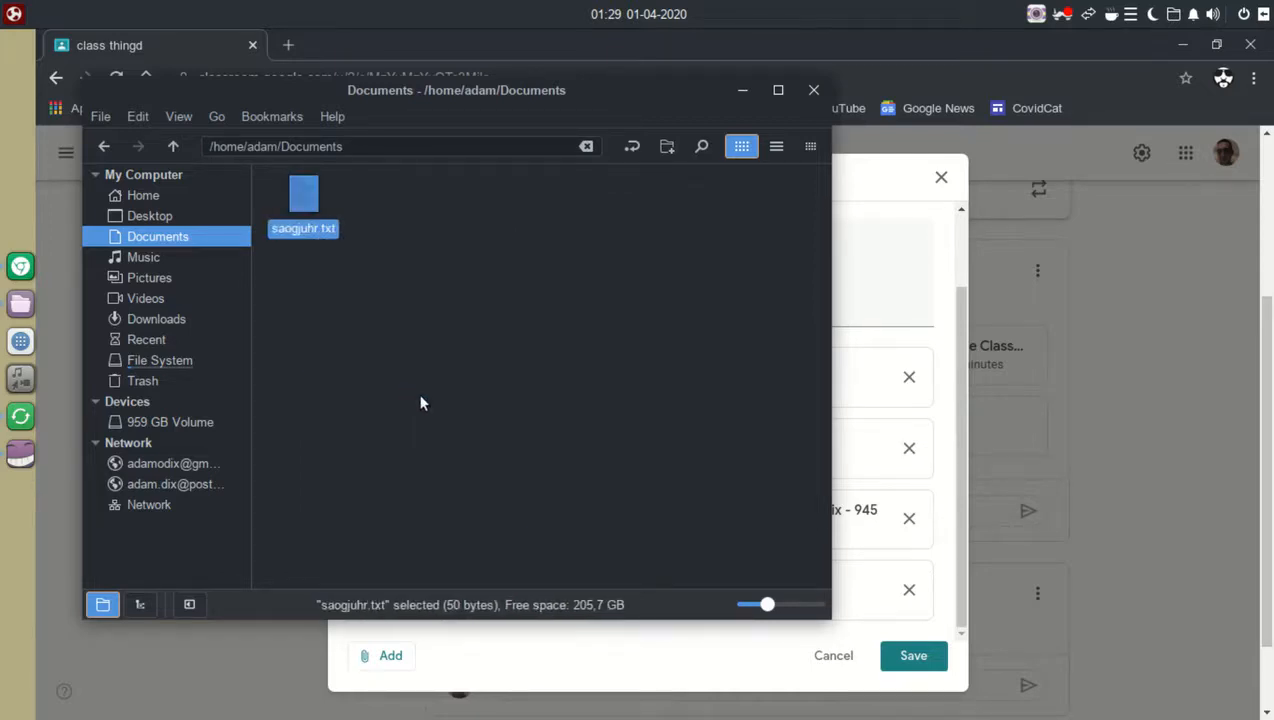
click(813, 90)
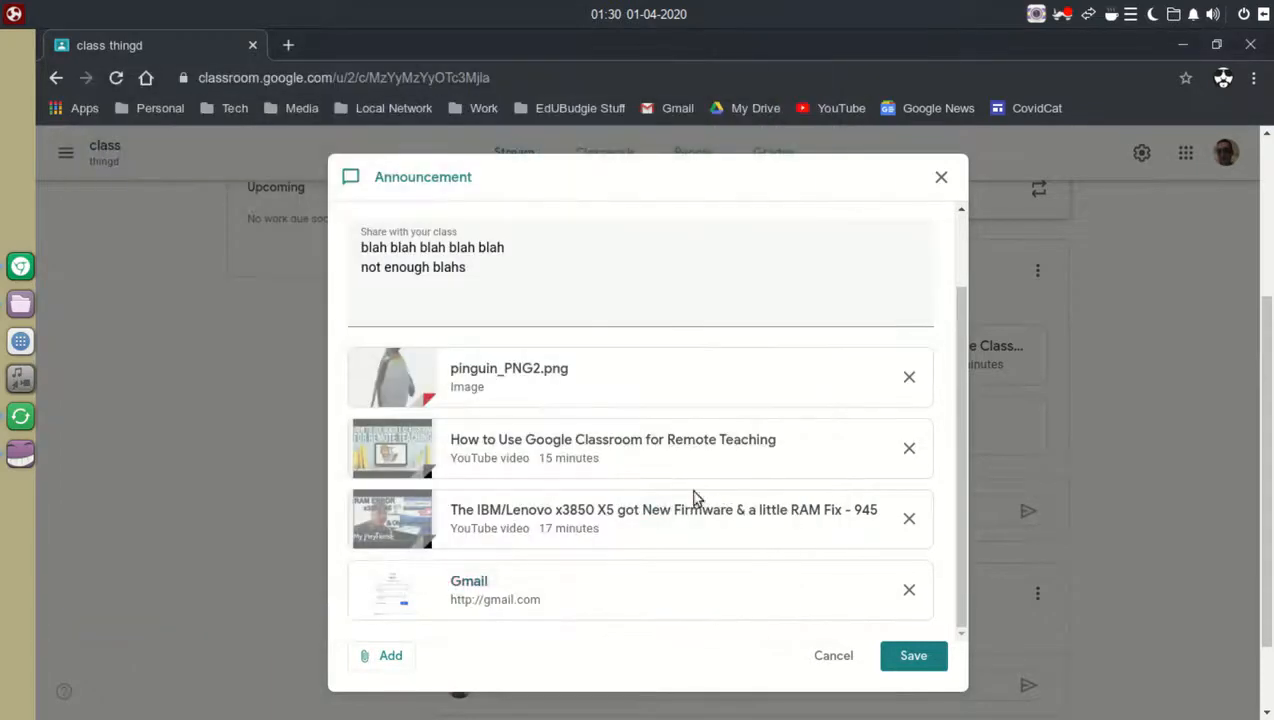
Attach the file saogjuhr.txt from the Documents folder to the announcement and save the edited post.
click(366, 665)
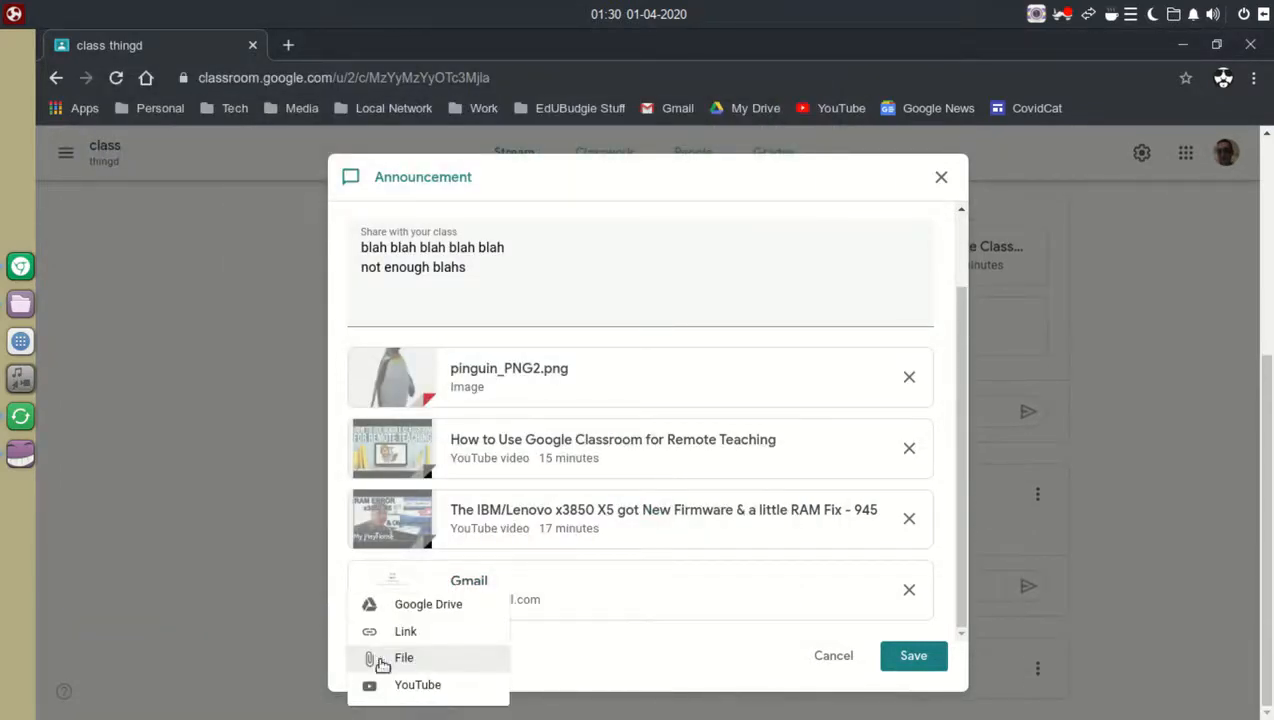
click(444, 659)
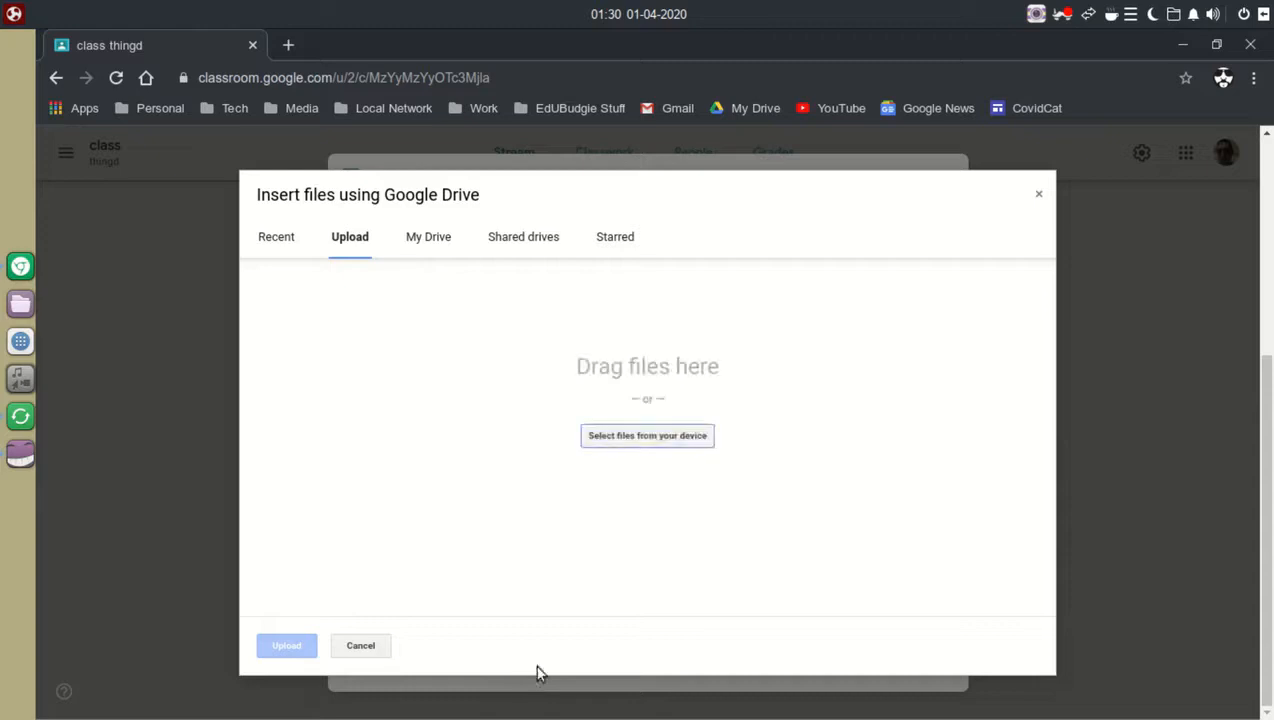
click(617, 435)
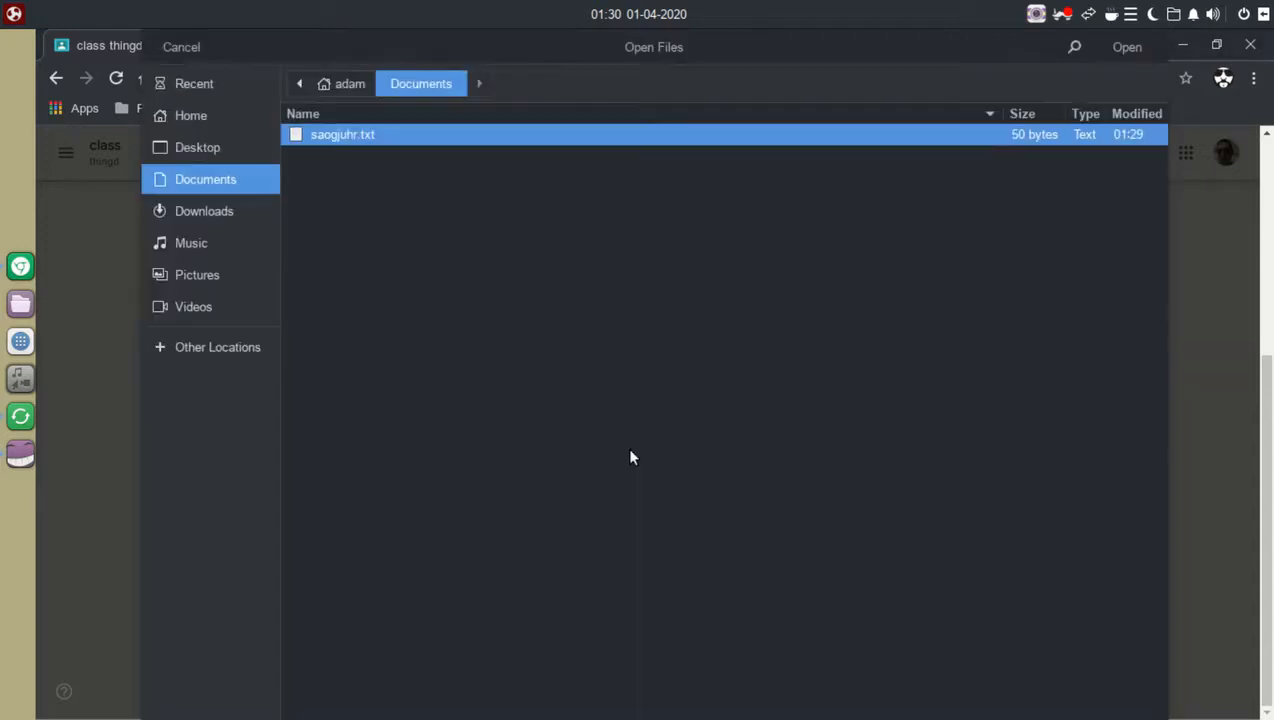
double_click(357, 133)
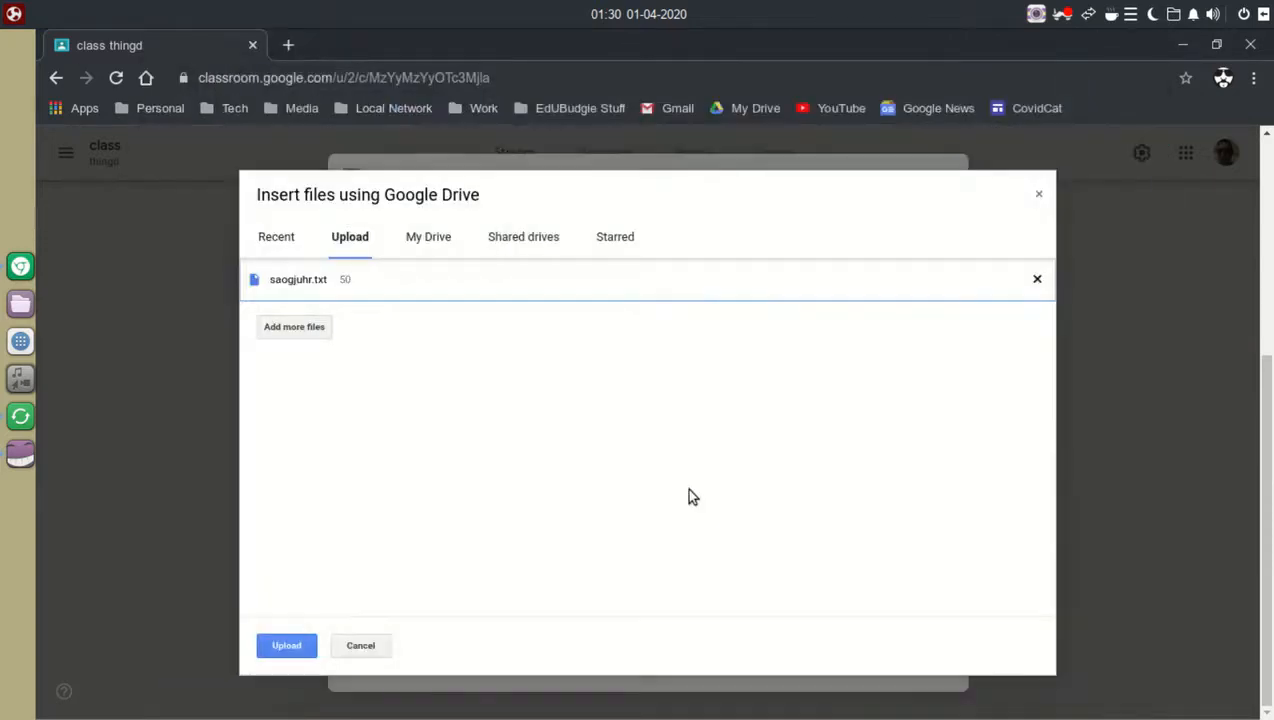
click(288, 645)
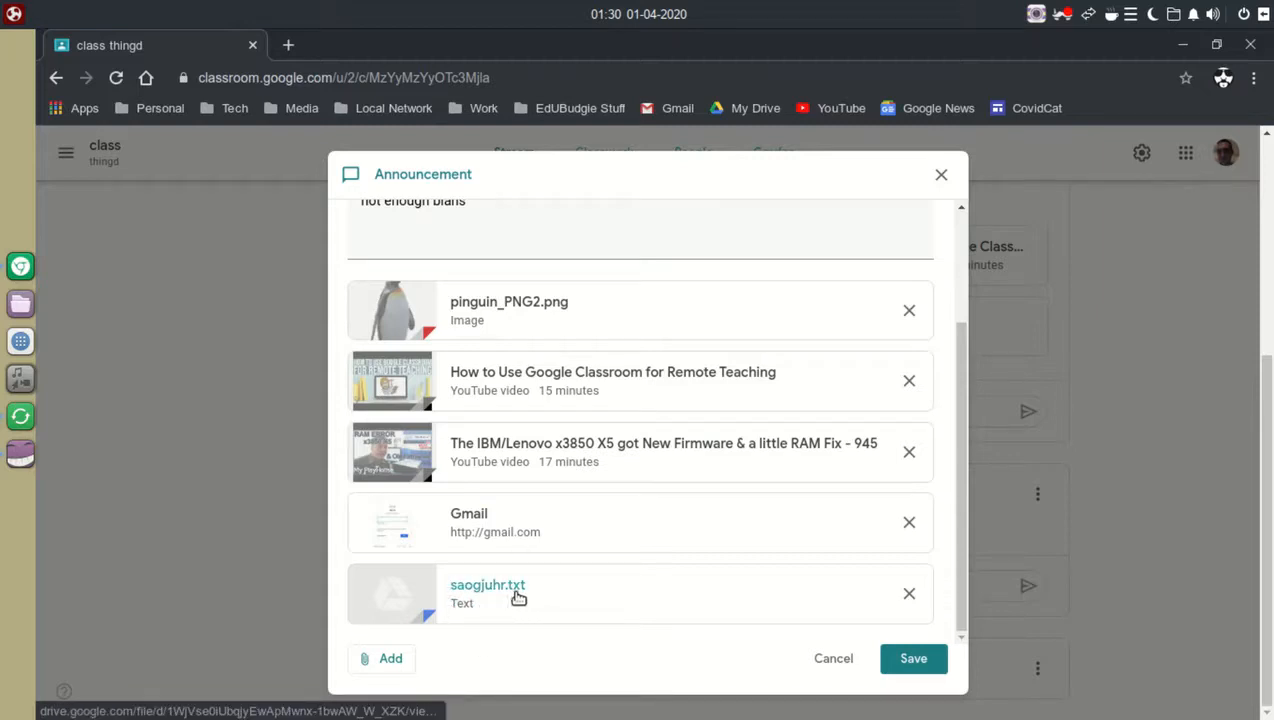
click(921, 664)
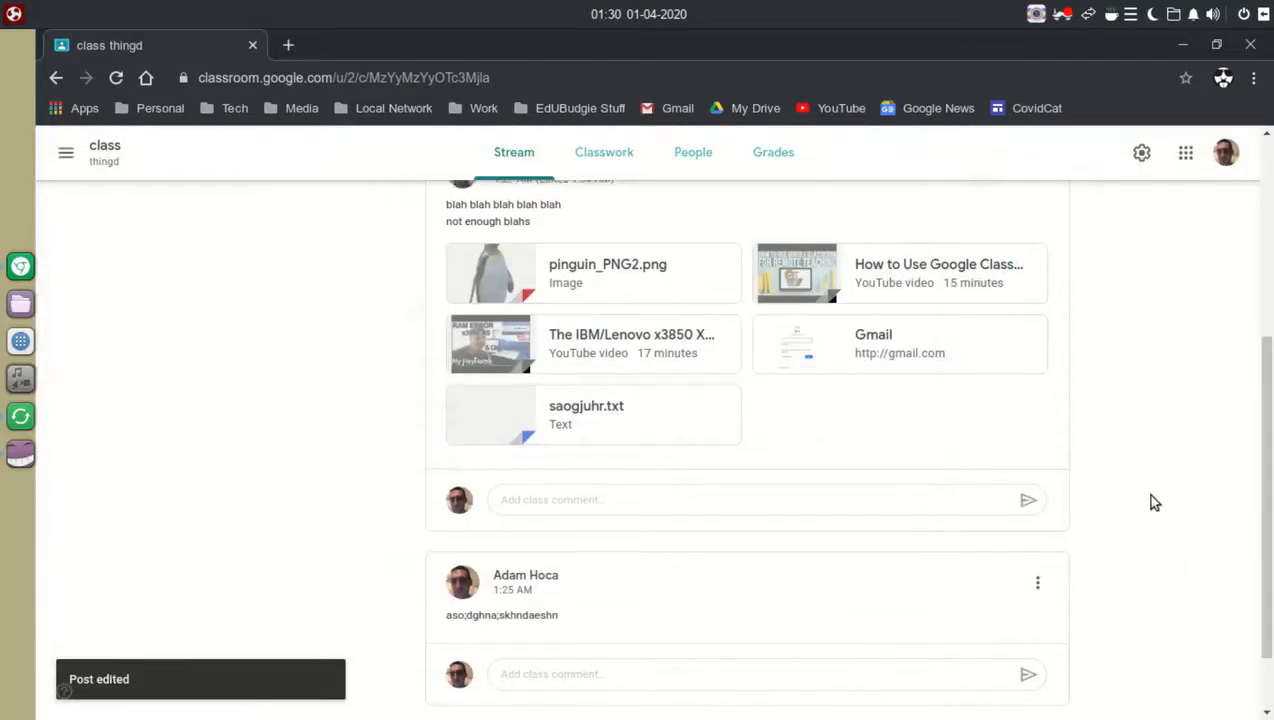
Preview the saogjuhr.txt attachment from the edited post and open it in a new window.
scroll(1151, 495, up, 4)
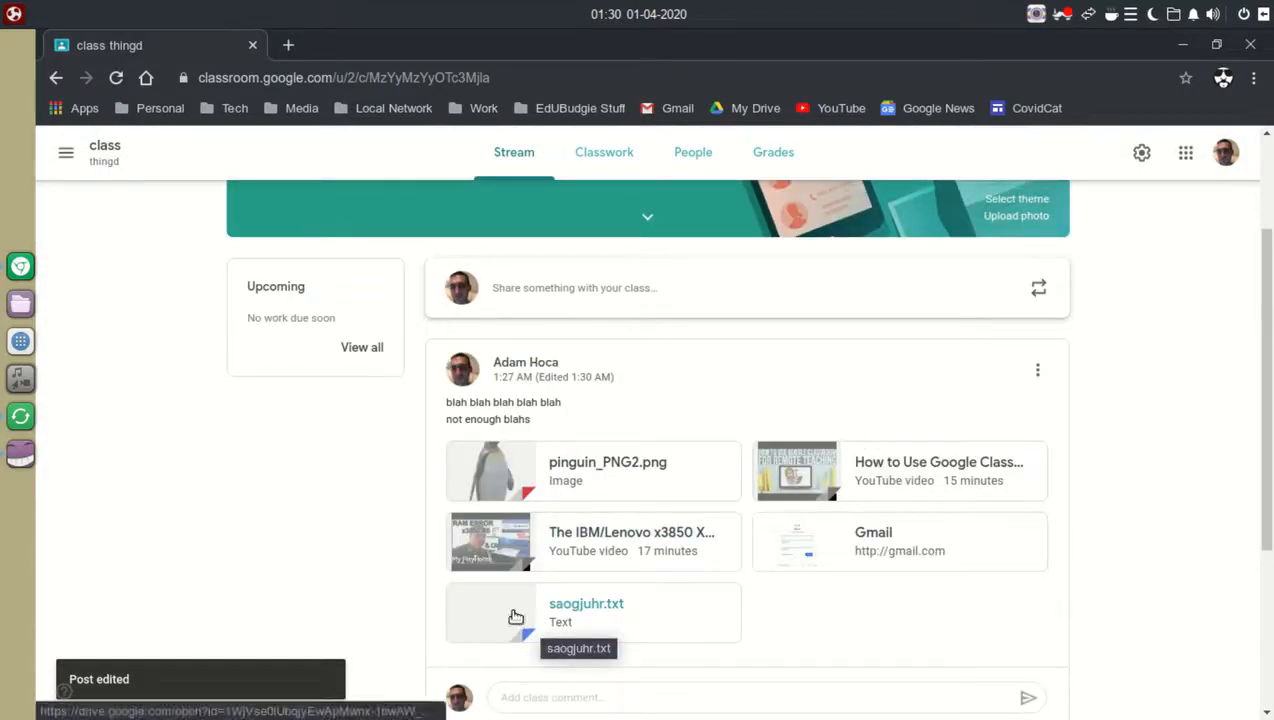
click(614, 604)
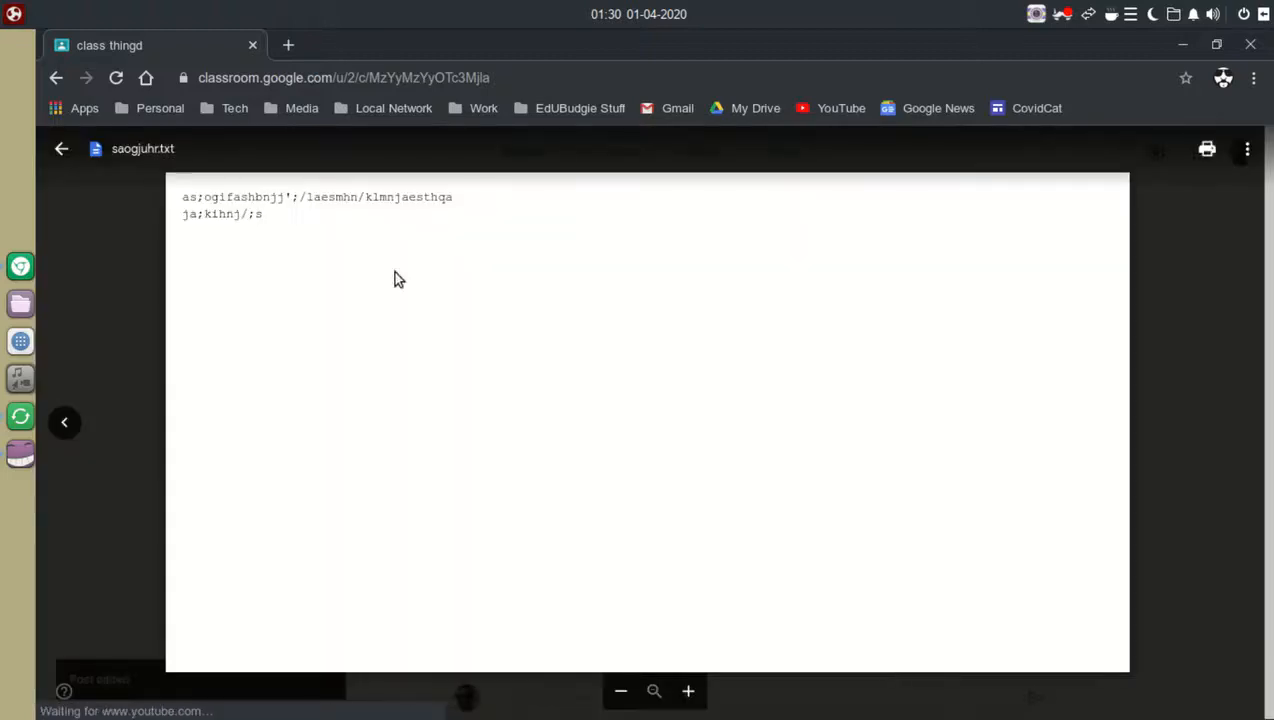
click(62, 155)
click(600, 618)
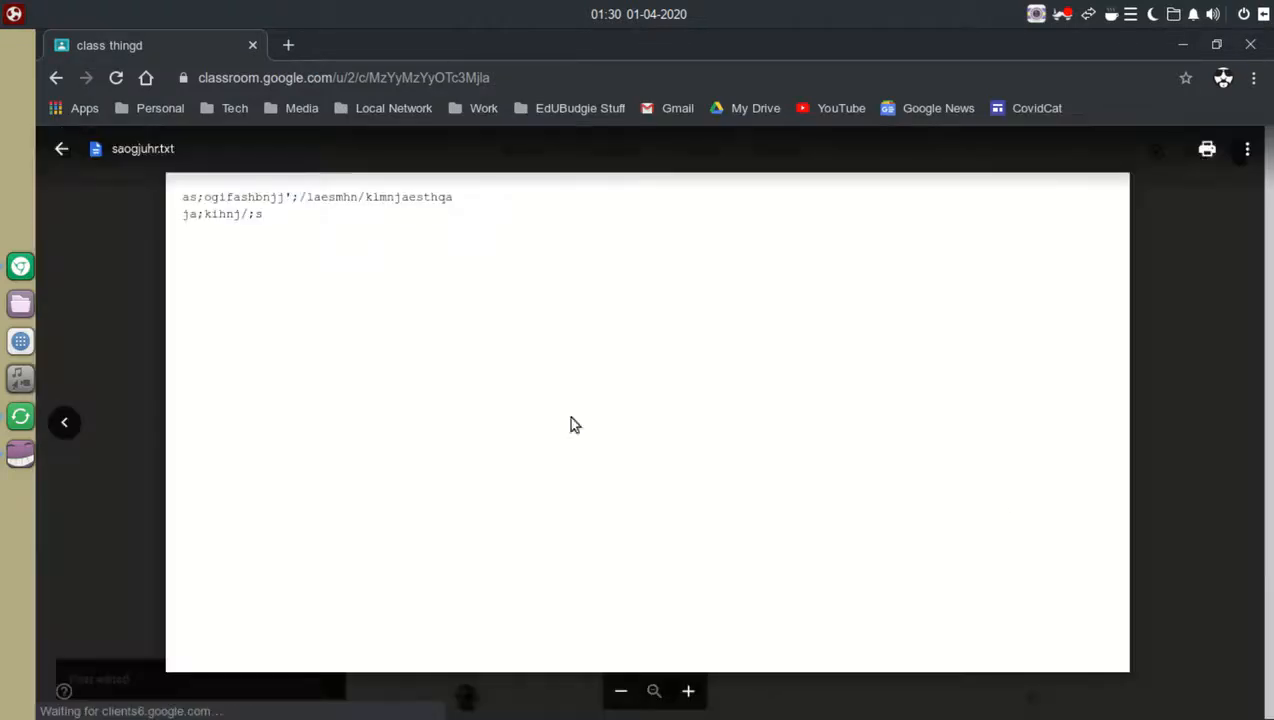
click(1247, 148)
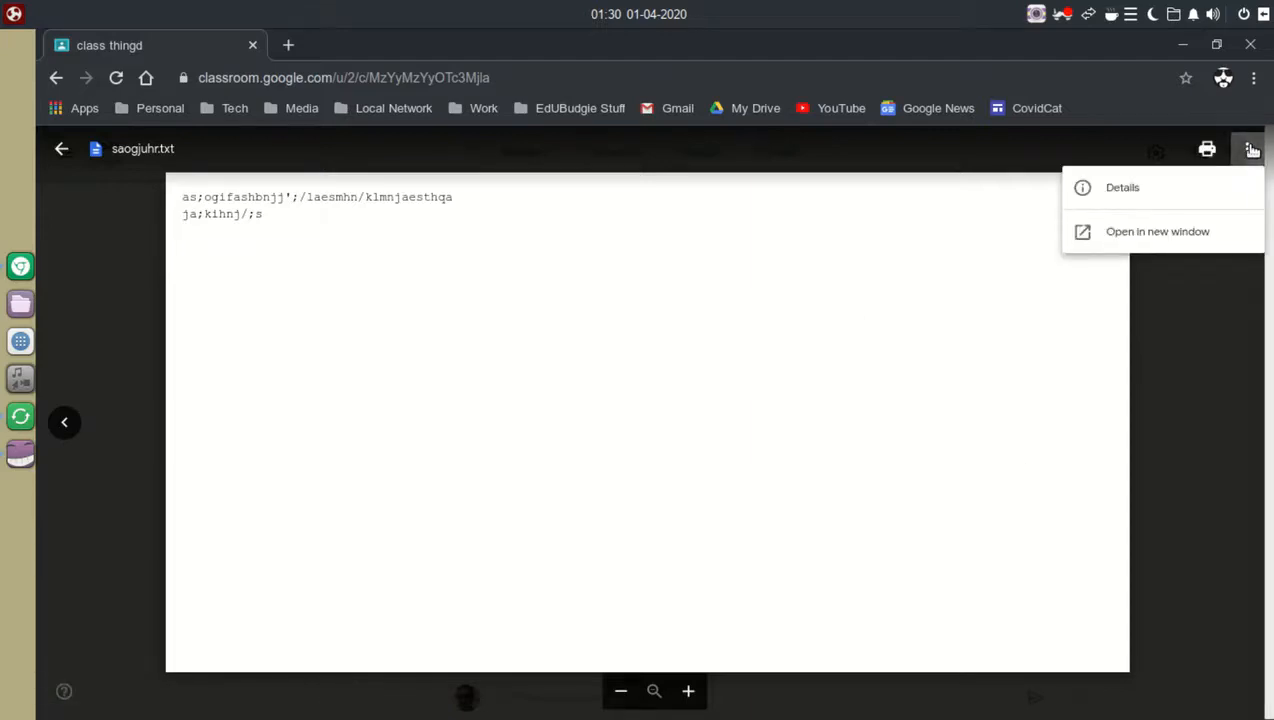
click(1158, 231)
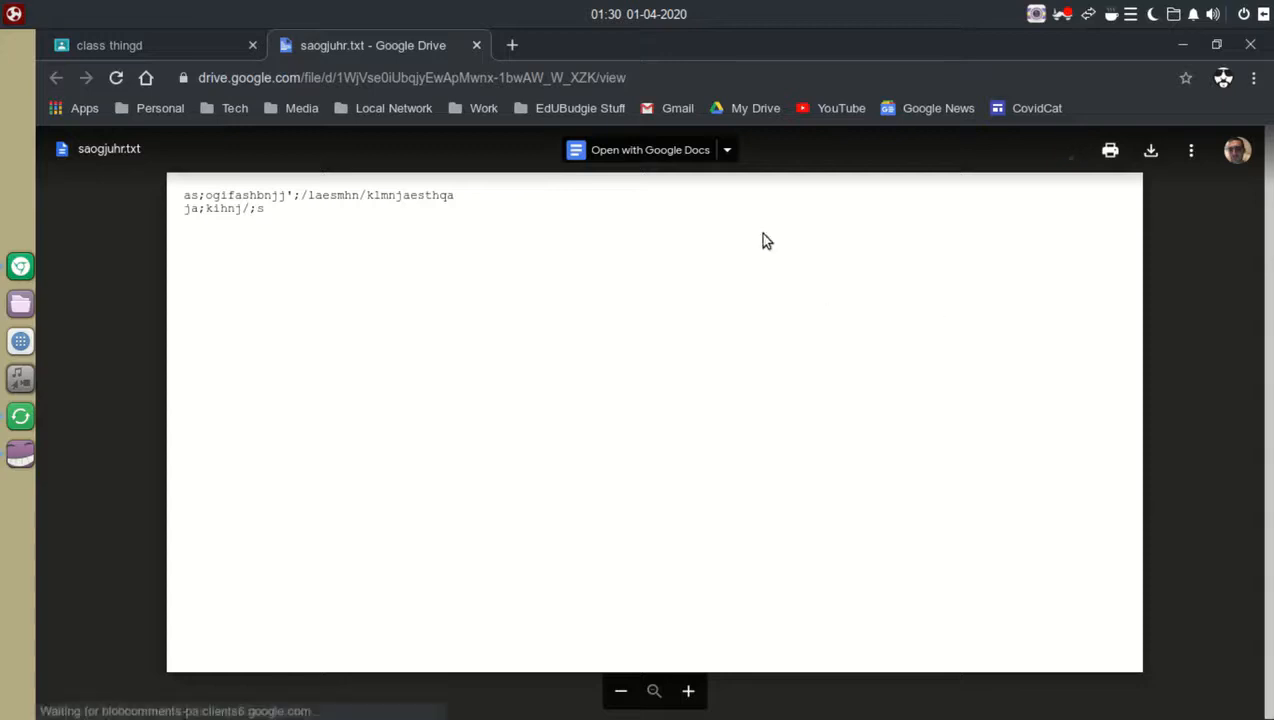
Try to open saogjuhr.txt with Google Docs, close both extra tabs and return from the preview to the class stream.
click(645, 151)
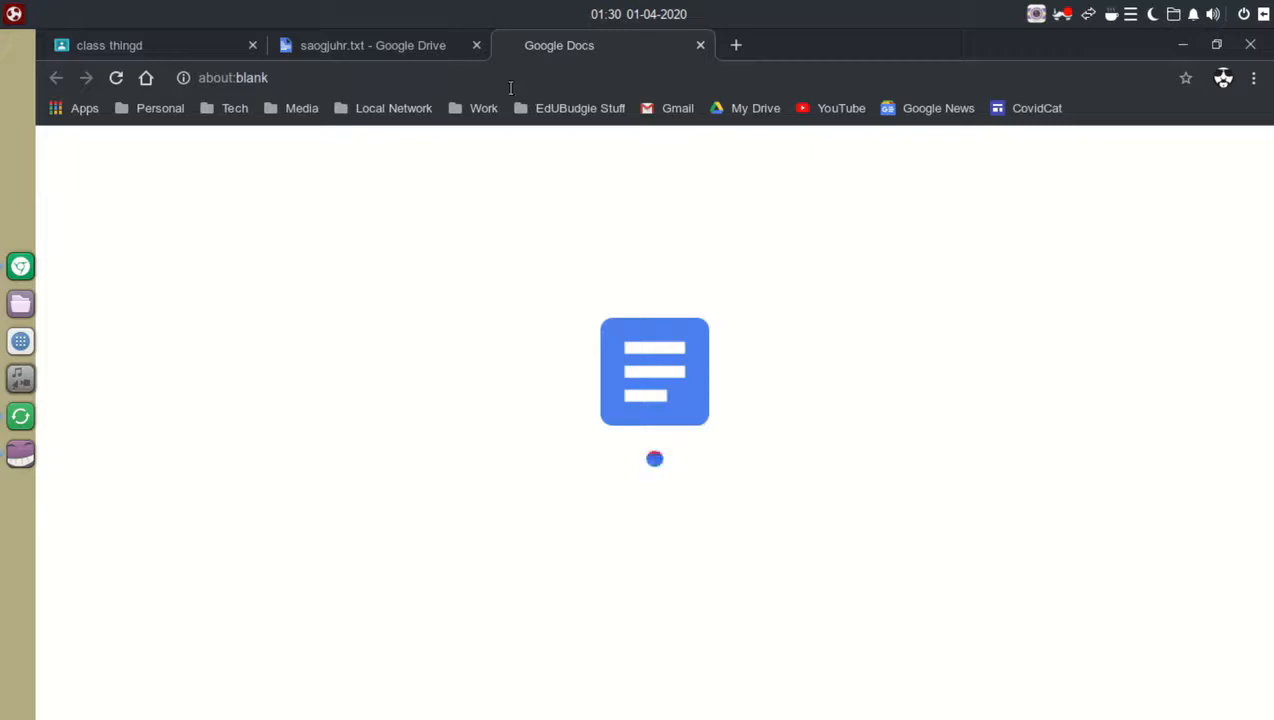
click(396, 45)
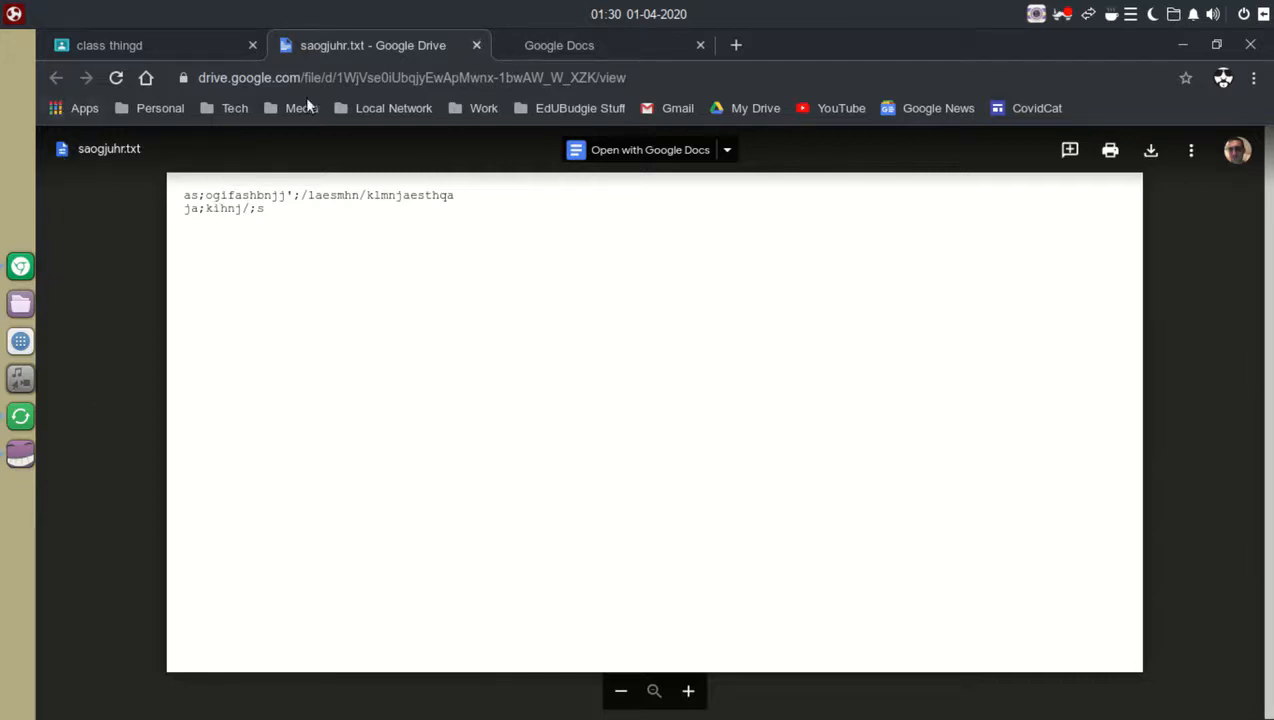
click(476, 45)
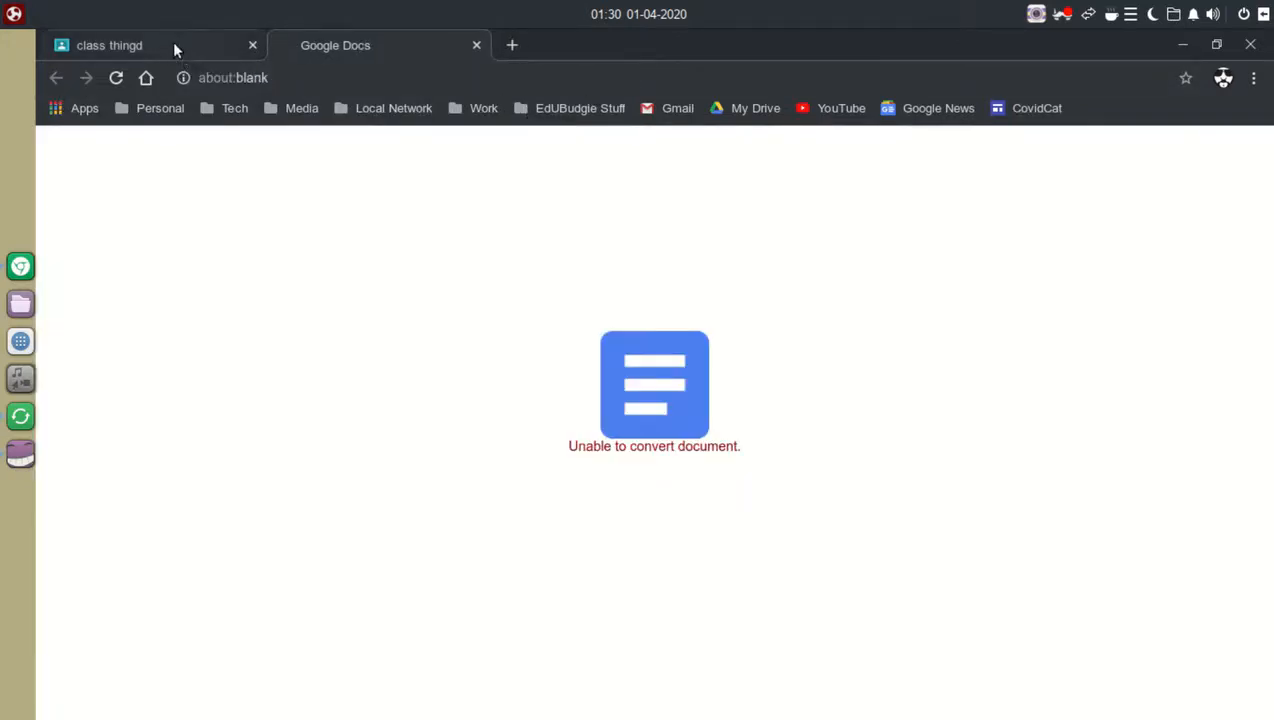
click(476, 45)
click(61, 150)
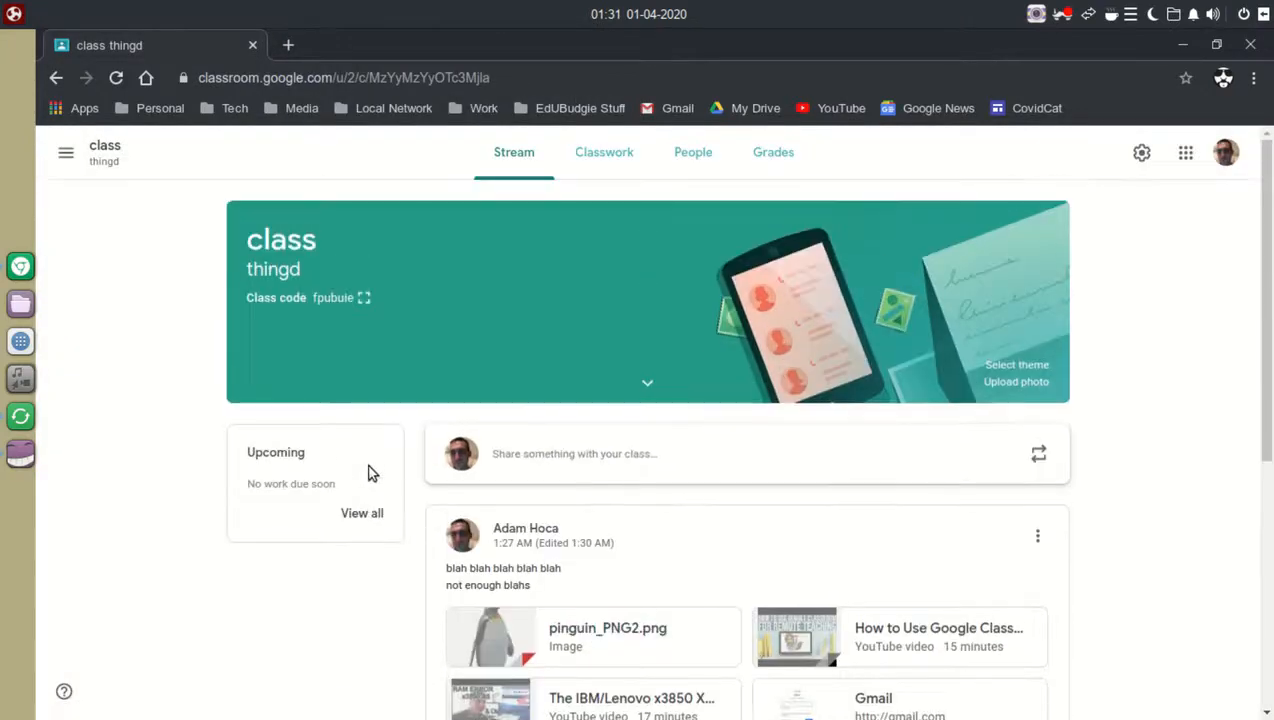
scroll(847, 512, down, 3)
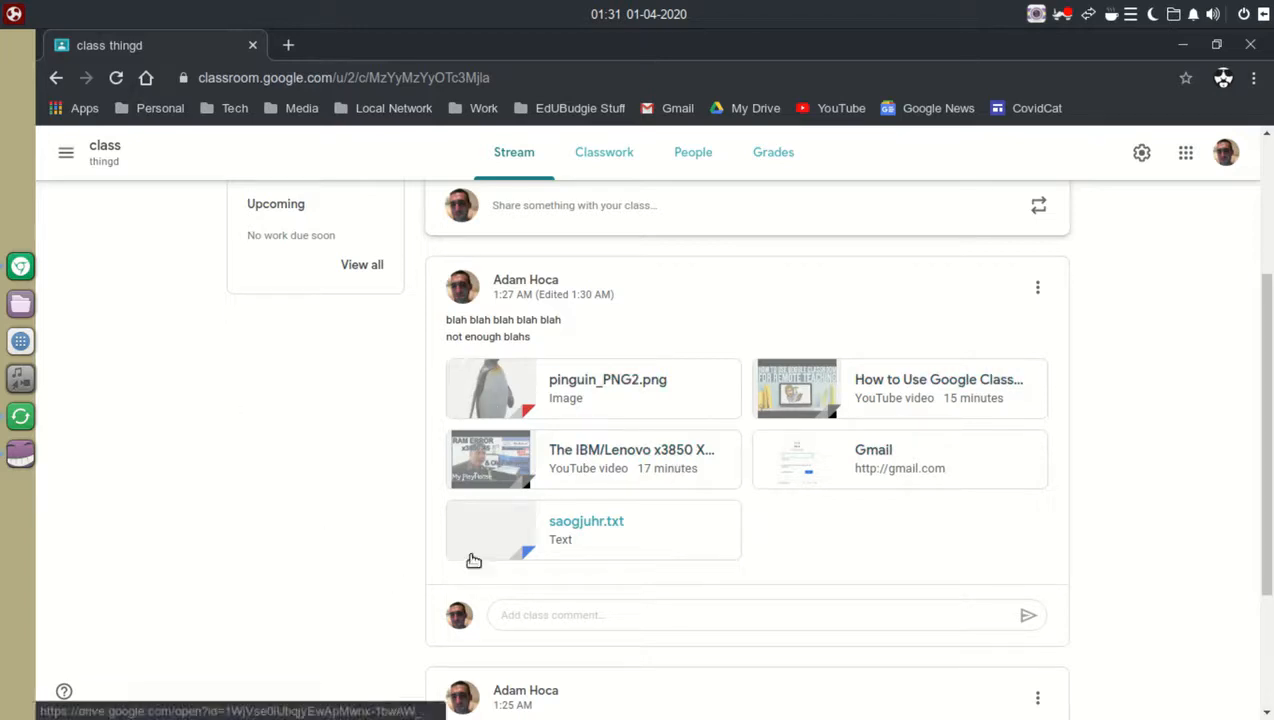
scroll(327, 447, up, 5)
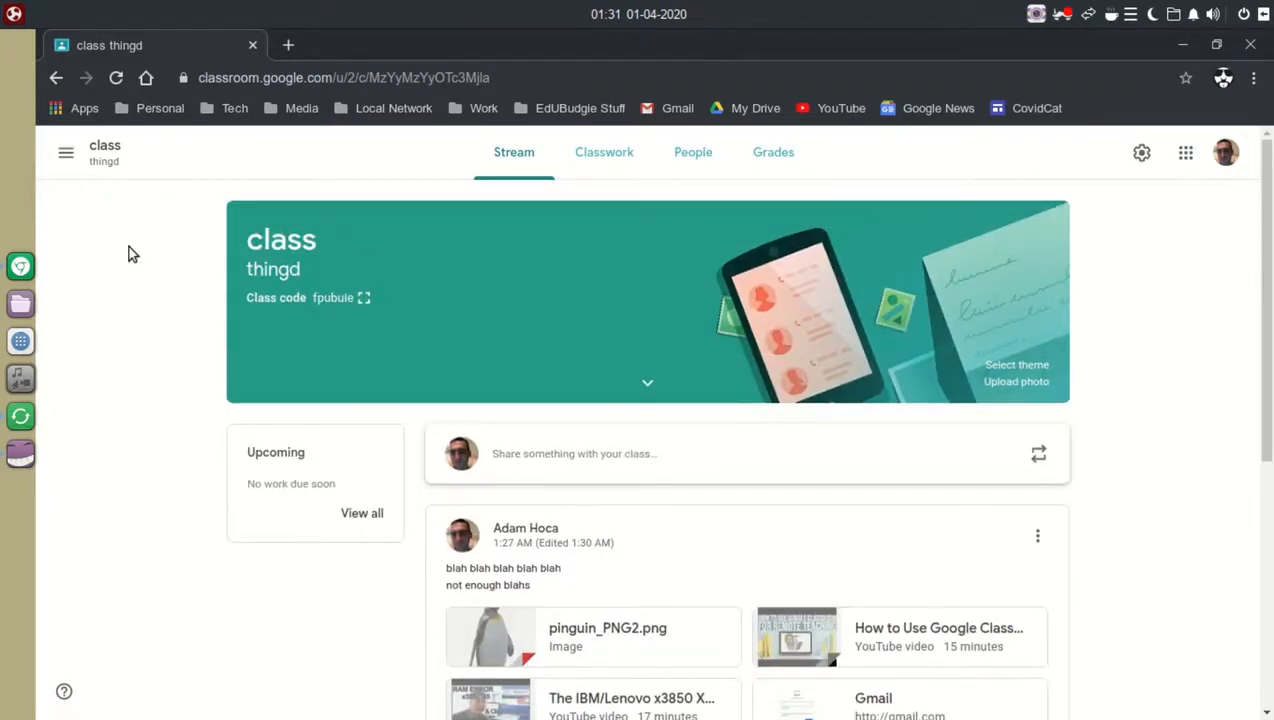
click(66, 152)
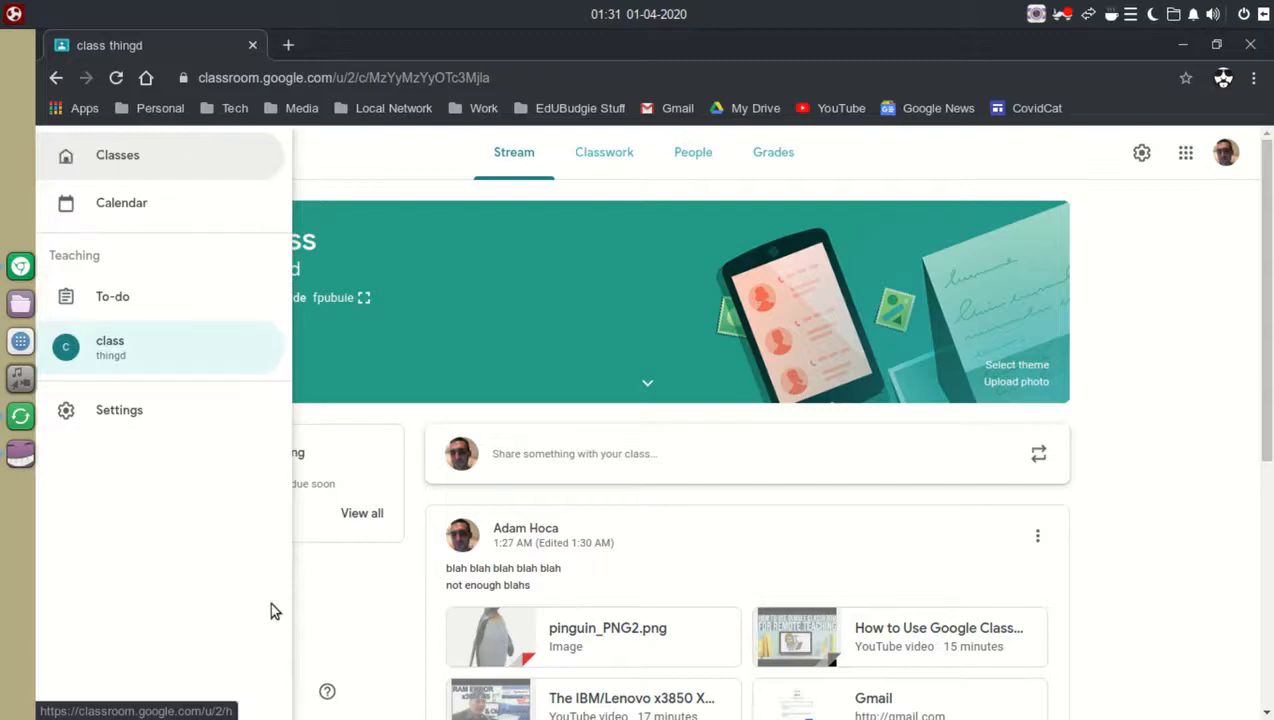
click(345, 570)
scroll(160, 375, down, 3)
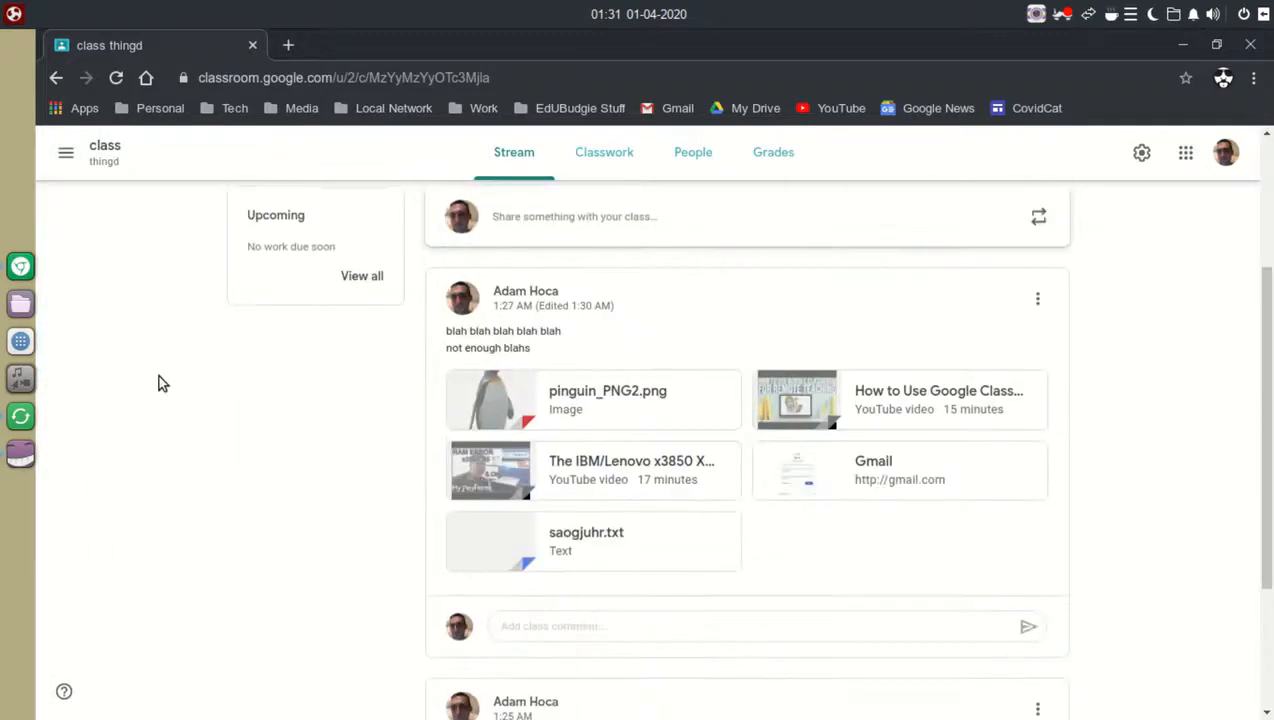
scroll(160, 375, up, 3)
scroll(225, 387, down, 3)
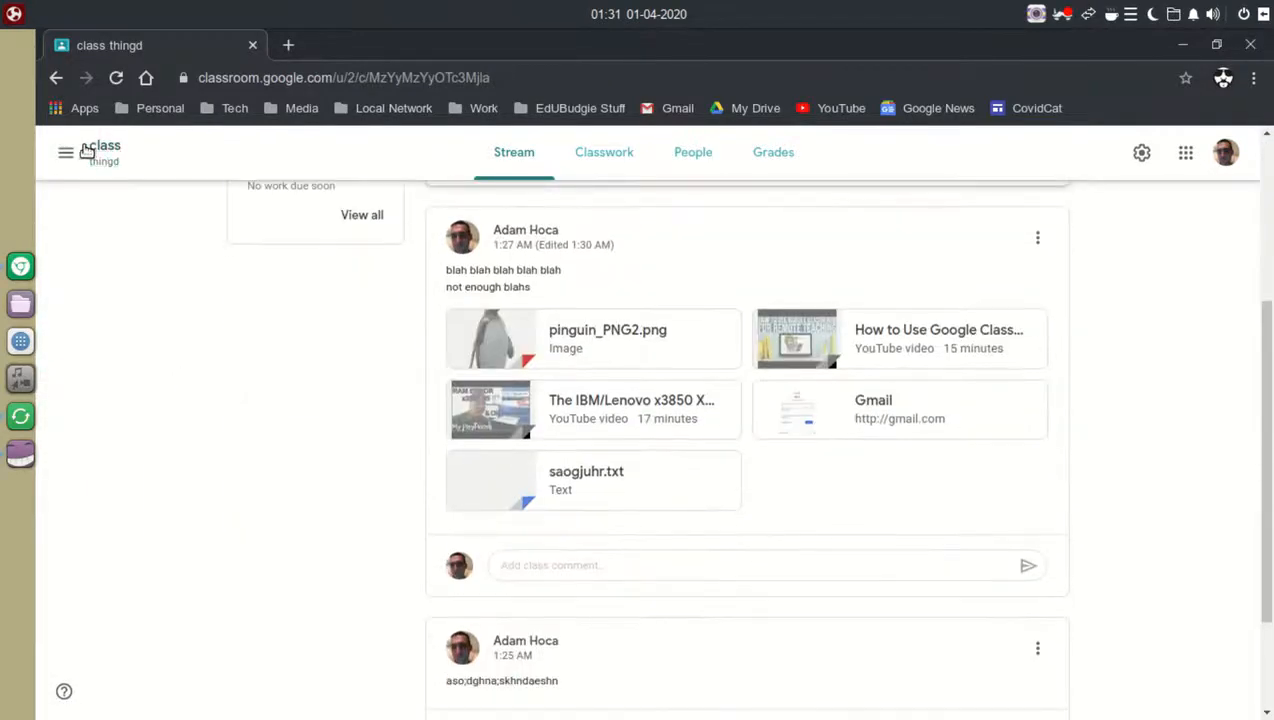
Return to the classes overview, open the class's Drive folder in a new tab, and preview saogjuhr.txt there.
click(84, 151)
click(115, 157)
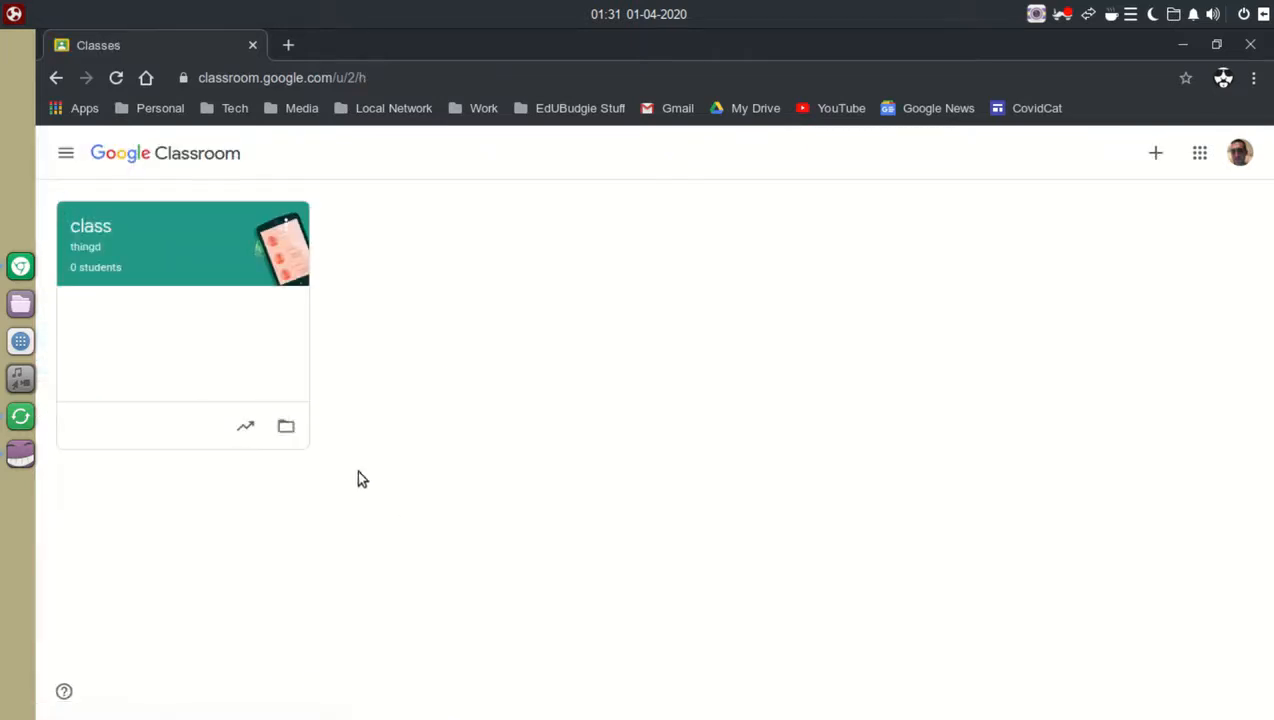
right_click(287, 430)
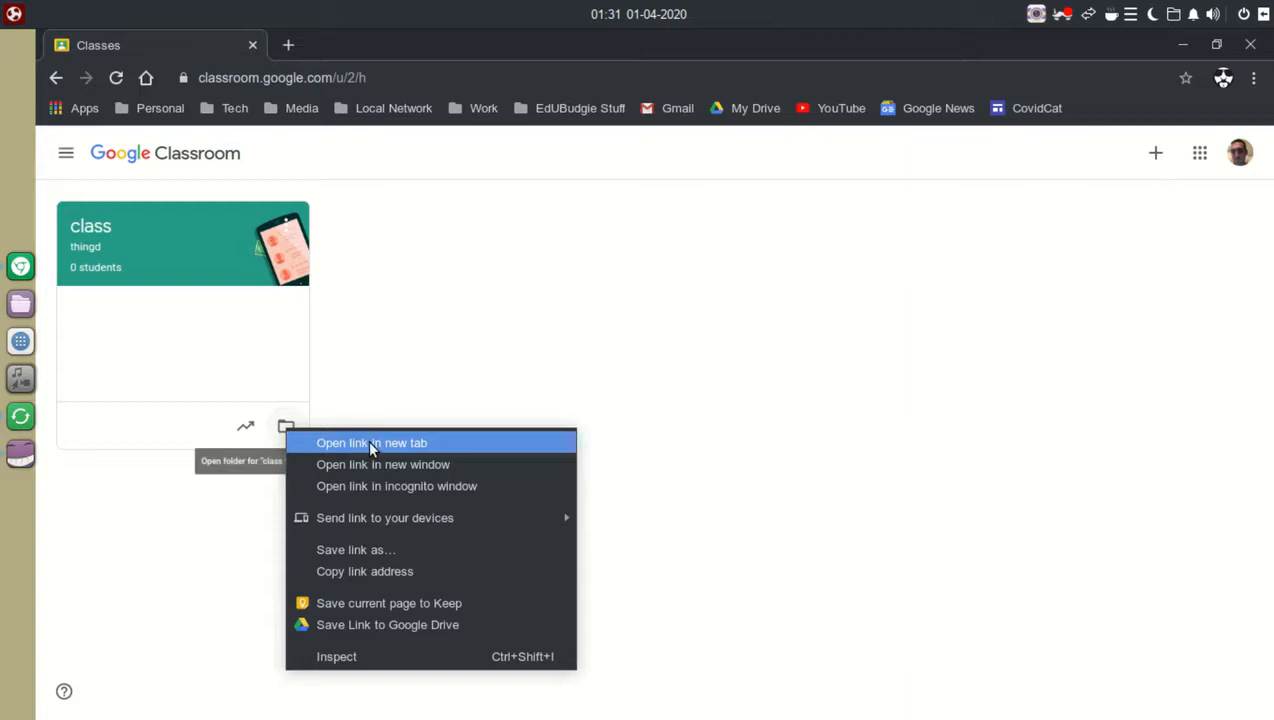
click(373, 443)
click(396, 44)
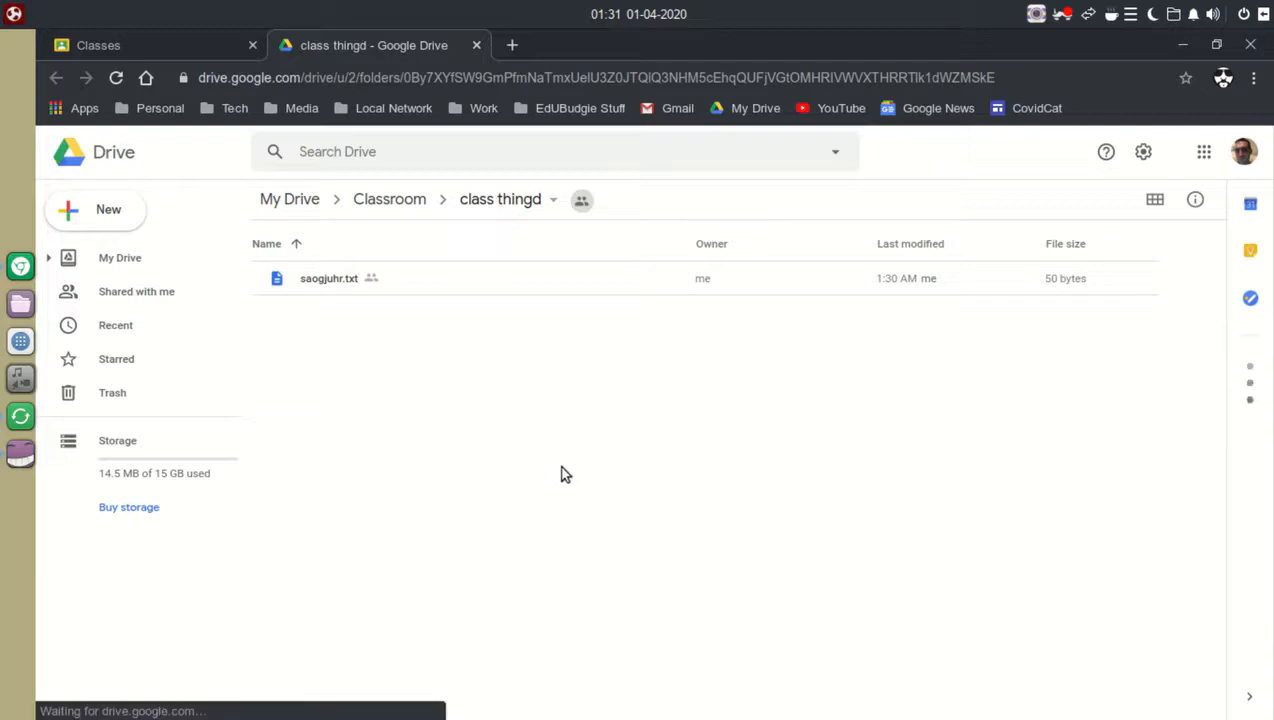
double_click(325, 280)
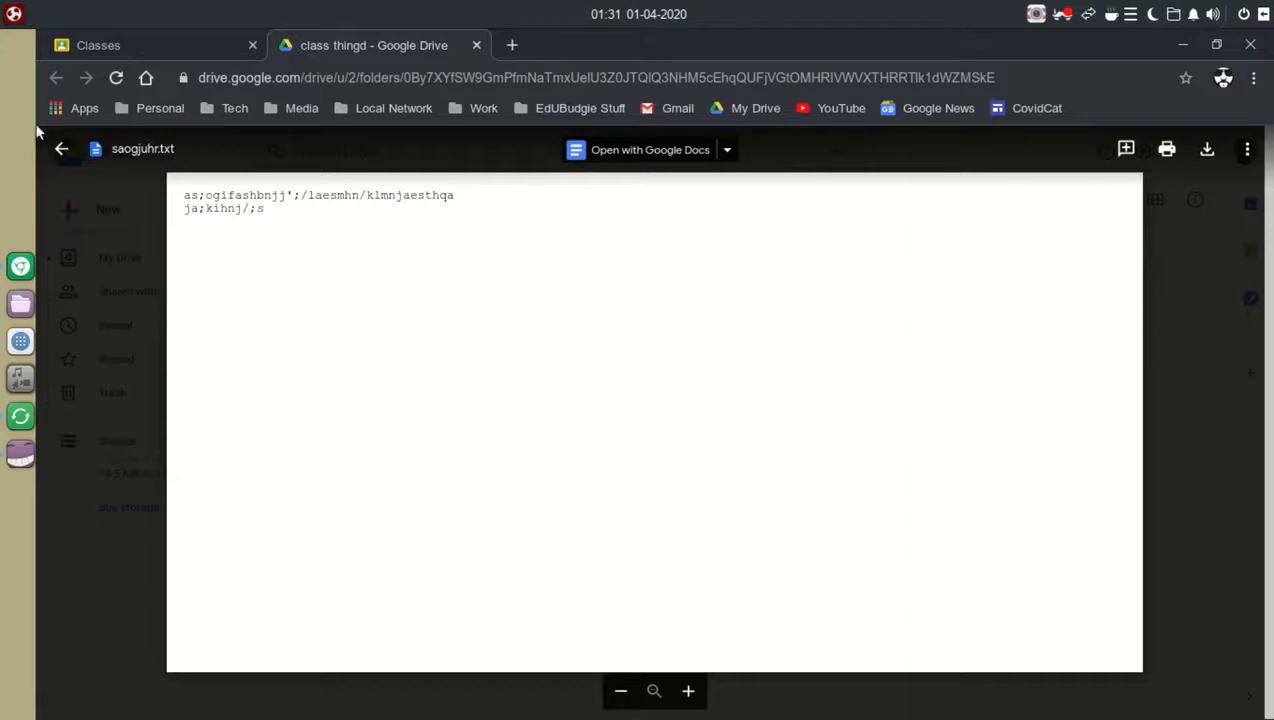
click(60, 148)
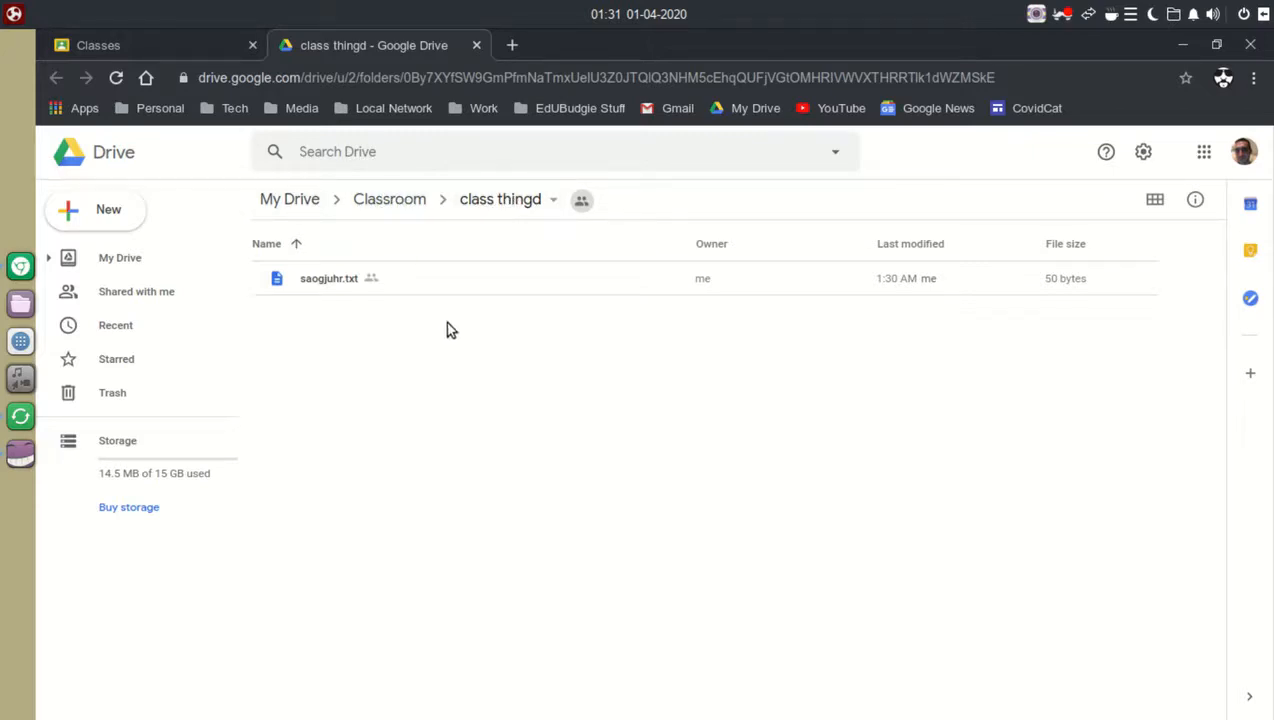
Browse from My Drive through the Classroom folder to the class thingd folder and close the Drive tab.
click(285, 201)
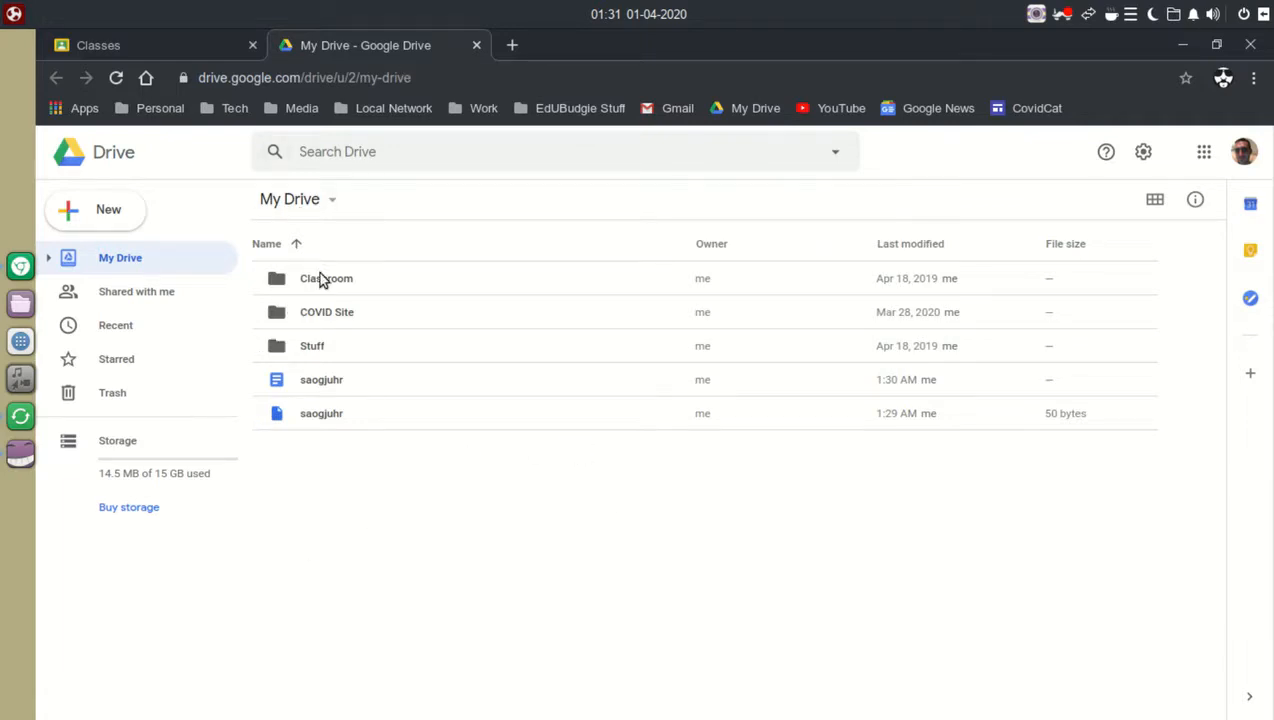
double_click(322, 280)
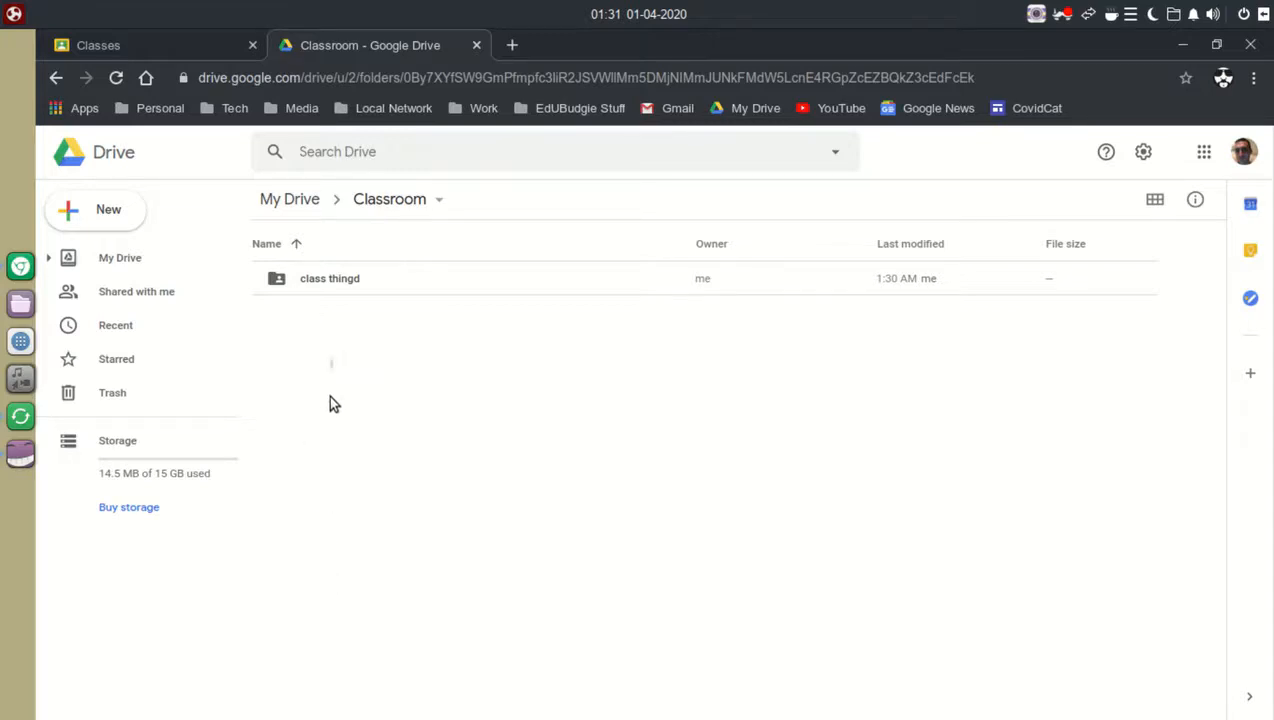
double_click(313, 282)
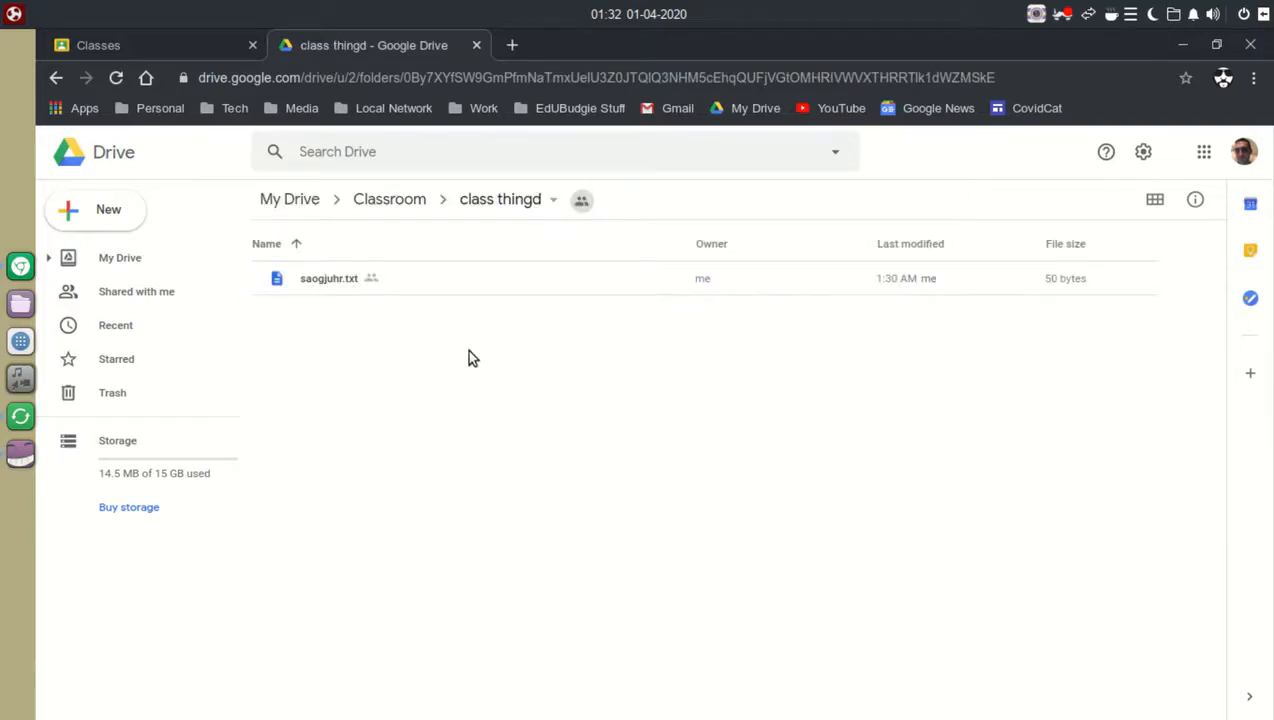
click(477, 45)
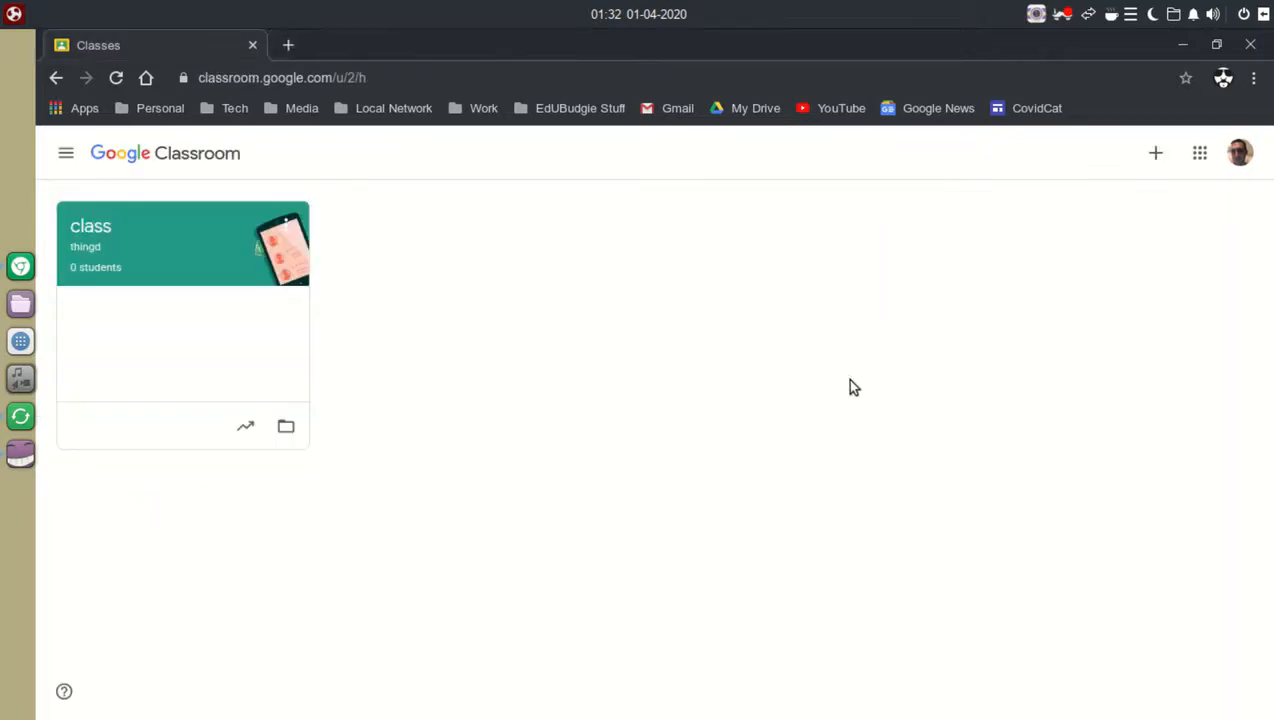
Reopen the class from the classes overview and look over its stream.
click(88, 225)
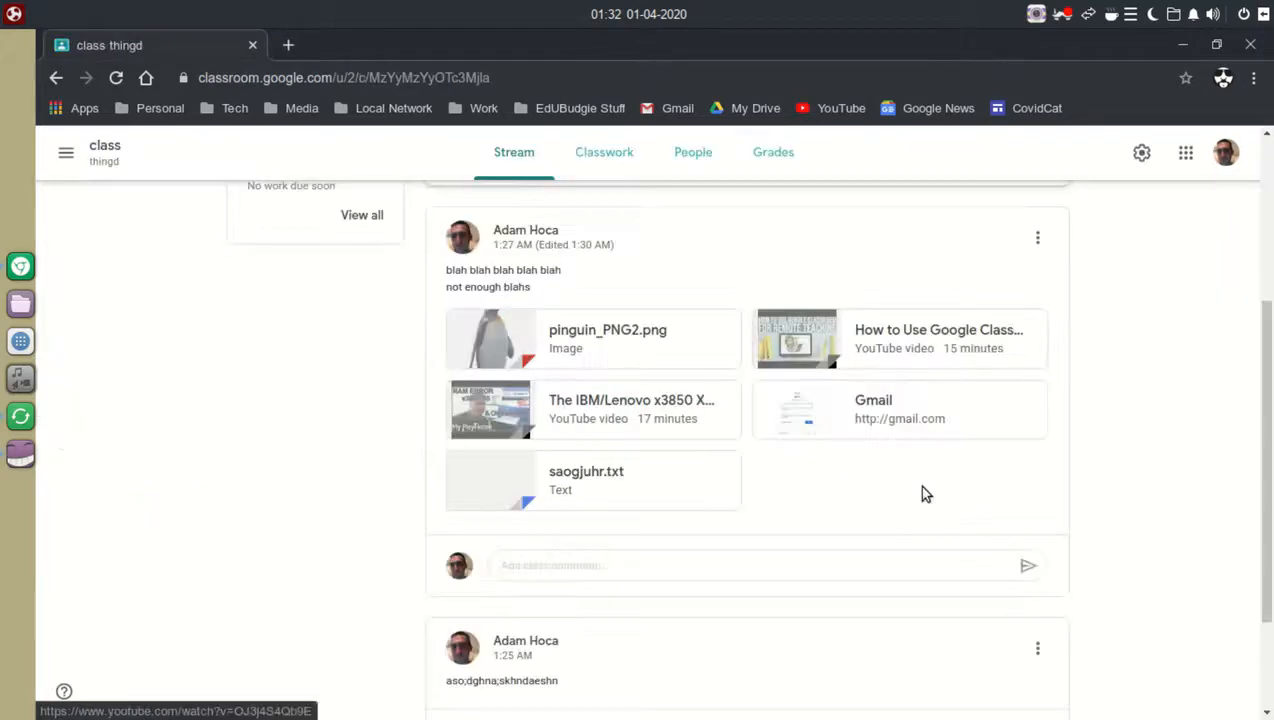
scroll(904, 401, up, 3)
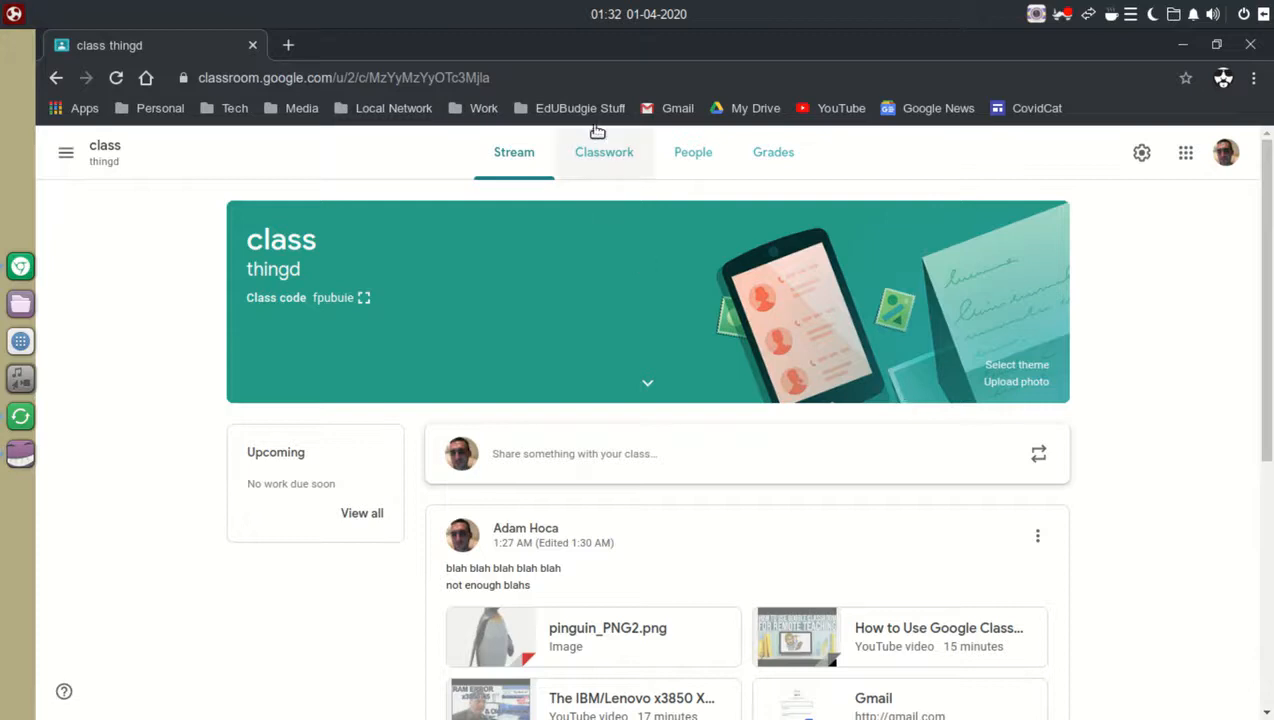
scroll(745, 418, down, 5)
scroll(734, 444, up, 5)
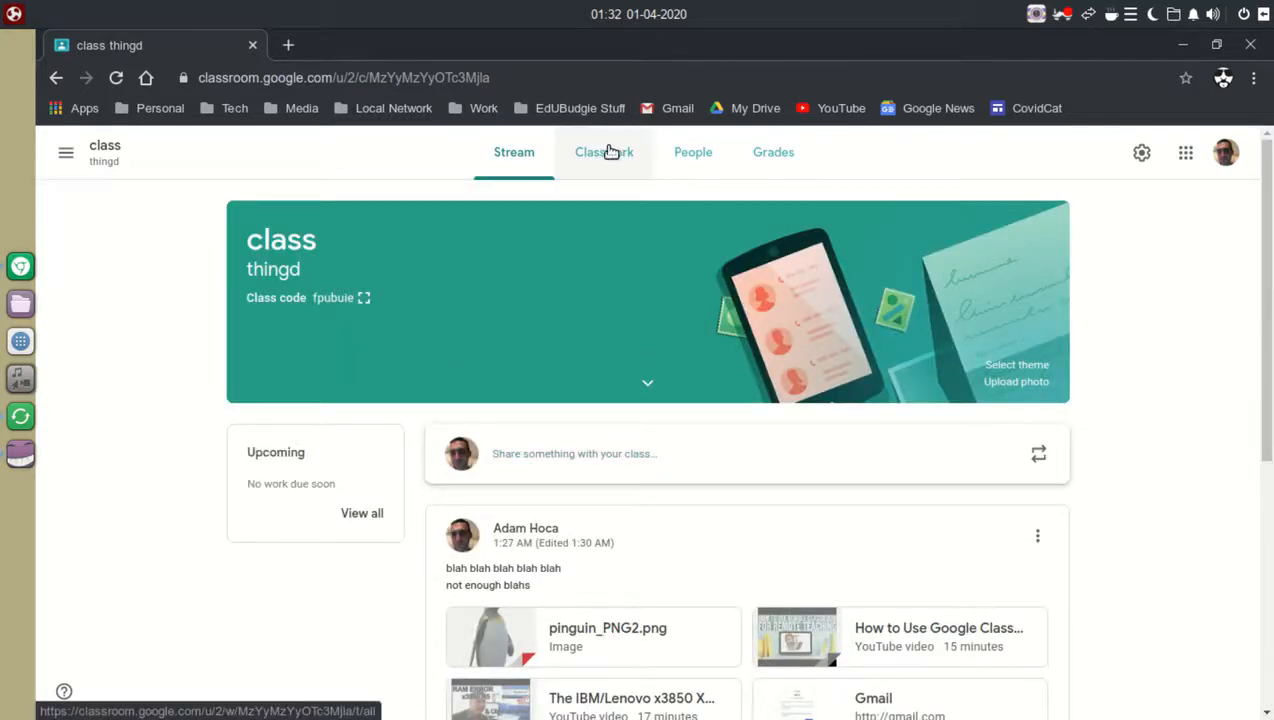
Review the class settings from Class Details down to Grading and leave them without changes.
click(1141, 152)
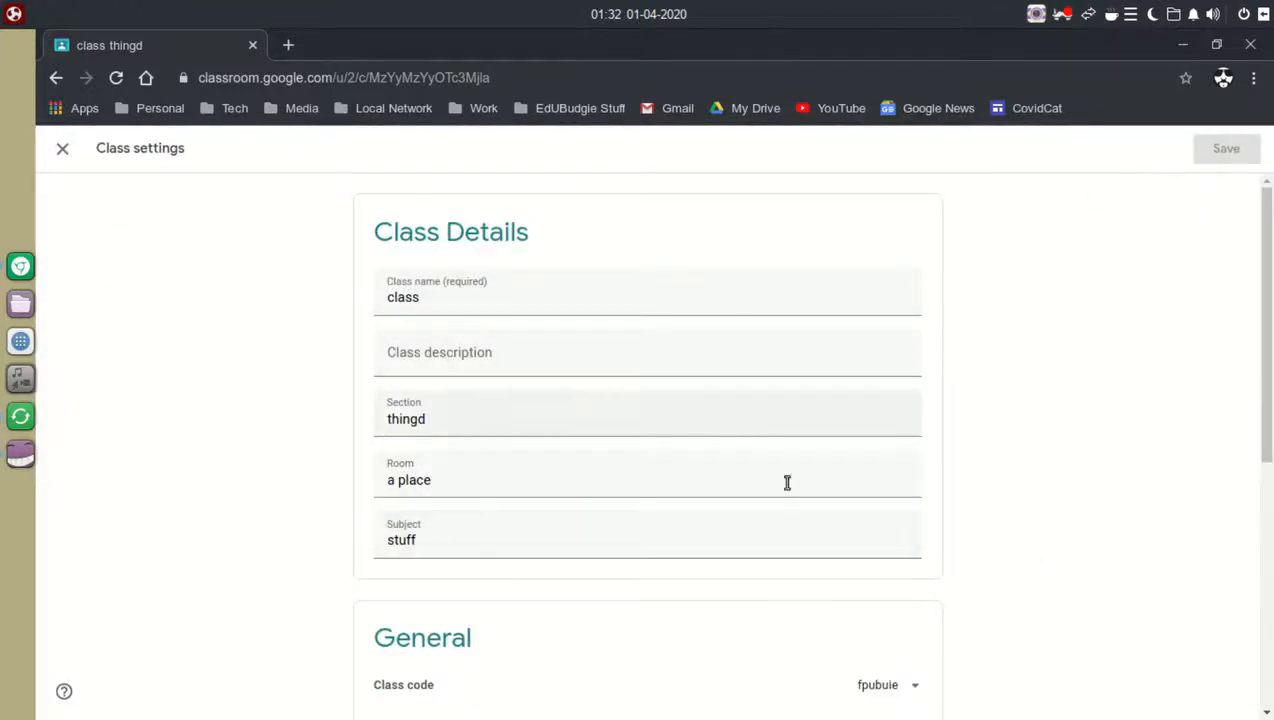
scroll(786, 500, down, 3)
scroll(1036, 452, down, 2)
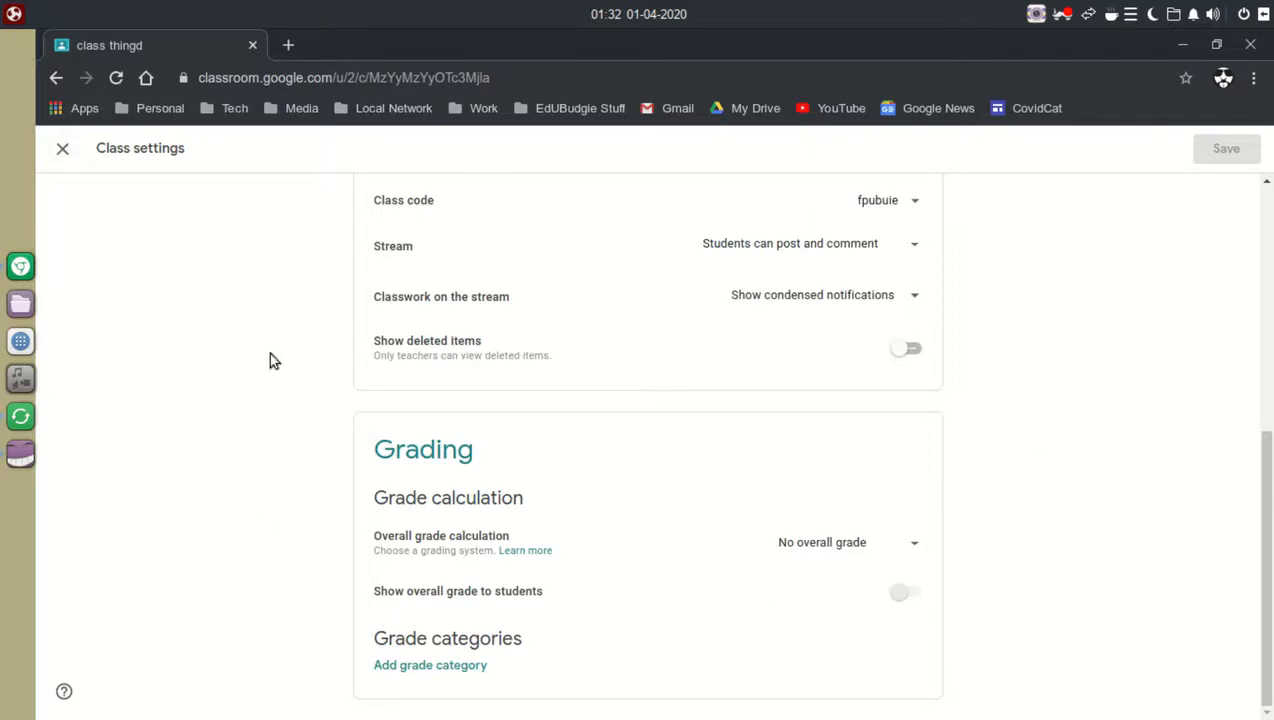
click(60, 151)
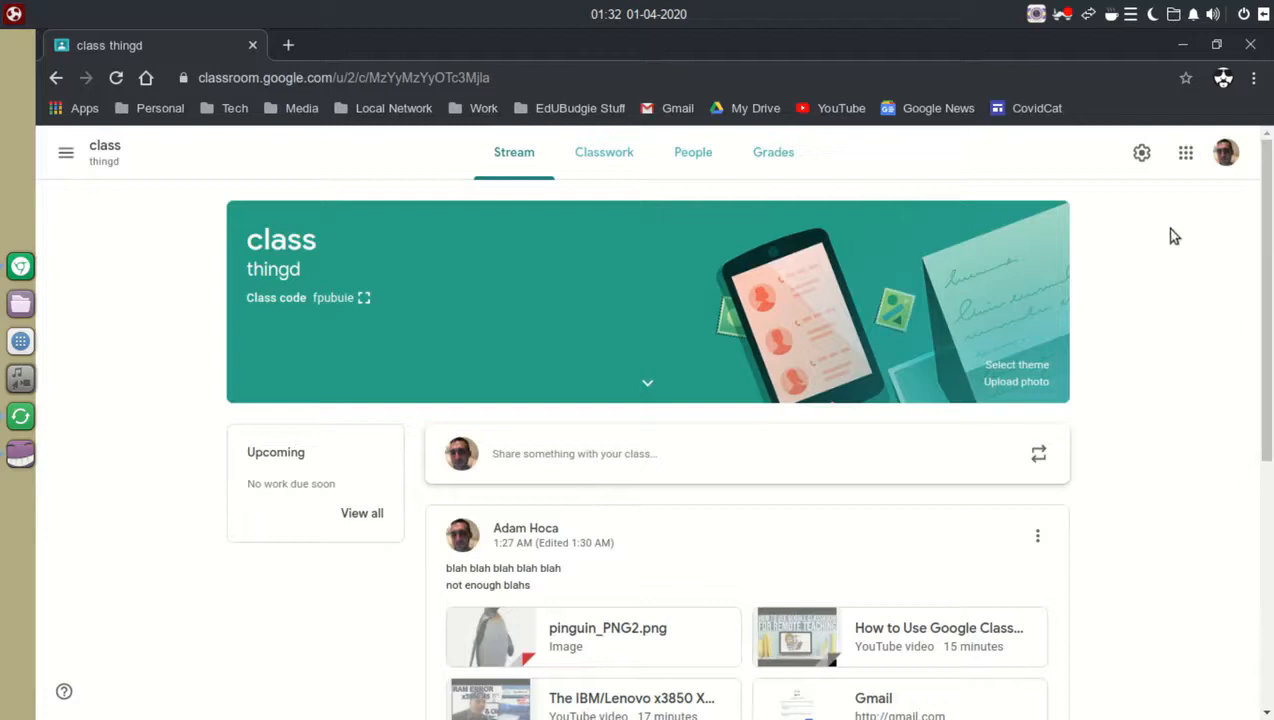
Browse the class theme gallery and apply the blue game controller theme from the Other category.
click(1022, 367)
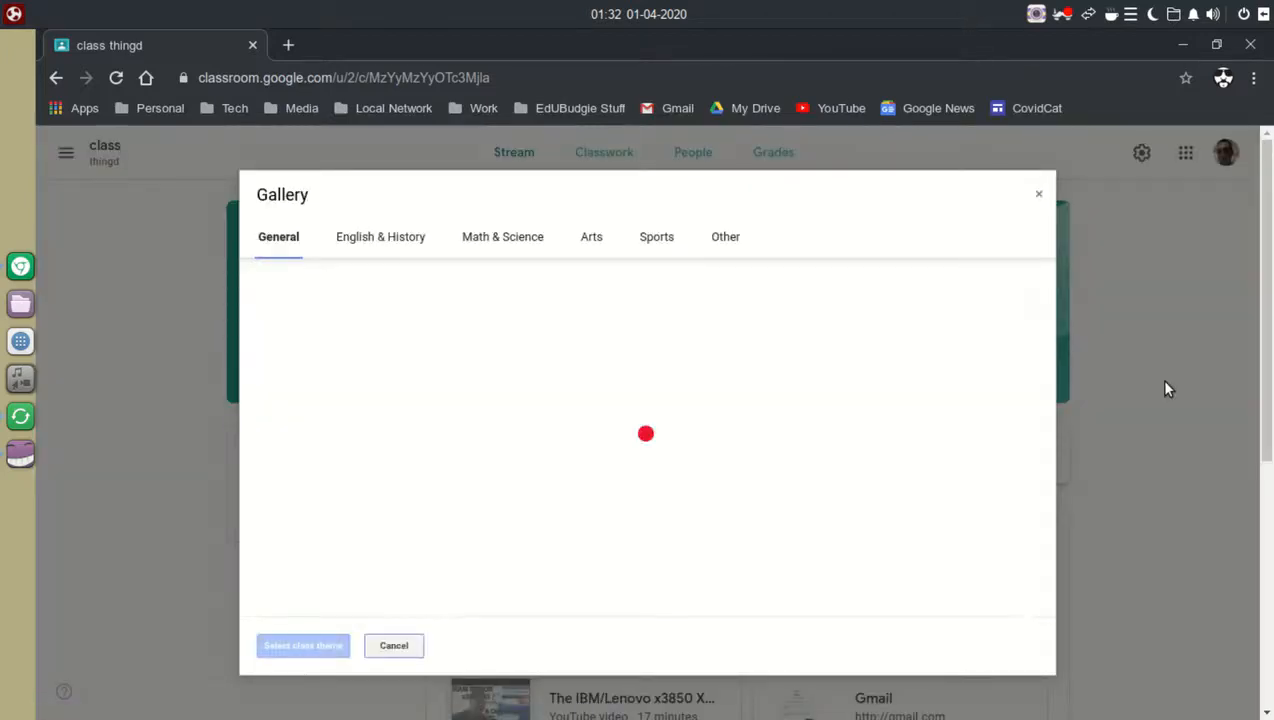
click(416, 318)
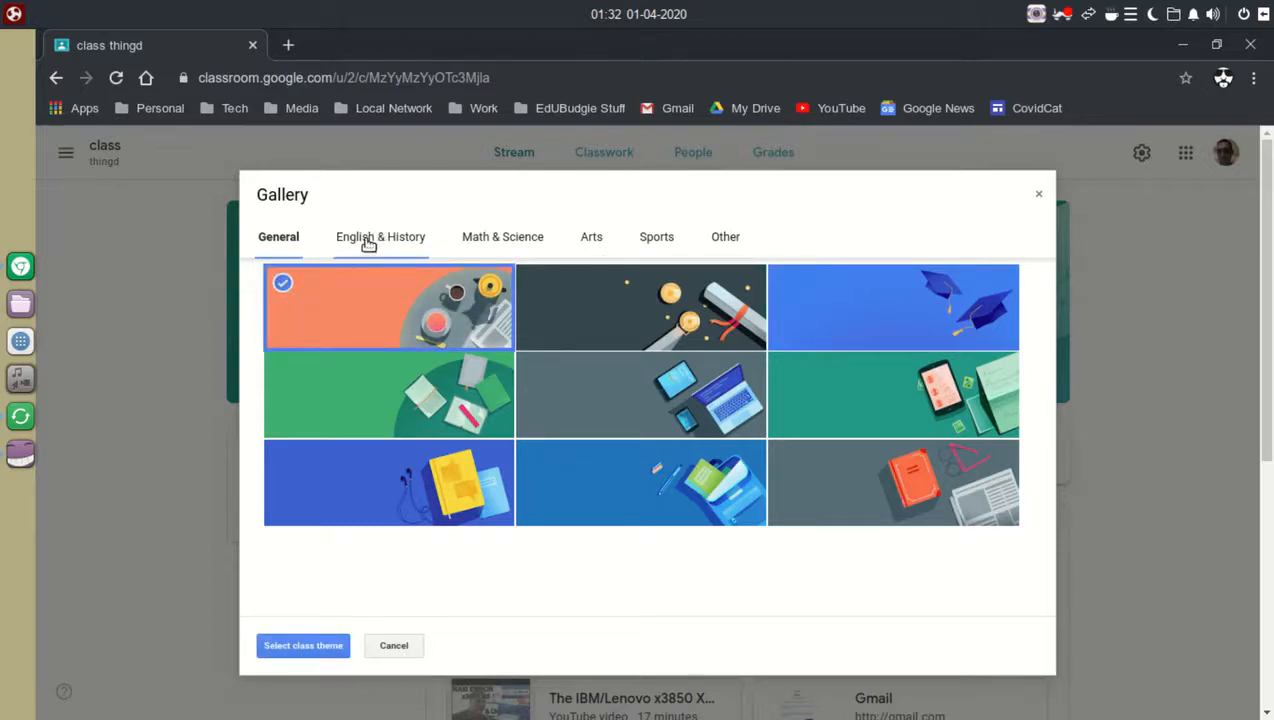
click(397, 233)
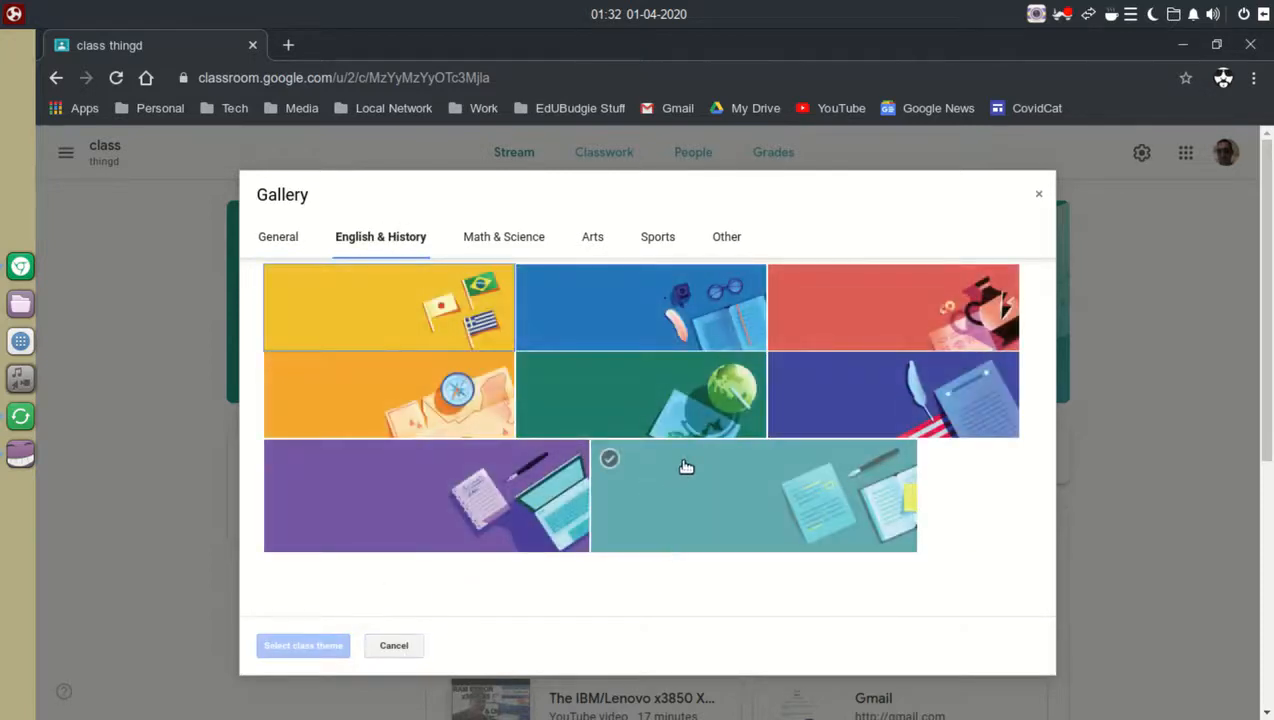
click(495, 520)
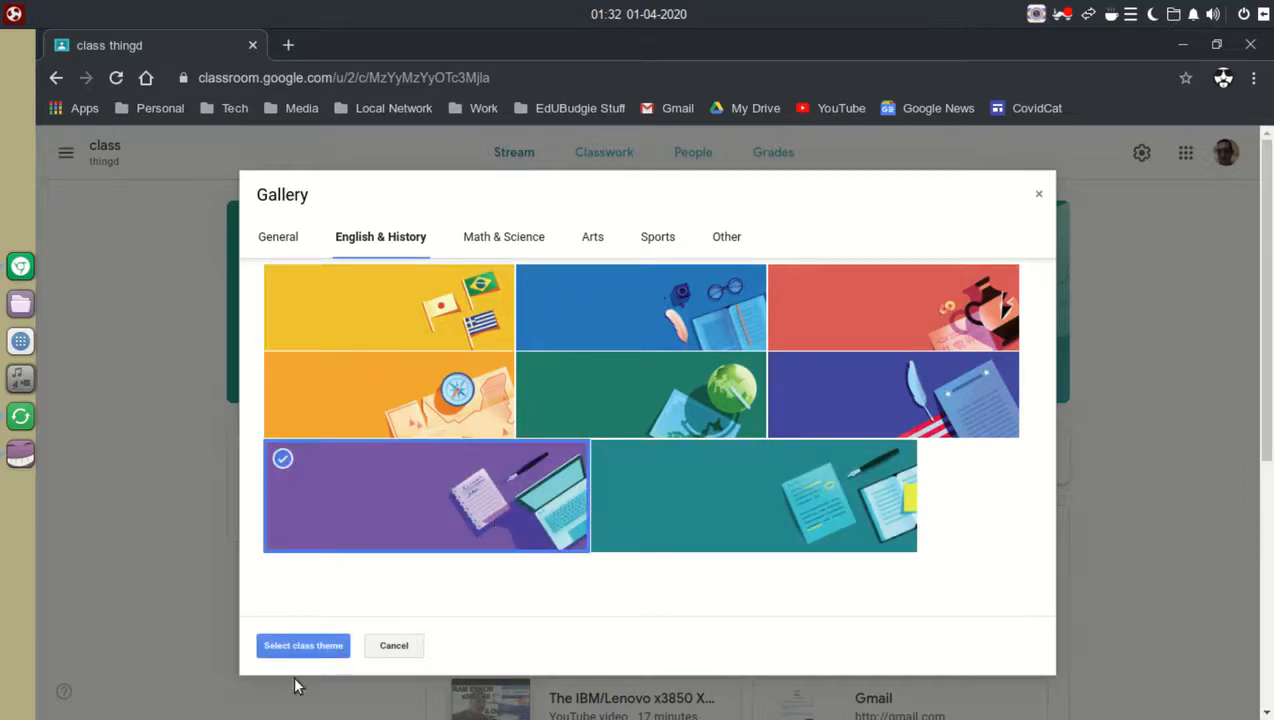
click(726, 237)
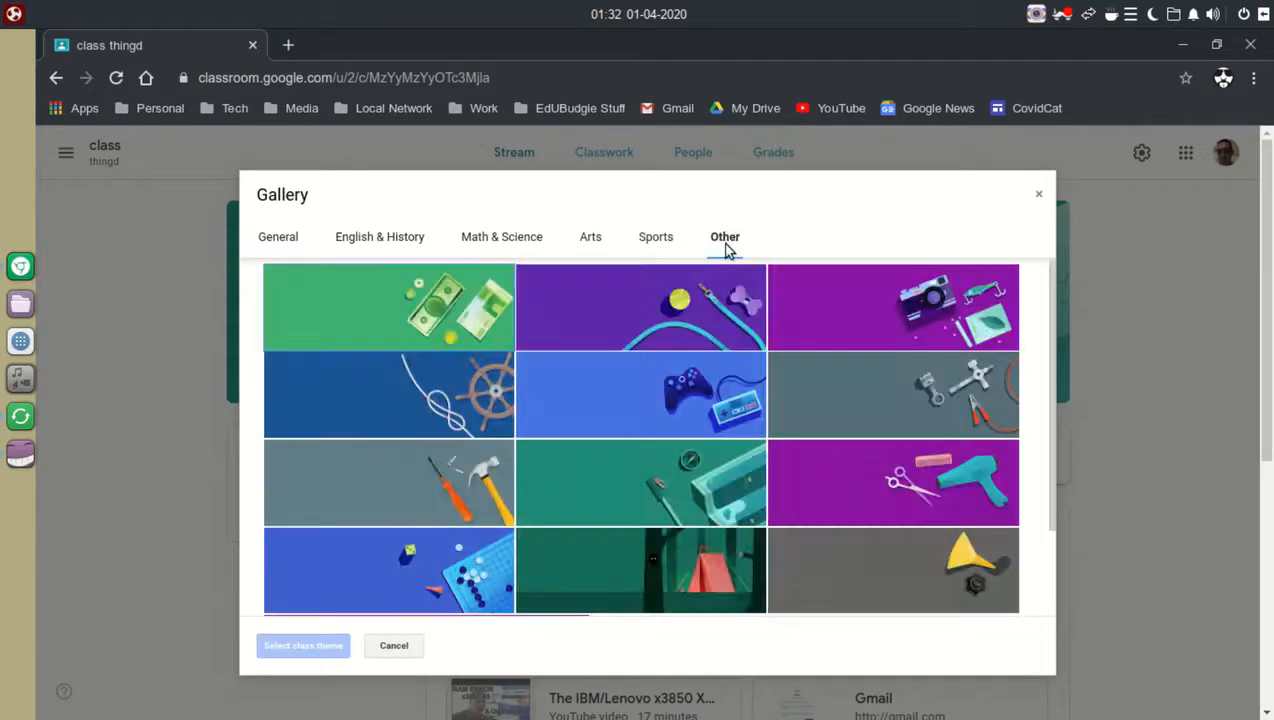
click(684, 408)
click(290, 648)
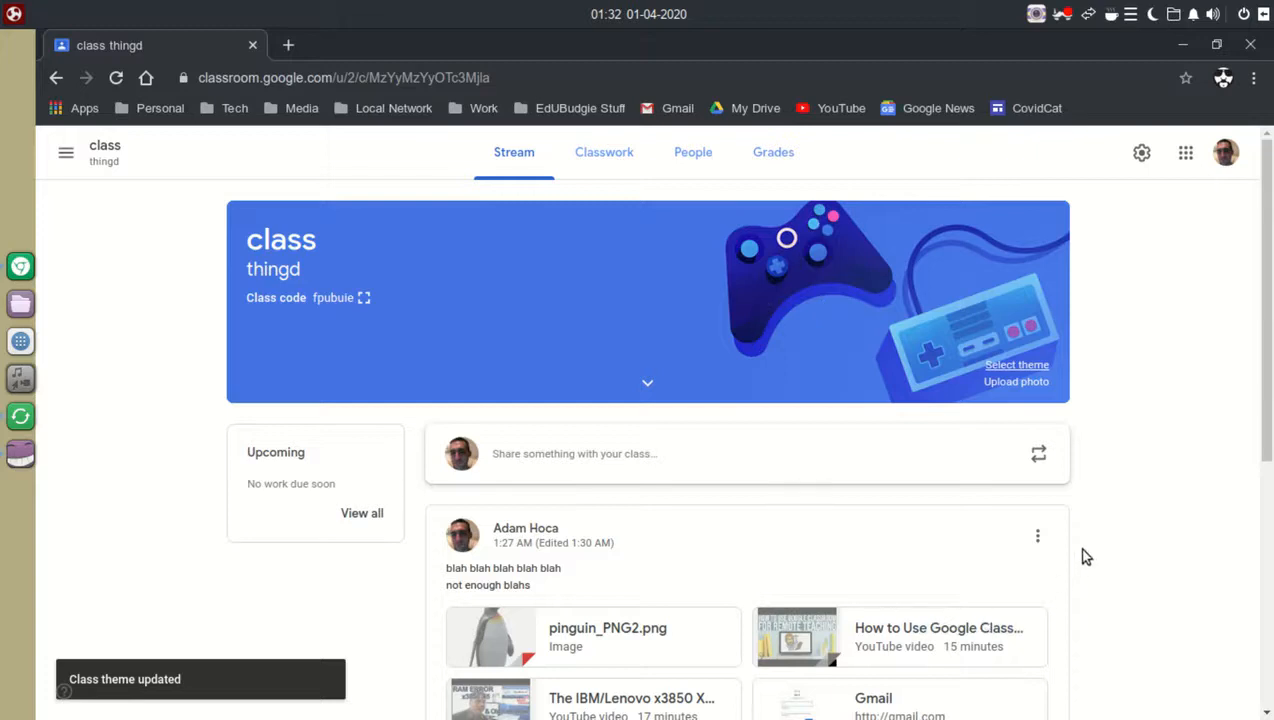
Open the class header photo upload, check the Documents folder for a photo, and cancel the file selection.
click(1008, 382)
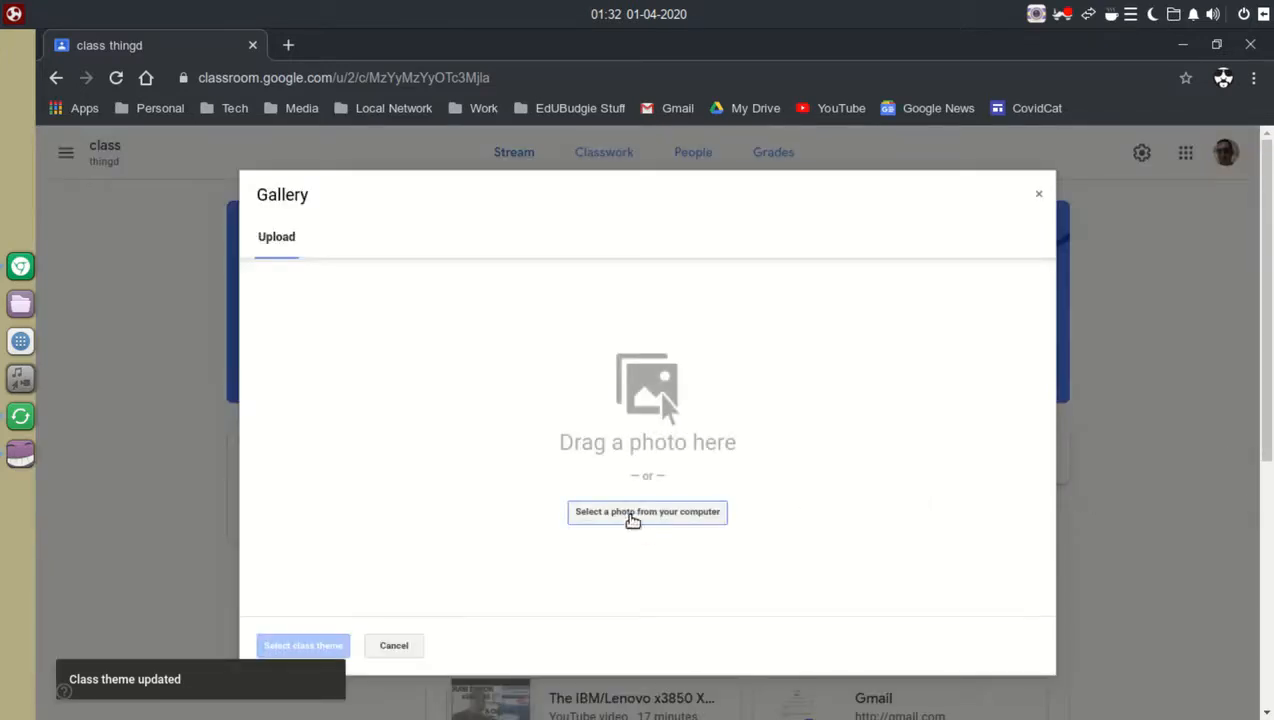
click(632, 514)
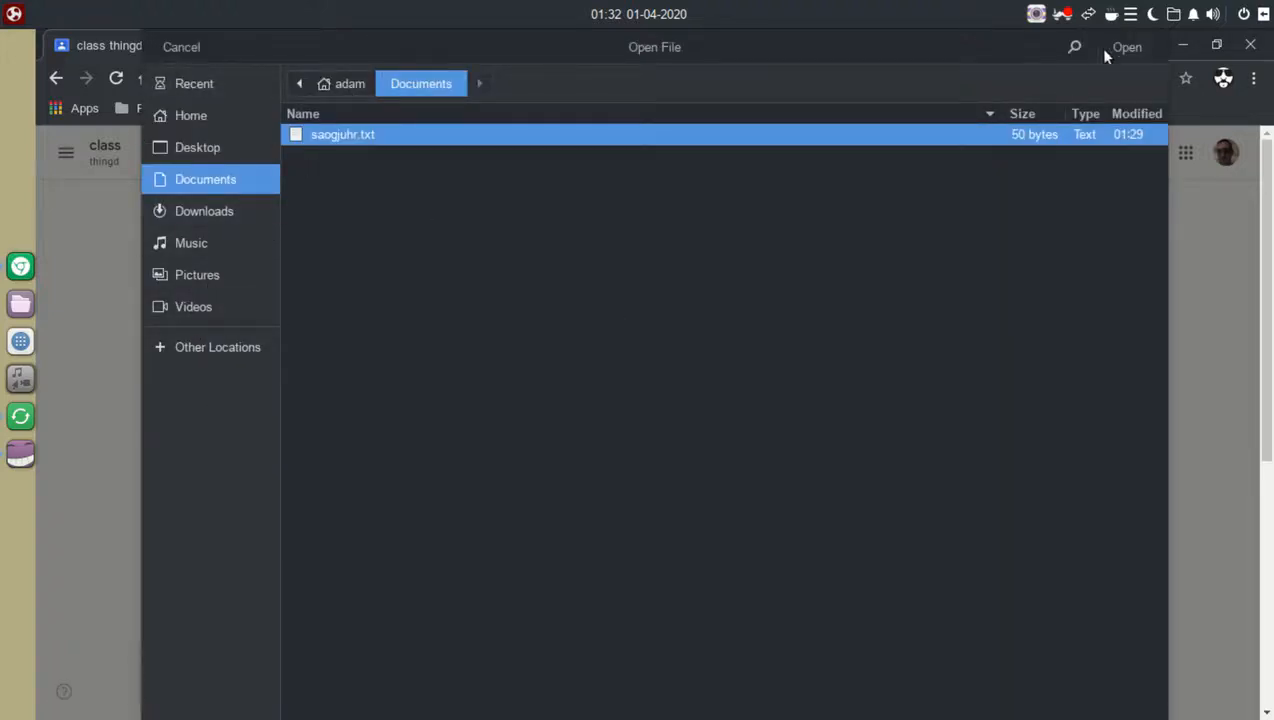
click(178, 44)
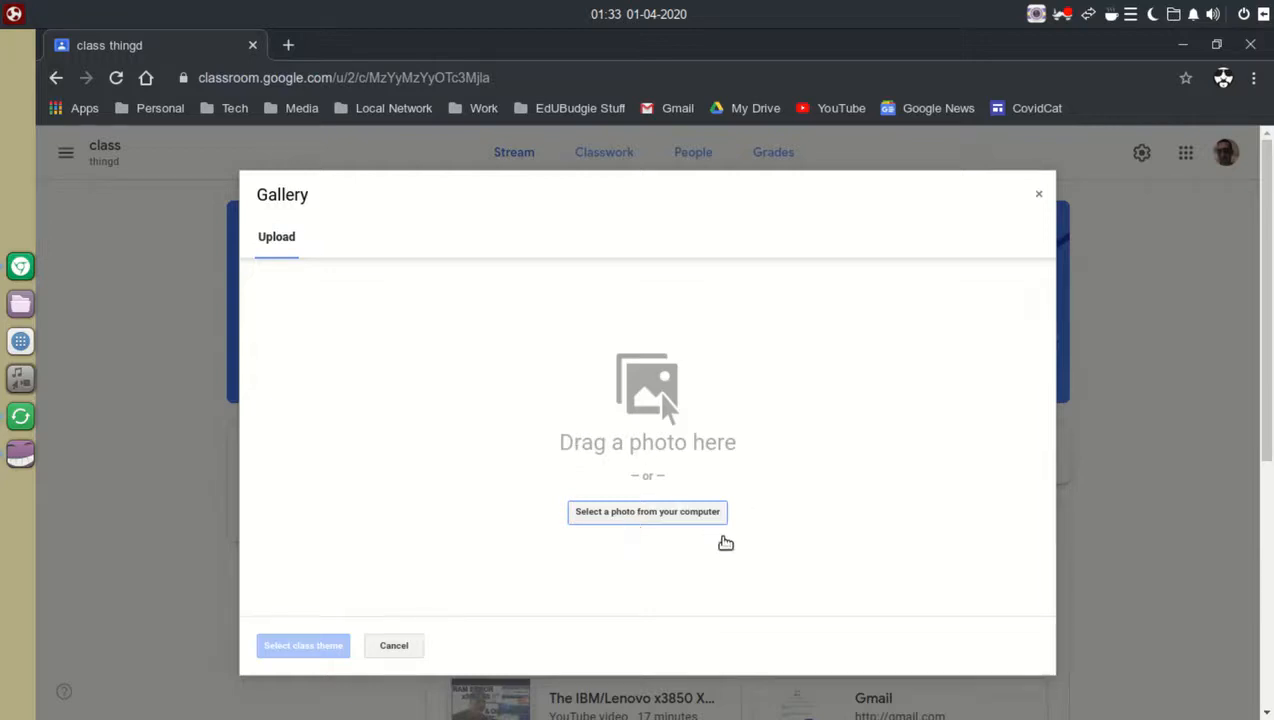
In a new tab, switch to the teacher's Google account and open the COVID Site folder in Google Drive.
click(288, 45)
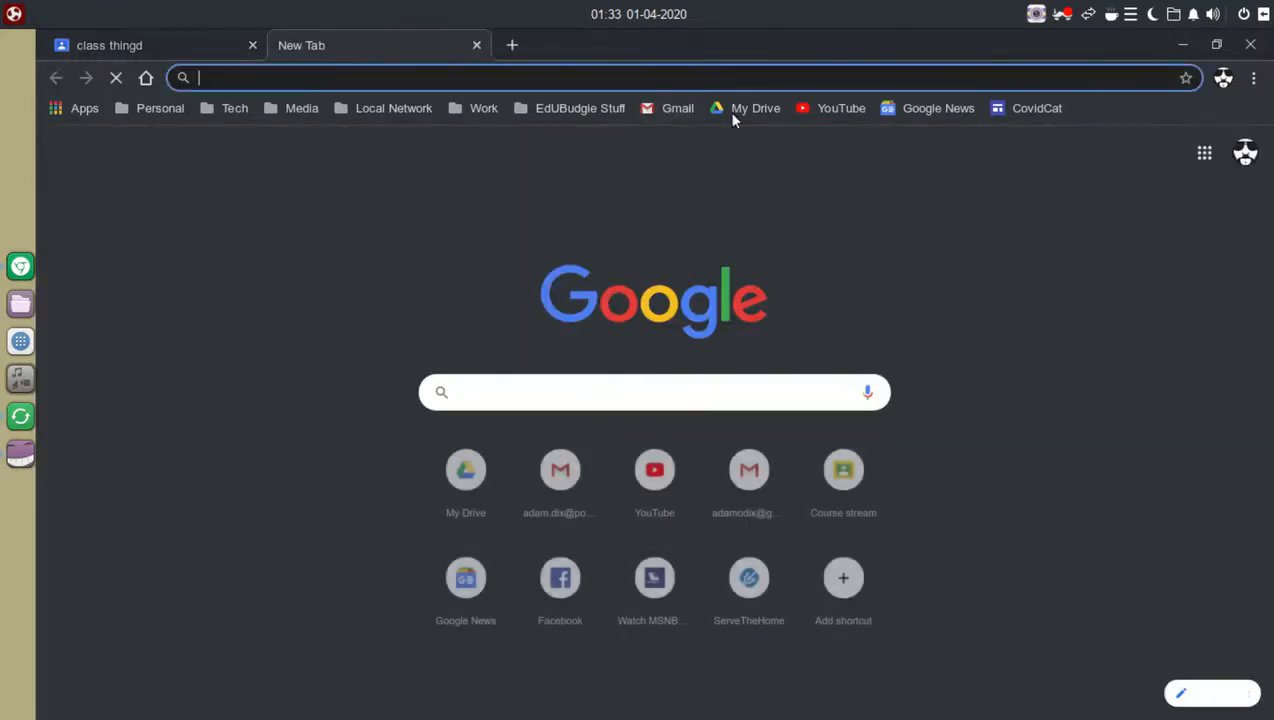
click(1243, 152)
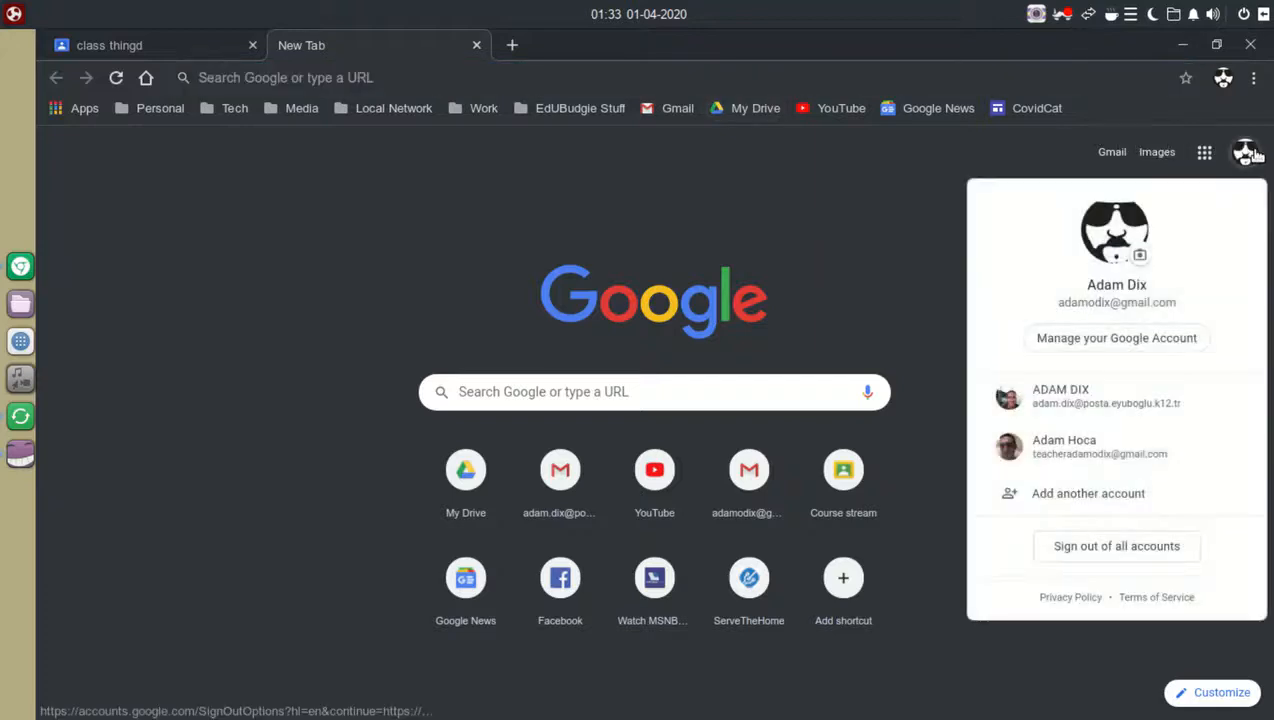
click(1130, 446)
click(1198, 152)
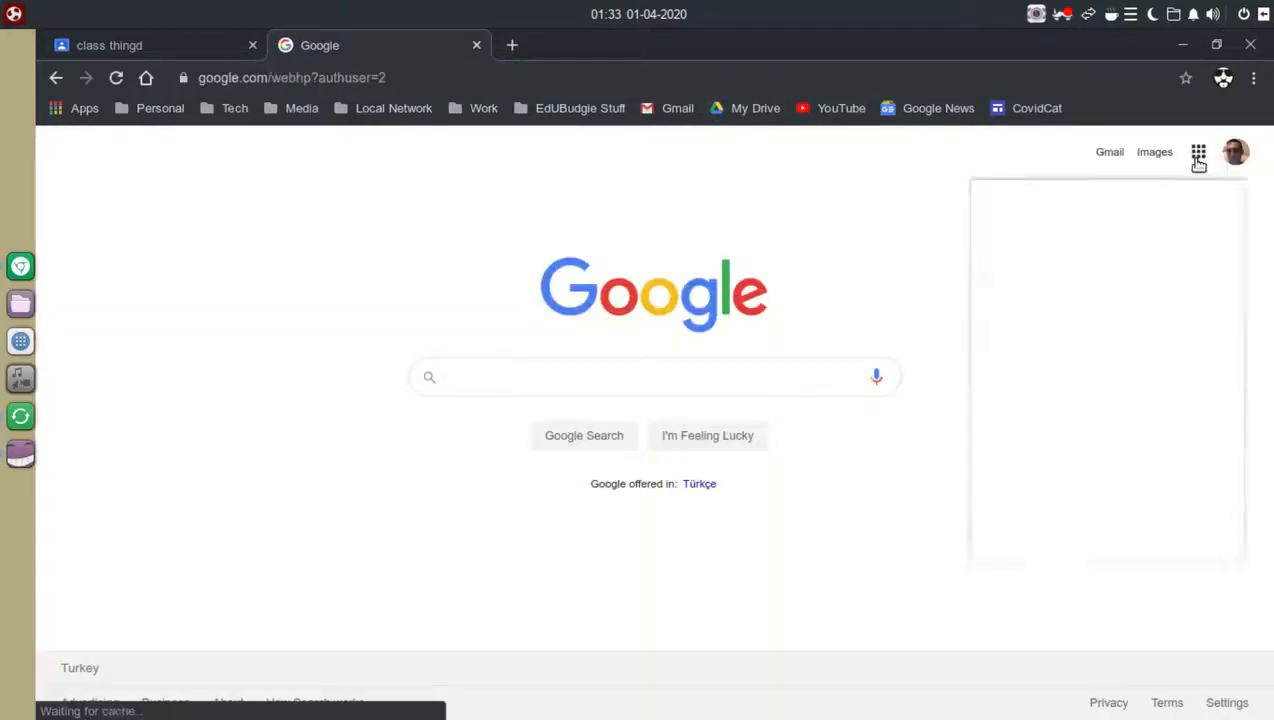
click(1084, 435)
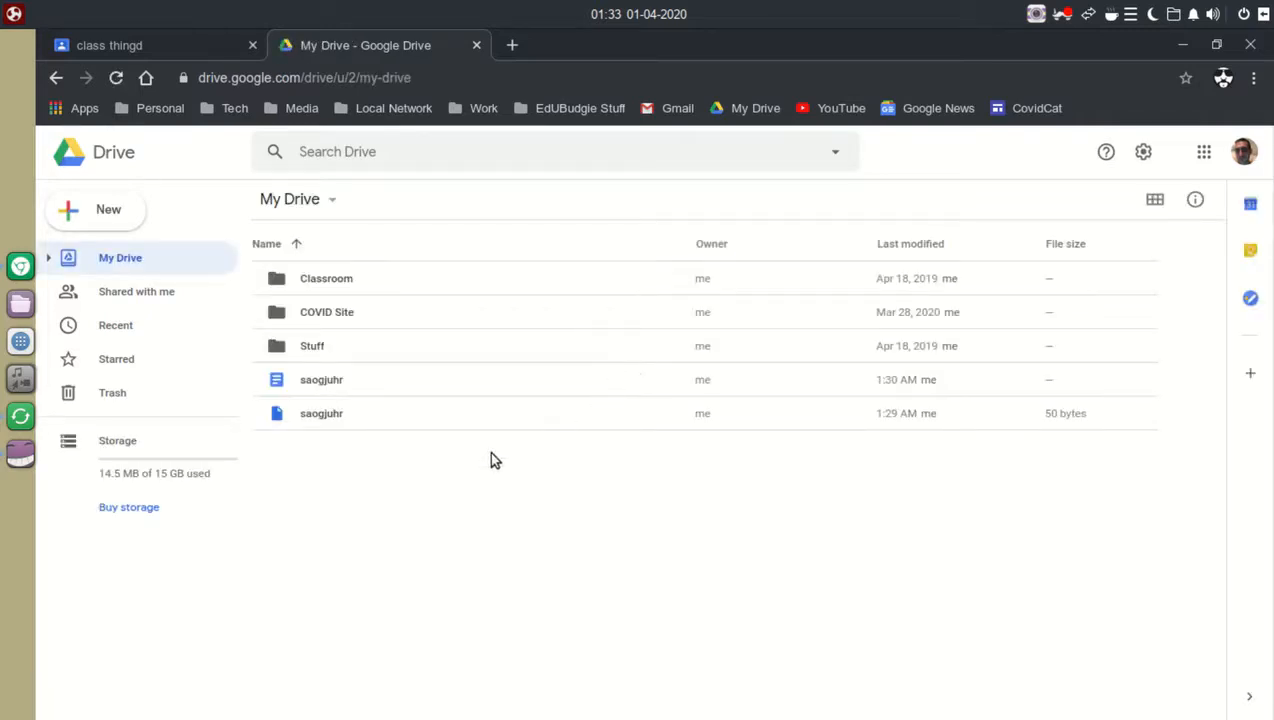
double_click(325, 318)
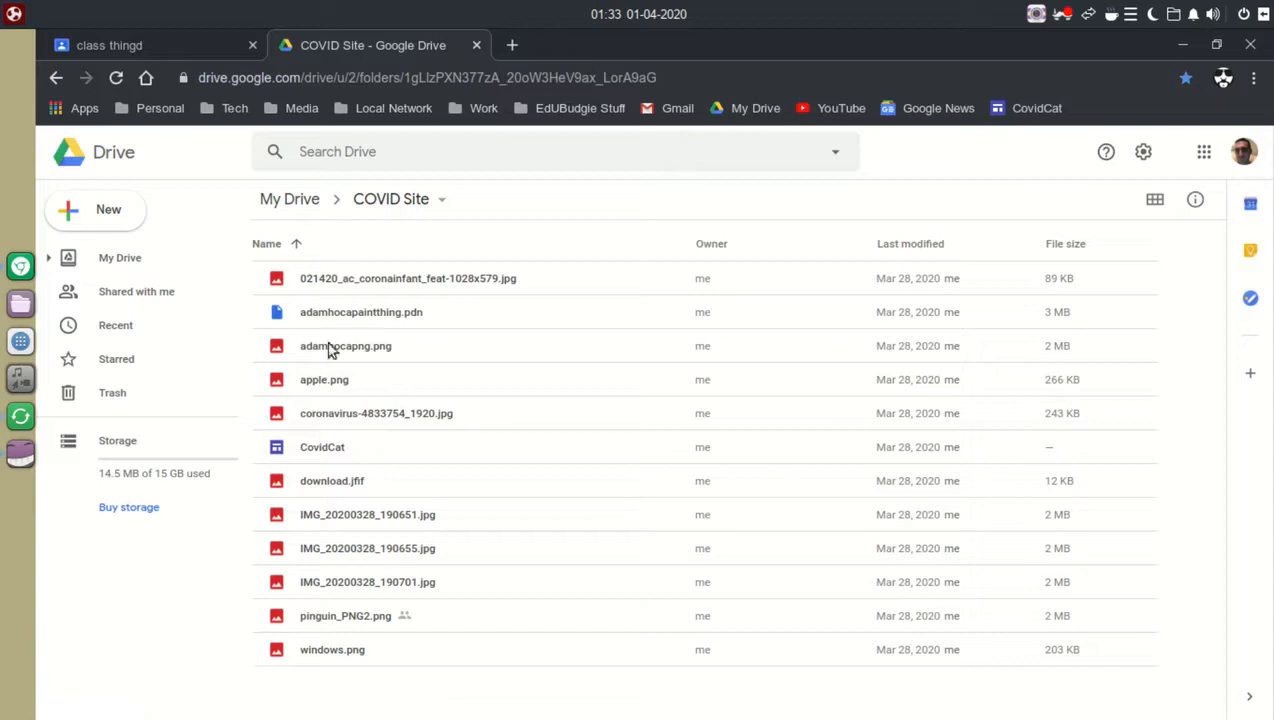
Show the COVID Site folder as a grid, download coronavirus-4833754_1920.jpg, and close the Drive tab.
click(1155, 199)
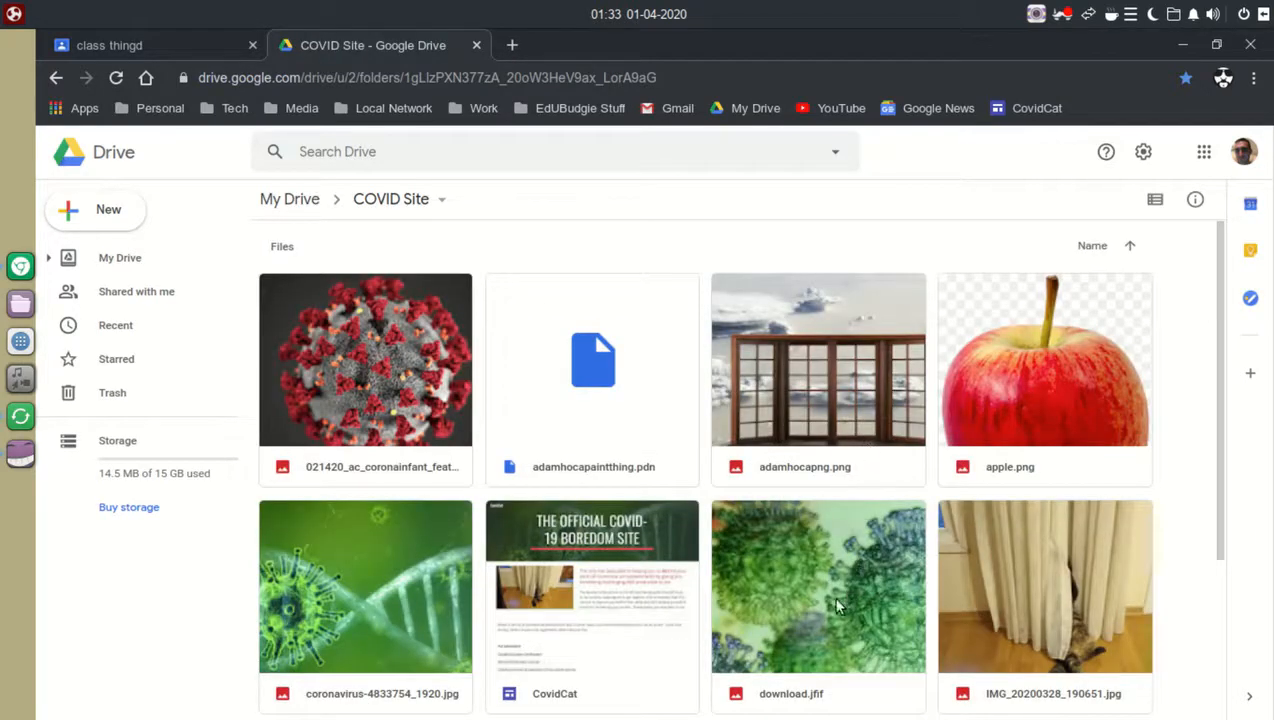
right_click(387, 591)
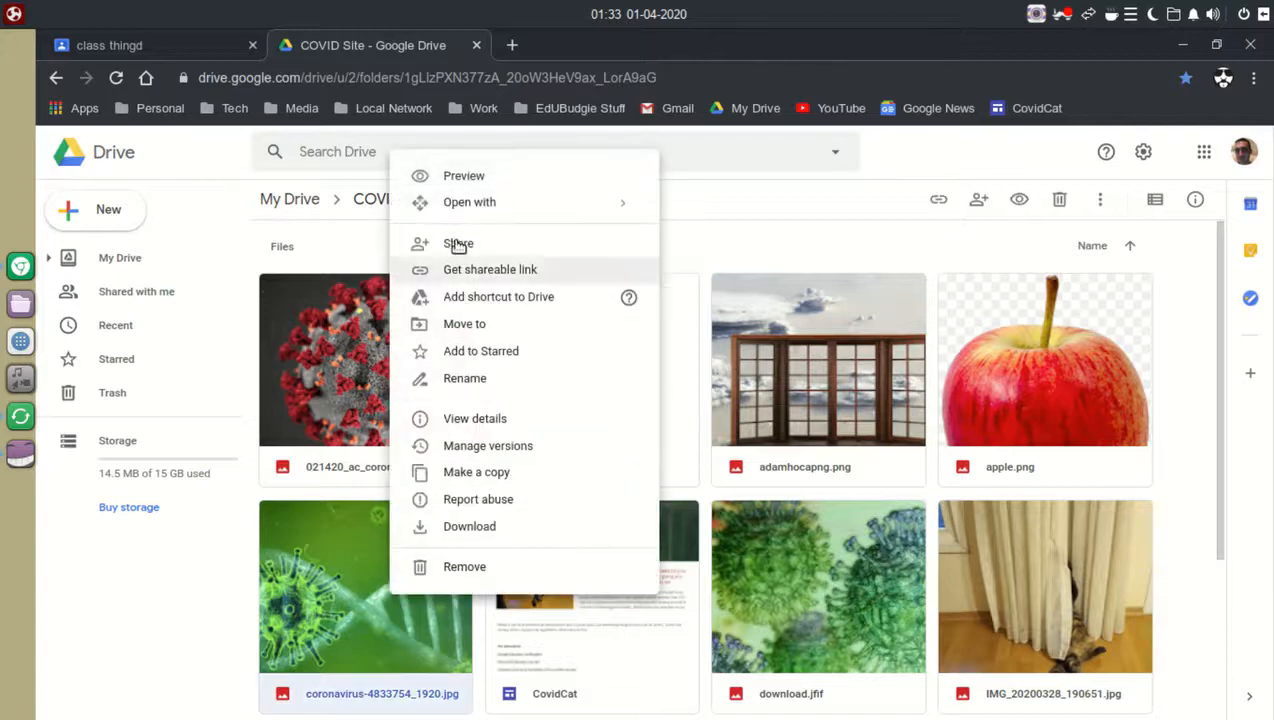
click(476, 526)
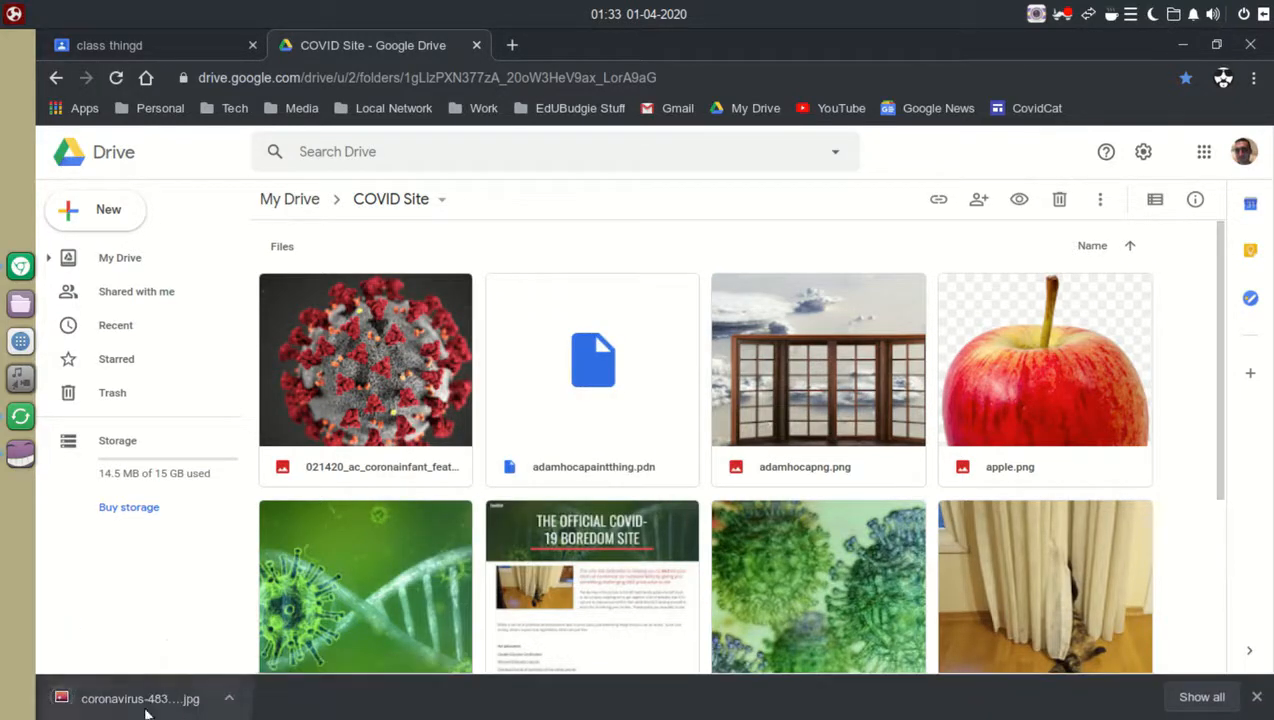
click(476, 45)
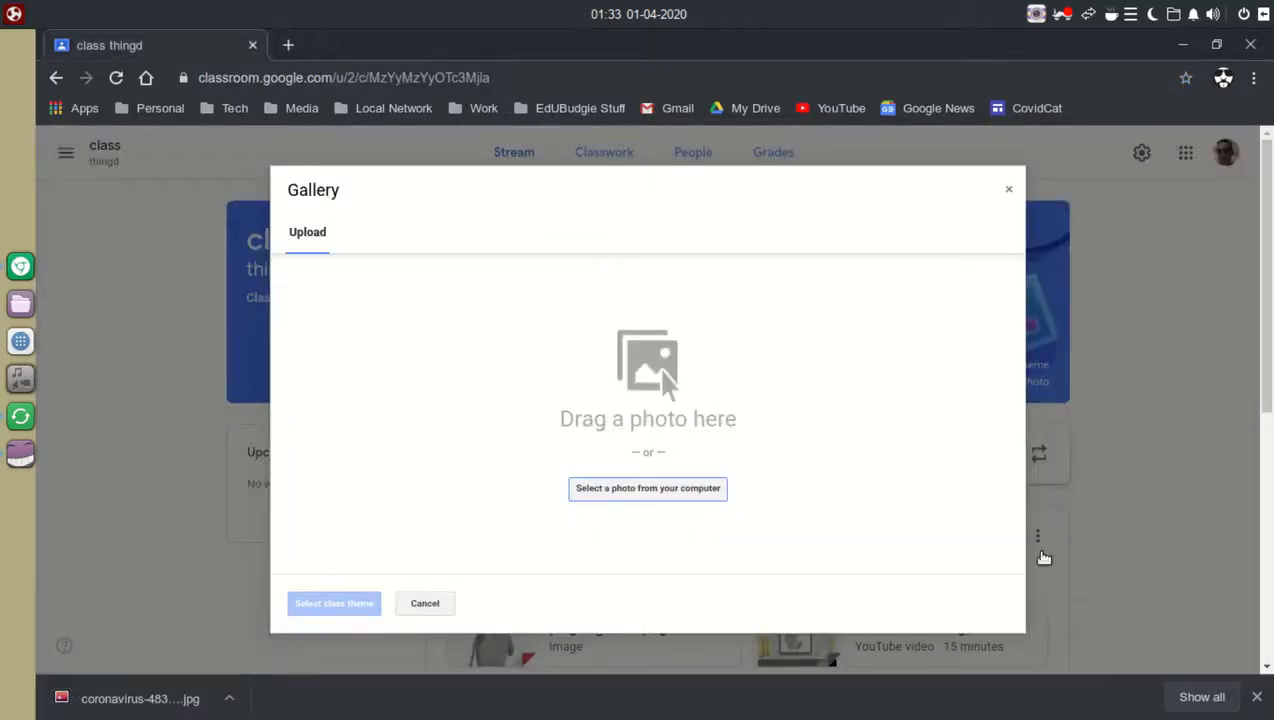
Upload coronavirus-4833754_1920.jpg from the Desktop folder as the class header photo.
click(647, 488)
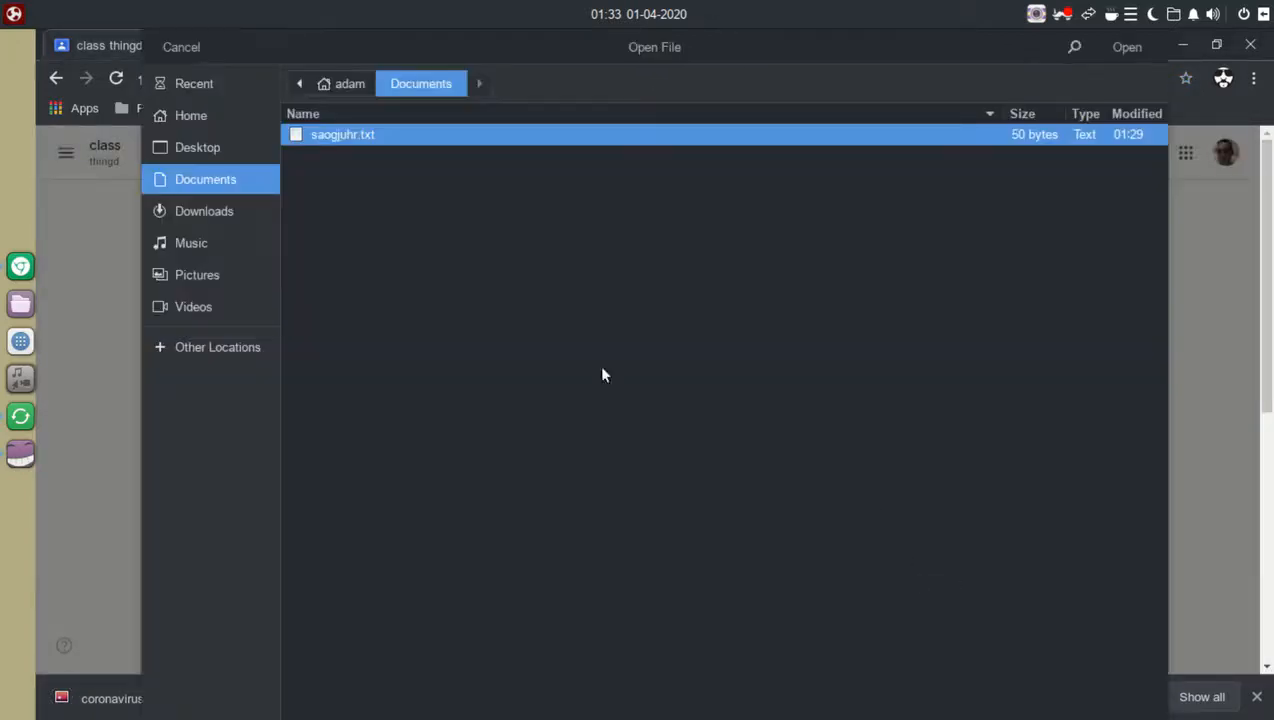
click(215, 150)
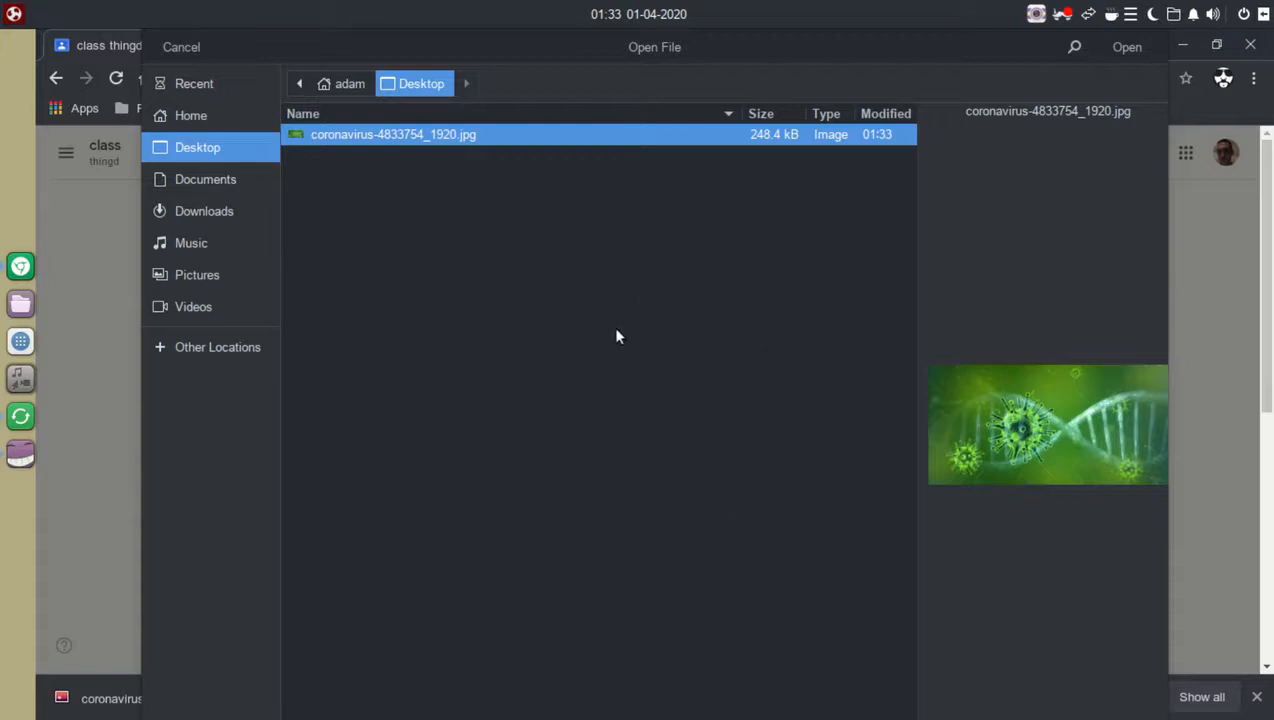
click(200, 214)
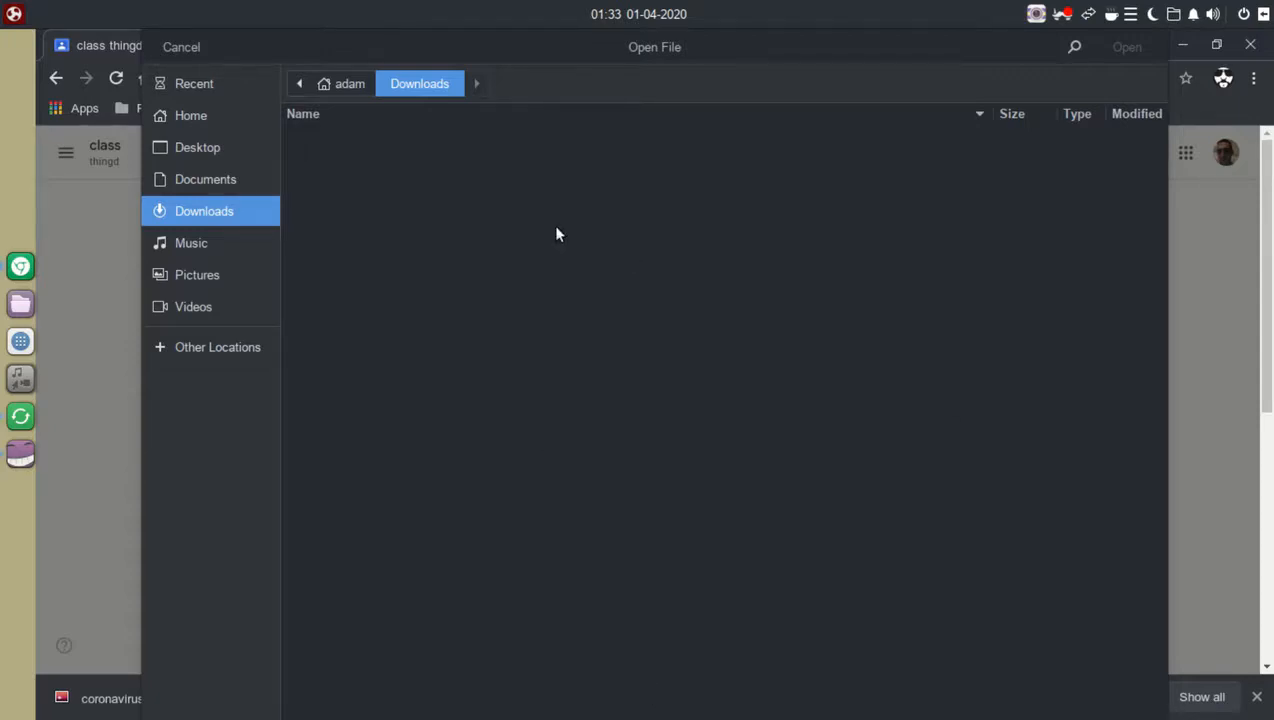
click(205, 148)
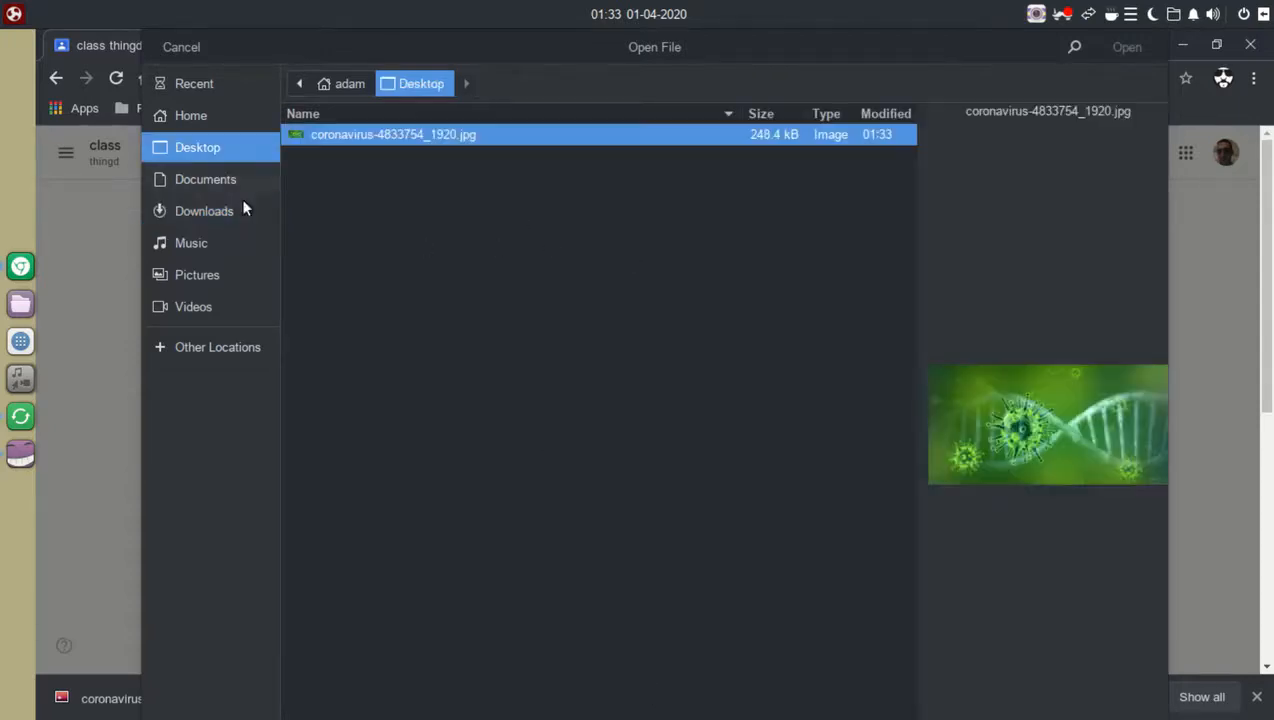
click(353, 128)
click(1127, 47)
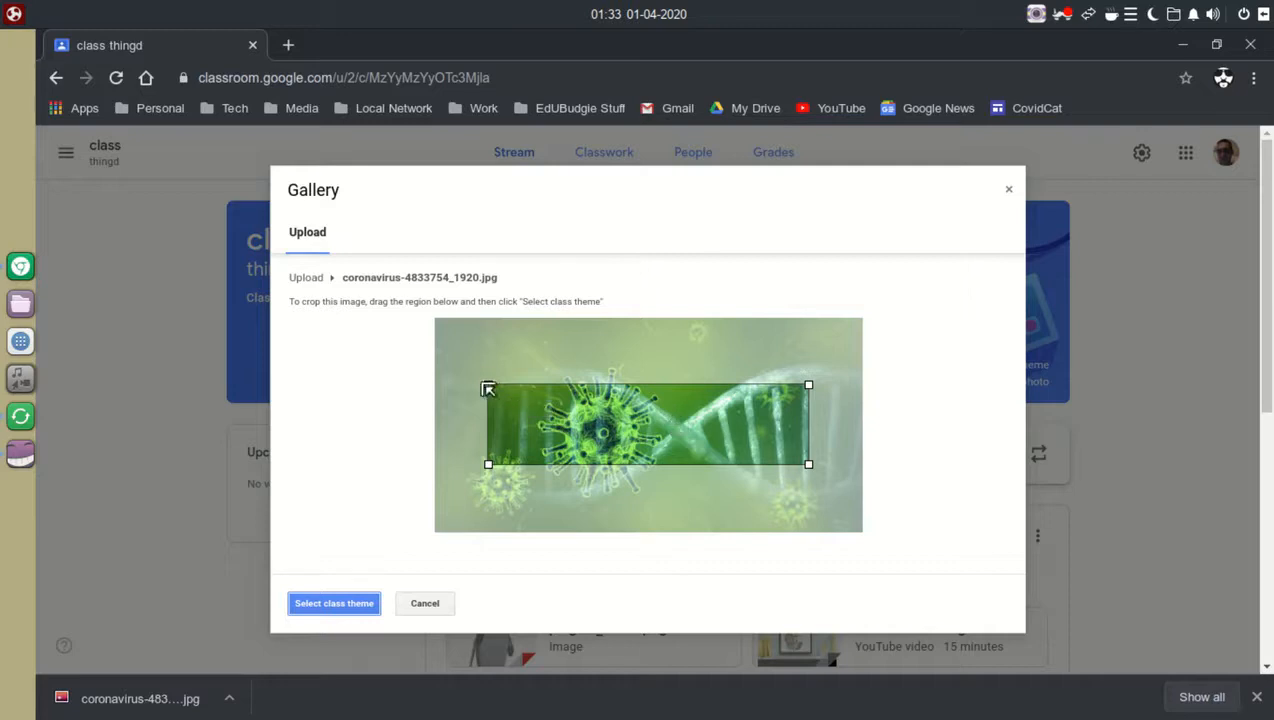
Enlarge the crop region to the photo's full width, apply it as the class theme, and dismiss the downloads bar.
drag(488, 384, 387, 306)
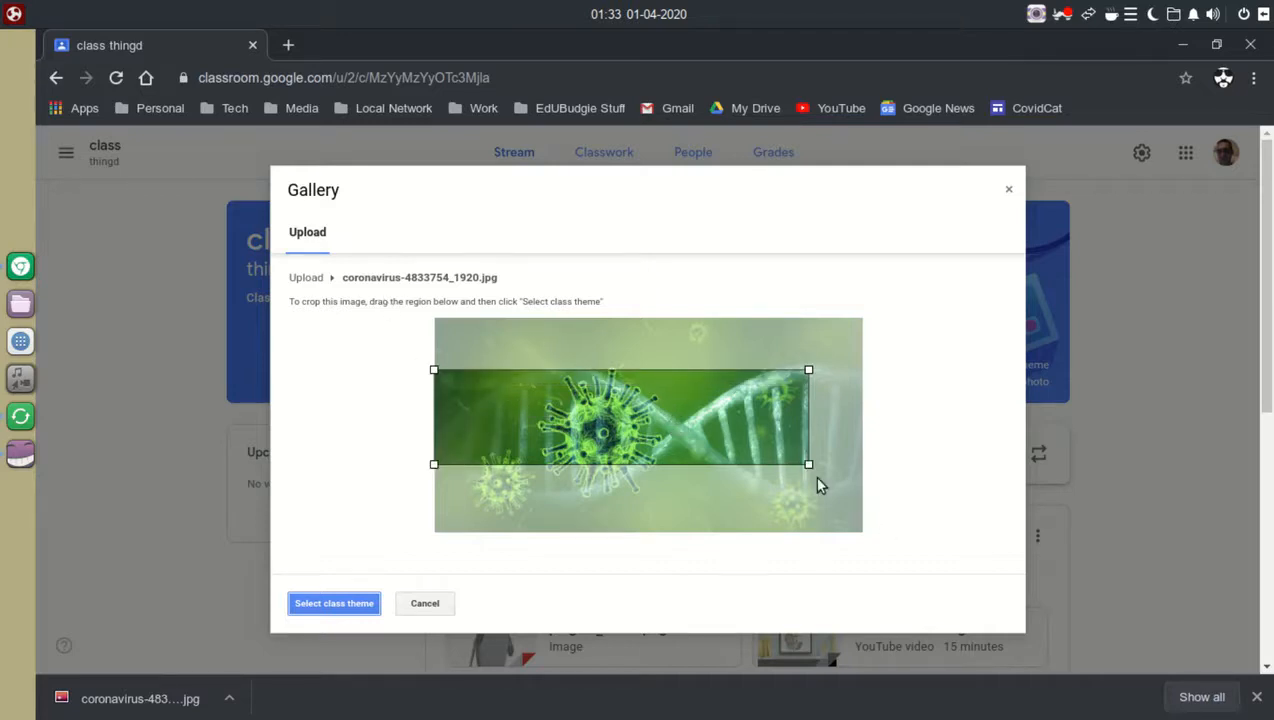
drag(808, 464, 968, 556)
drag(769, 432, 740, 424)
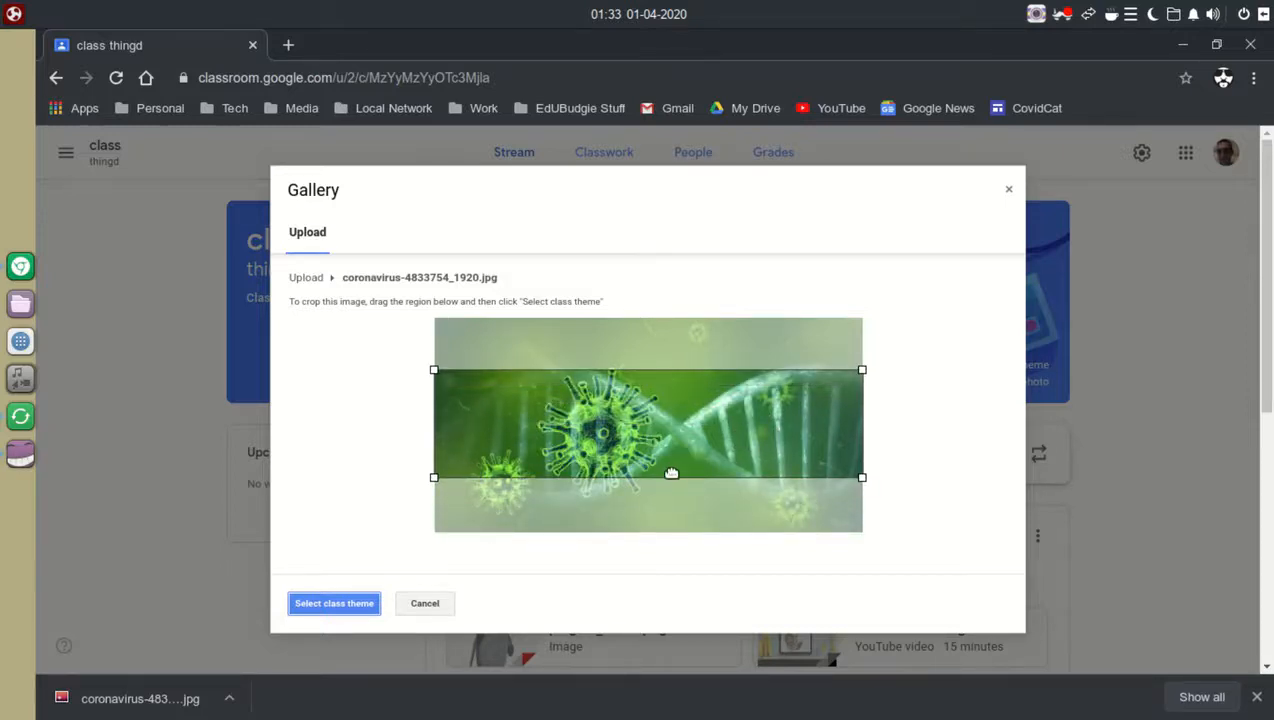
click(305, 603)
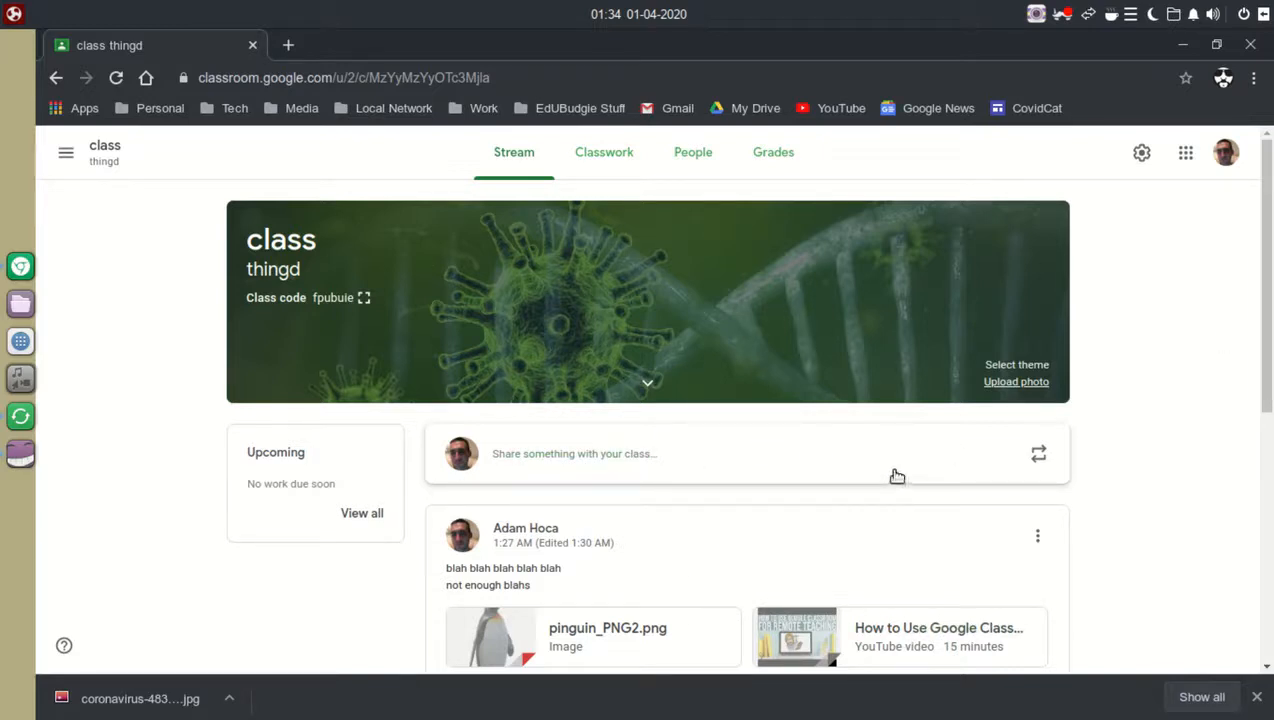
click(1257, 698)
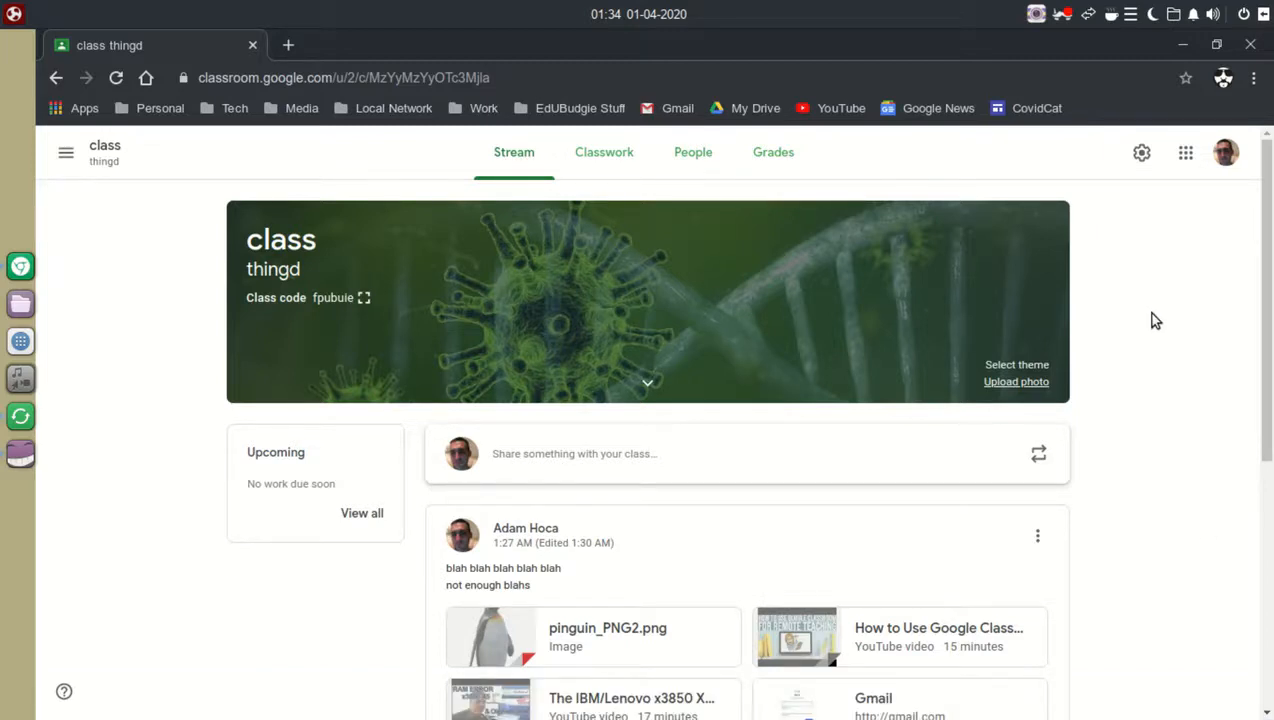
From the Classwork page, open Google Calendar and the Class Drive folder in new tabs, view both, and return to Classwork.
click(600, 155)
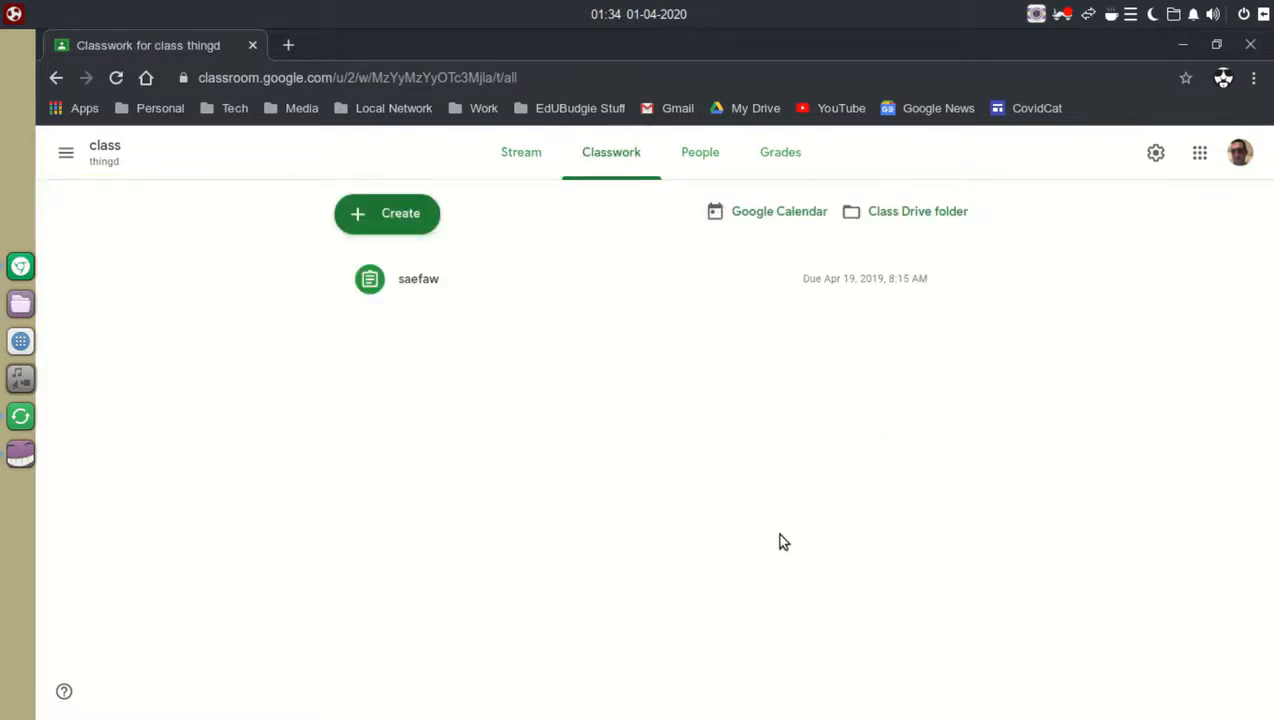
right_click(780, 216)
click(822, 232)
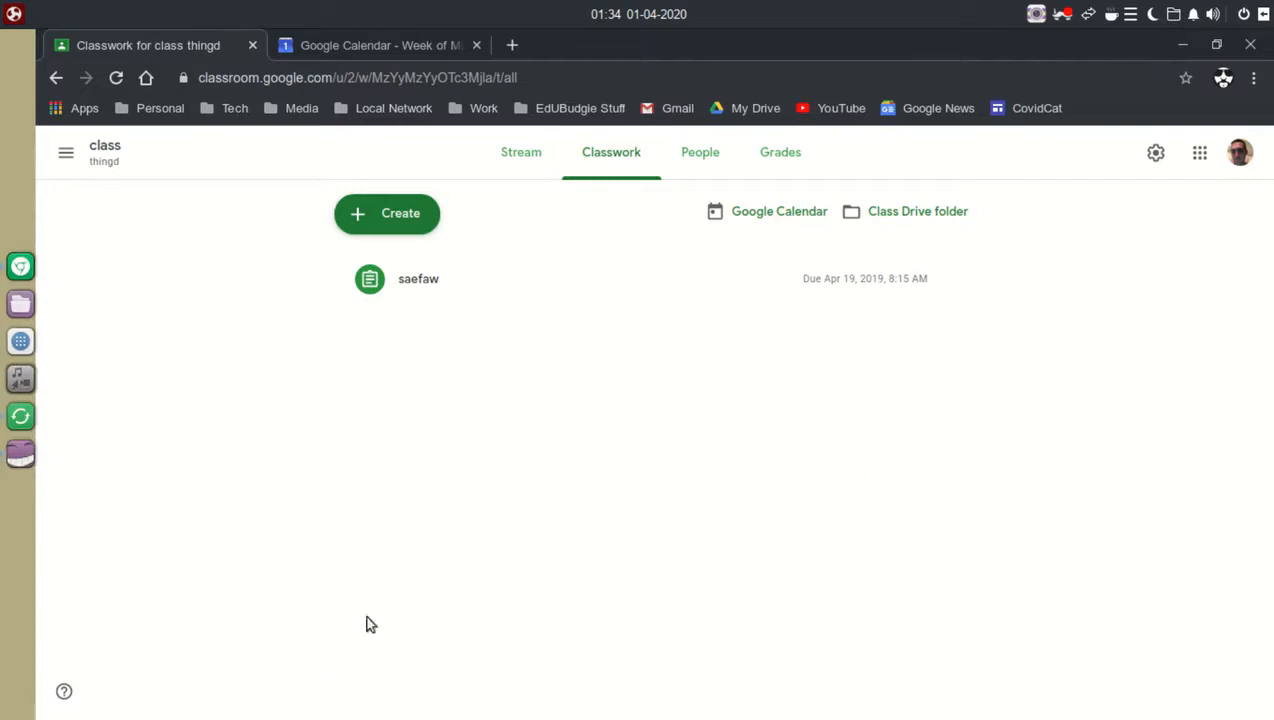
right_click(902, 218)
click(938, 234)
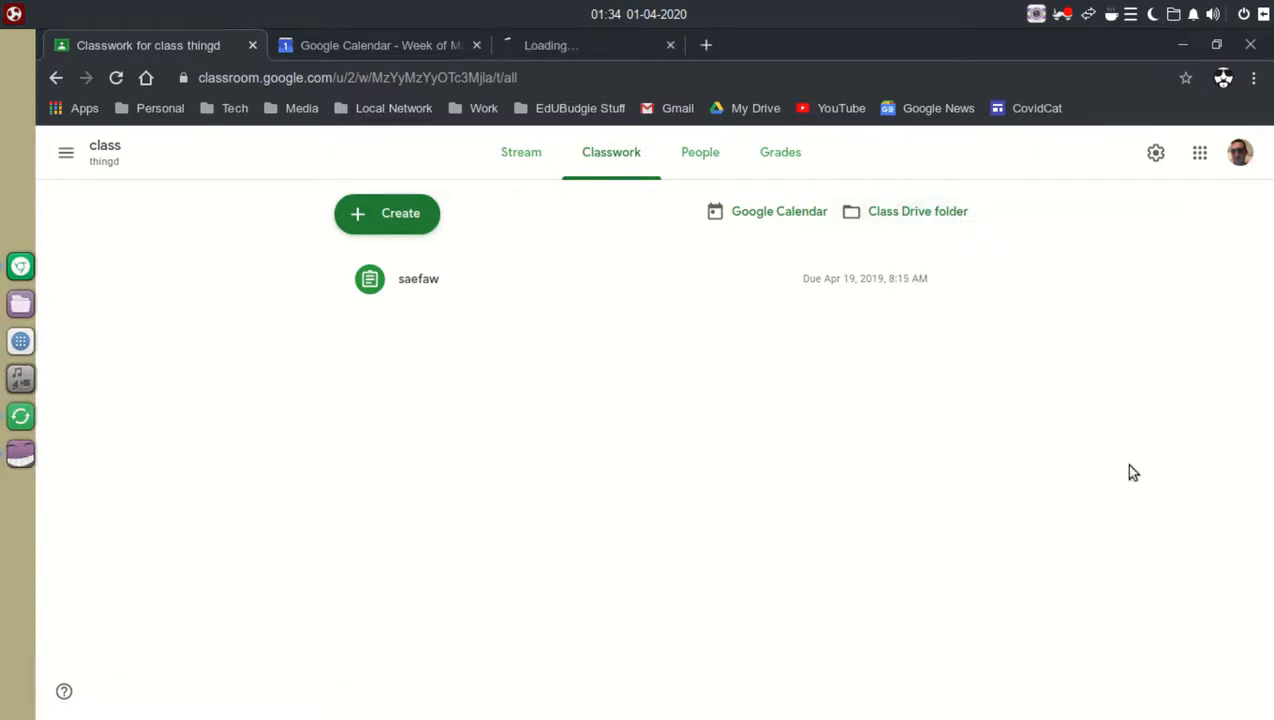
click(389, 47)
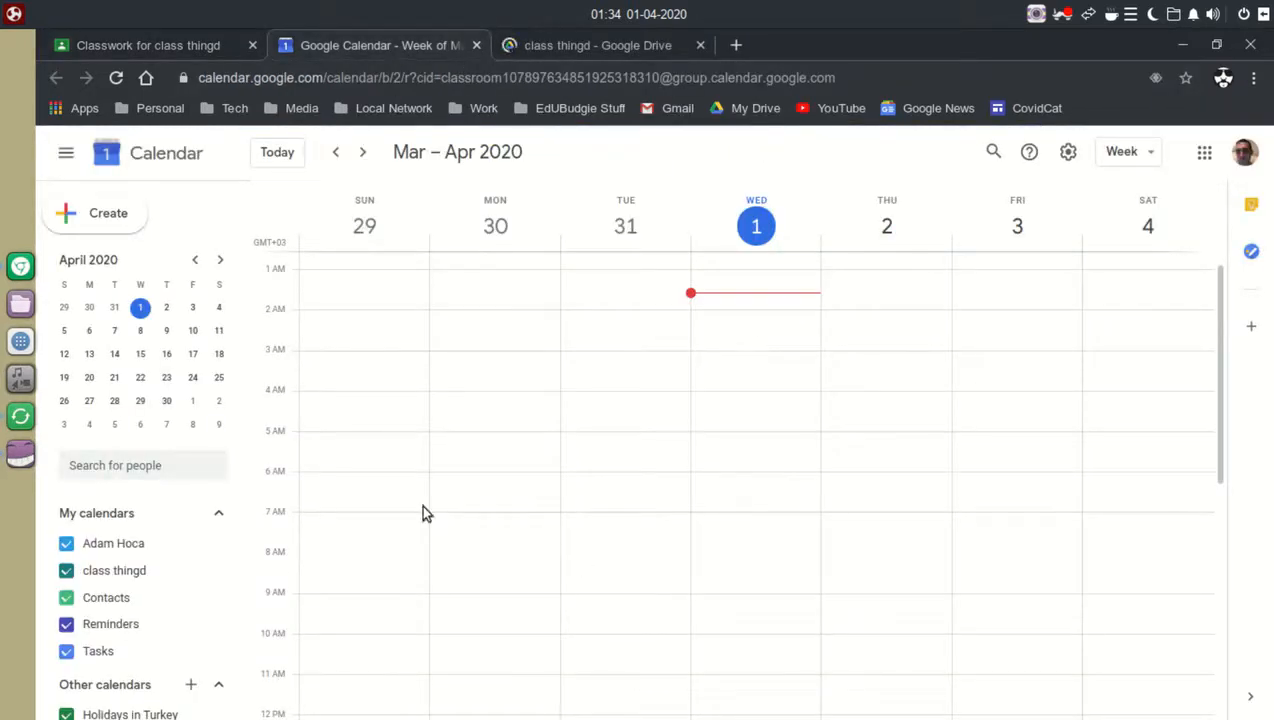
click(562, 50)
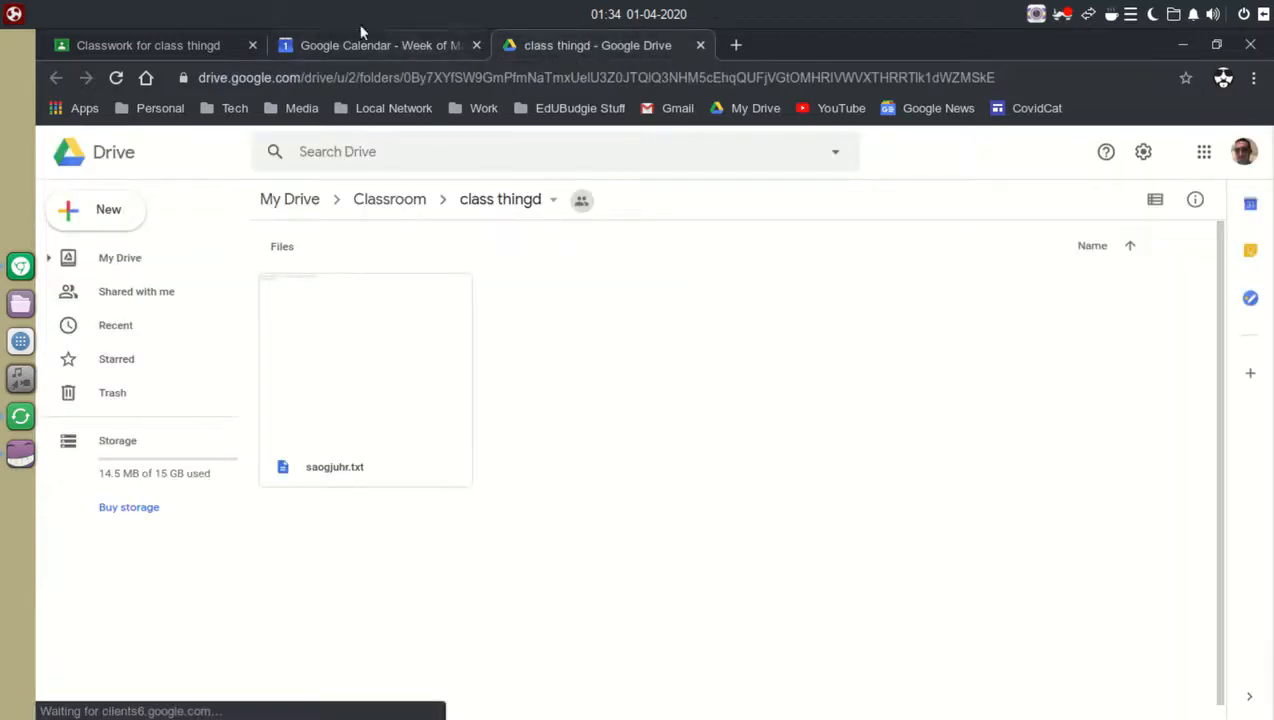
click(84, 44)
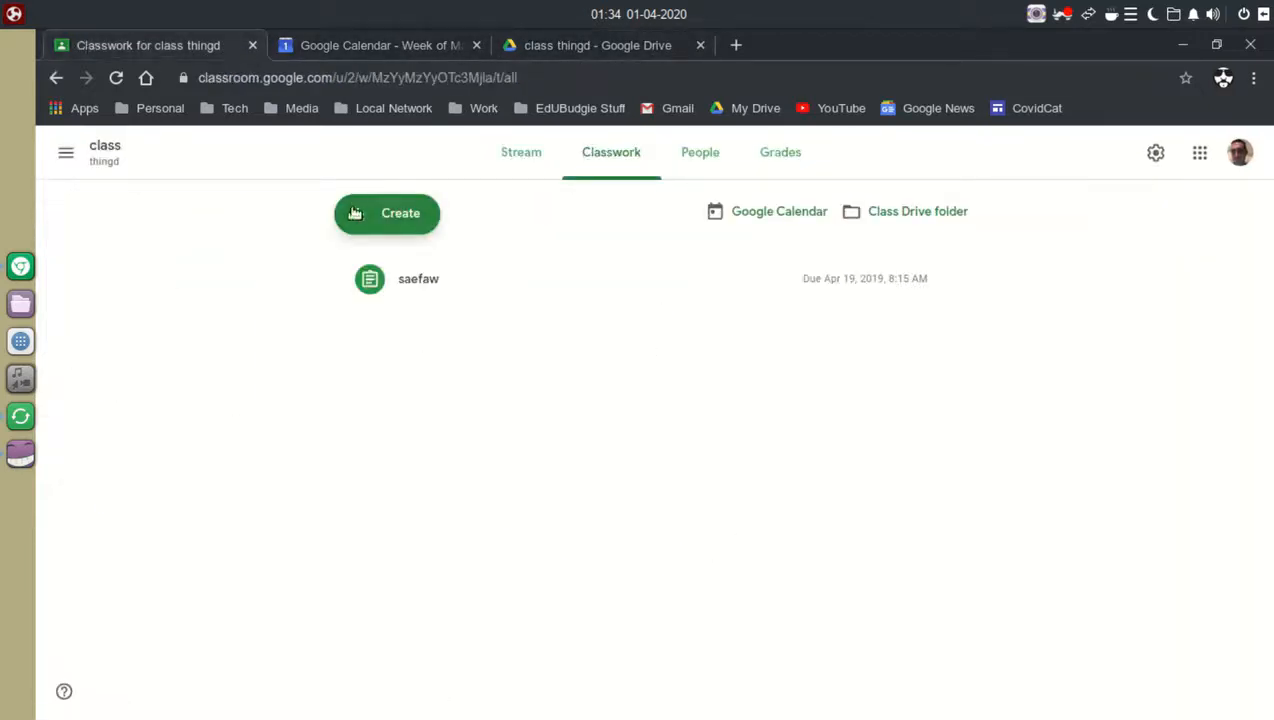
Start a new classwork assignment and dismiss the tip about adding or creating materials.
click(387, 213)
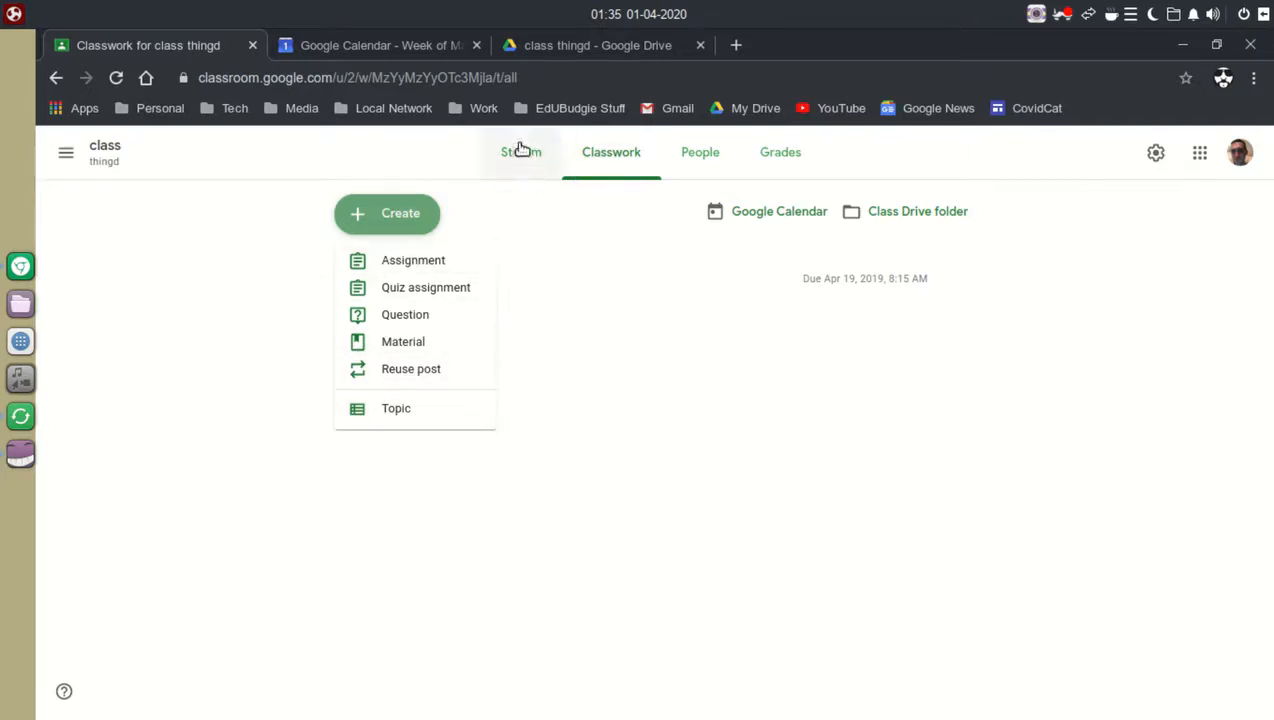
click(443, 262)
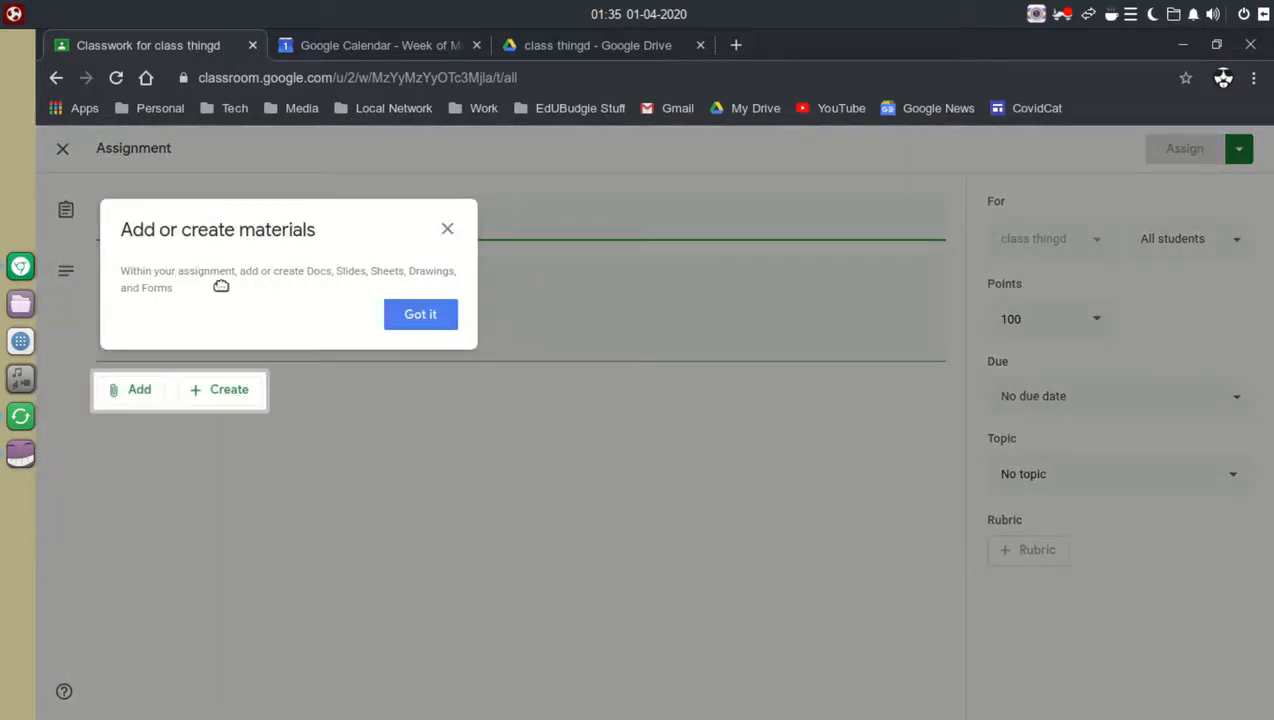
click(441, 316)
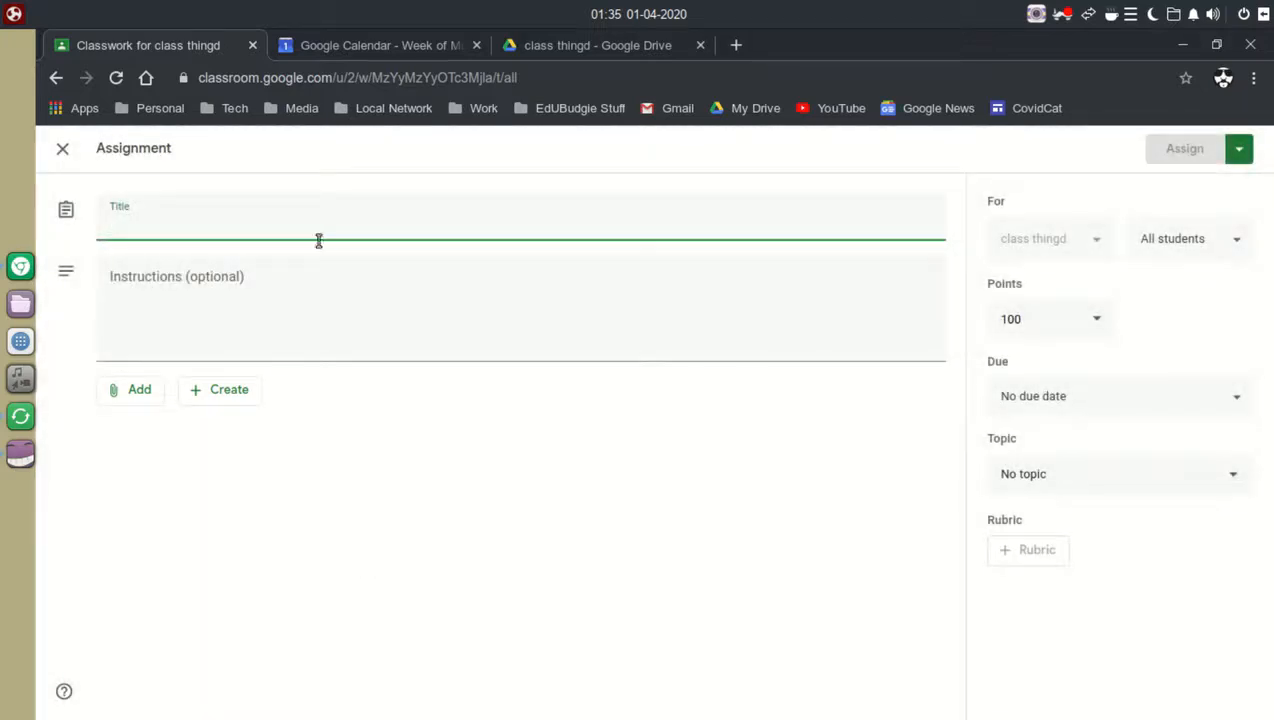
Switch to Google Drive, go to My Drive, and create a new Google Docs document there.
click(630, 50)
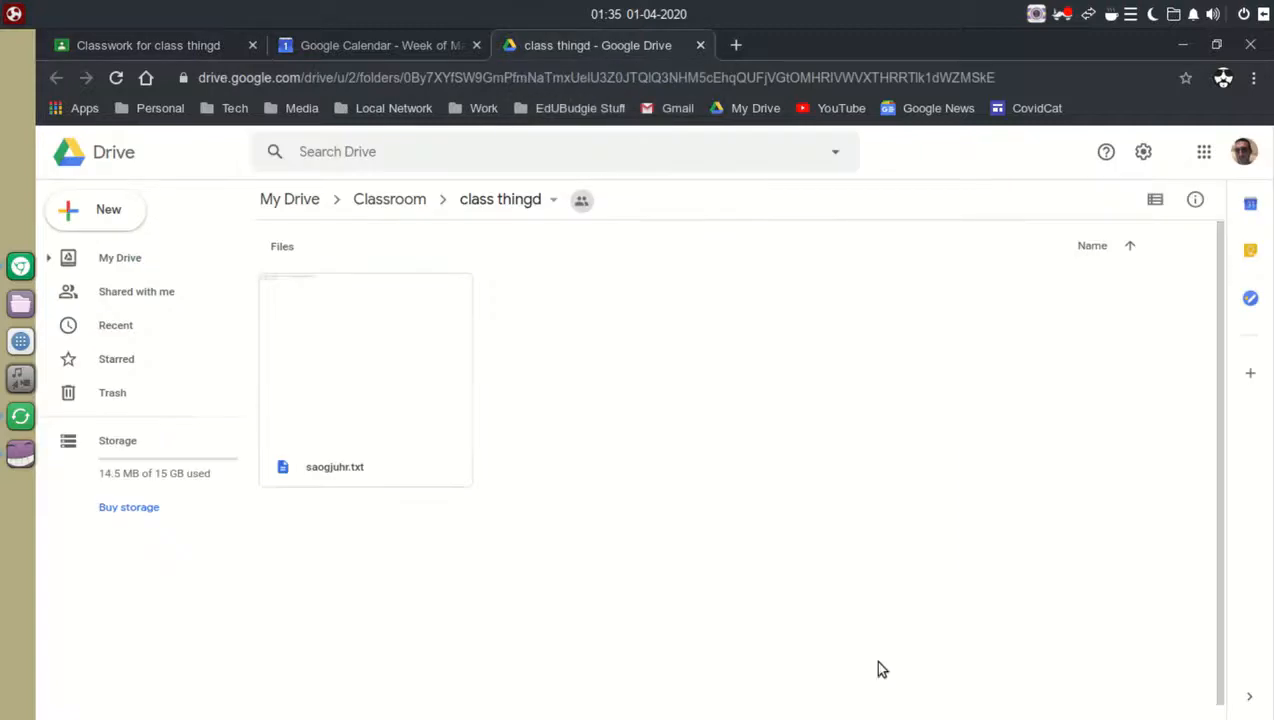
click(286, 203)
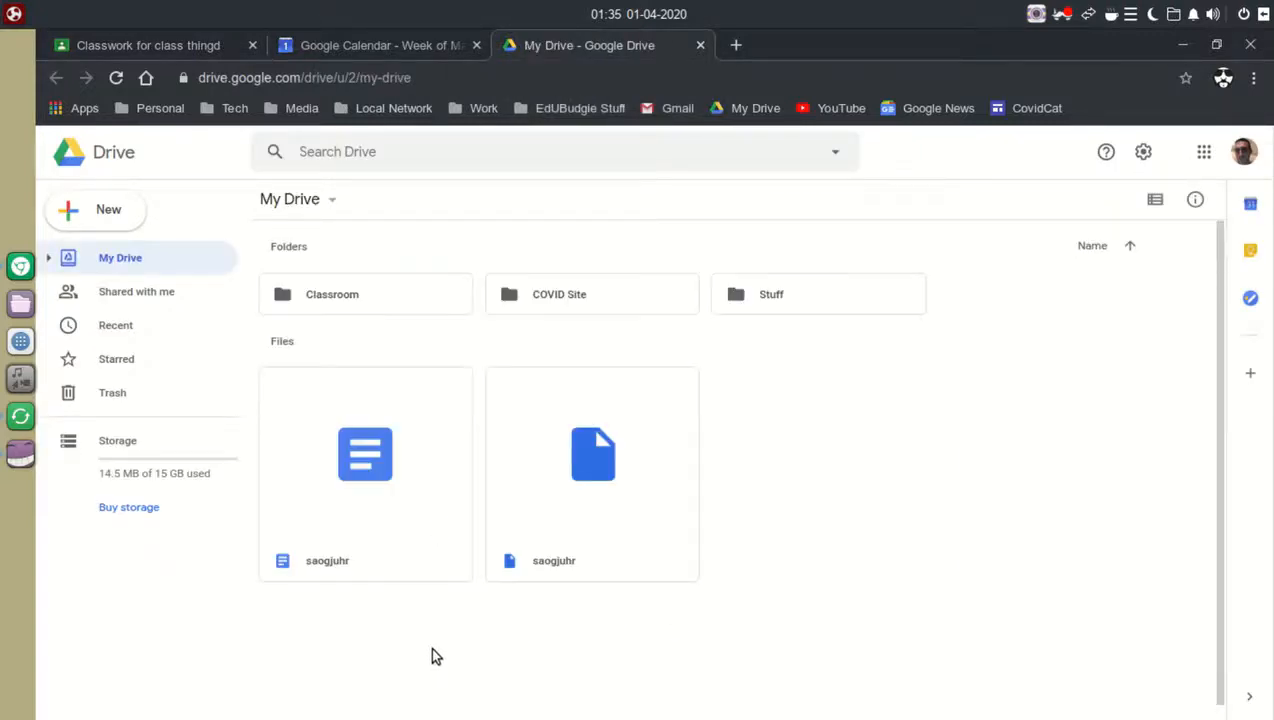
right_click(788, 440)
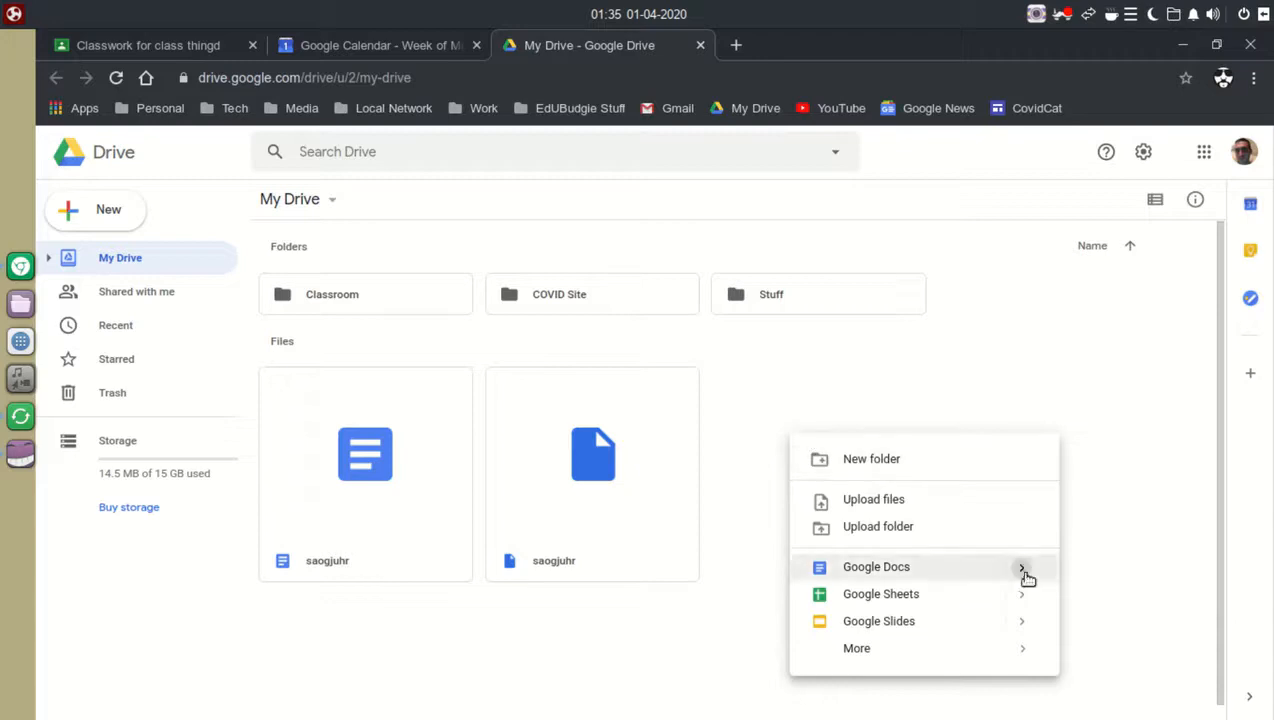
mouse_move(1021, 575)
click(691, 594)
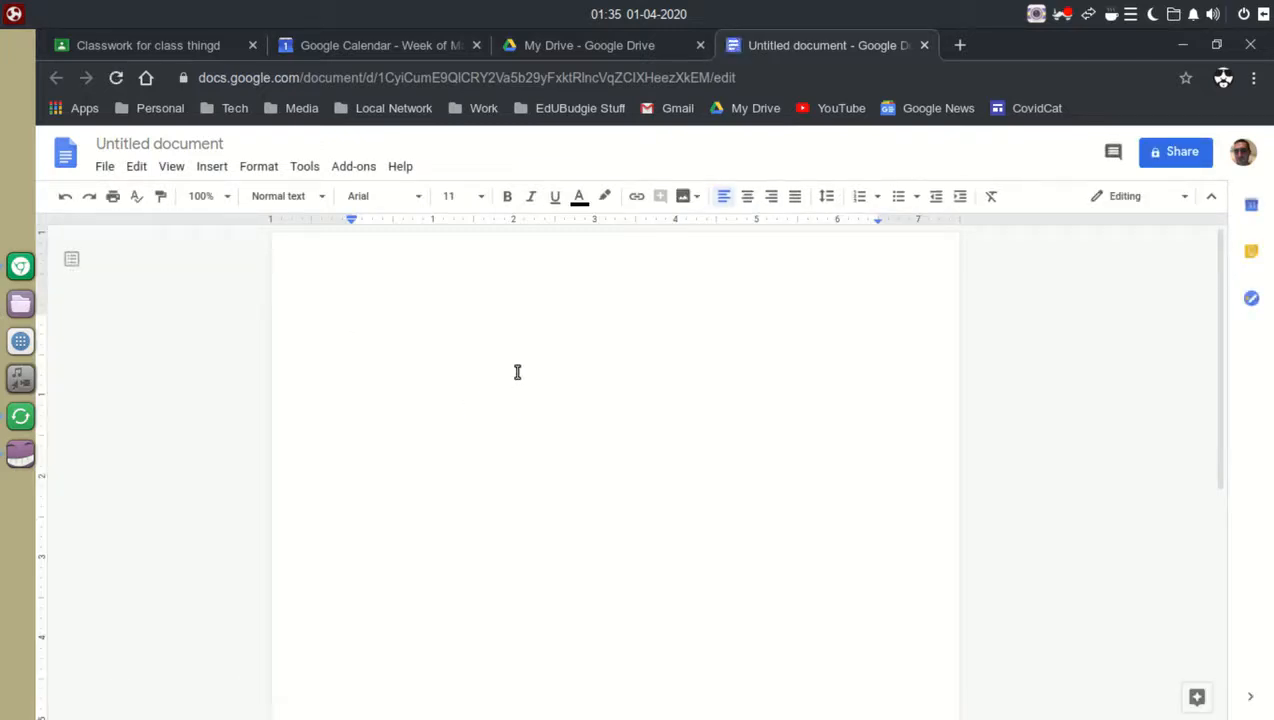
Name the new document "homework assignment for april fools day".
key(alt+Tab)
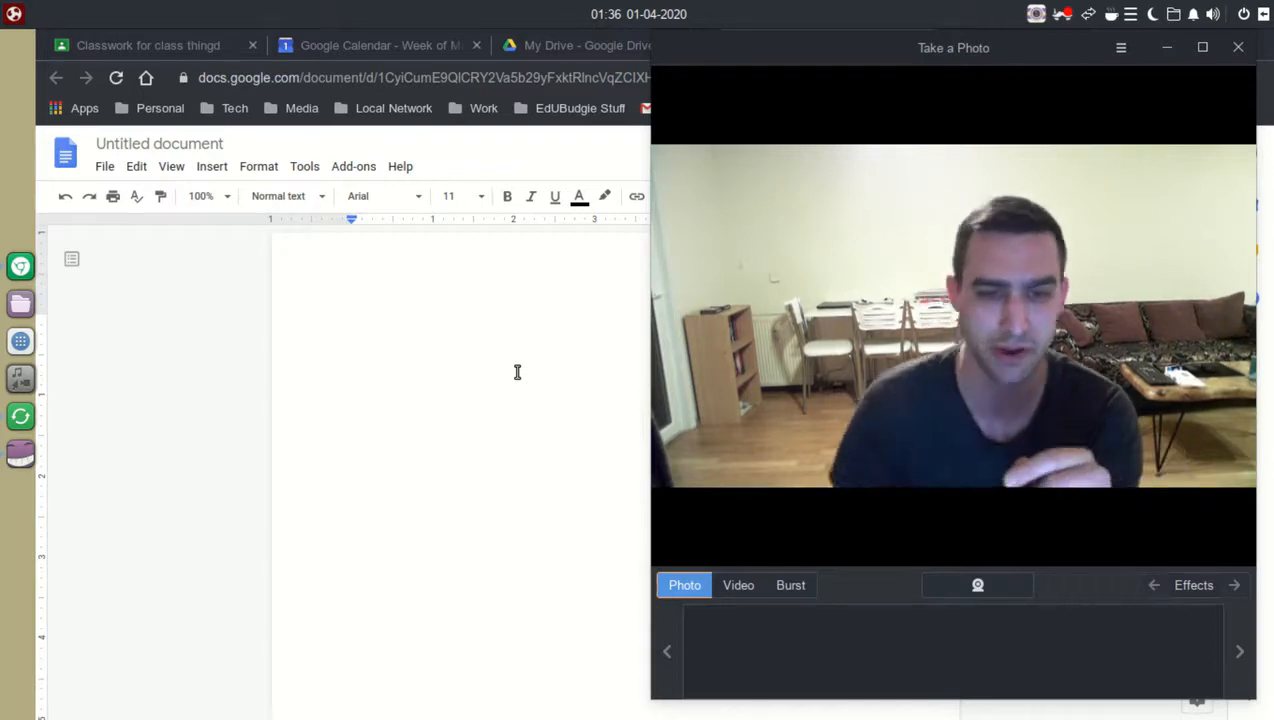
click(196, 143)
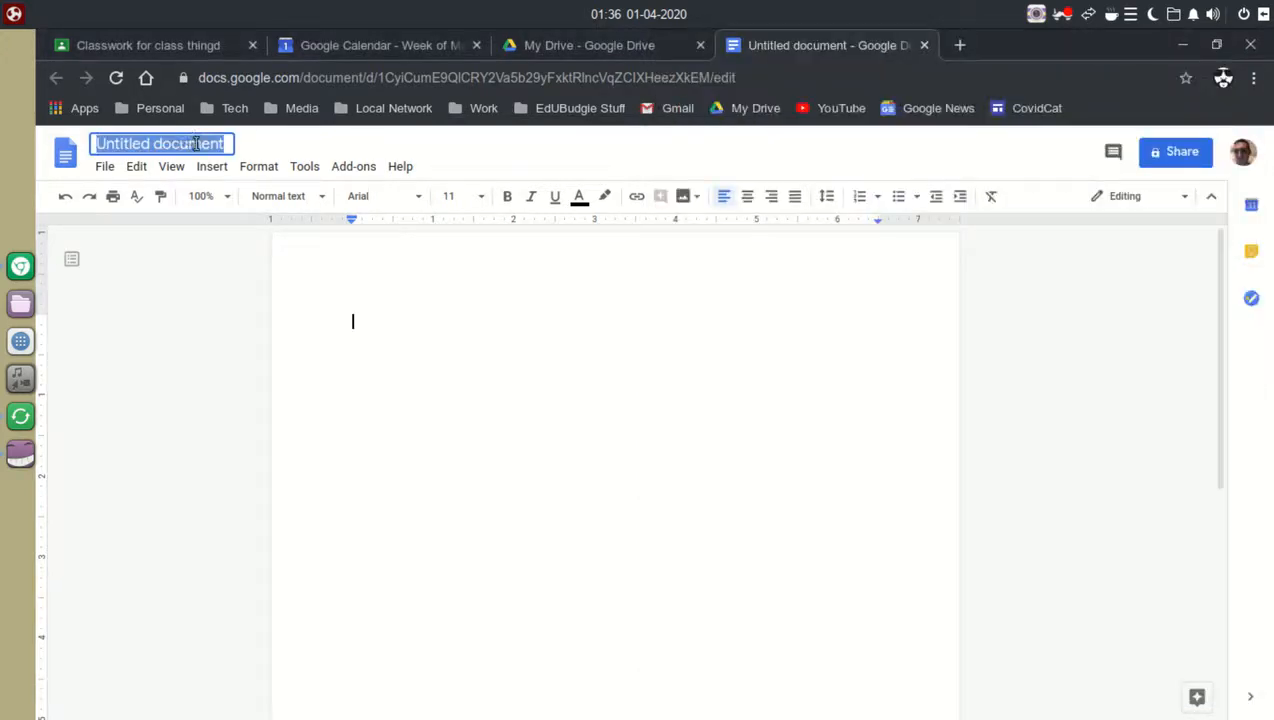
text(homewo)
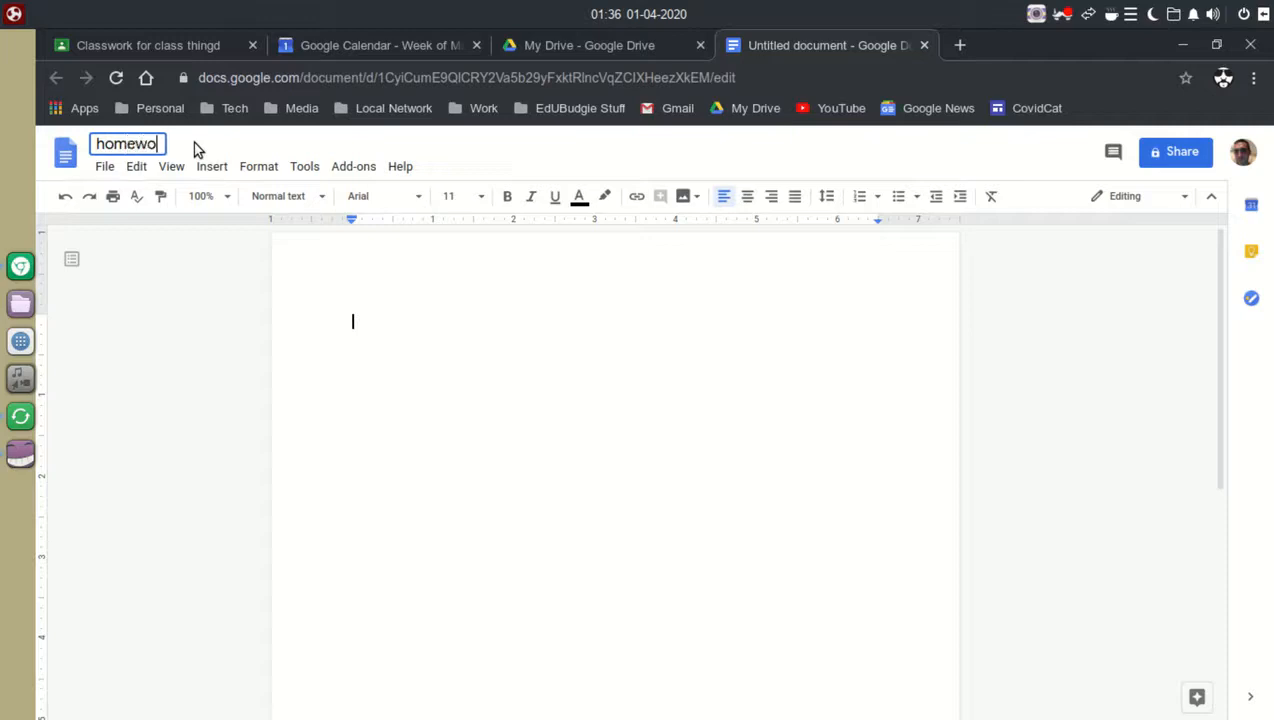
text(rk assignment )
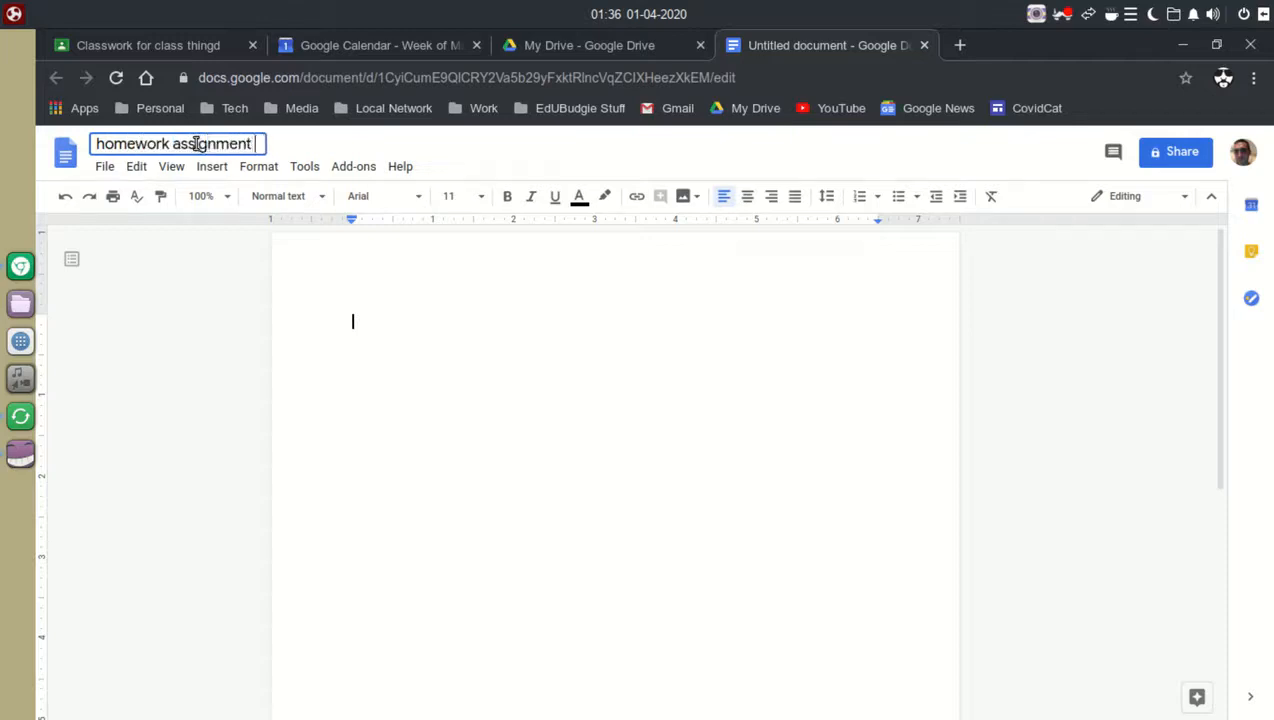
text(for april fools day)
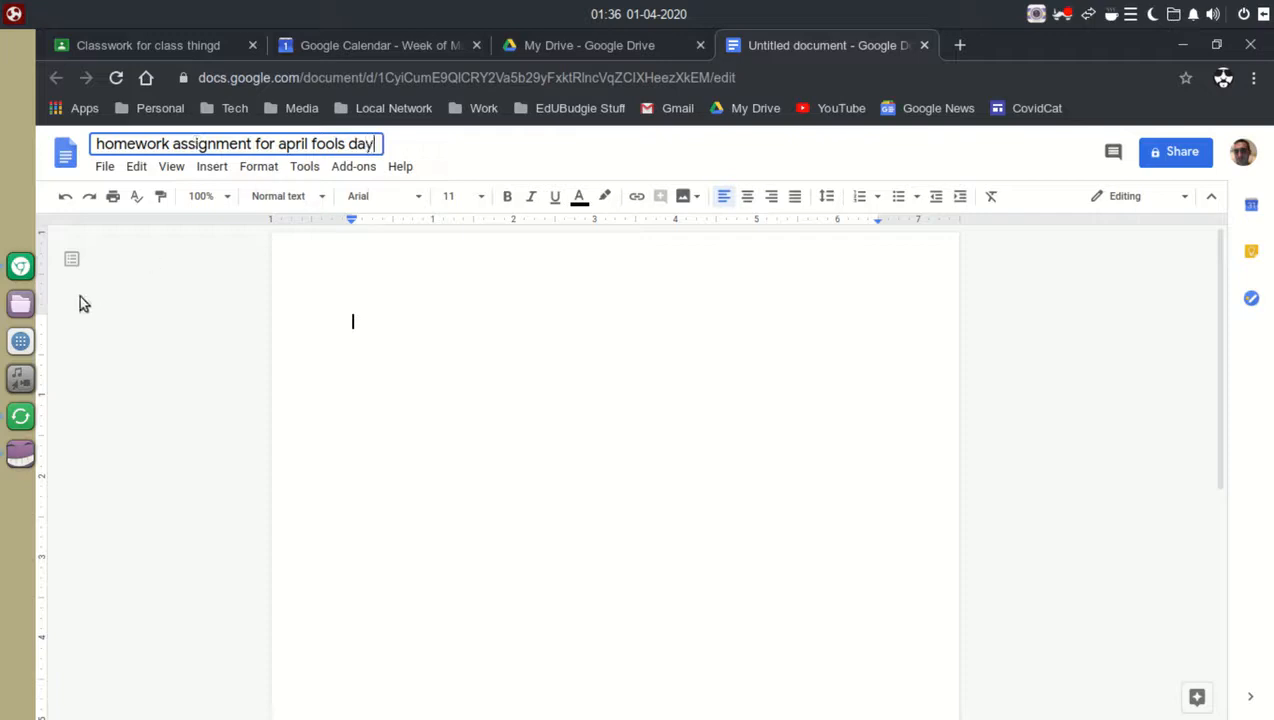
key(Return)
Write "Dont be a fool" in the document body and close the document.
text(dont)
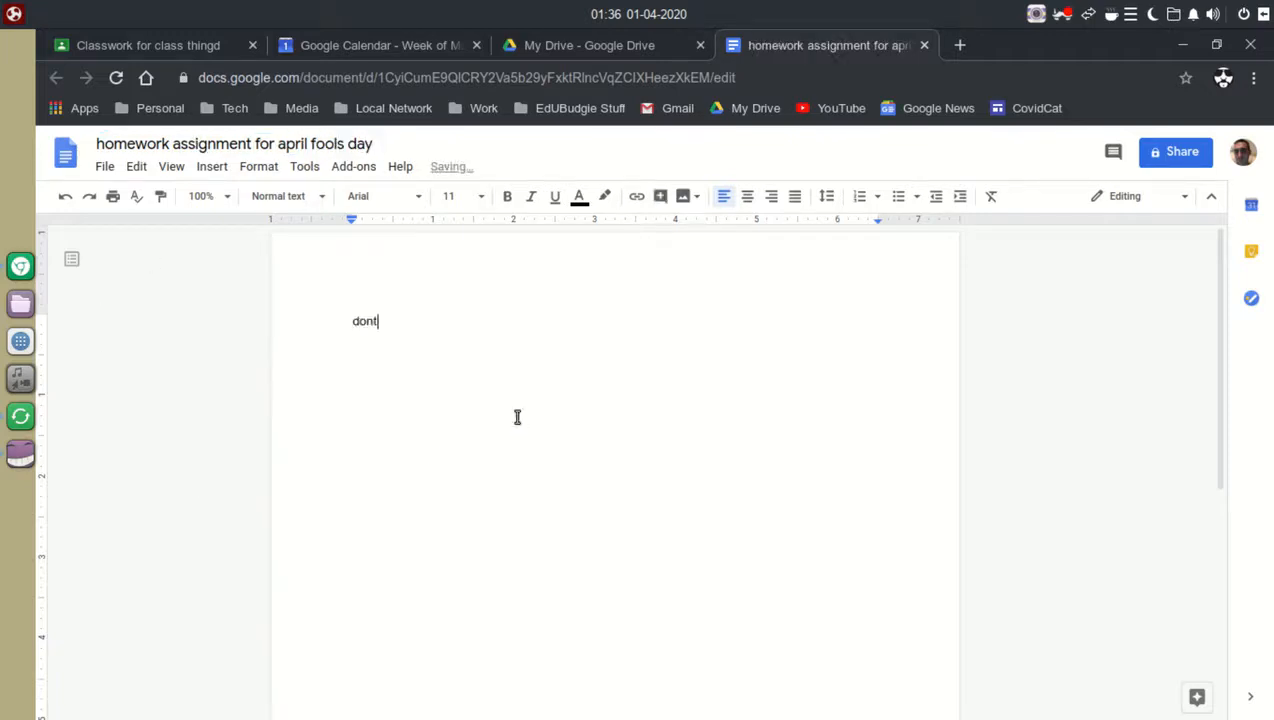
text( be a fool)
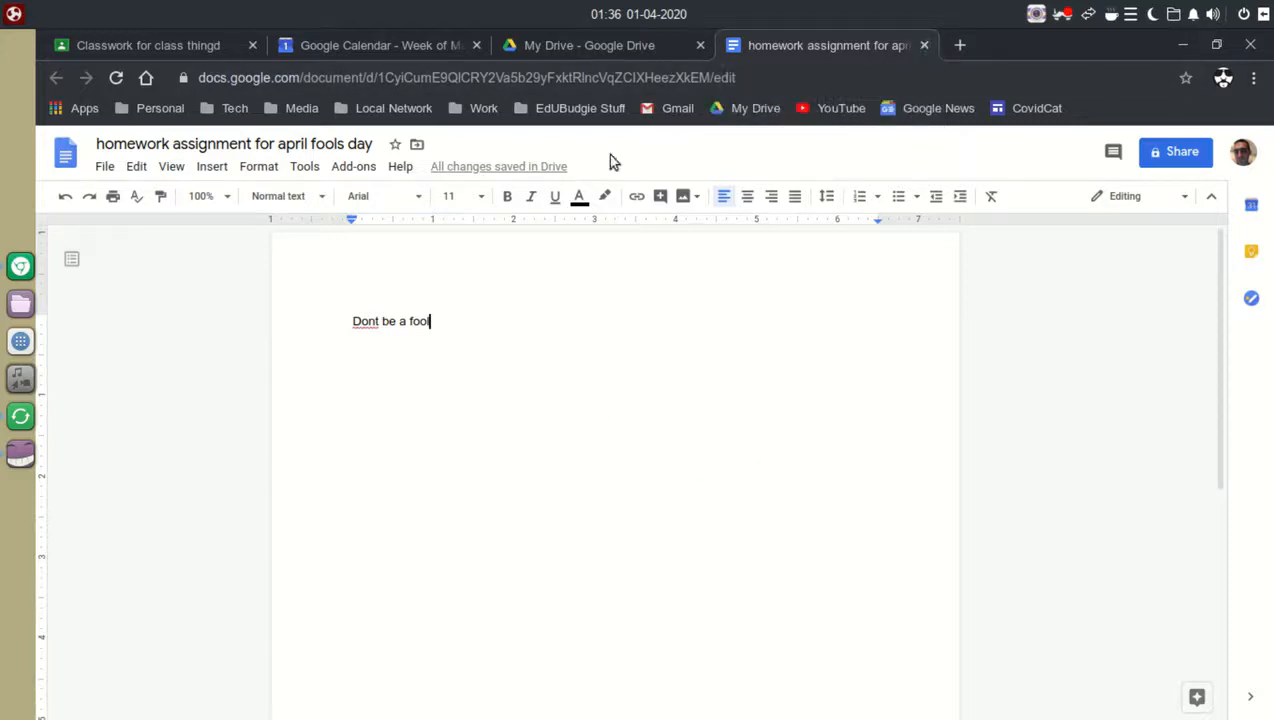
key(ctrl+w)
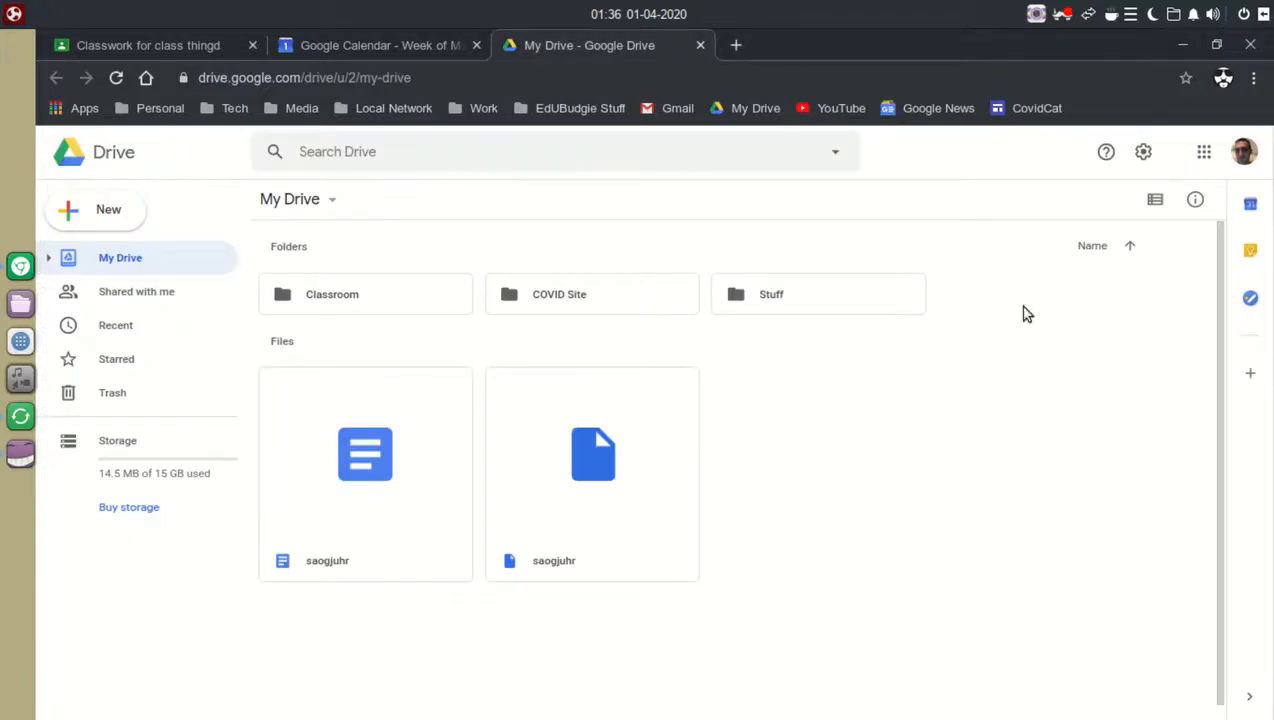
Show My Drive as a list, refresh it, and locate the april fools day homework document.
click(1155, 199)
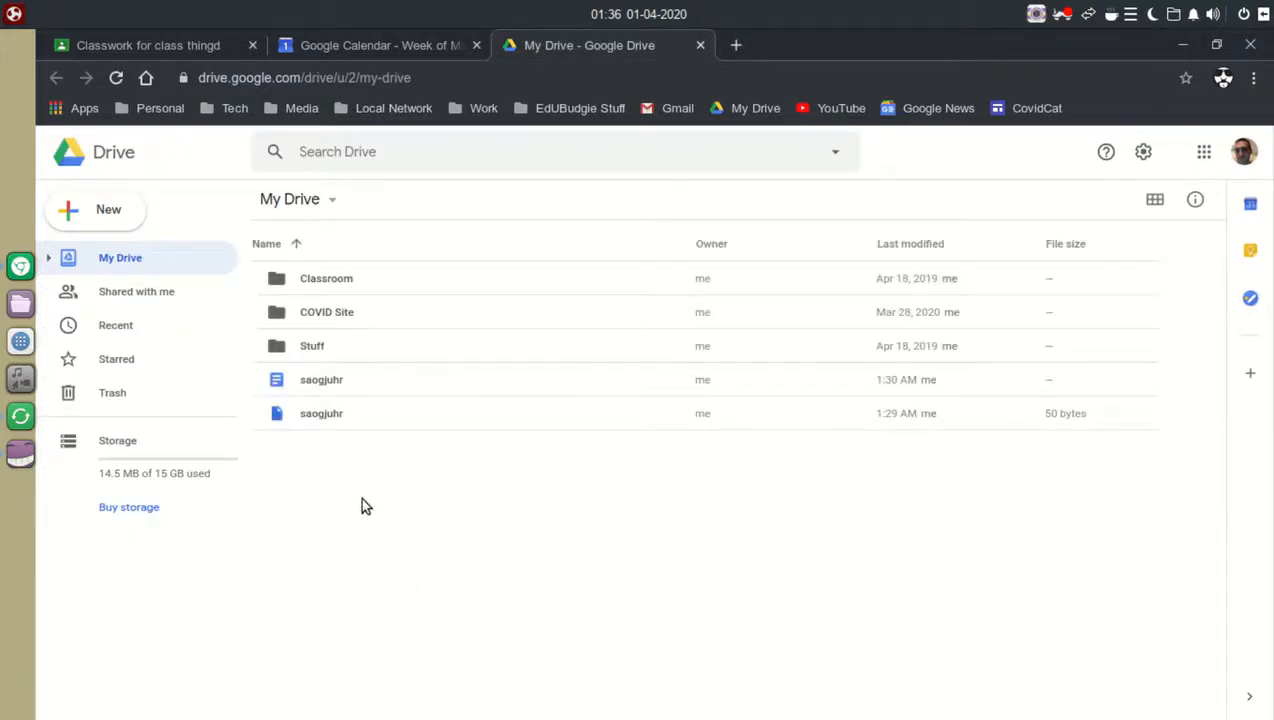
click(117, 78)
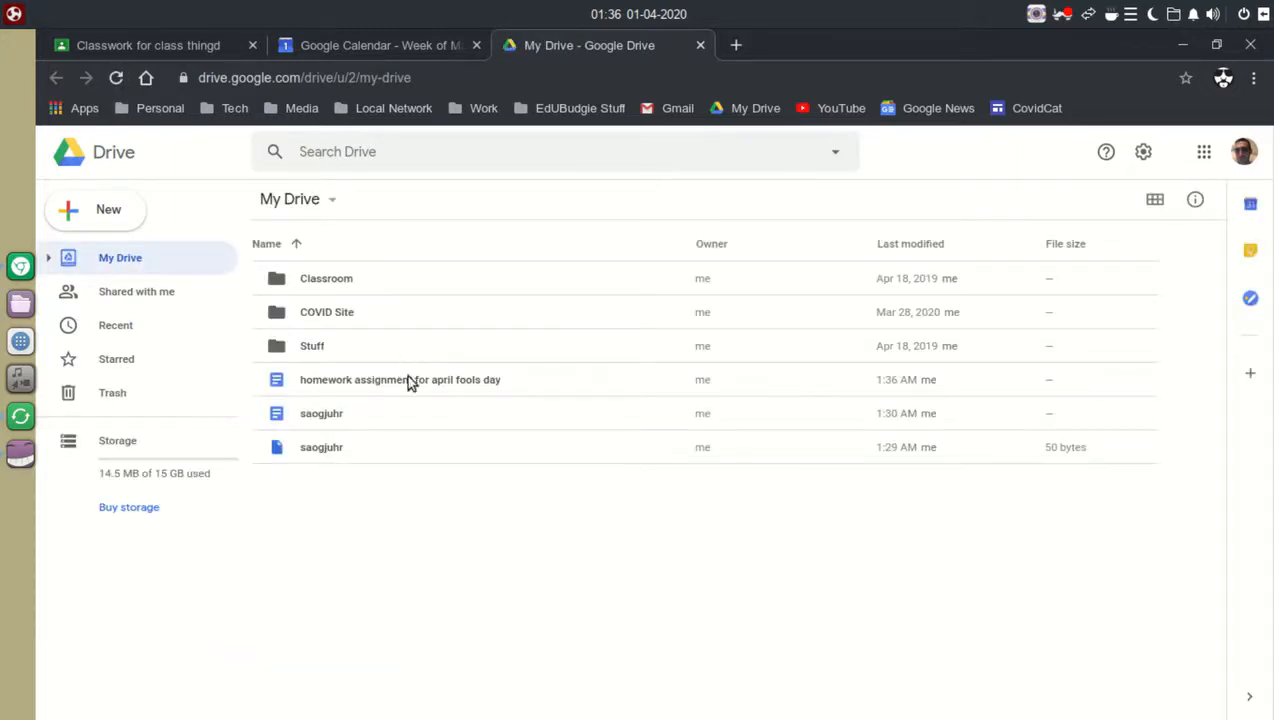
double_click(407, 381)
Return to the Classroom assignment, title it "01APR20 Homework", and open its instructions for editing.
click(180, 46)
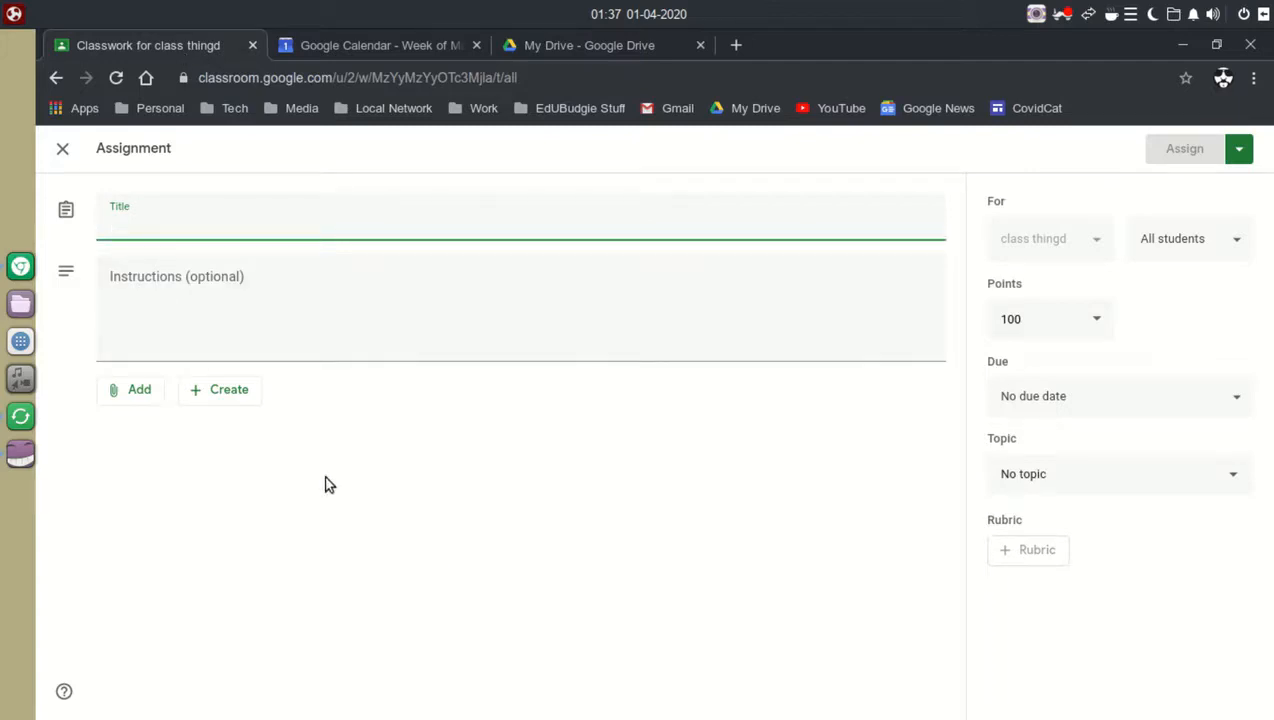
text(01APR20)
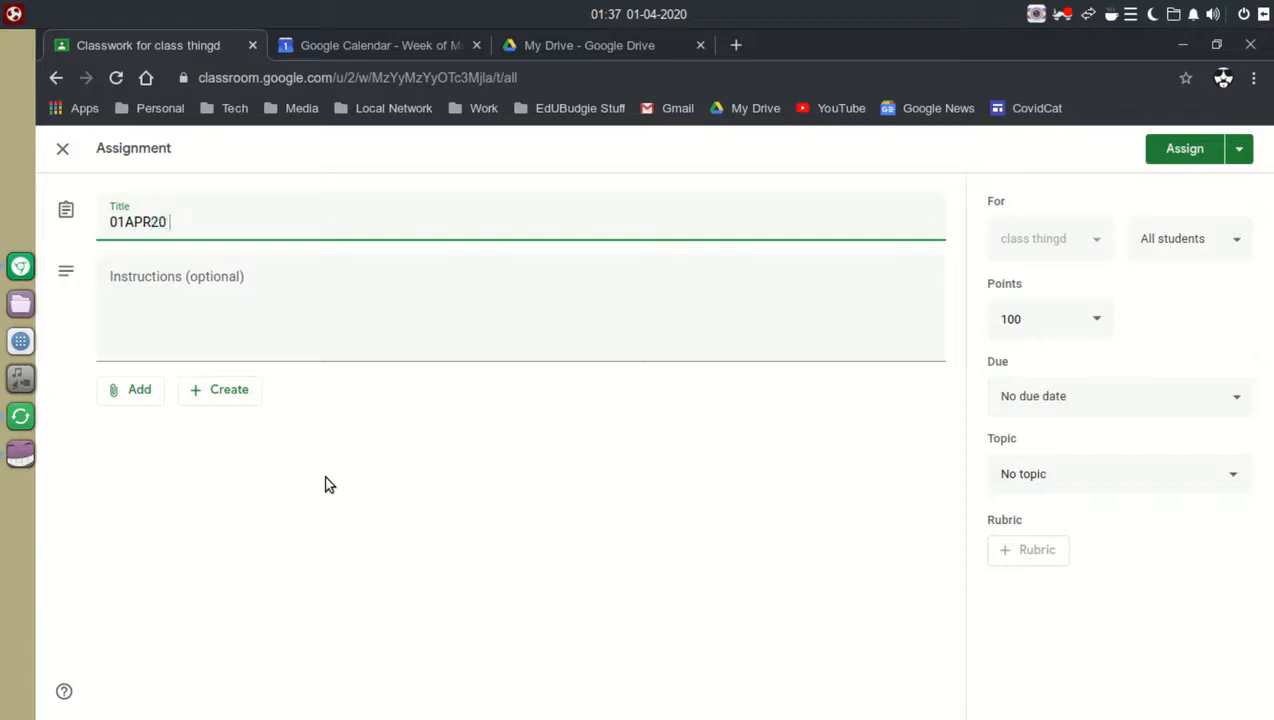
text( Homework)
click(173, 325)
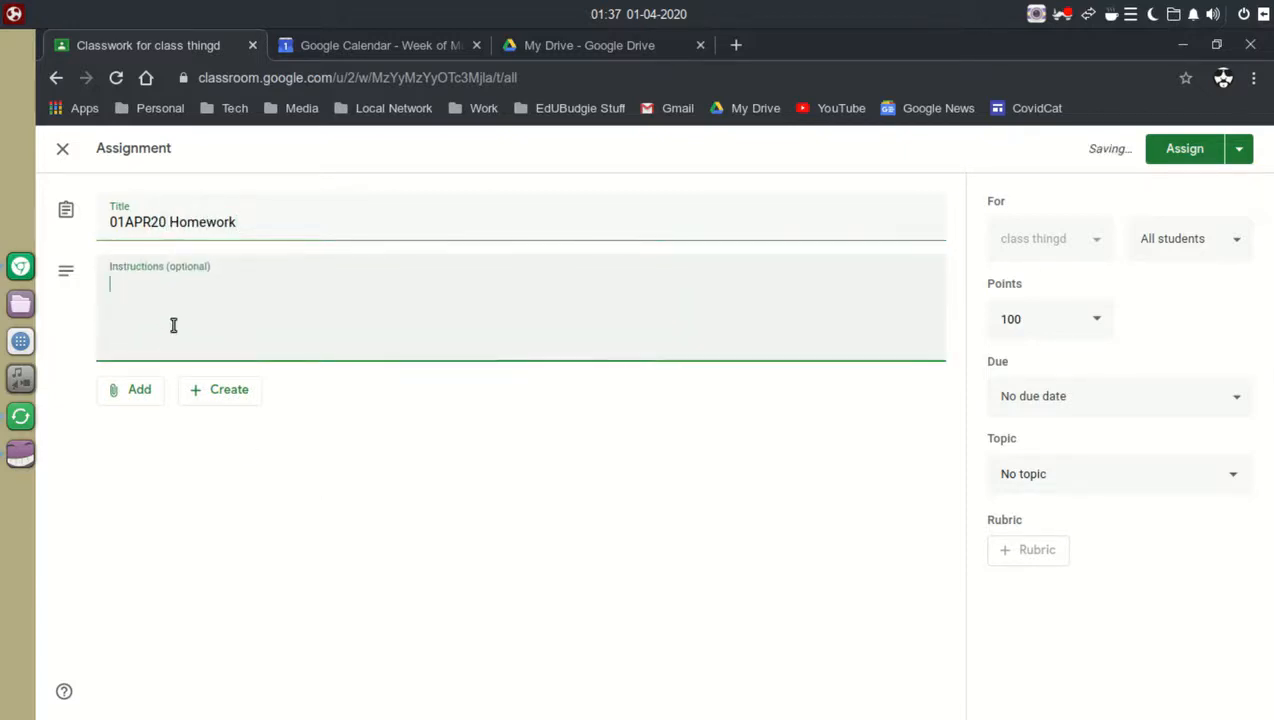
Write "Read the document" as the instructions of the 01APR20 Homework assignment.
text(Read the document)
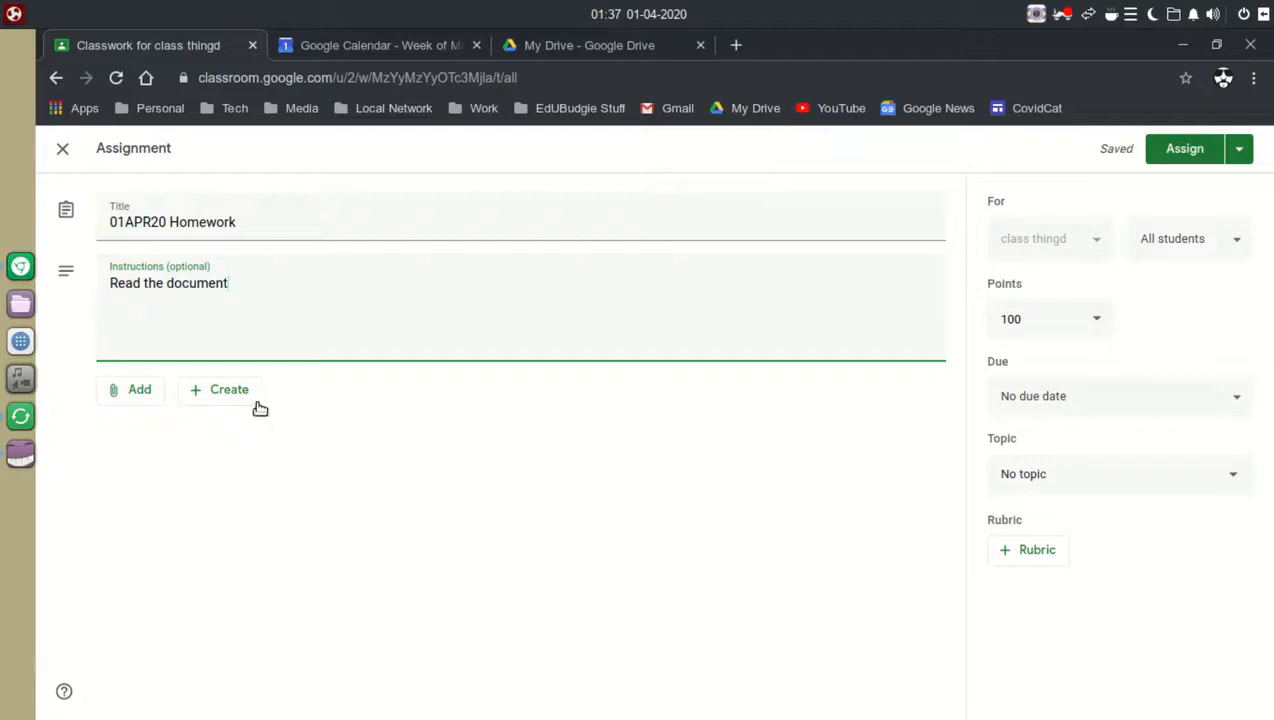
click(110, 394)
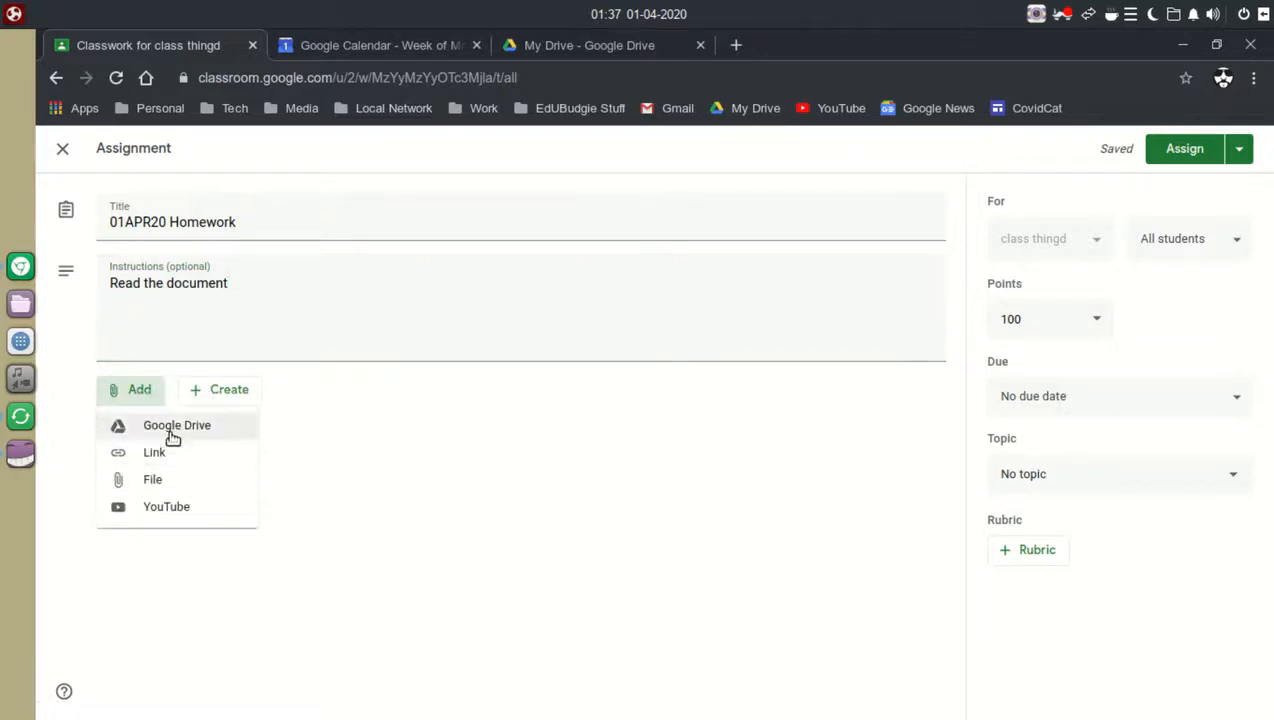
click(168, 430)
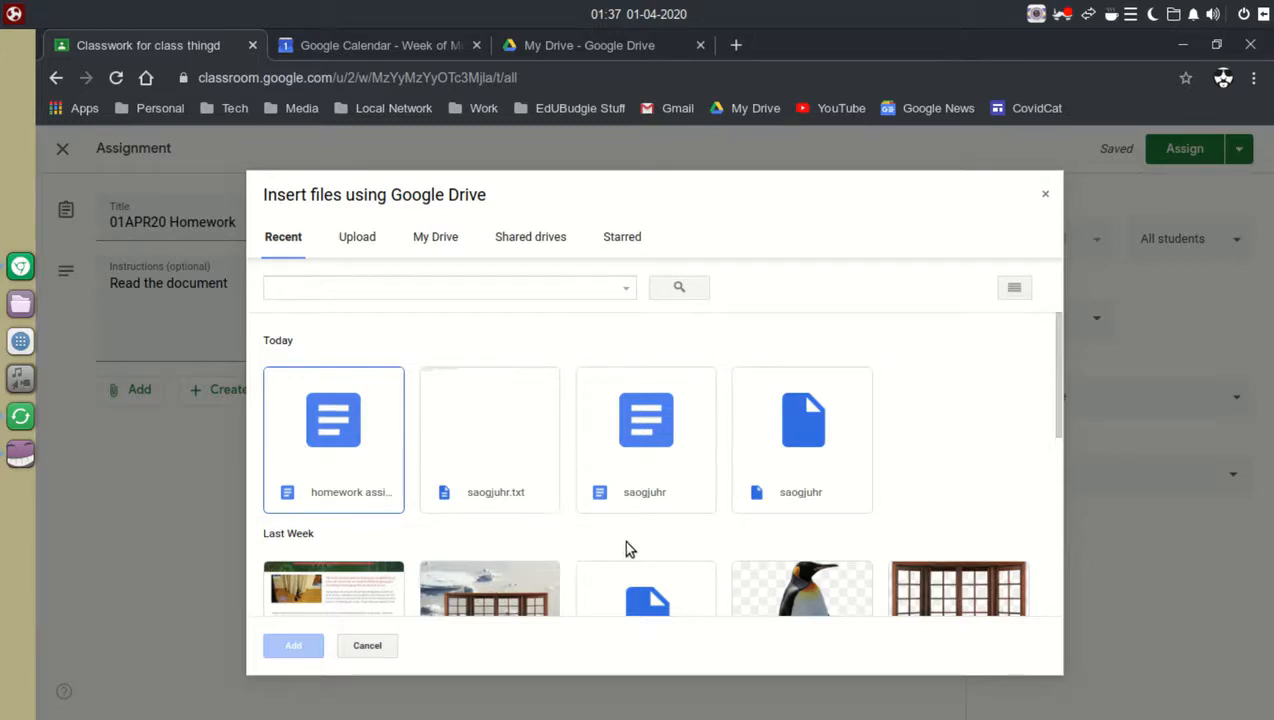
click(355, 650)
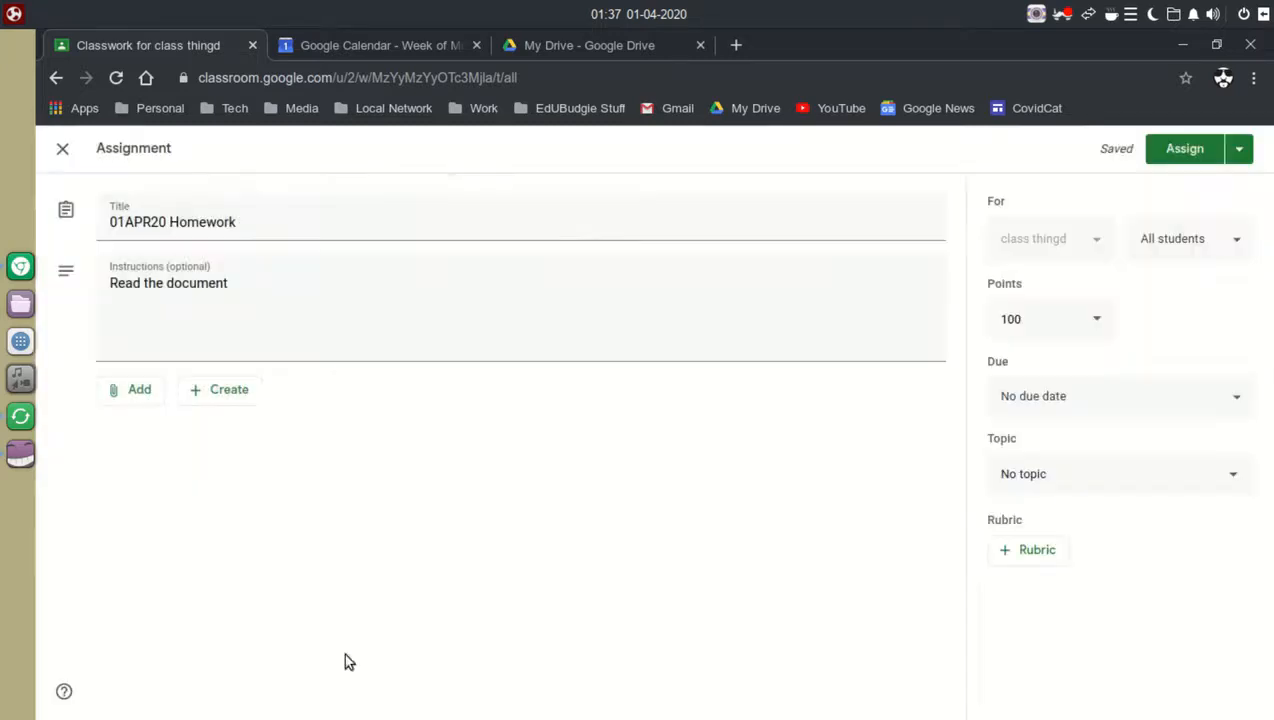
click(120, 389)
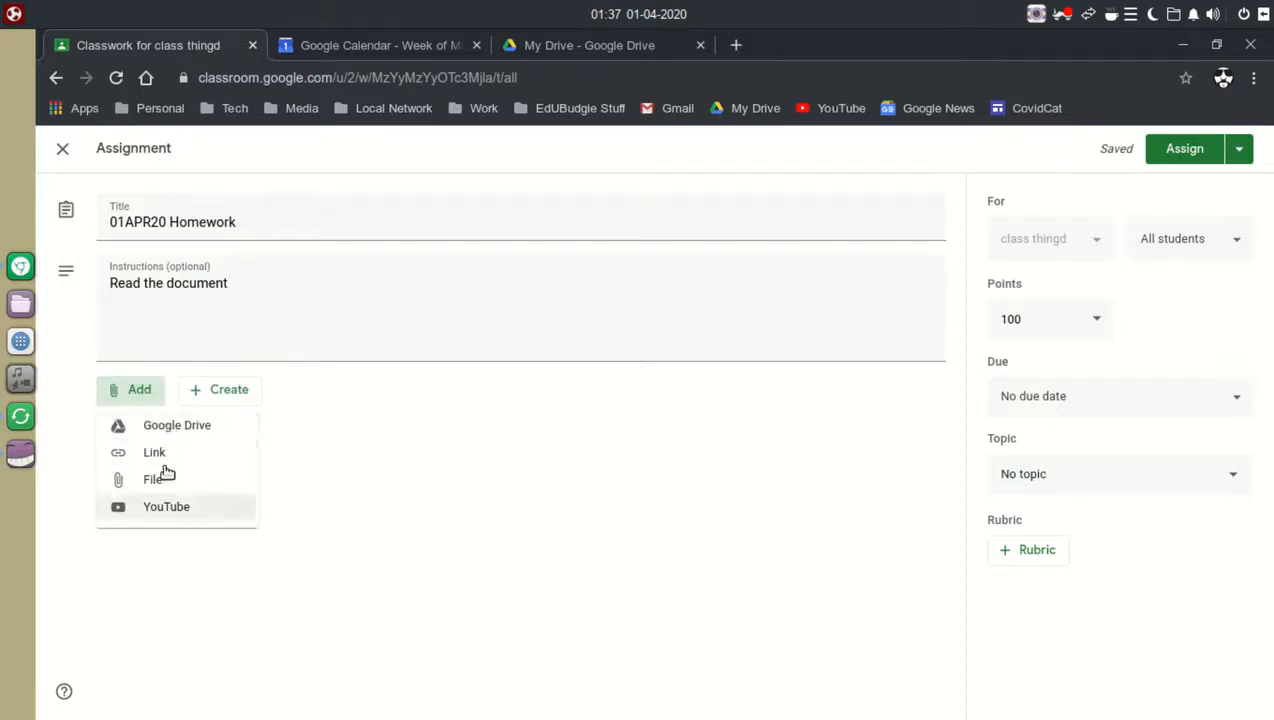
click(259, 549)
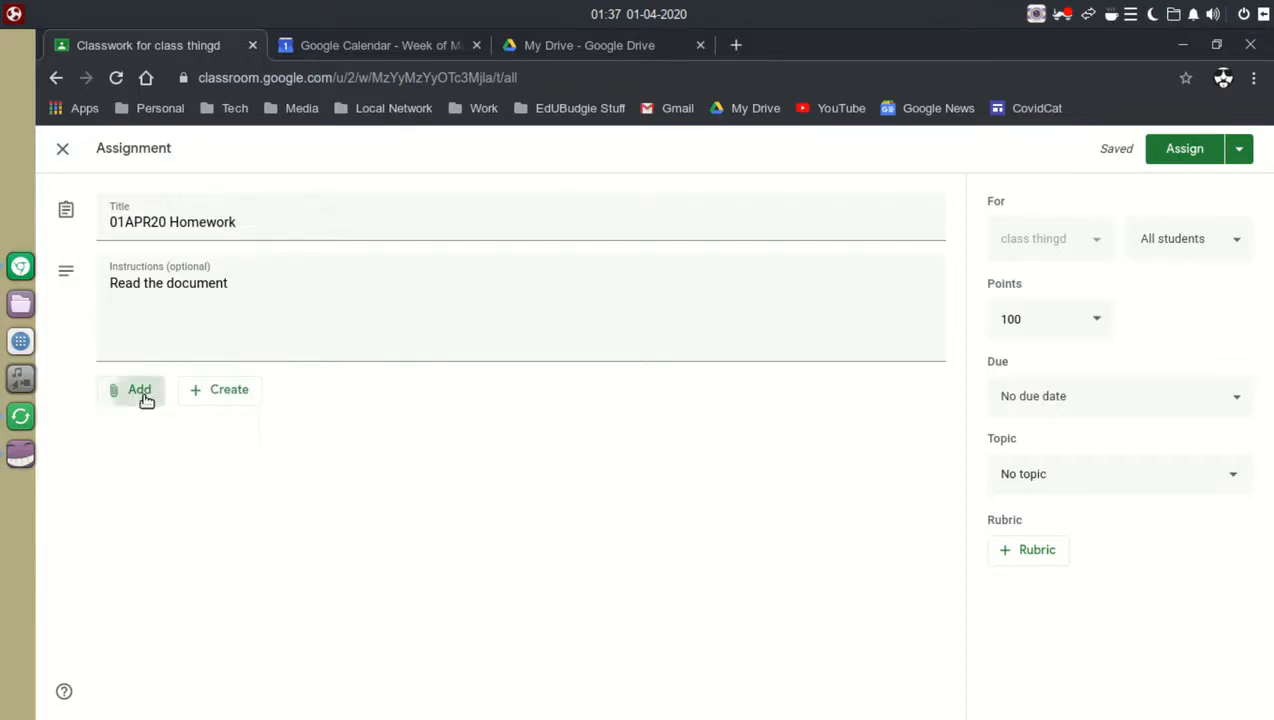
Attach the "homework assignment for april fools day" document from My Drive to the assignment and dismiss the sharing settings notice.
click(146, 392)
click(156, 428)
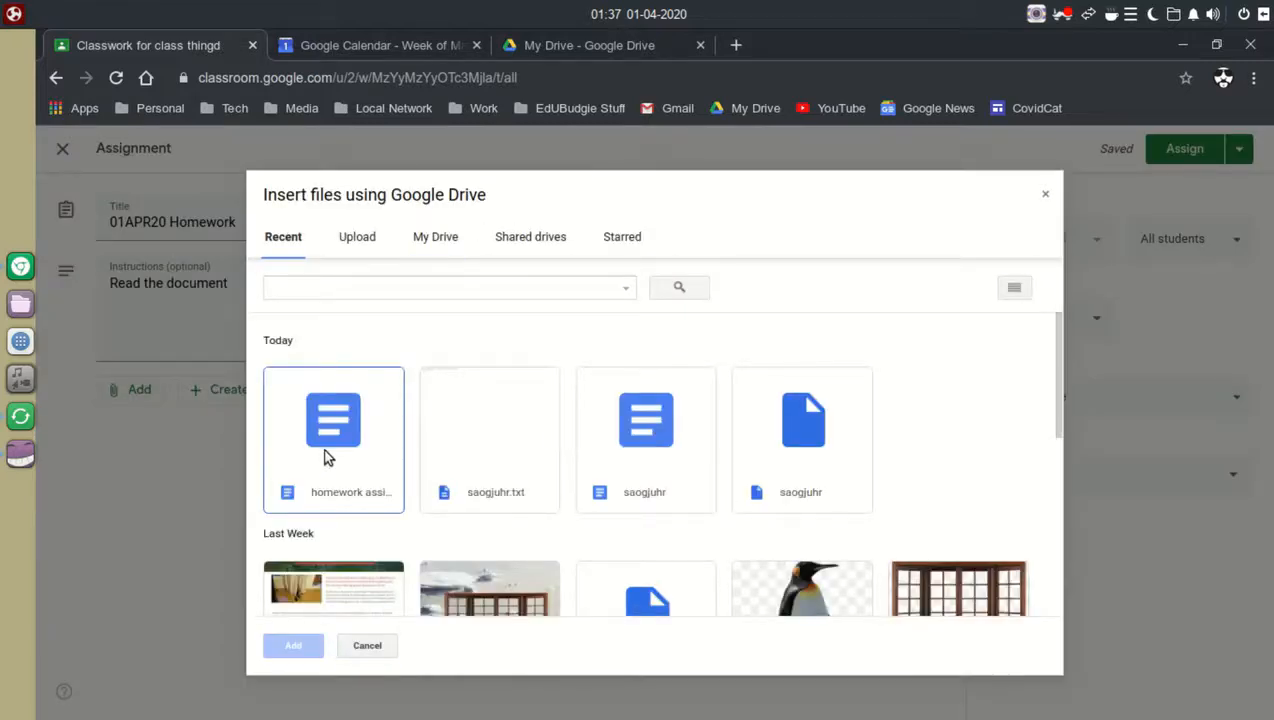
click(440, 240)
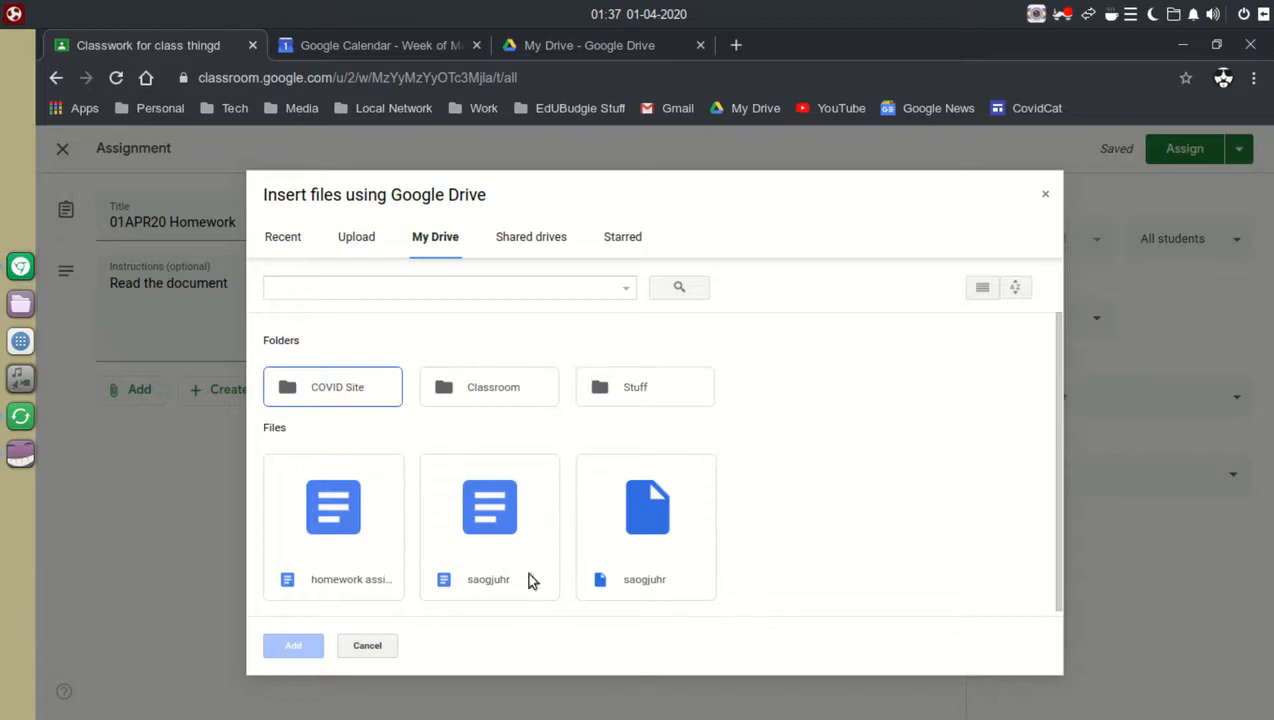
click(342, 562)
click(290, 646)
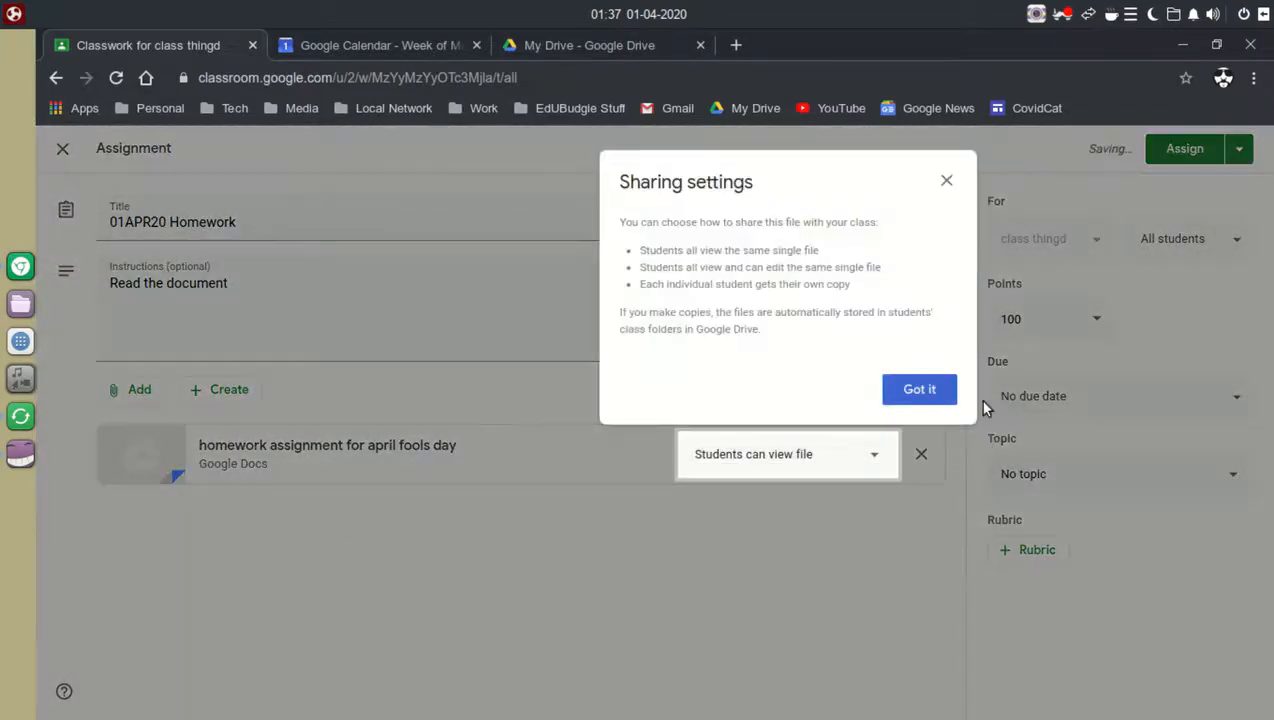
click(940, 388)
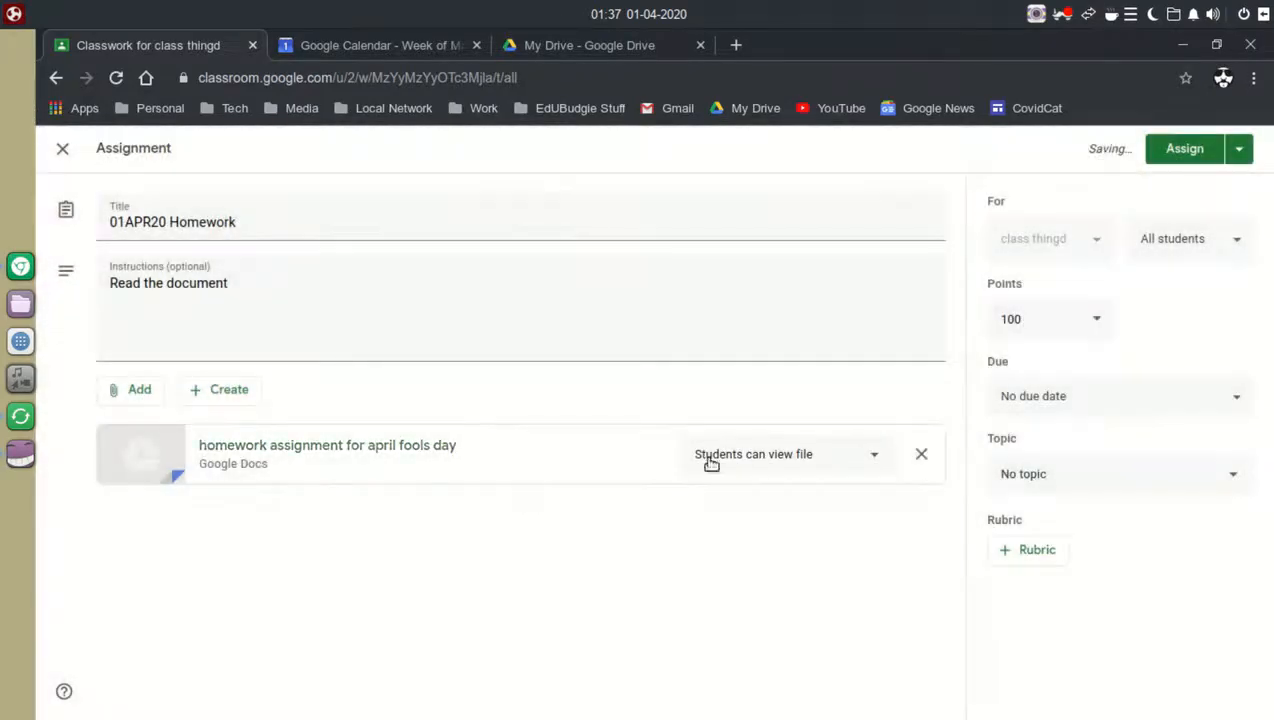
Keep the attached document's access at "Students can view file" and make the assignment ungraded.
click(864, 461)
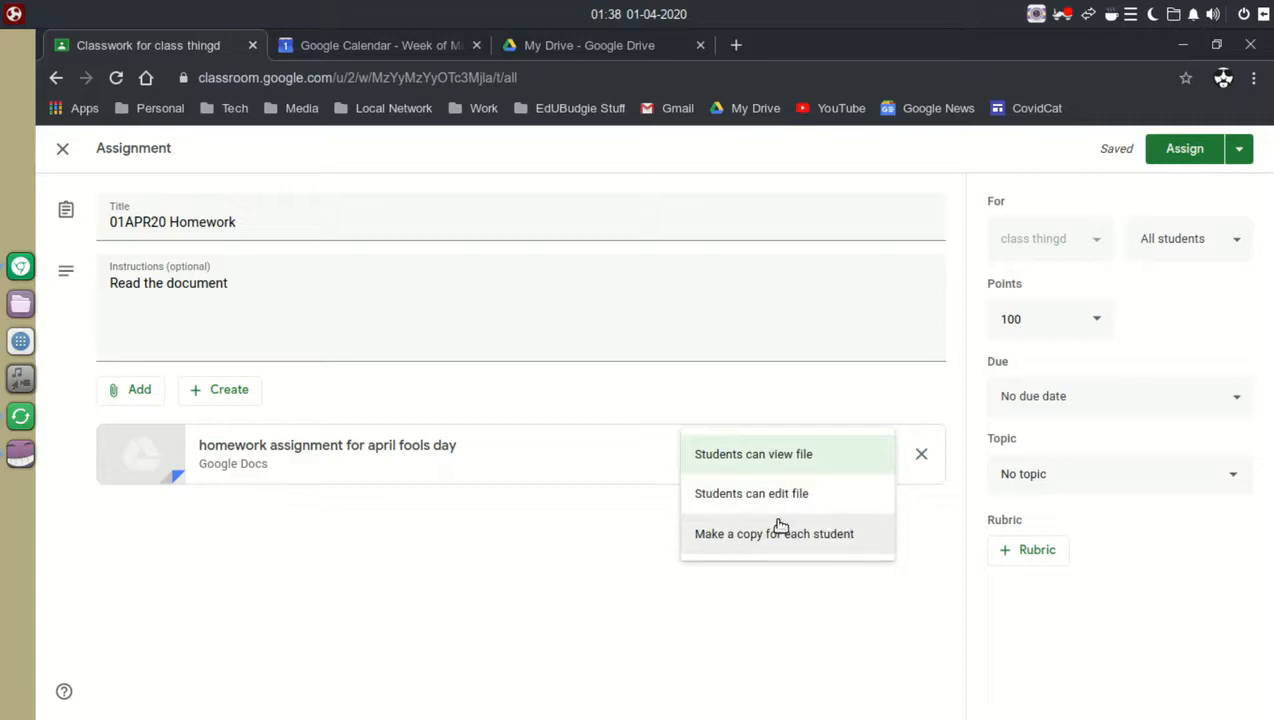
click(848, 464)
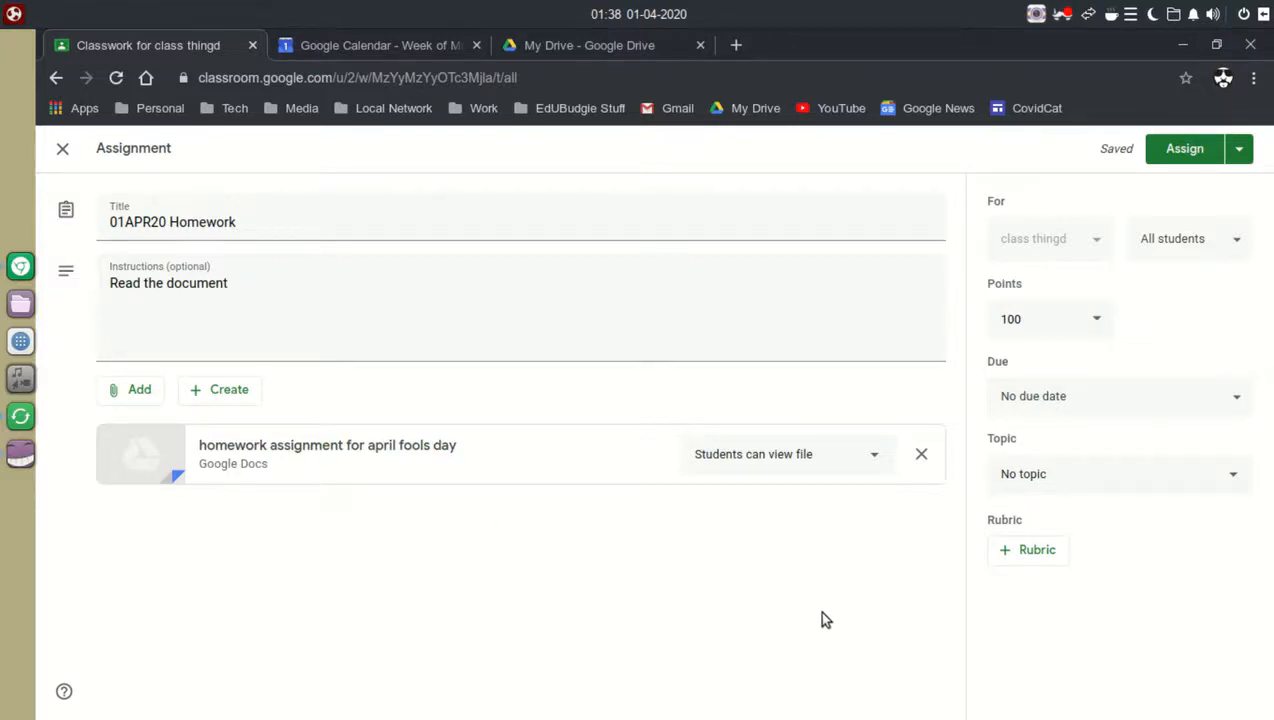
click(1084, 324)
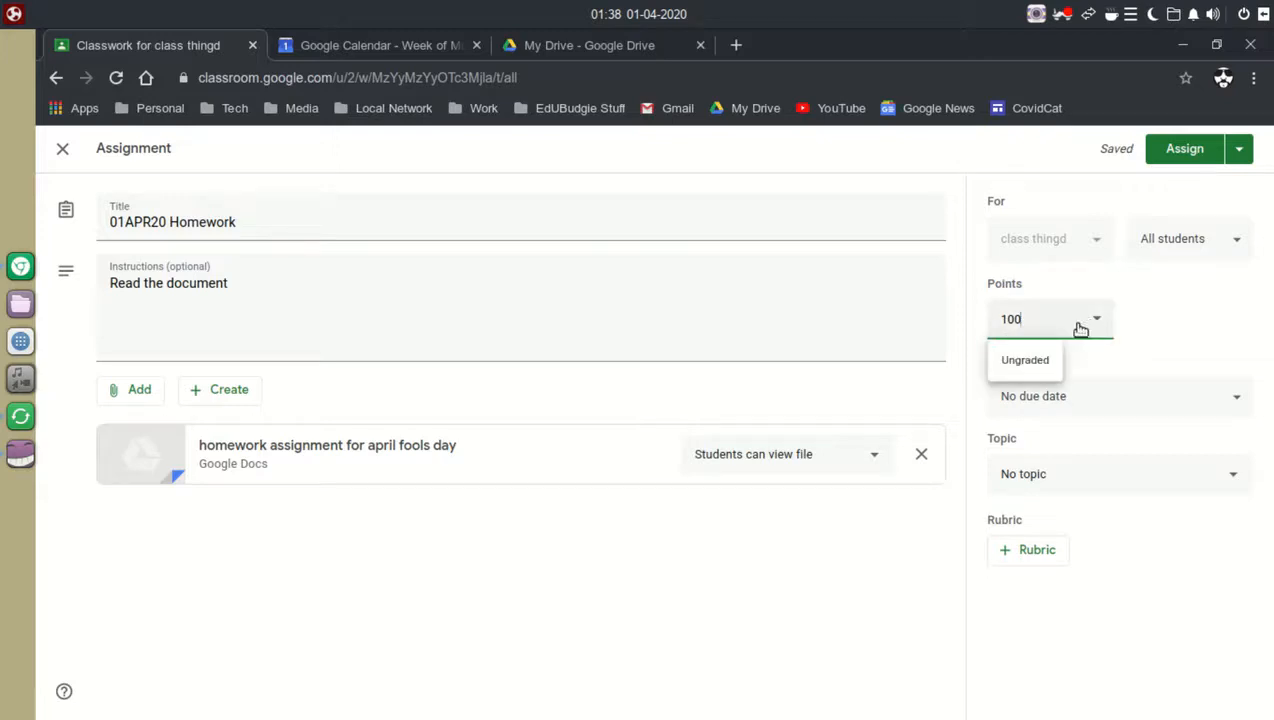
click(1030, 361)
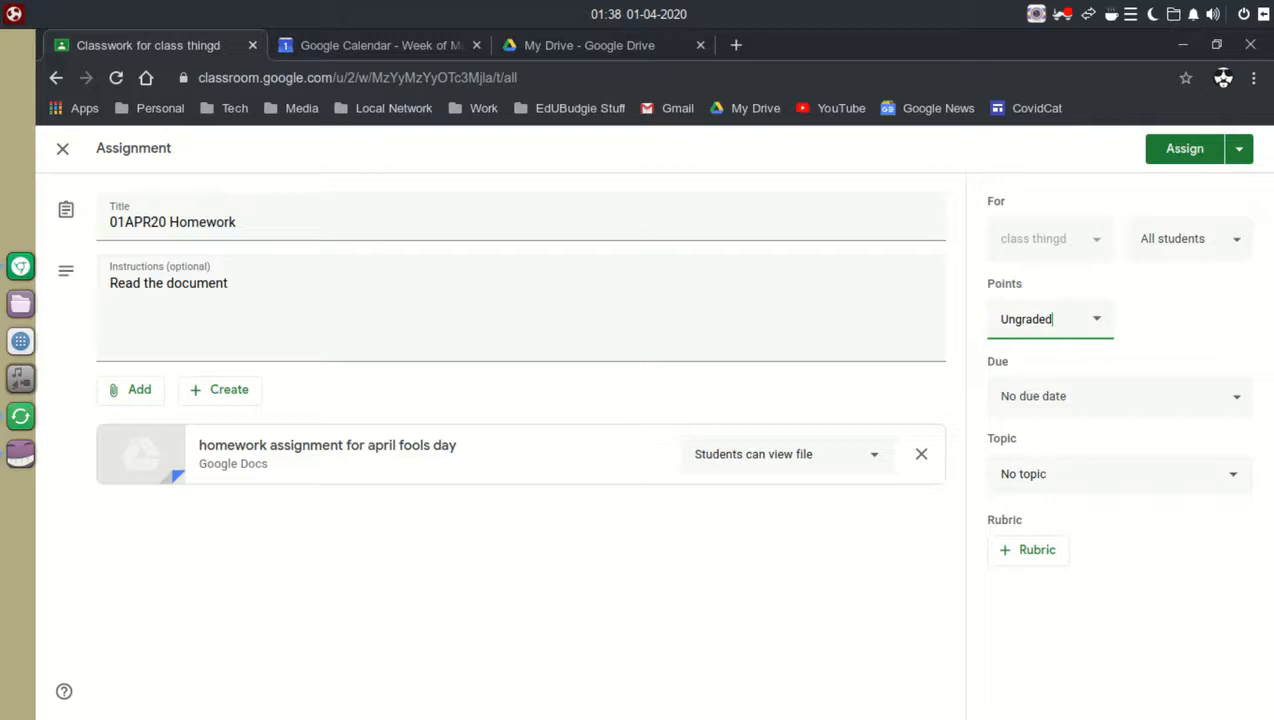
Set the assignment's due date to Apr 1, 2020 at 8:00 PM.
click(1086, 404)
click(1089, 460)
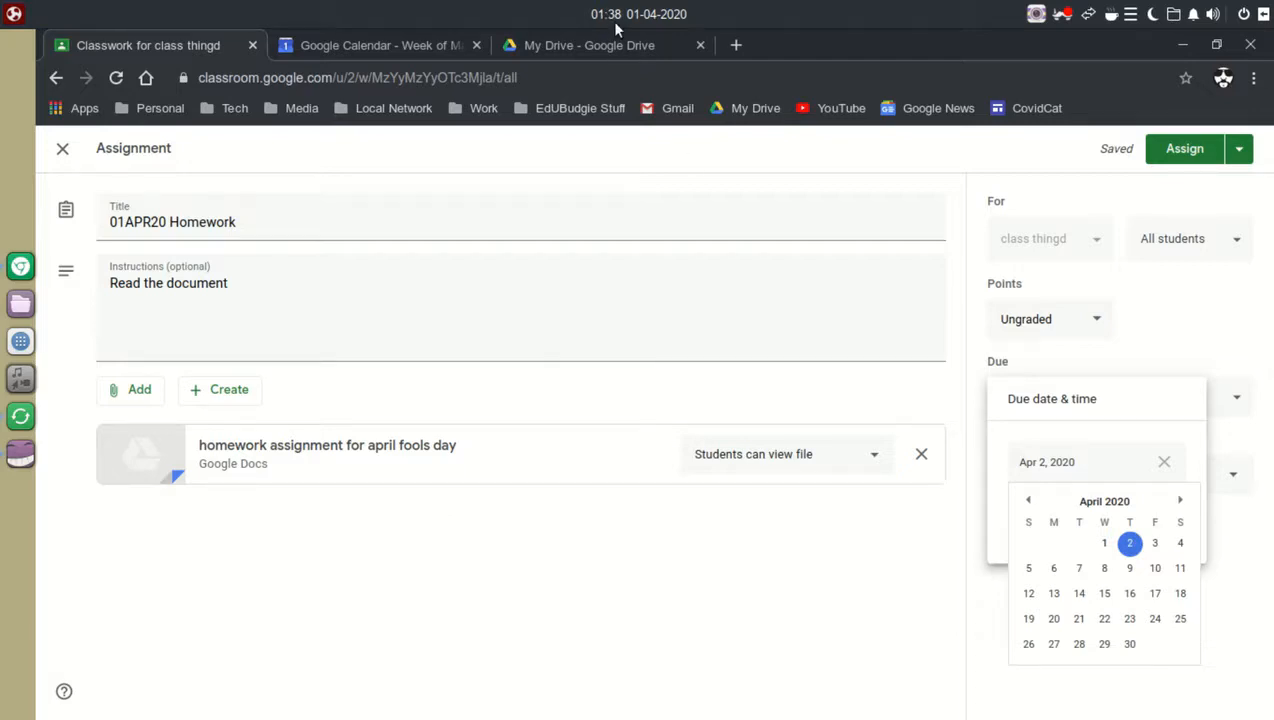
click(1104, 543)
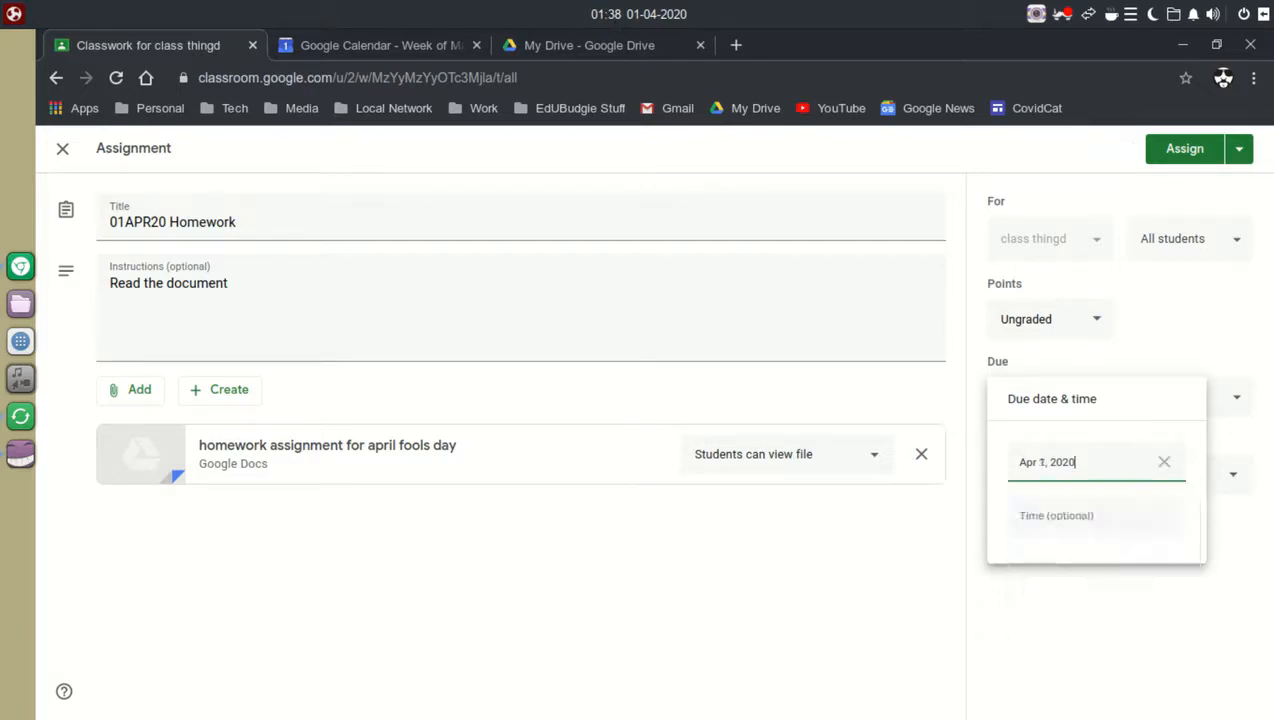
click(1092, 520)
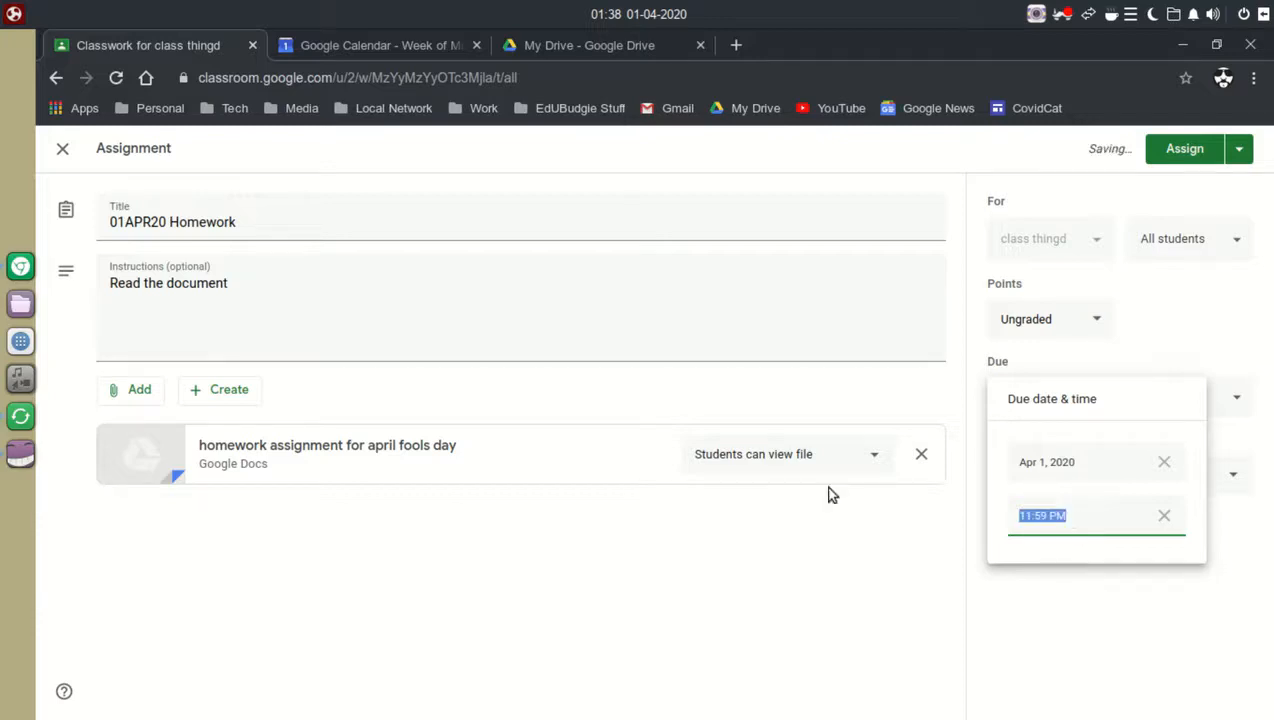
text(20:00PM)
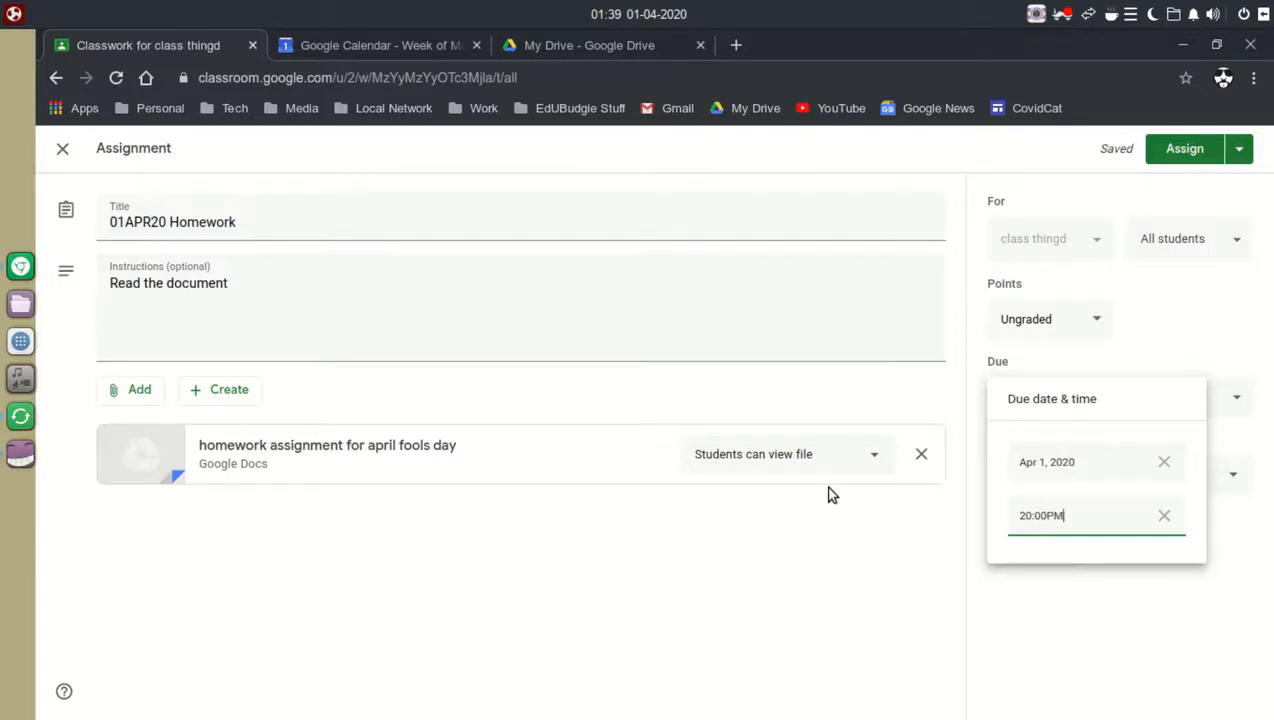
click(1116, 680)
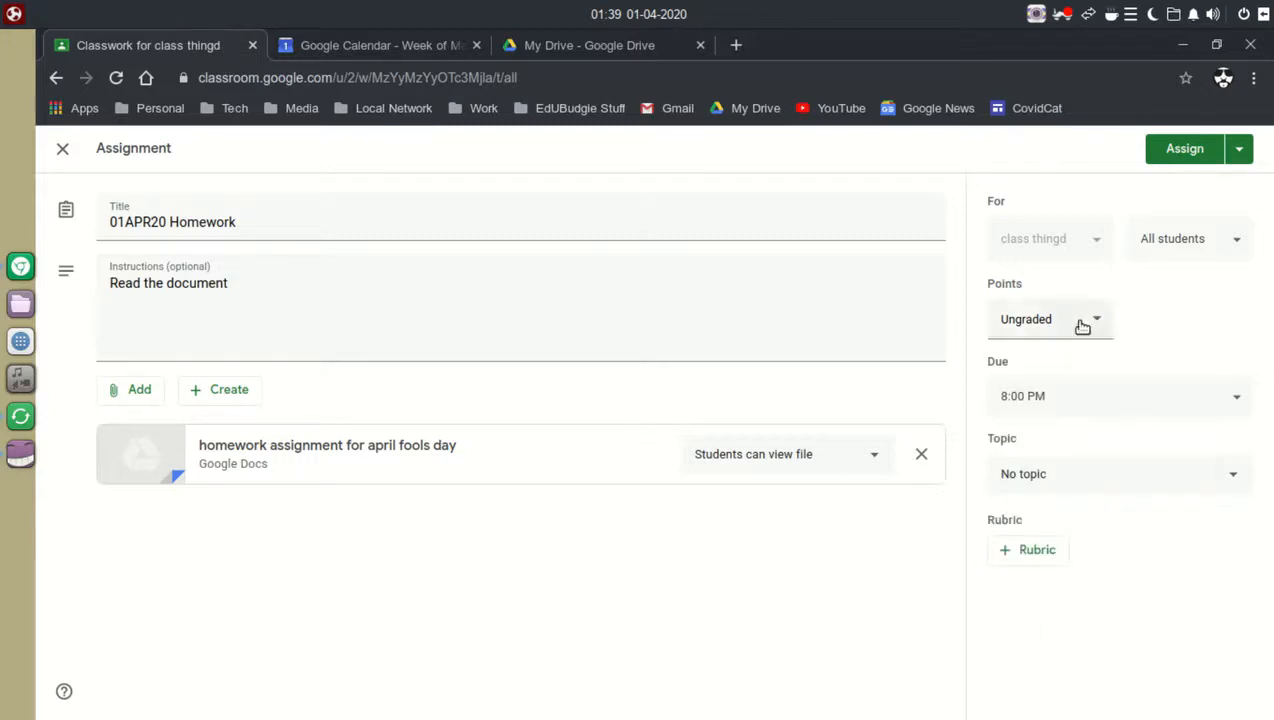
Look over the topic and rubric options for the assignment without choosing any.
click(1046, 481)
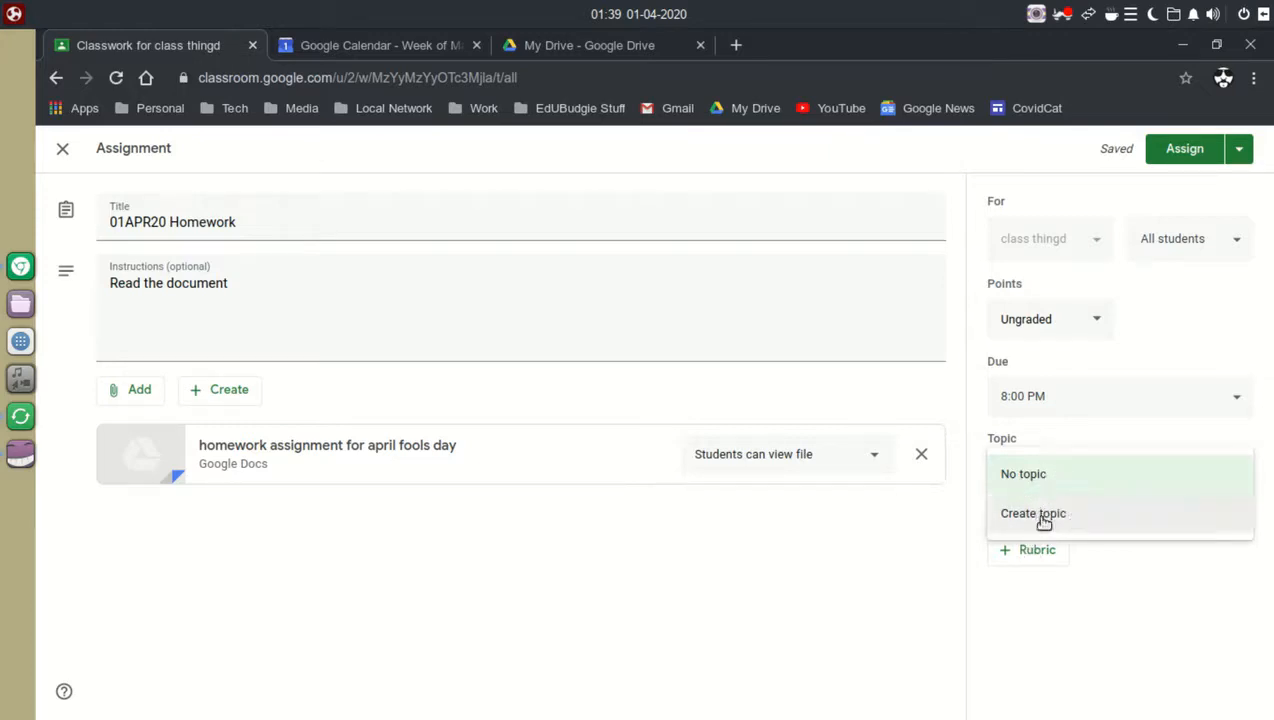
click(1208, 628)
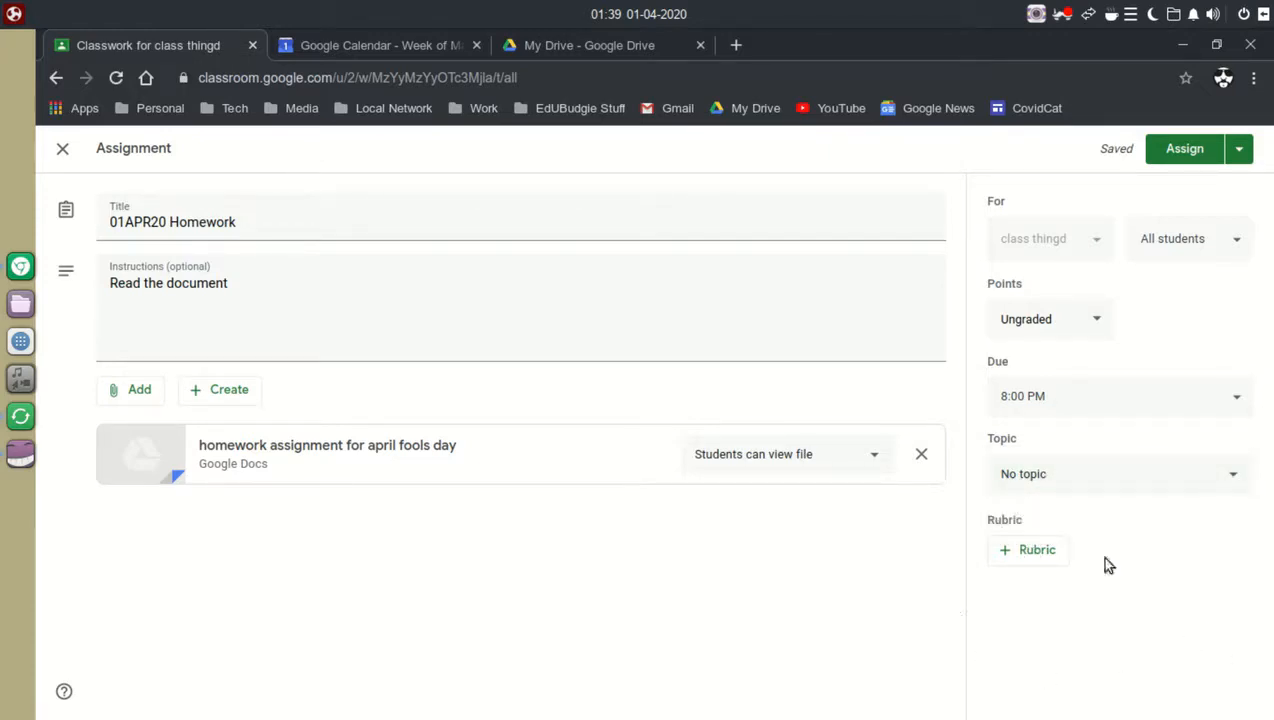
click(1017, 553)
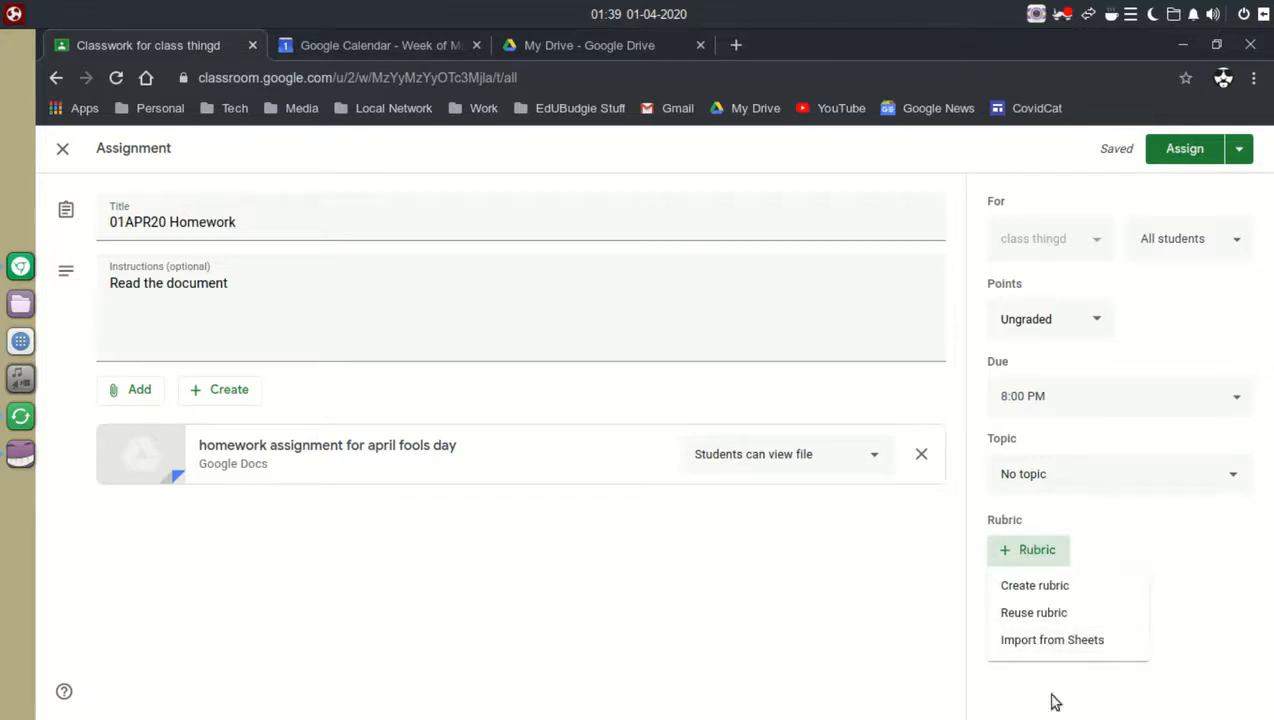
click(1232, 581)
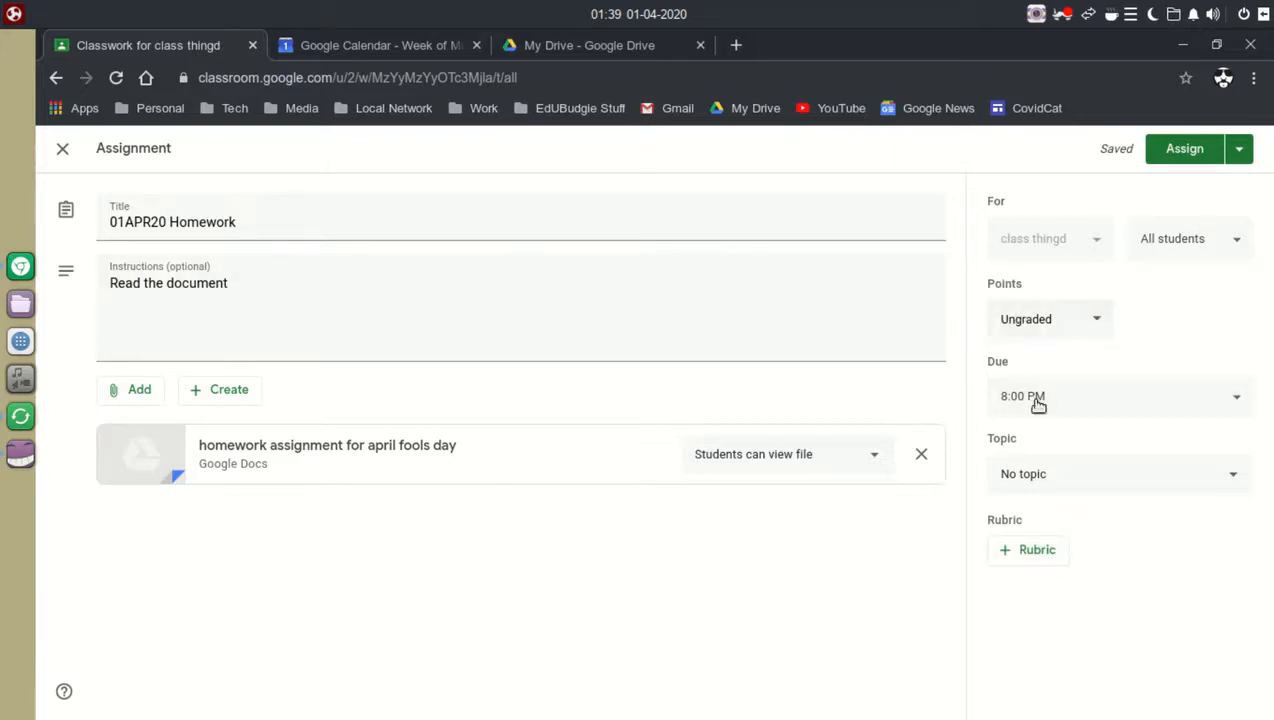
Set the due date to Apr 2, 2020 with no due time, and assign the homework.
click(1098, 398)
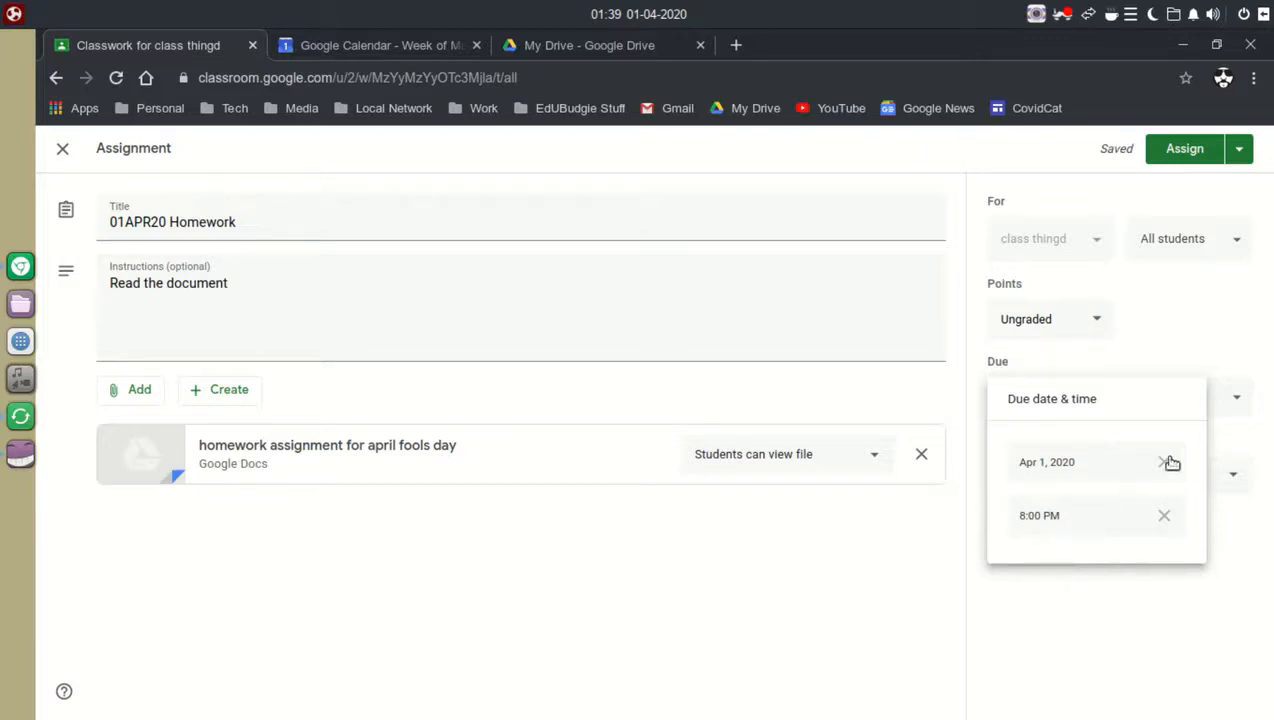
click(1120, 464)
click(1129, 543)
click(1164, 518)
click(1110, 405)
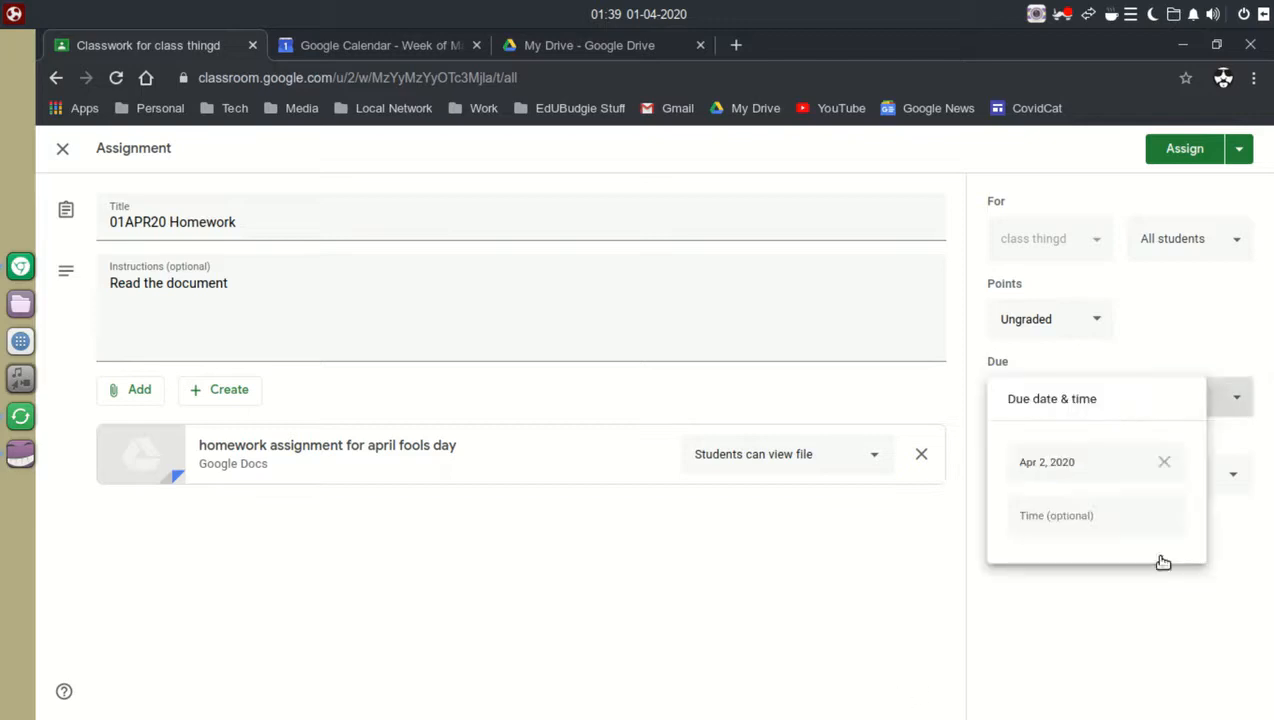
click(1144, 592)
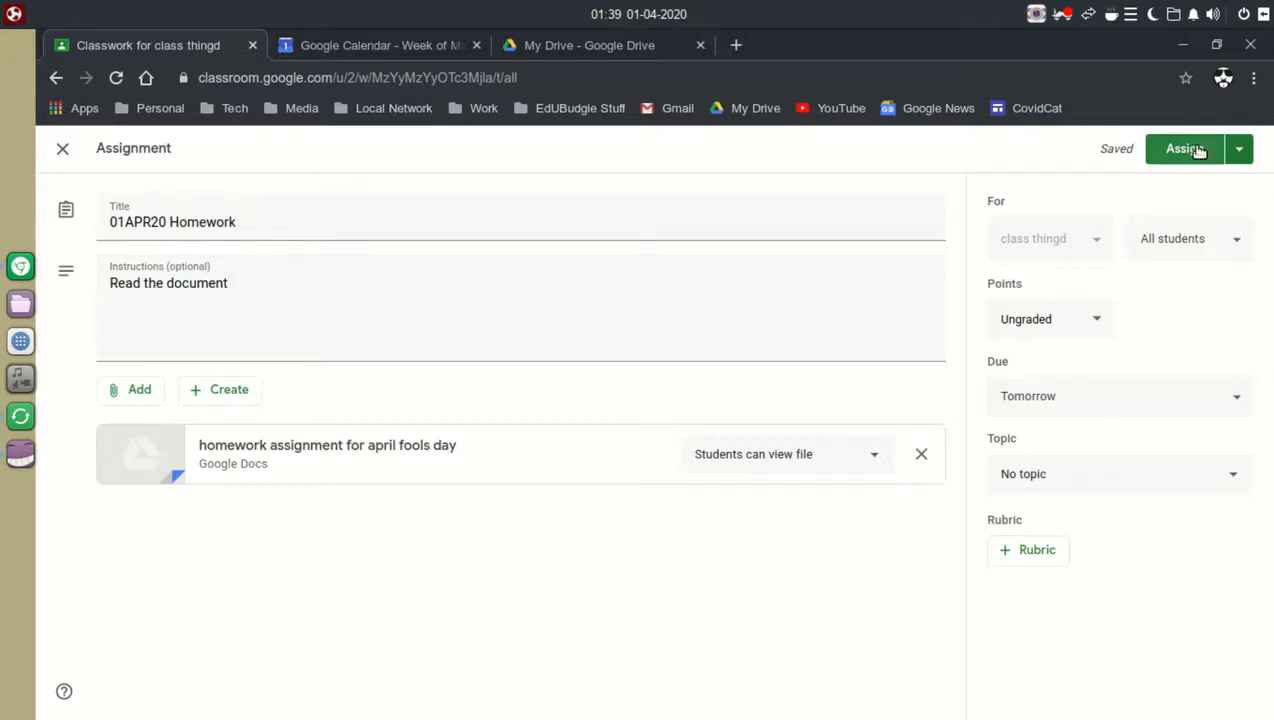
click(1240, 148)
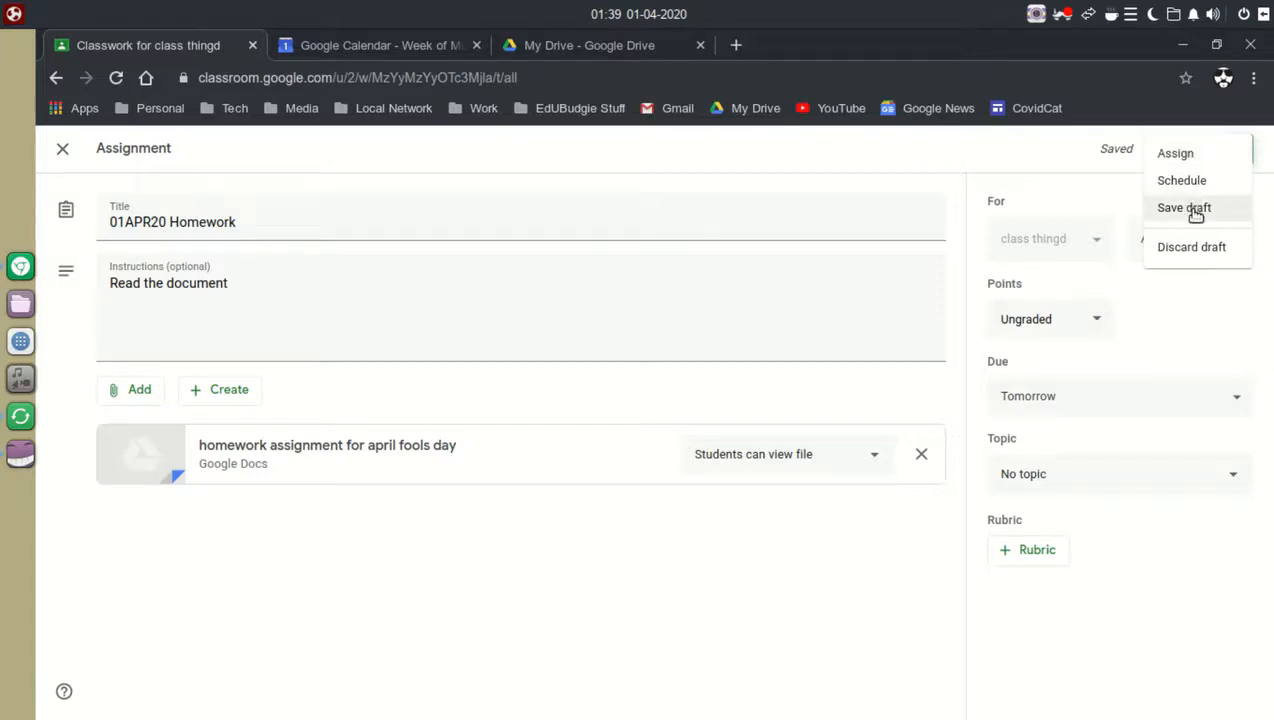
click(1186, 153)
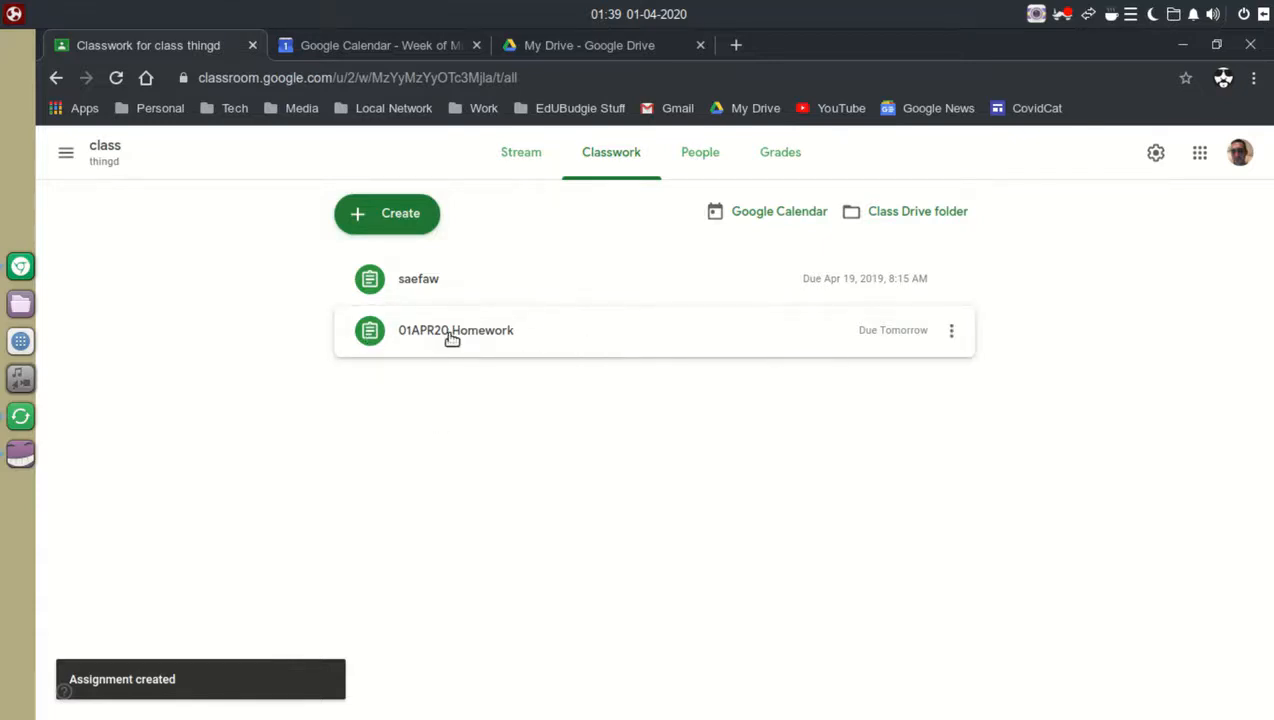
Review the posted 01APR20 Homework's student work and instructions, check the class stream, and return to the collapsed classwork list.
click(714, 345)
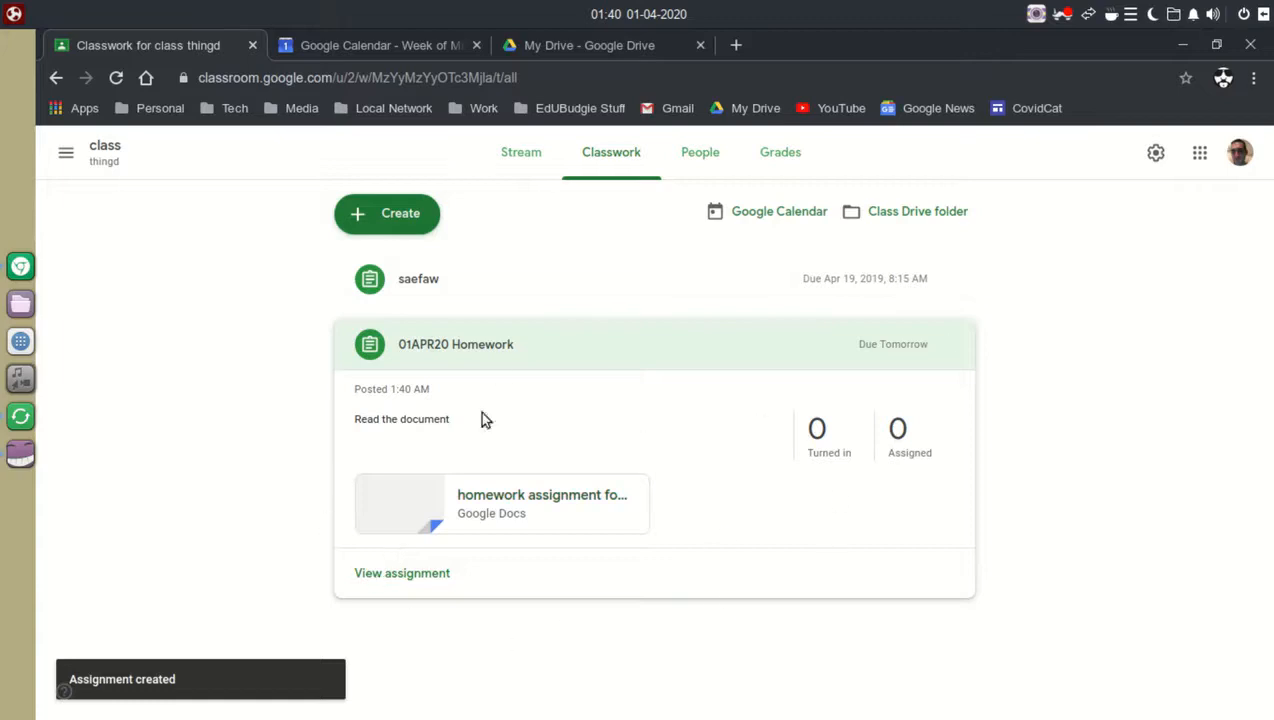
click(445, 590)
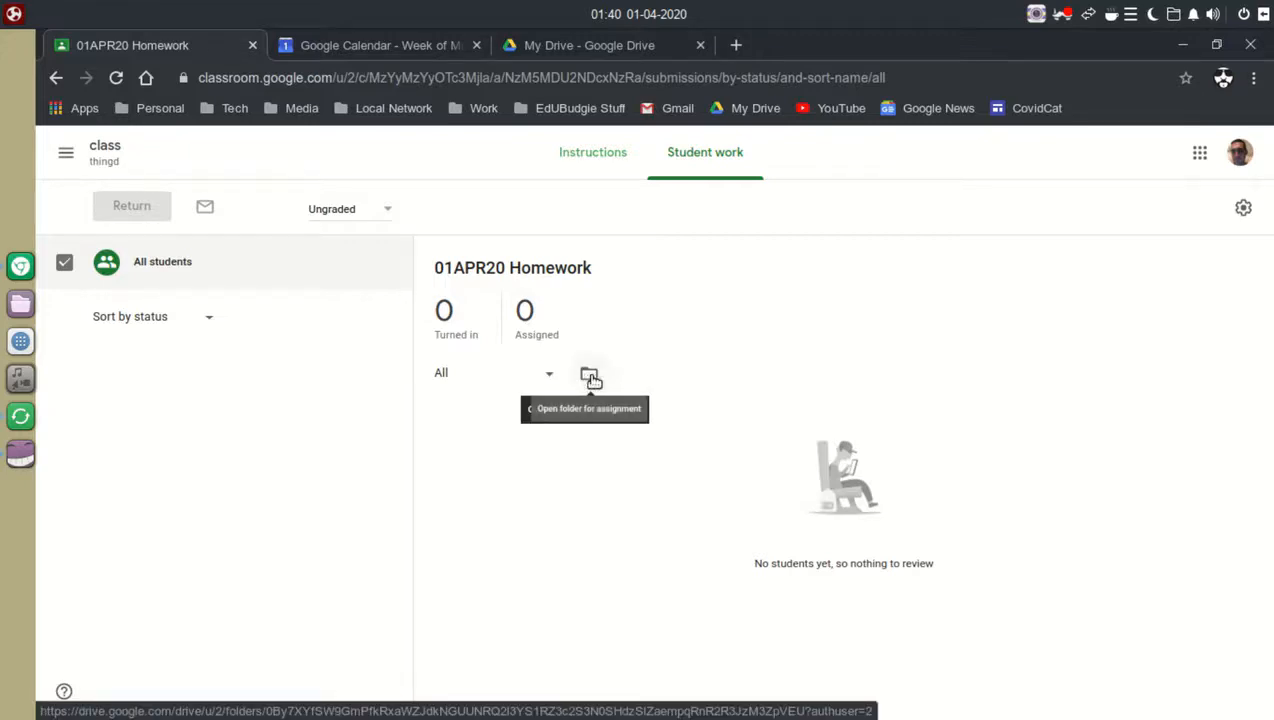
click(609, 175)
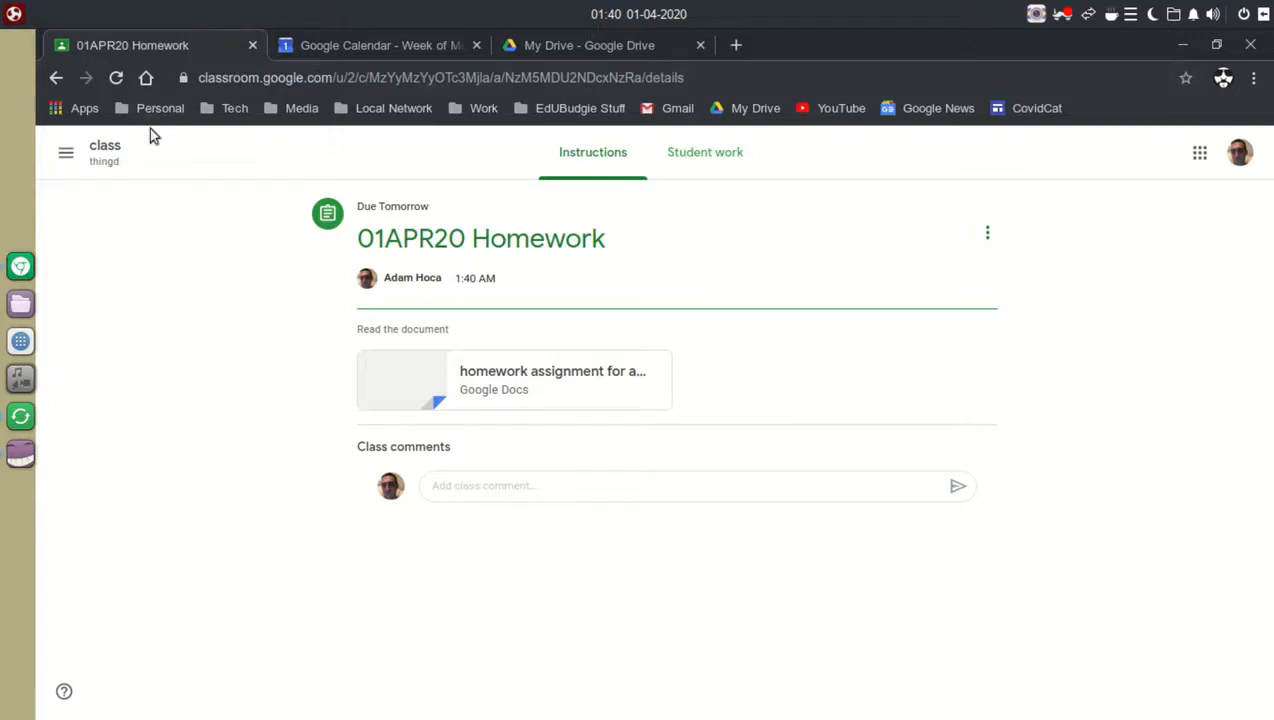
click(104, 150)
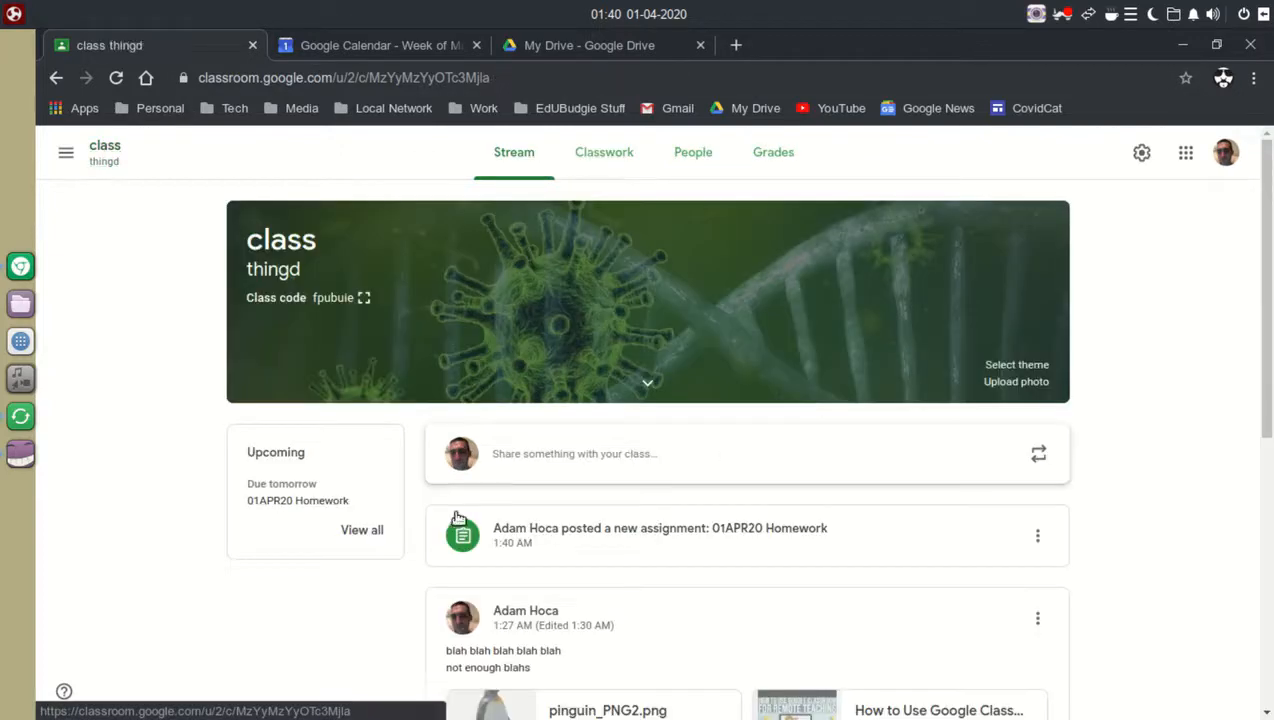
click(620, 150)
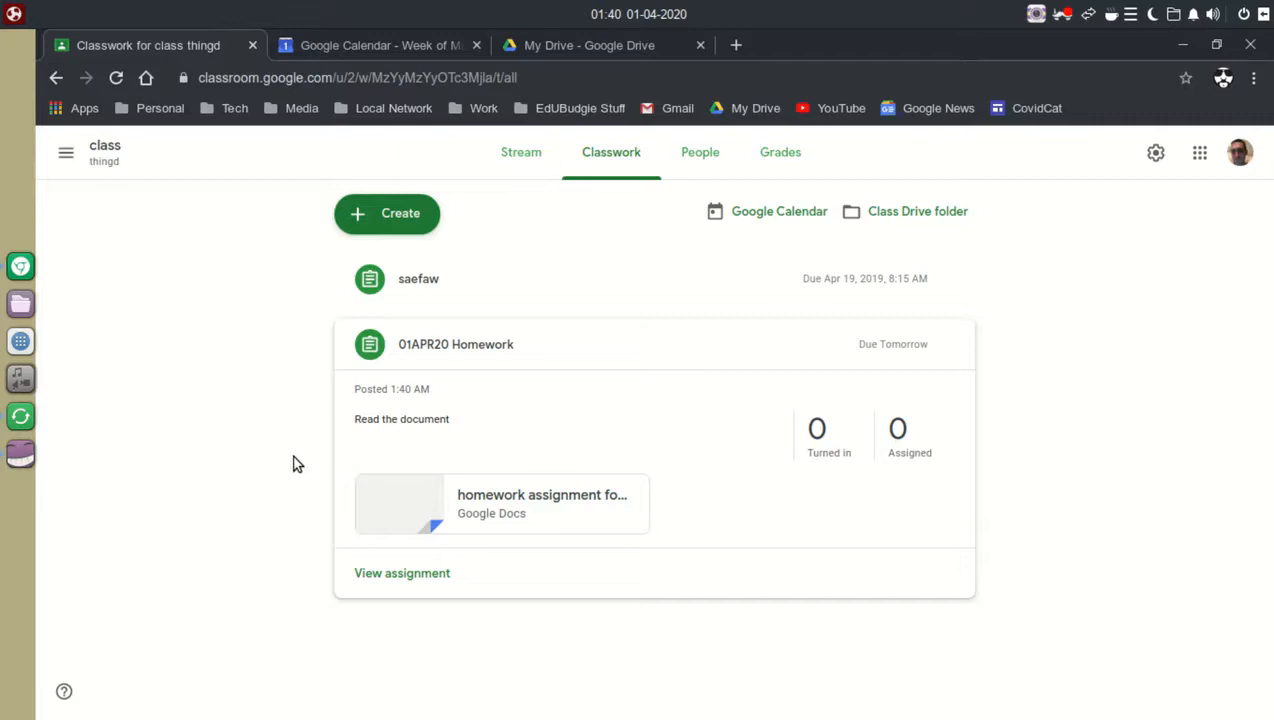
click(506, 345)
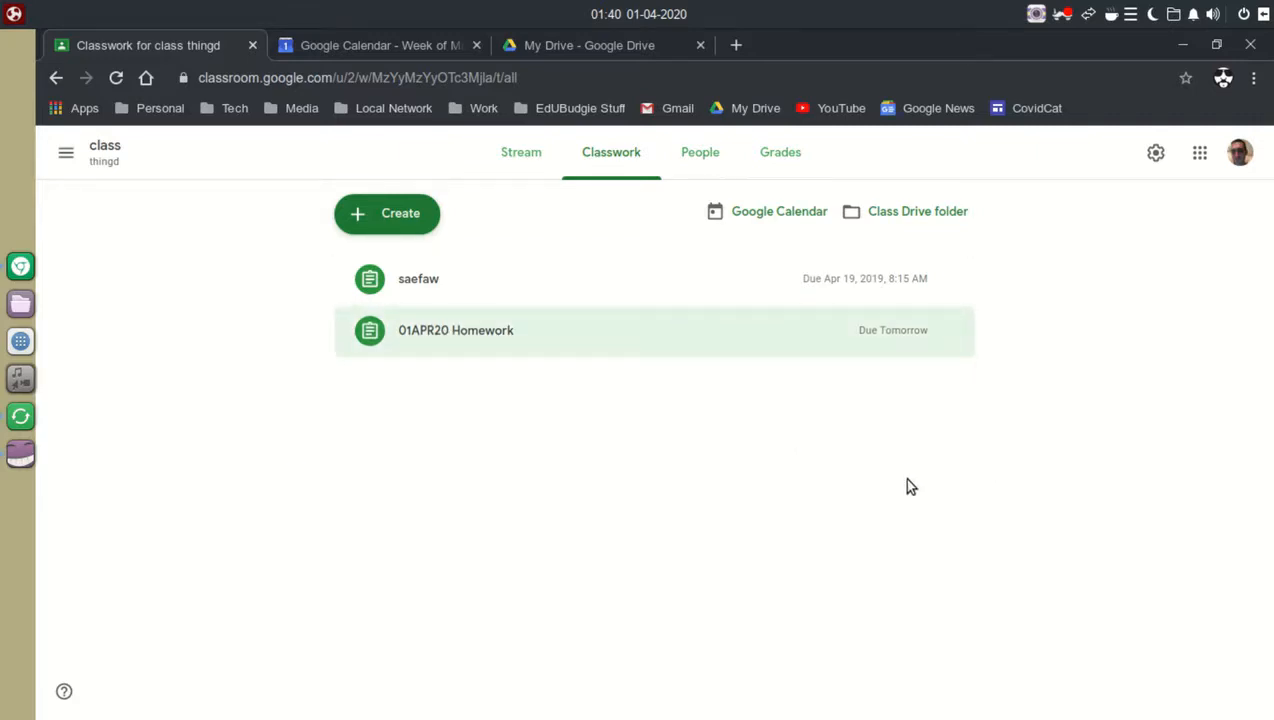
Close the old Calendar and Drive tabs, and check the assignment on the class's Google Calendar in a separate tab.
click(476, 45)
click(476, 45)
right_click(755, 213)
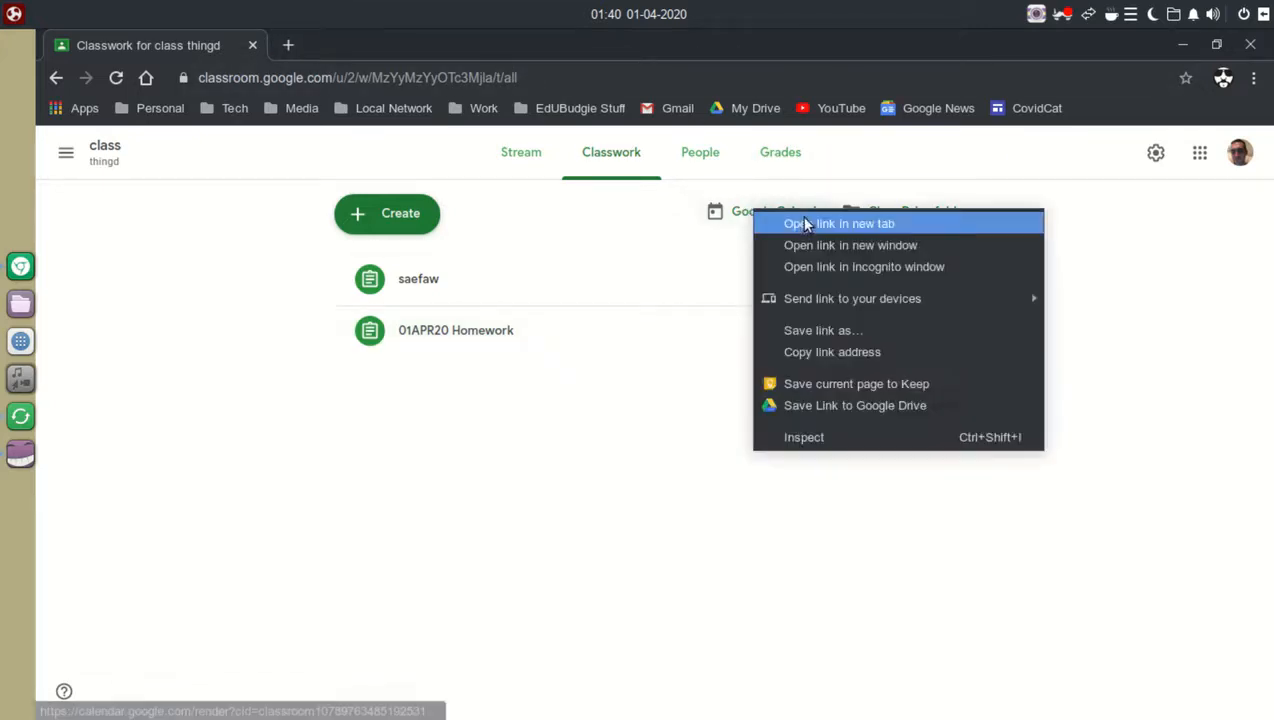
click(808, 219)
click(416, 52)
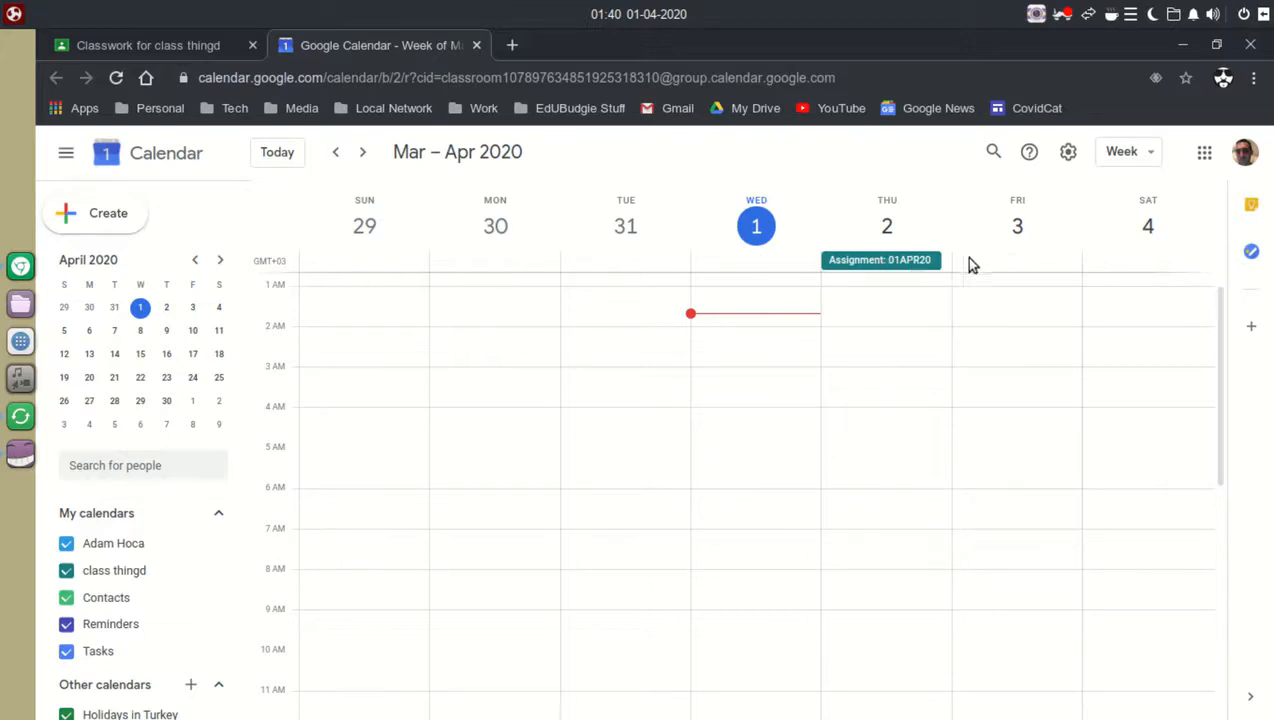
click(476, 45)
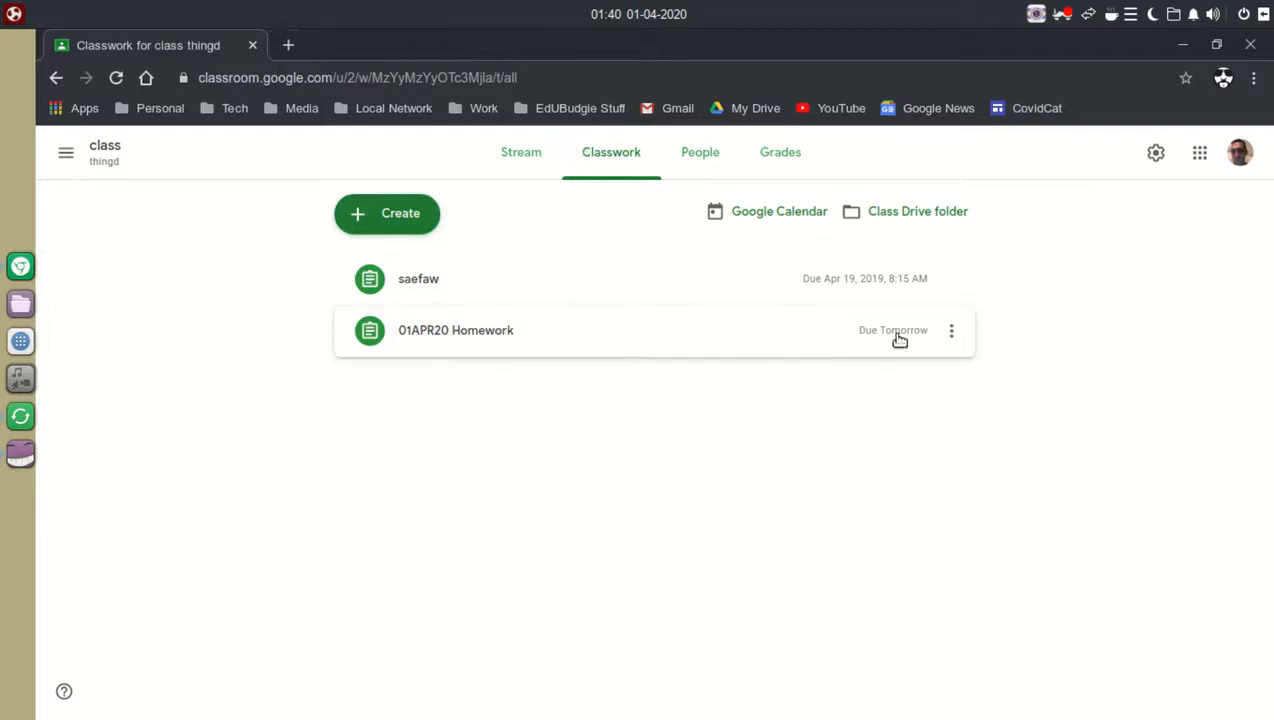
Edit the 01APR20 Homework assignment to add a 10:00 AM due time on Apr 2, 2020, and save it.
click(953, 334)
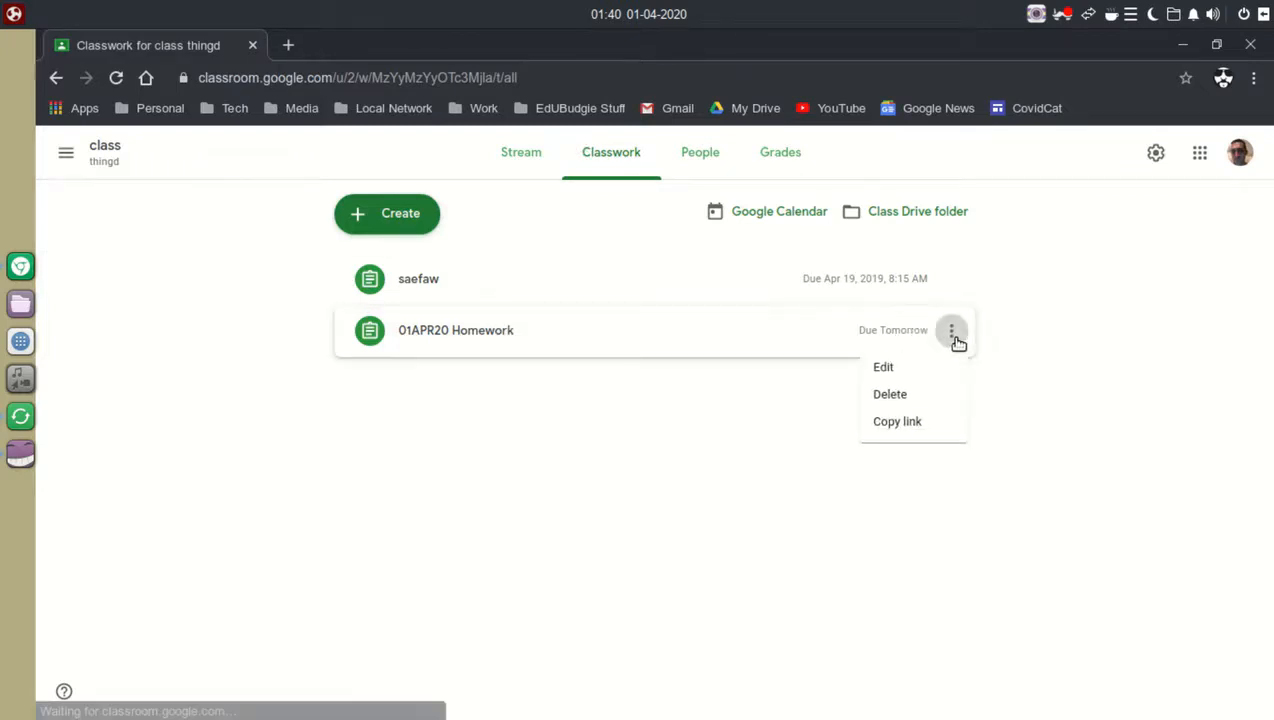
click(908, 369)
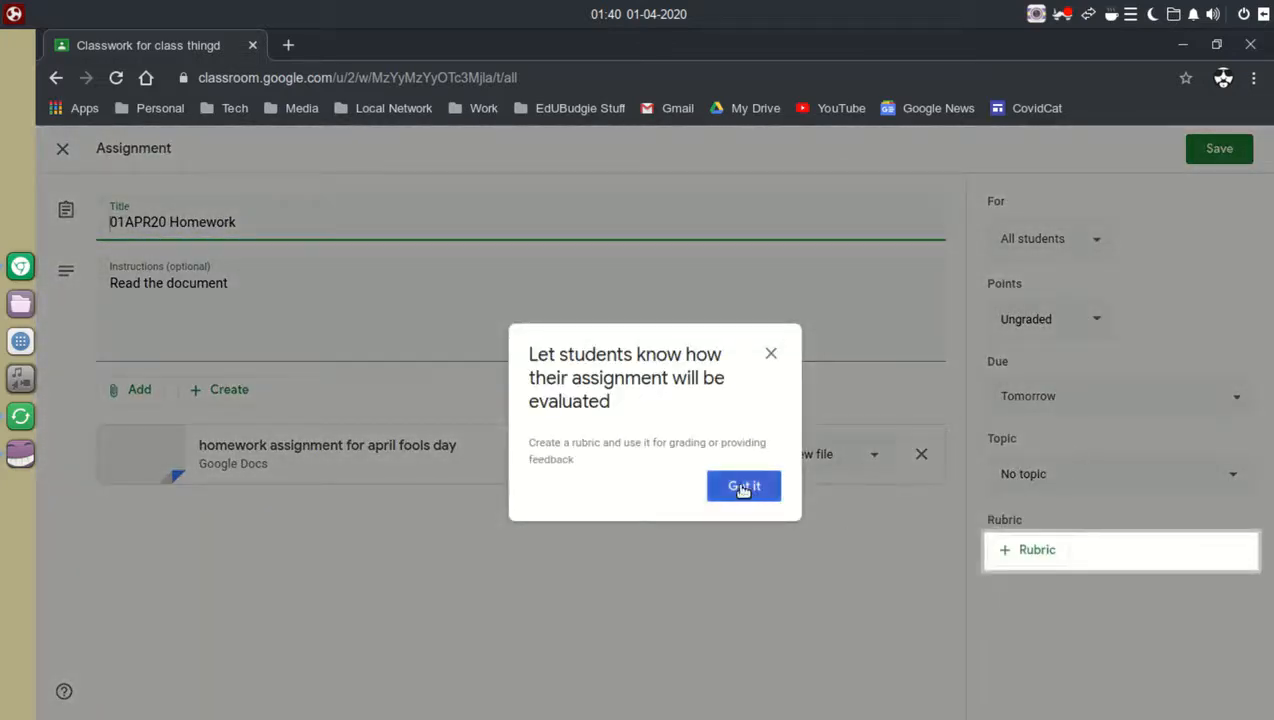
click(743, 487)
click(1087, 398)
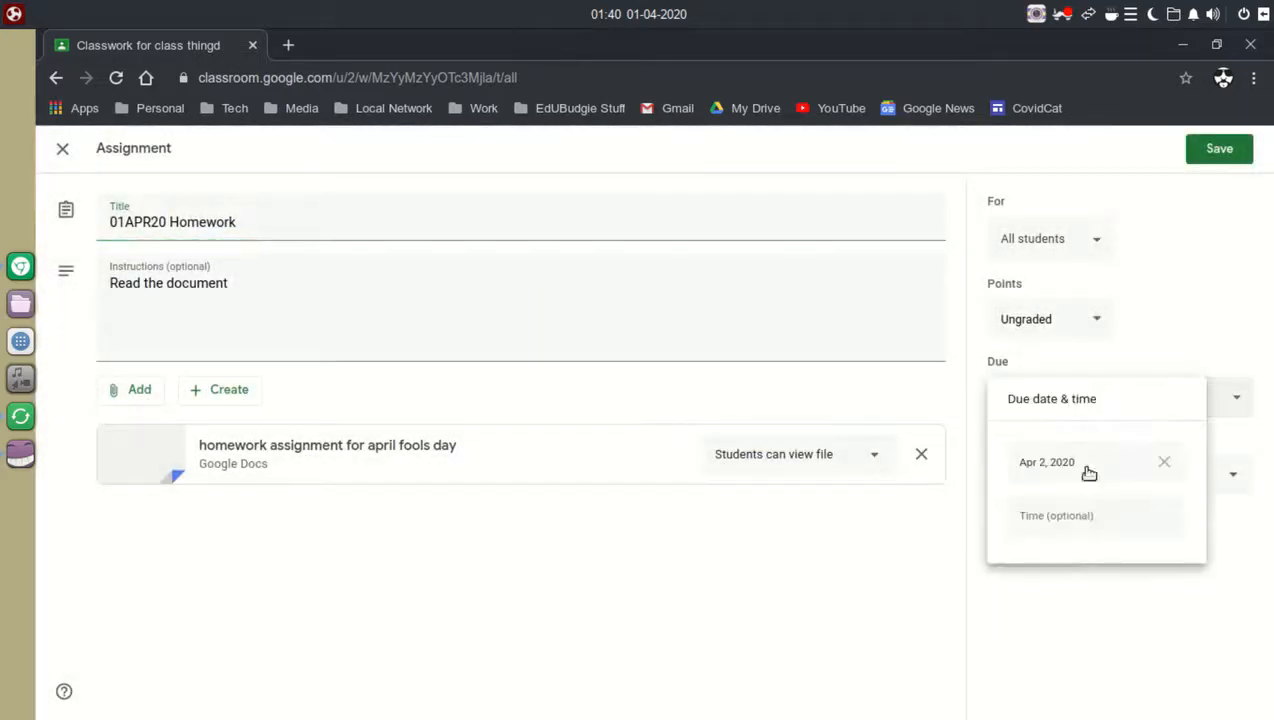
click(1072, 530)
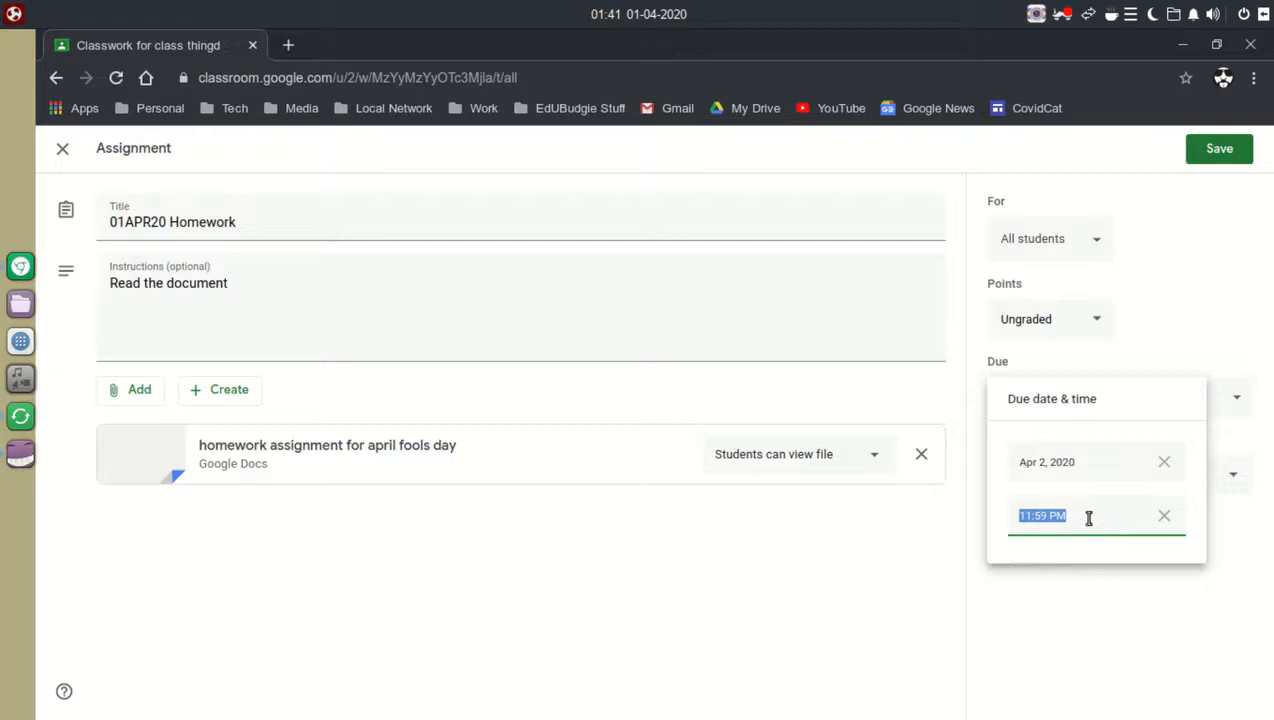
key(End)
key(BackSpace)
key(BackSpace)
key(BackSpace)
key(BackSpace)
key(BackSpace)
key(BackSpace)
key(BackSpace)
key(BackSpace)
text(10:00am)
click(1116, 602)
click(1219, 148)
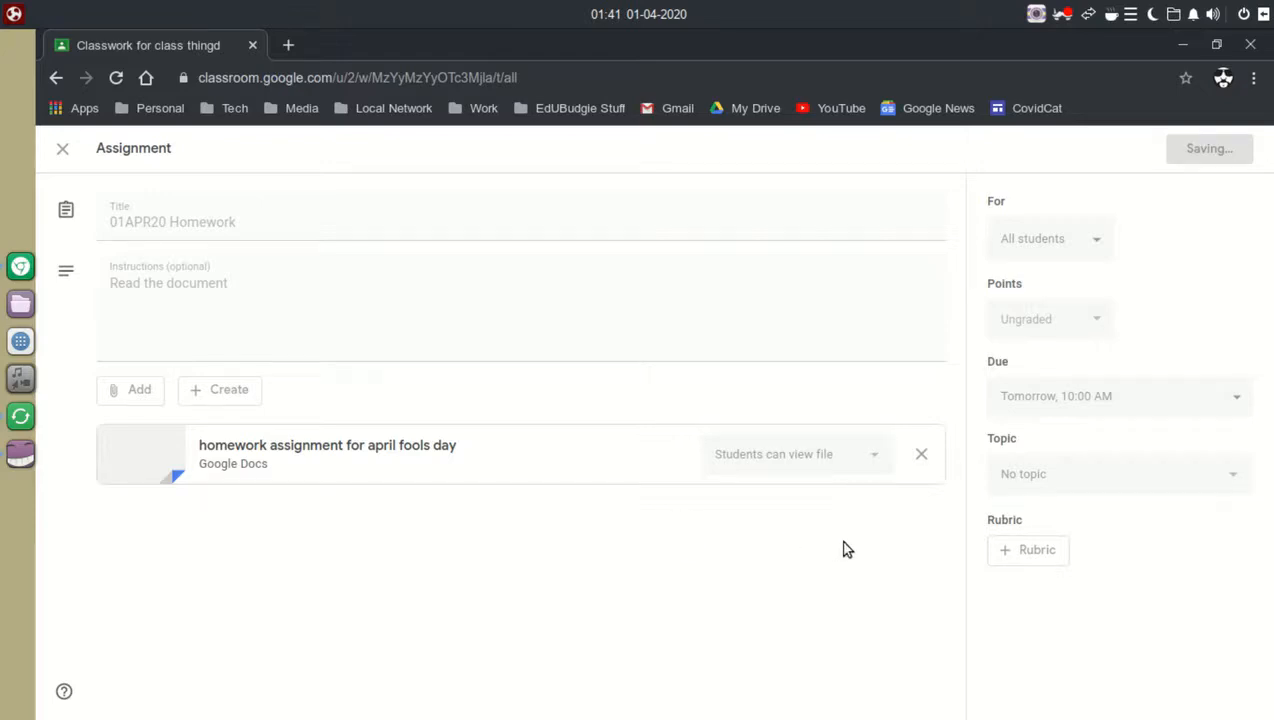
Check the signed-in browser profile and Classroom account, reloading the class's Classwork page in between.
click(1225, 78)
click(1249, 98)
click(1222, 79)
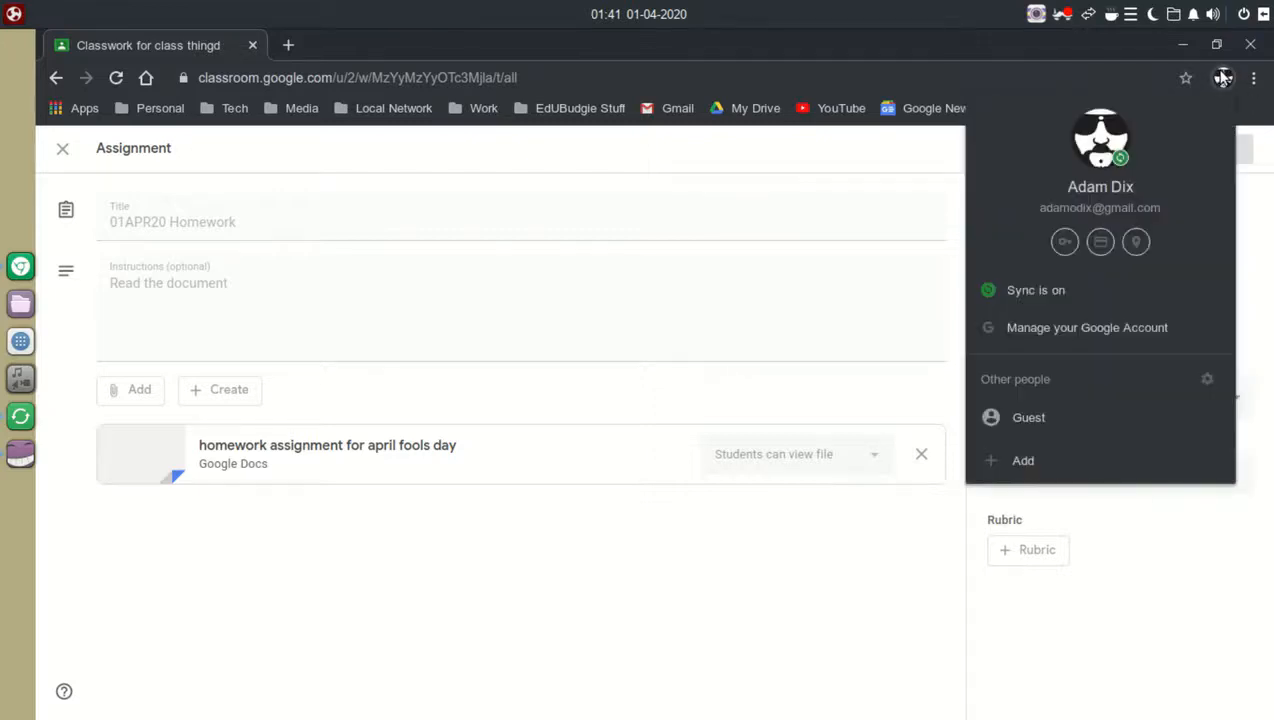
click(1226, 82)
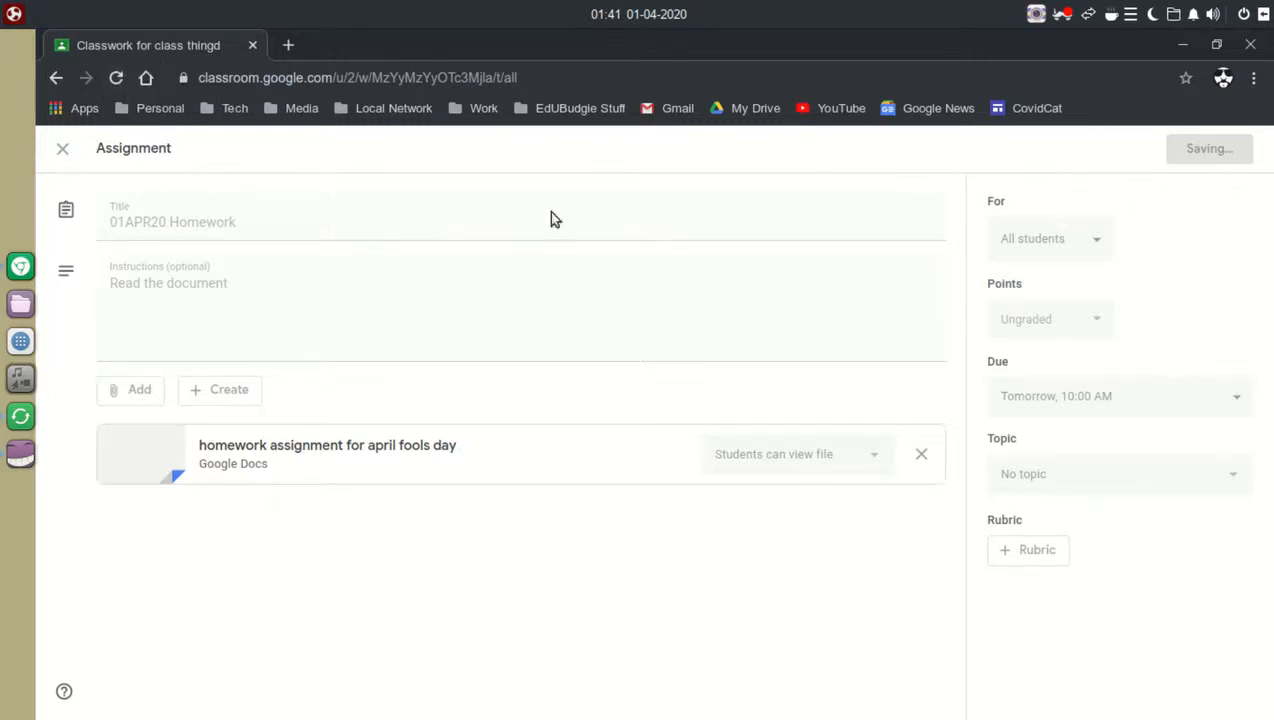
click(116, 78)
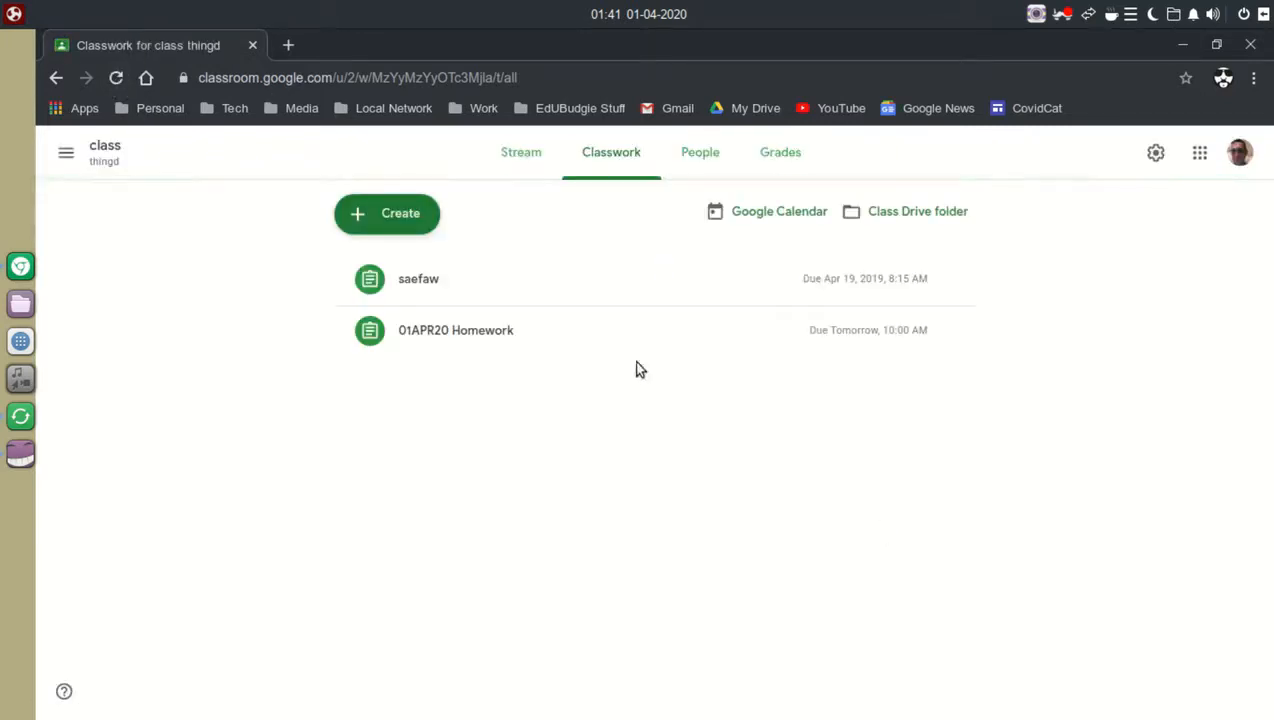
click(862, 345)
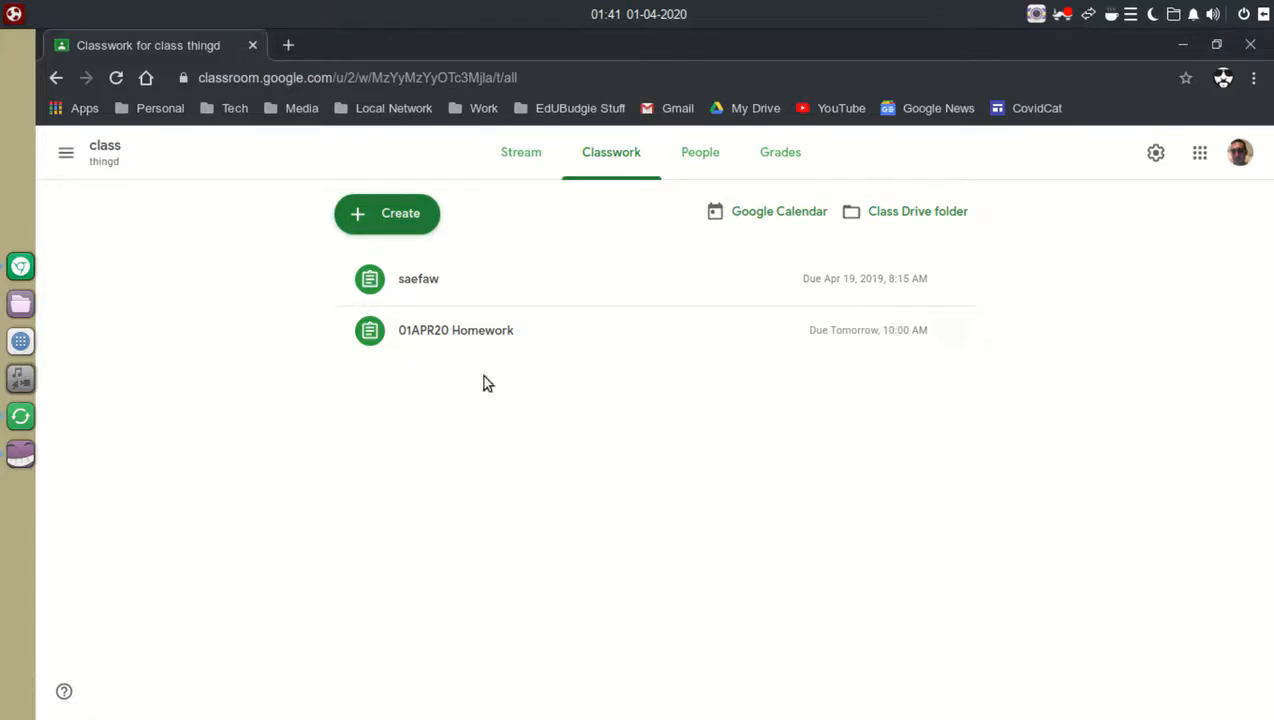
click(1243, 157)
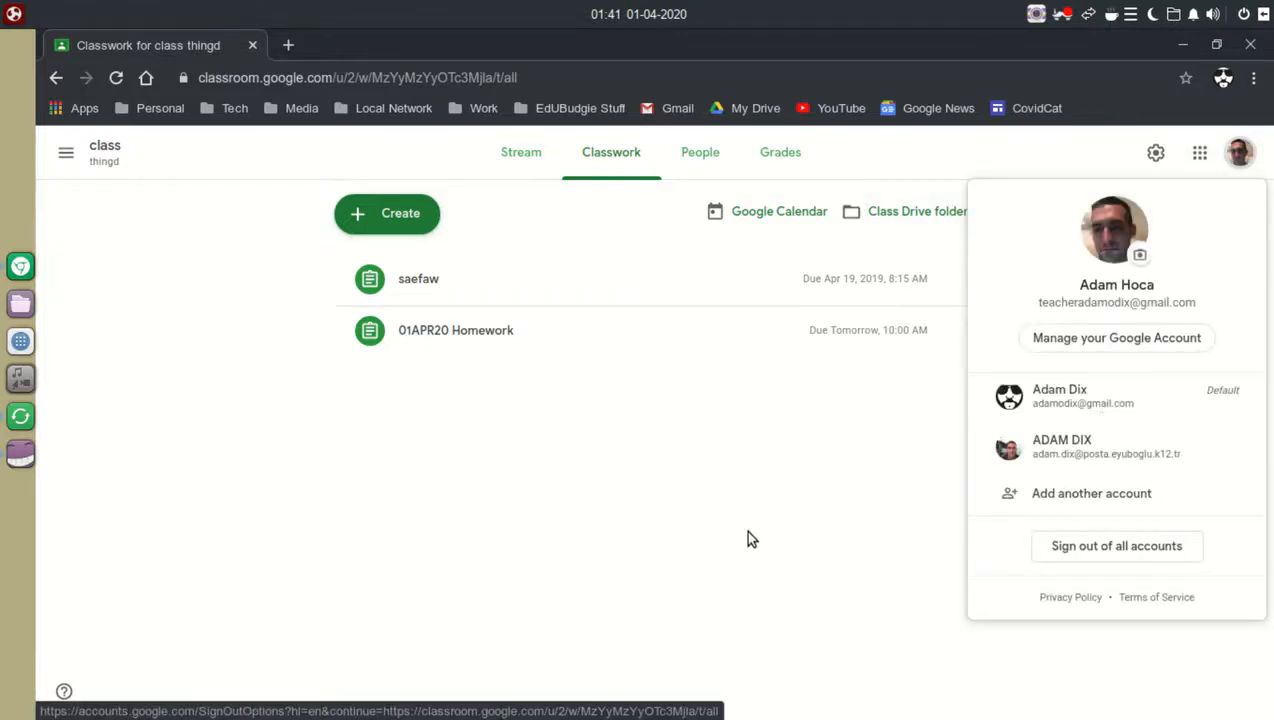
click(855, 426)
Expand the 01APR20 Homework assignment and review its edit form, closing the form without changes.
click(735, 348)
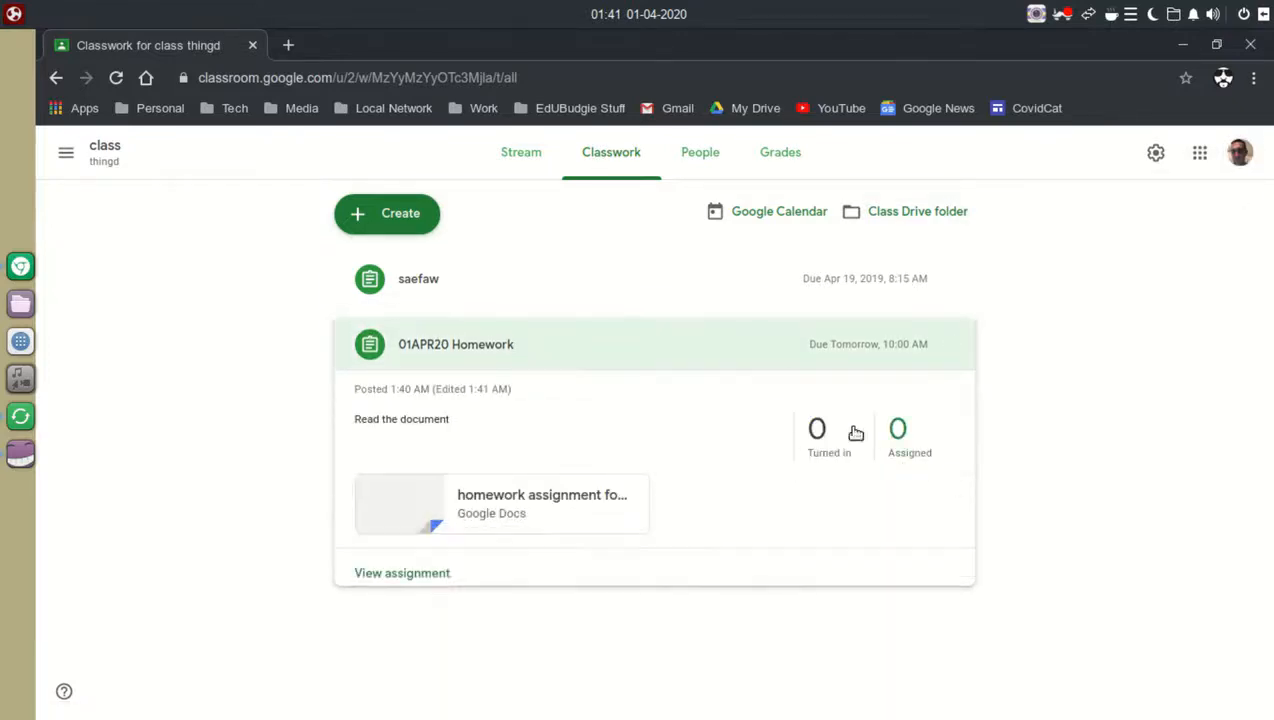
click(953, 350)
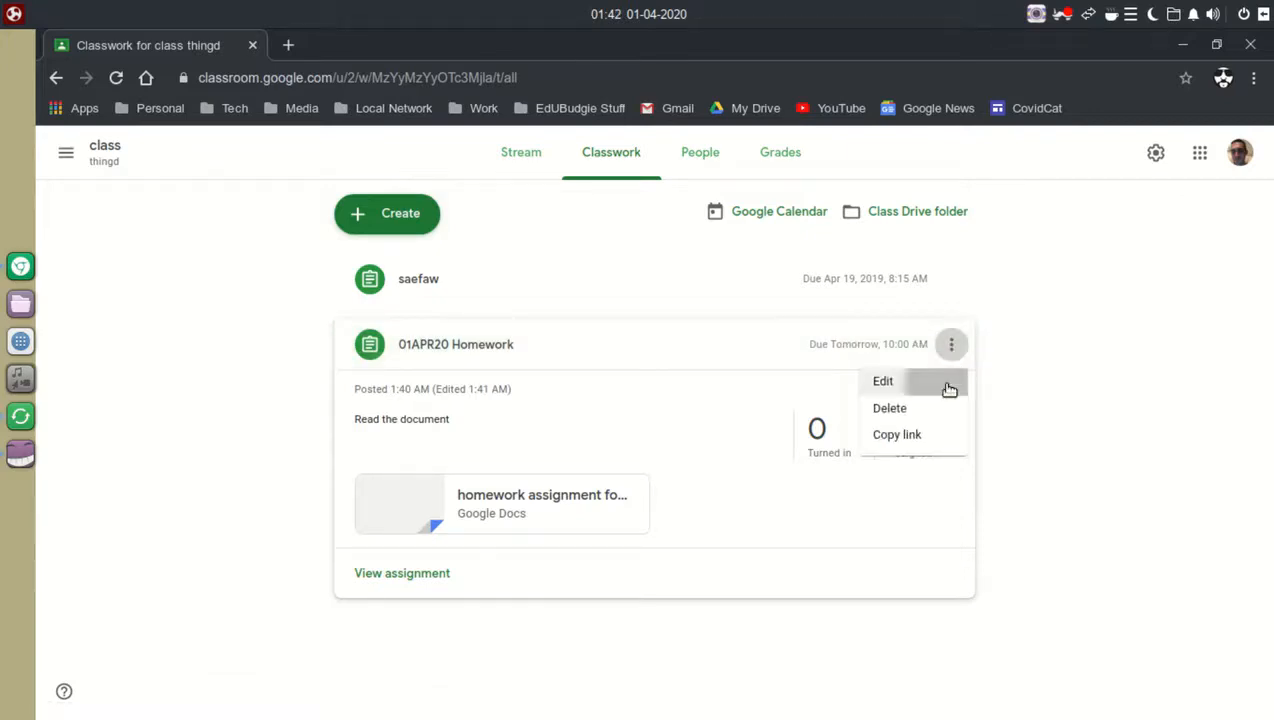
click(945, 384)
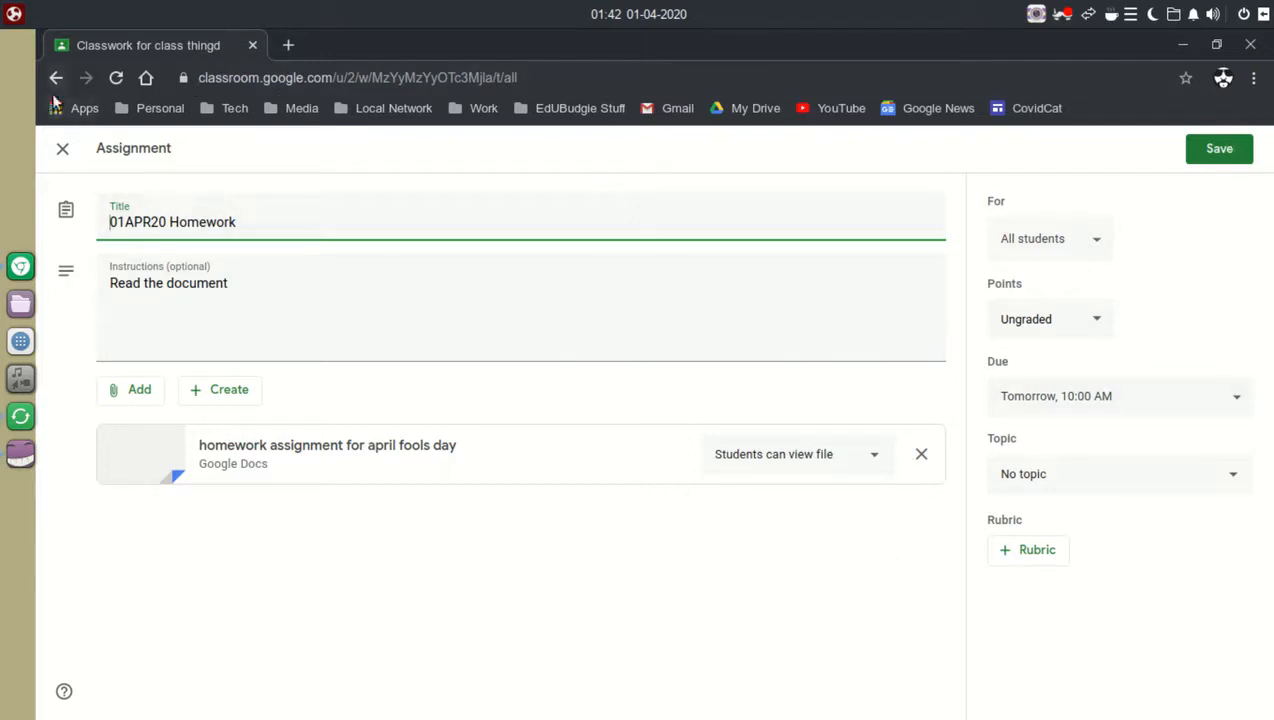
click(62, 148)
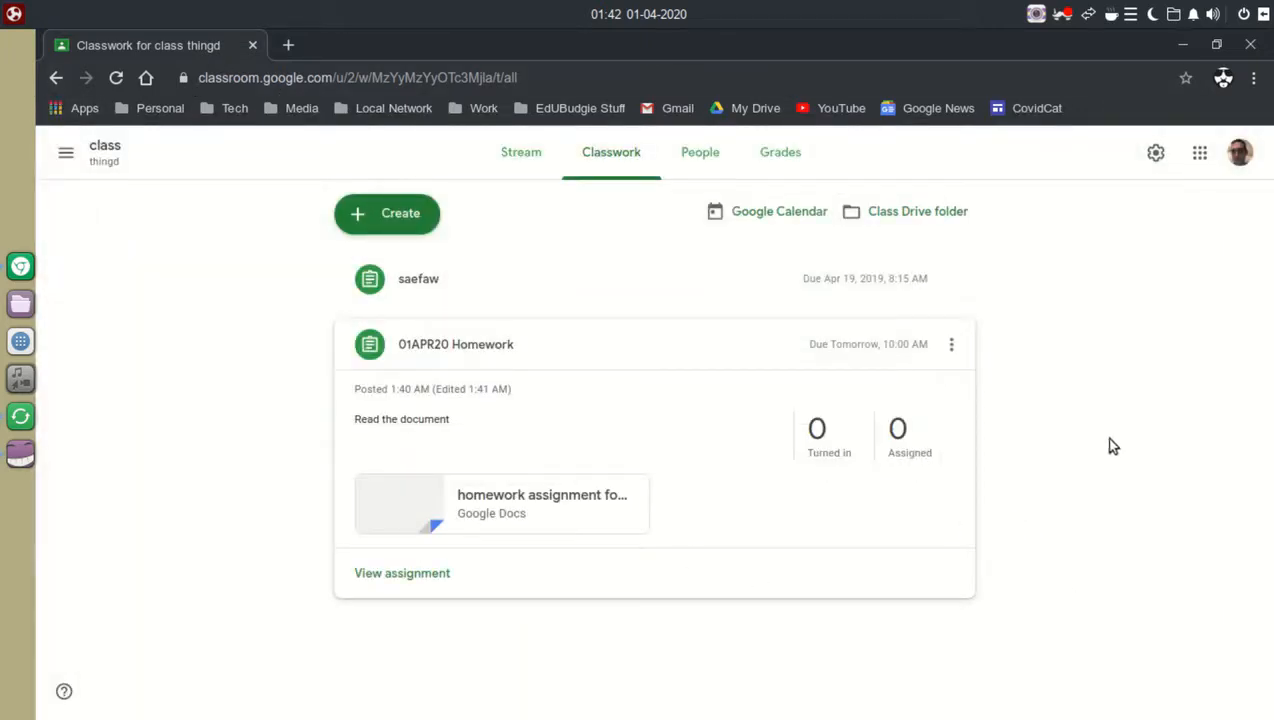
Open the class calendar in a new tab and review the 01APR20 Homework event's details and calendar choices without changing them.
right_click(775, 211)
click(805, 219)
click(384, 43)
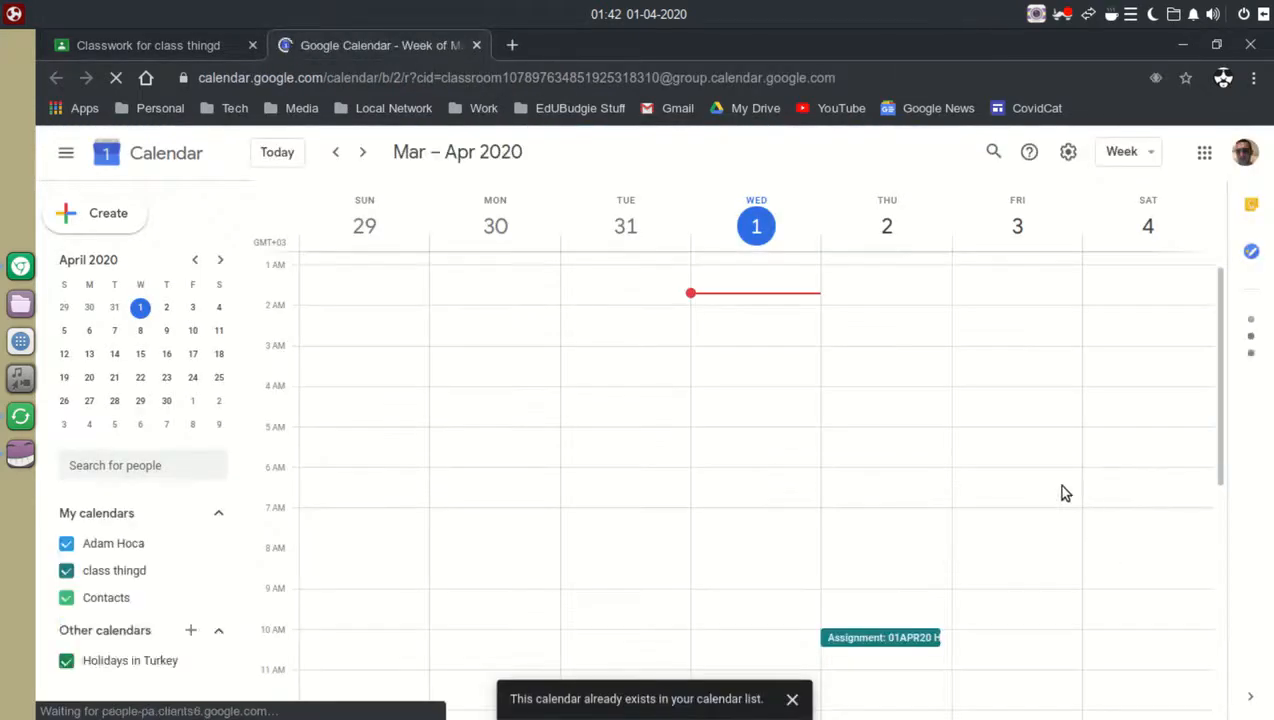
double_click(890, 638)
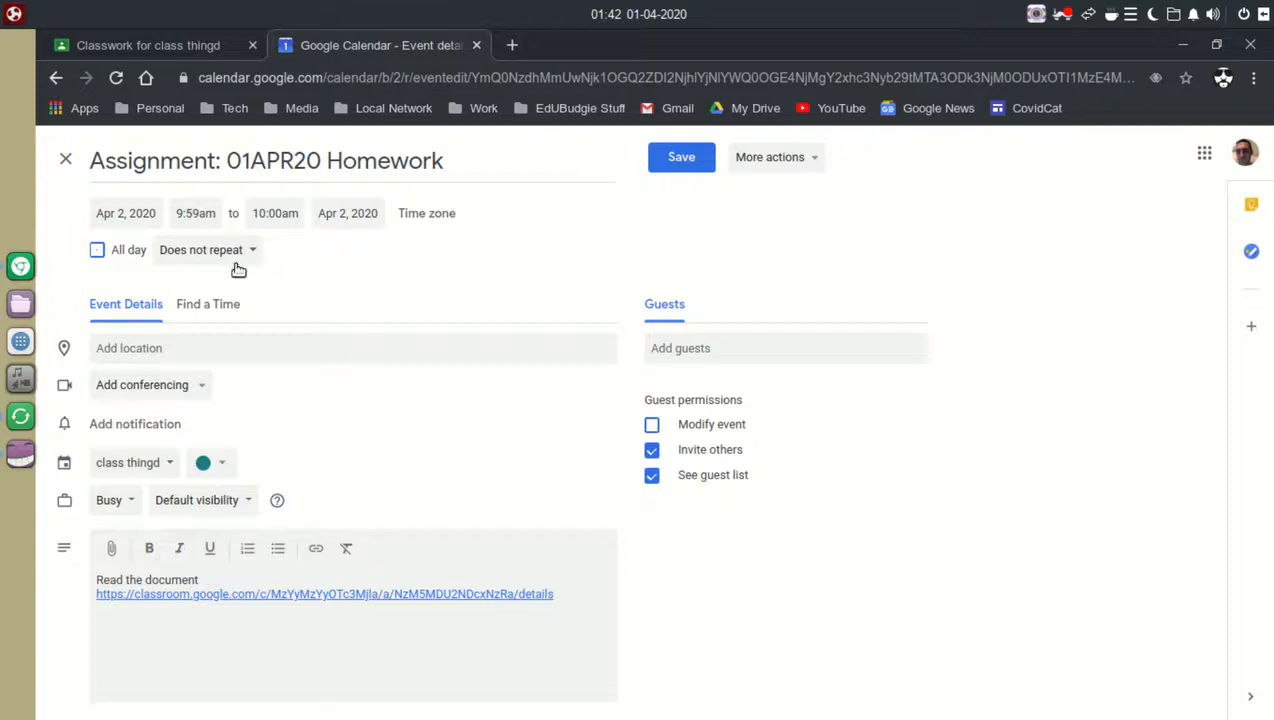
click(163, 464)
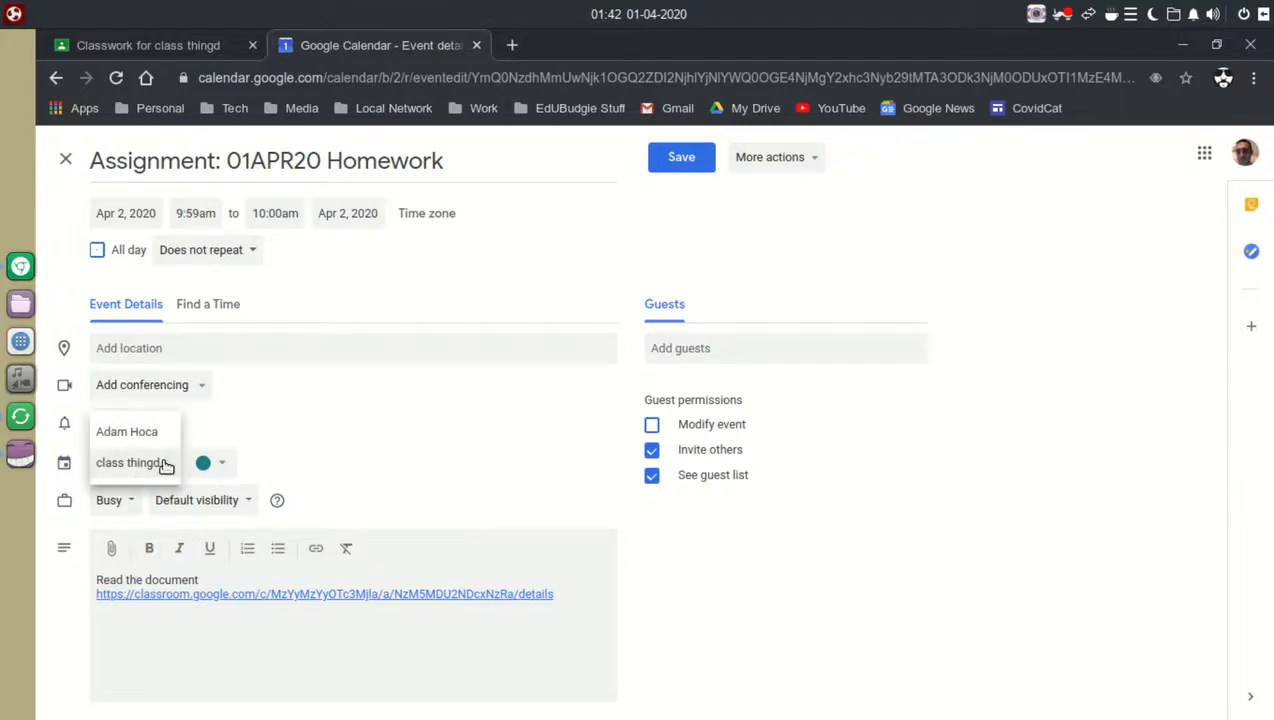
click(443, 450)
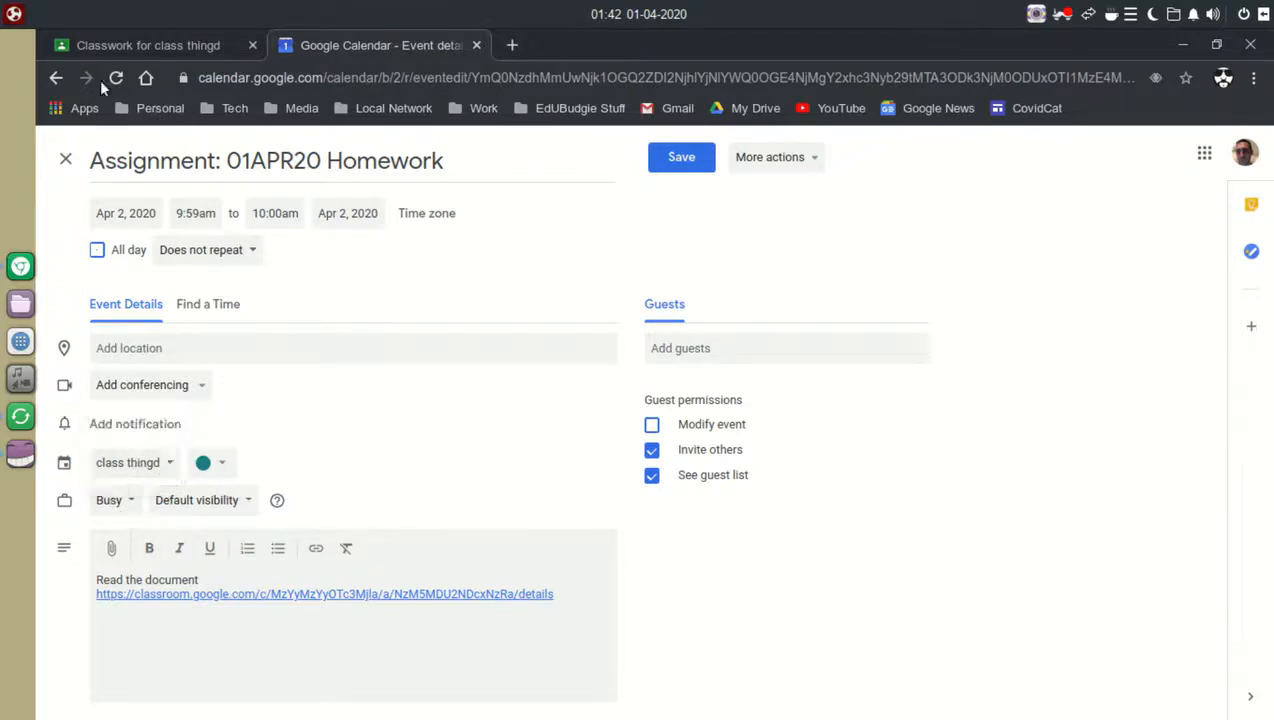
click(477, 45)
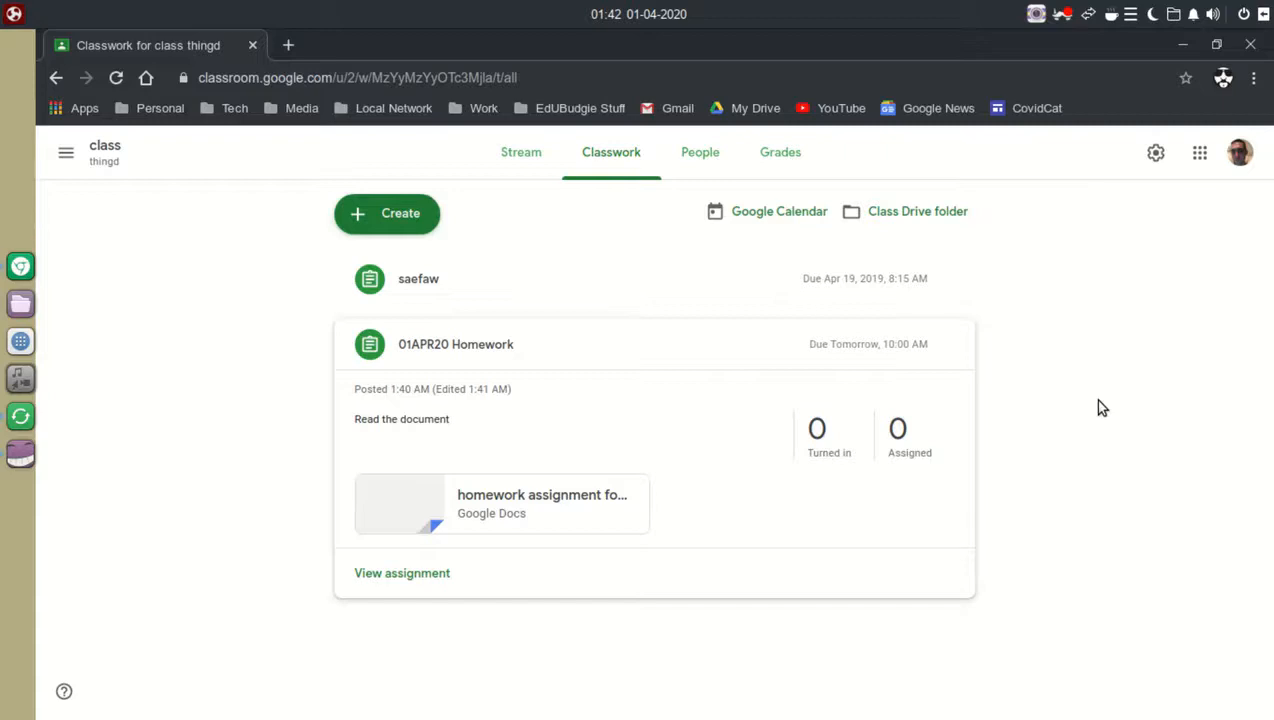
Open the school account's Google Calendar in a new tab, look over this week's lessons and assignments, and close it.
click(286, 45)
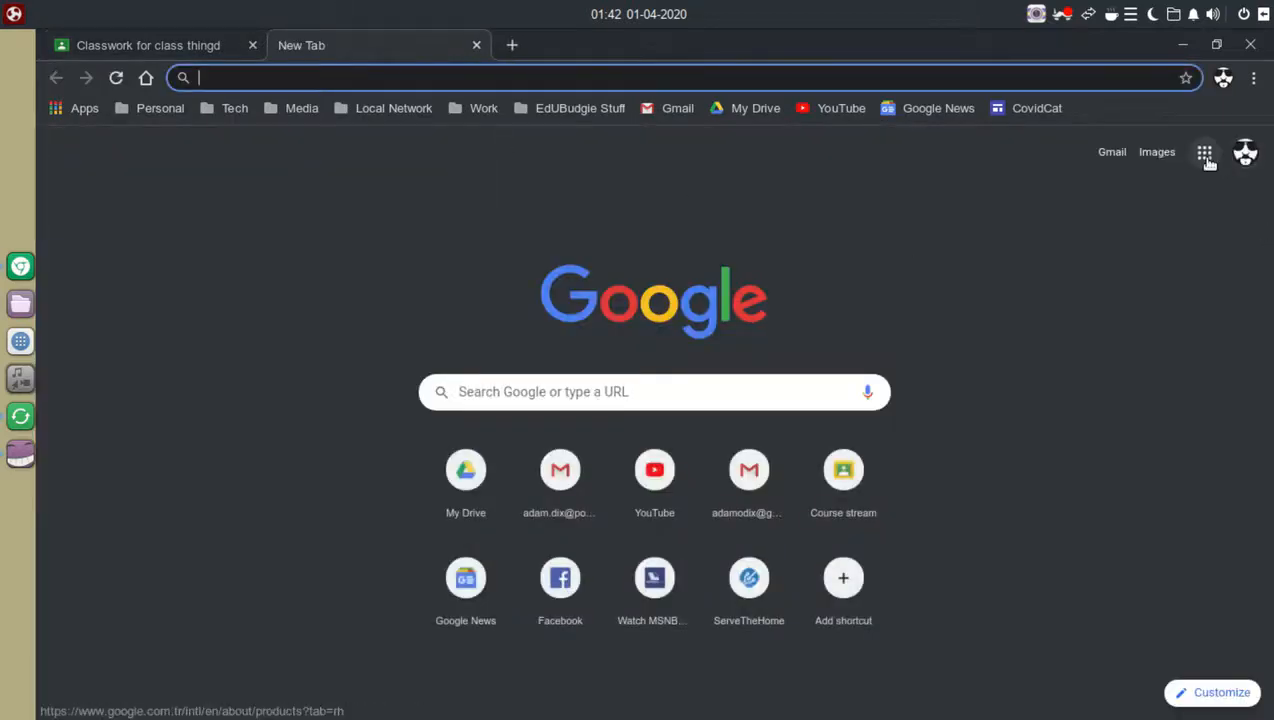
click(476, 108)
click(528, 244)
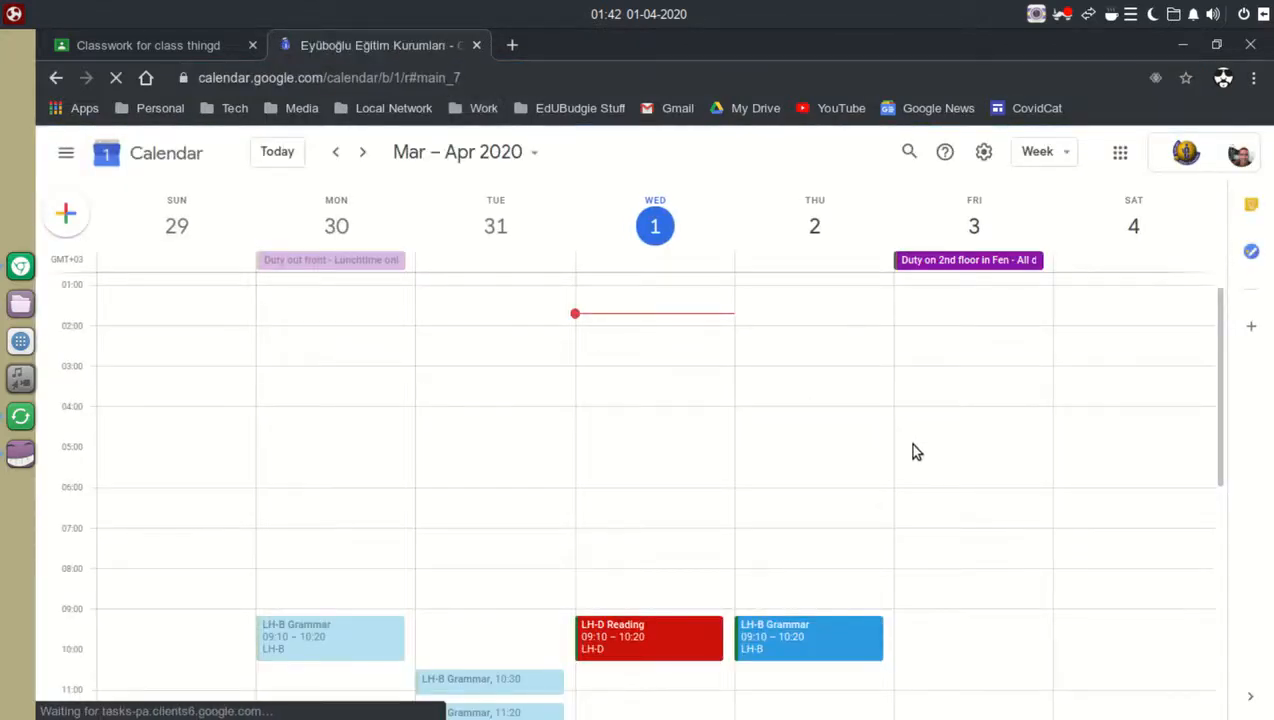
scroll(918, 450, down, 3)
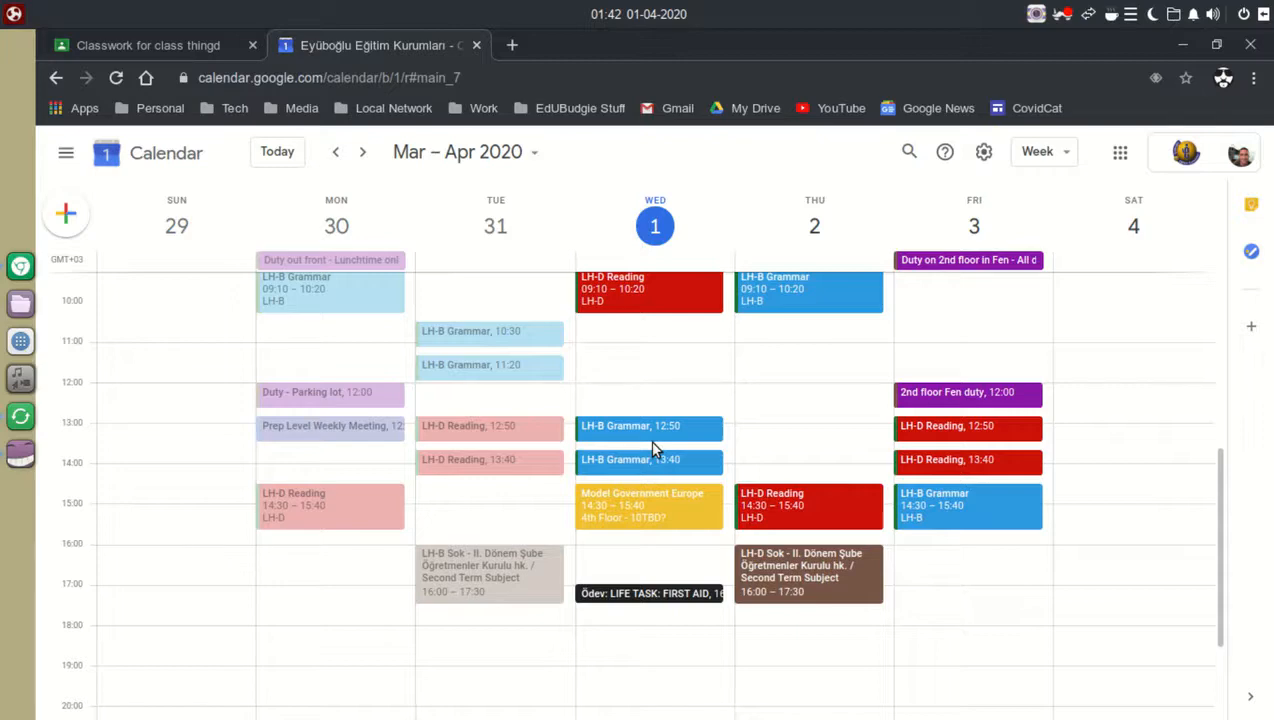
key(alt+Tab)
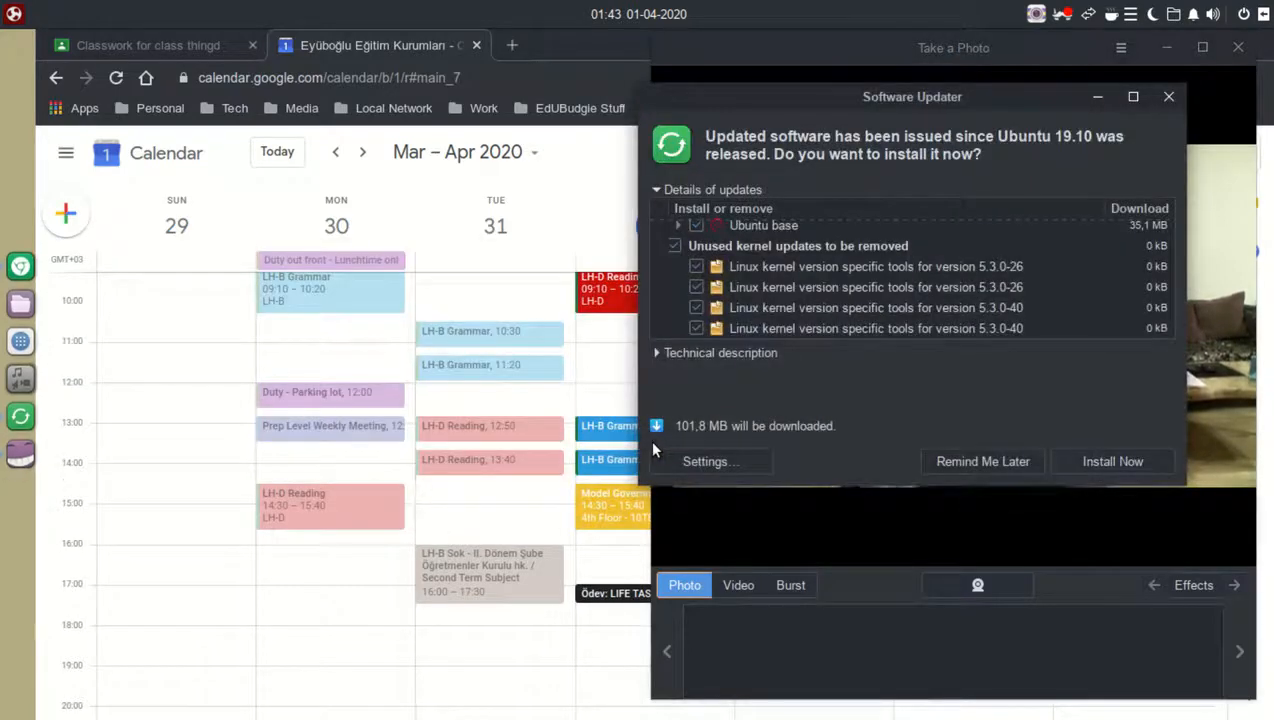
key(alt+Tab)
key(alt+Tab)
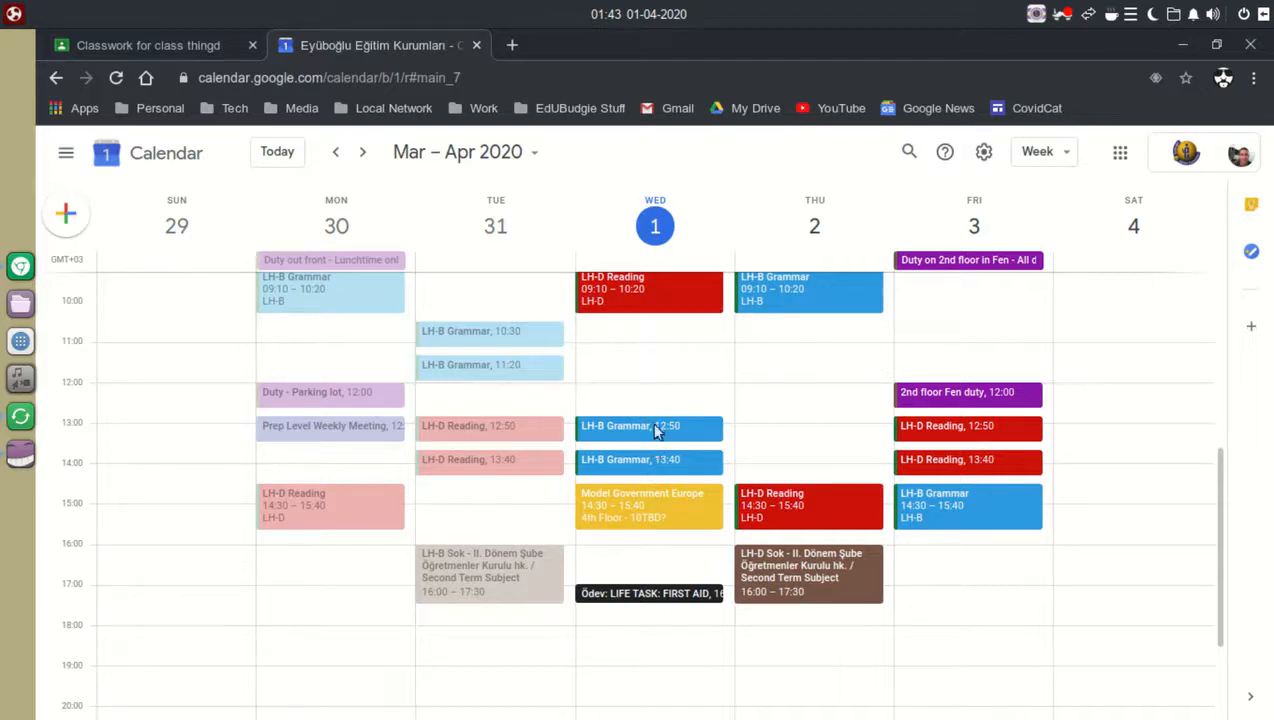
click(476, 46)
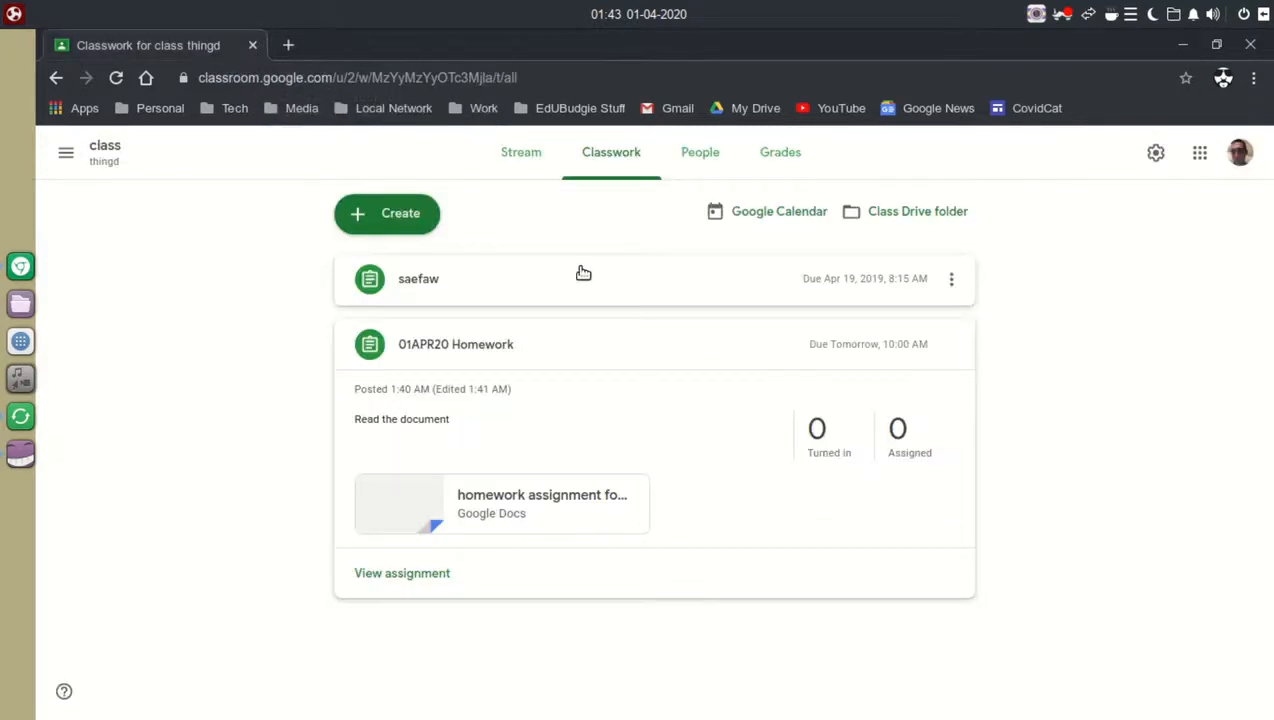
View the class's People page and the Grades page, dismissing the grading system introduction.
click(712, 156)
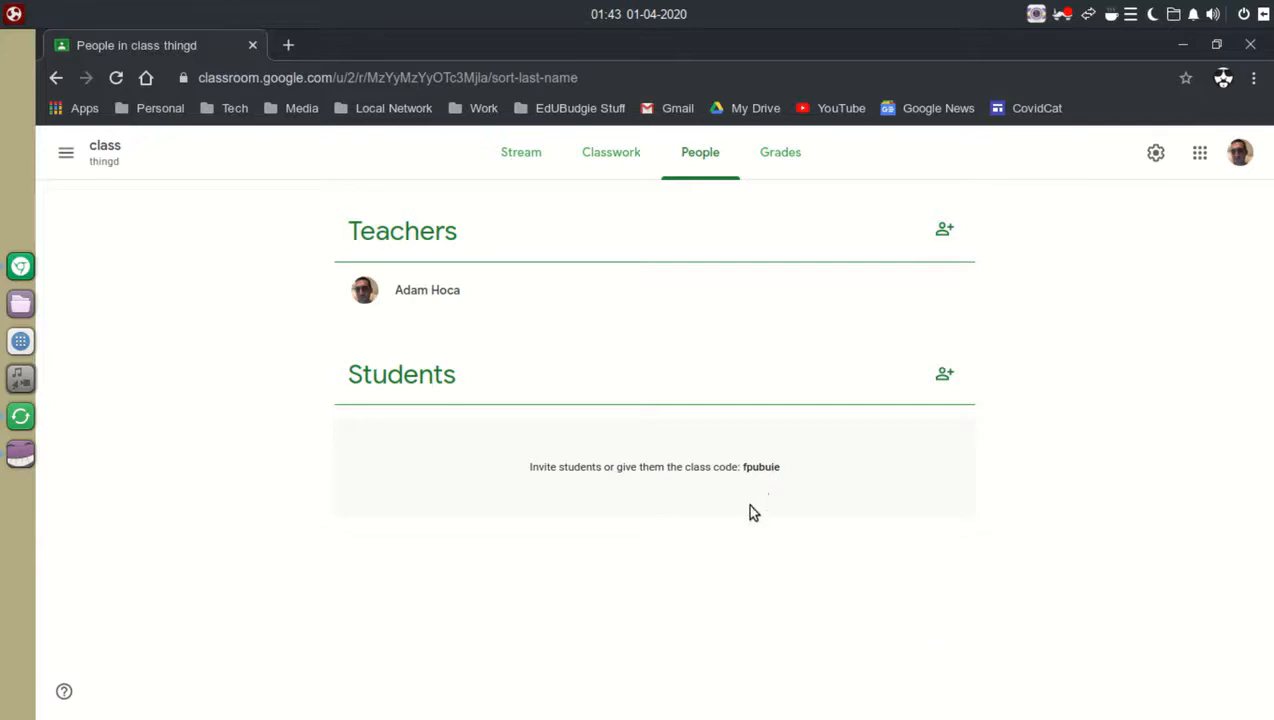
click(781, 152)
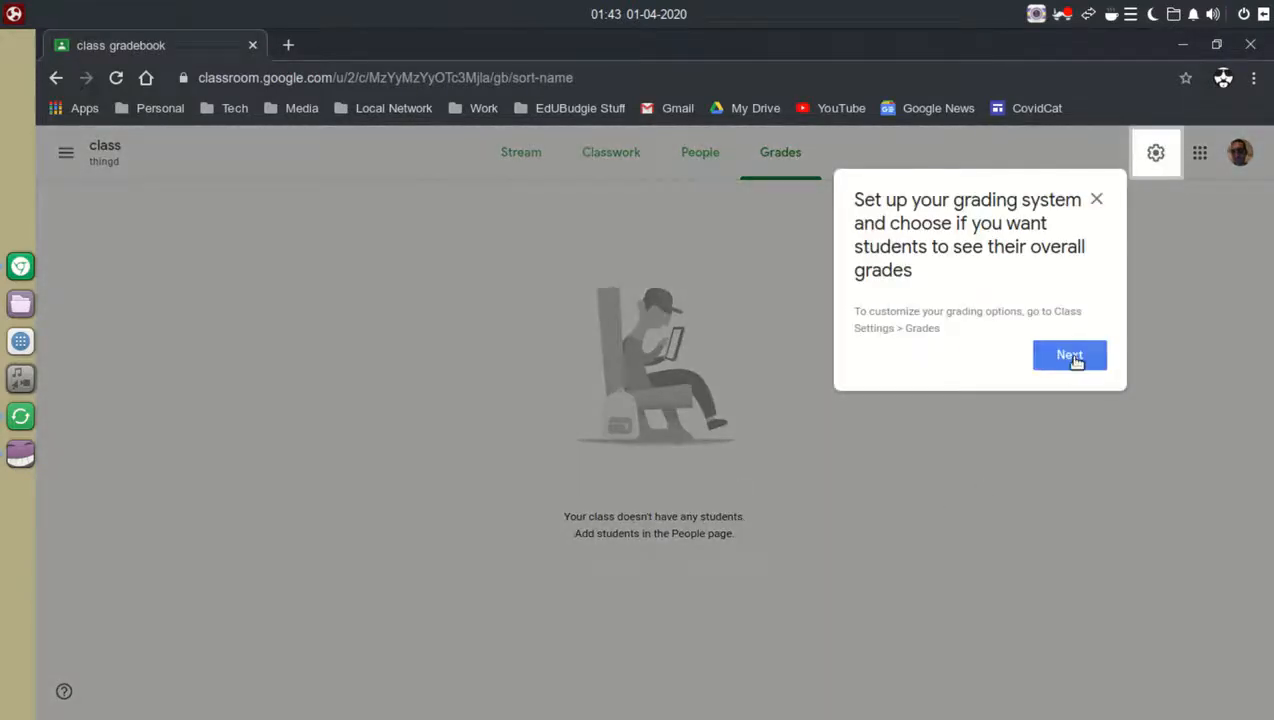
click(1069, 355)
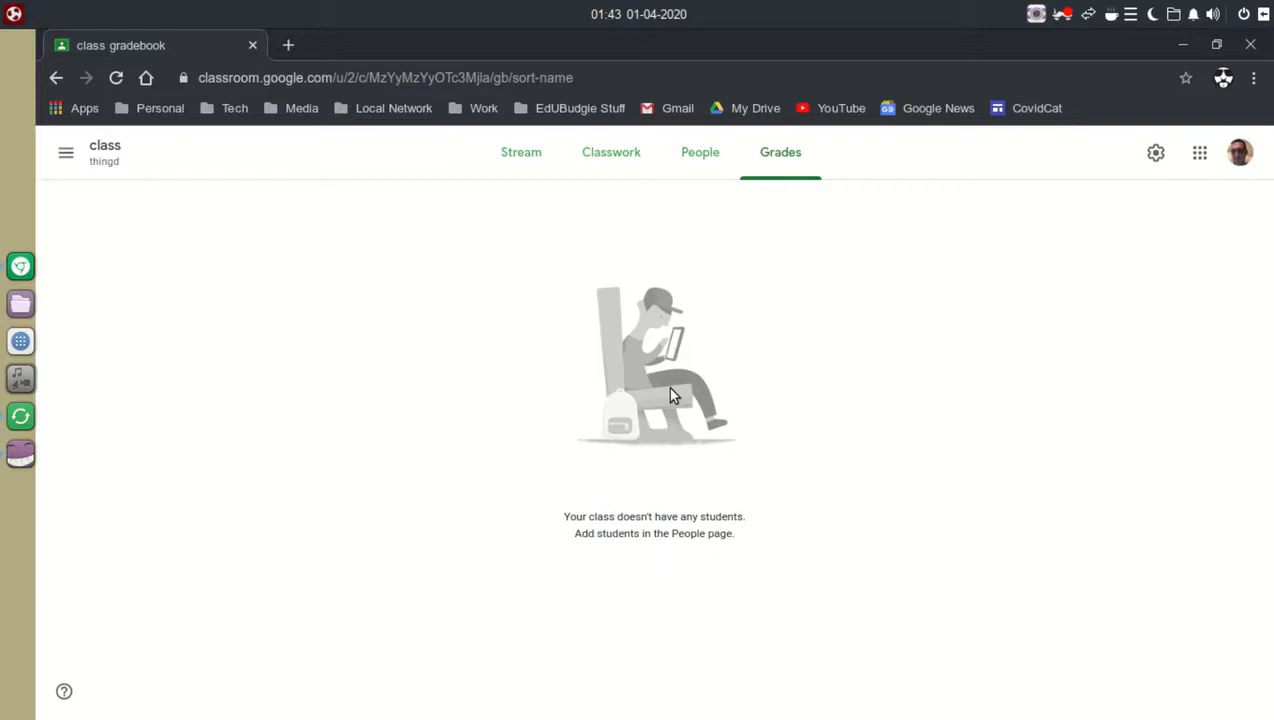
Bring up the Take a Photo webcam window and shrink it, and return to the class's Classwork page.
key(alt+Tab)
key(alt+Tab)
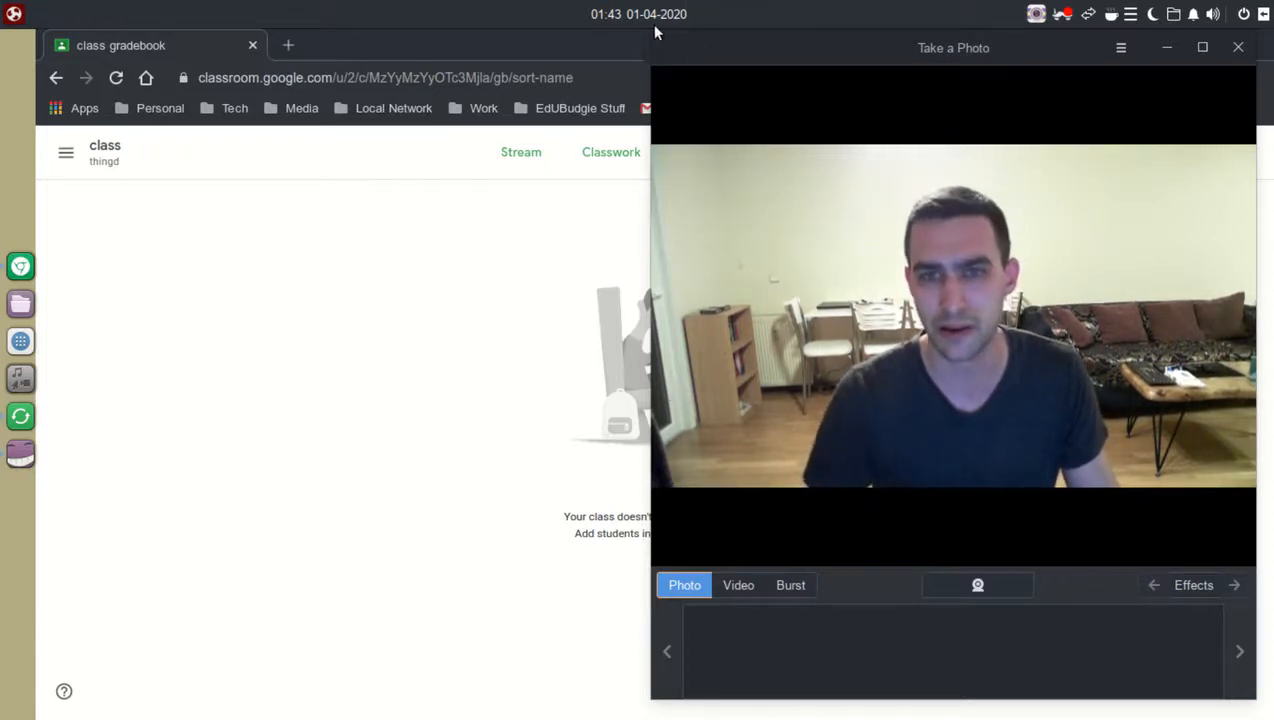
drag(655, 39, 853, 232)
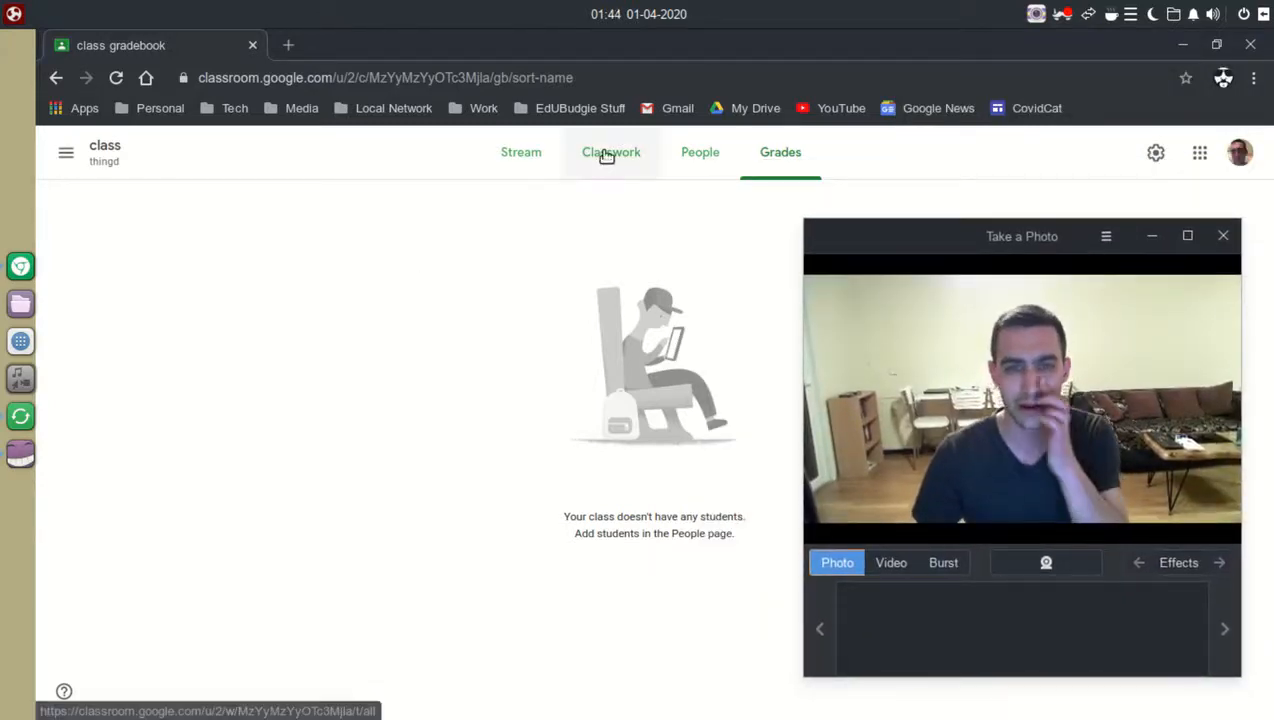
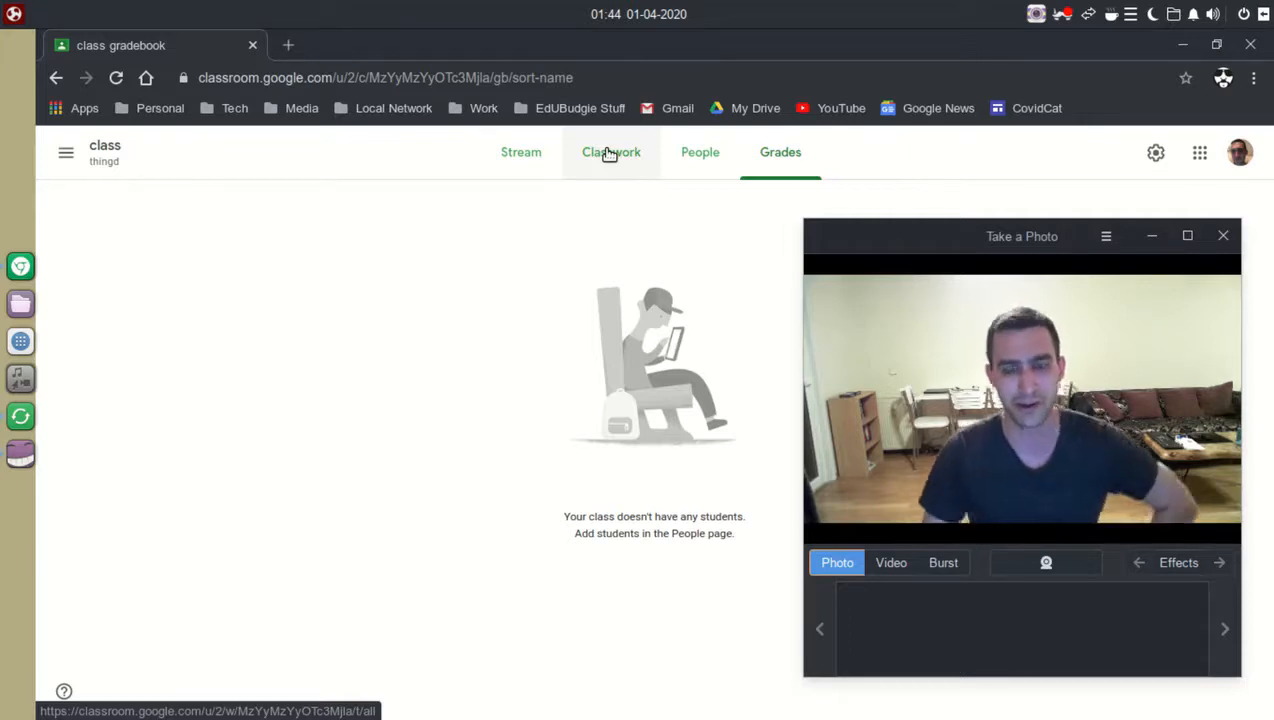
click(608, 154)
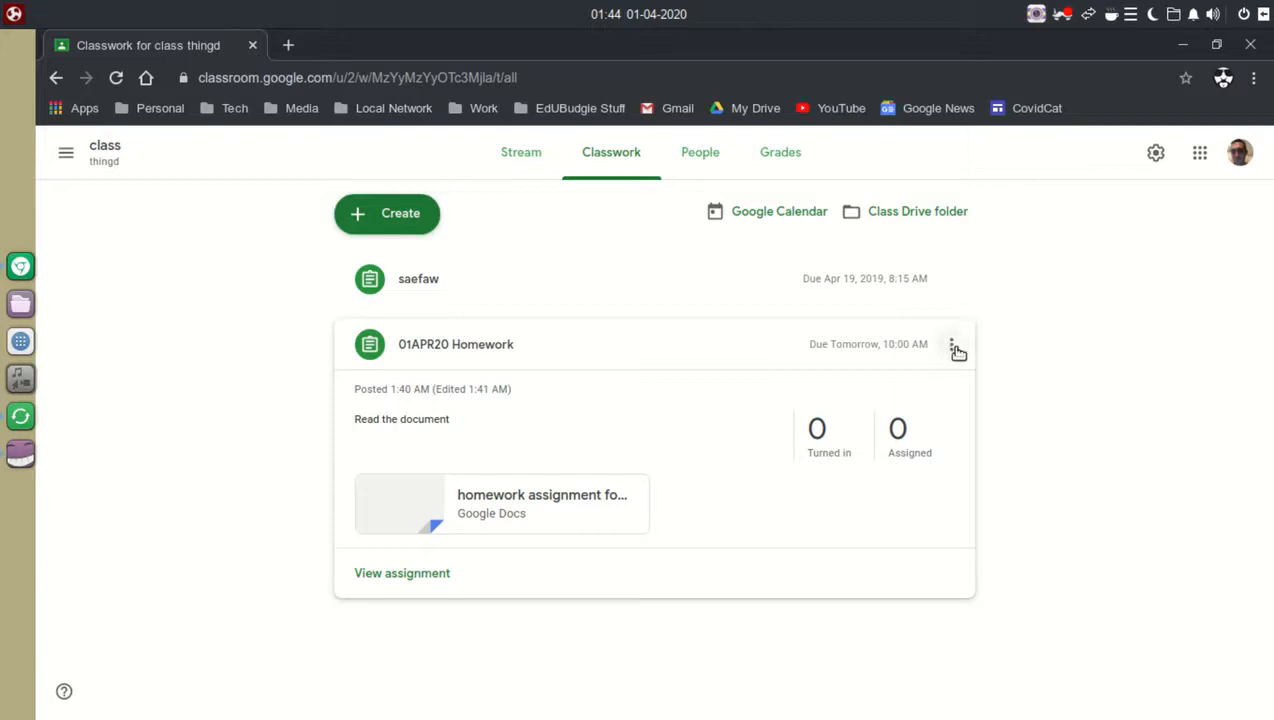
Open the class's Google Calendar in a new tab and bring up the 01APR20 Homework assignment's event details.
right_click(757, 214)
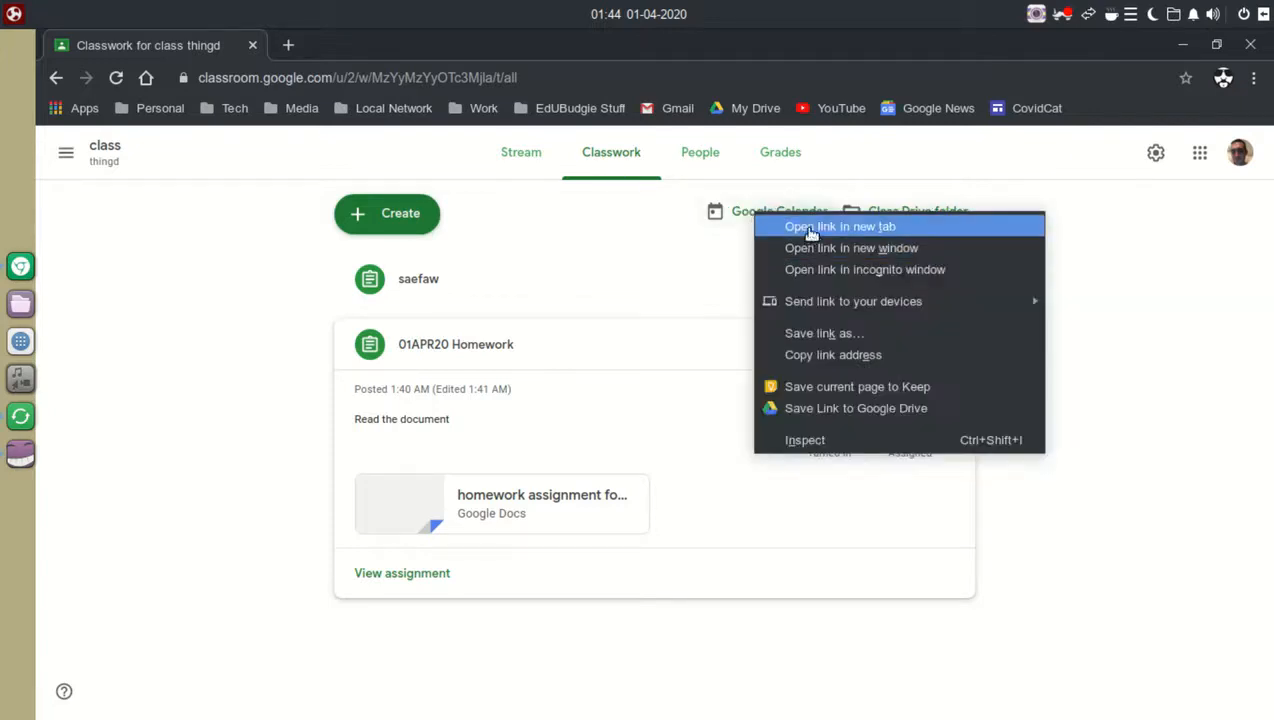
click(810, 222)
click(400, 45)
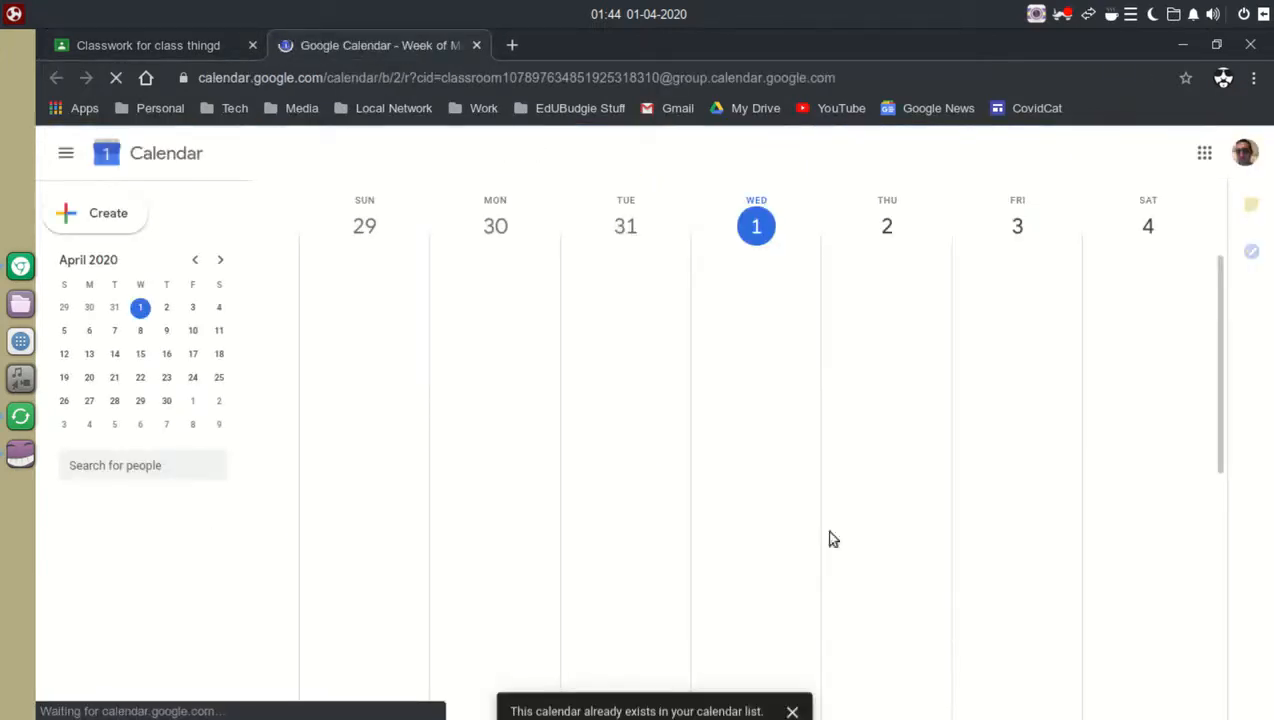
scroll(1053, 514, down, 1)
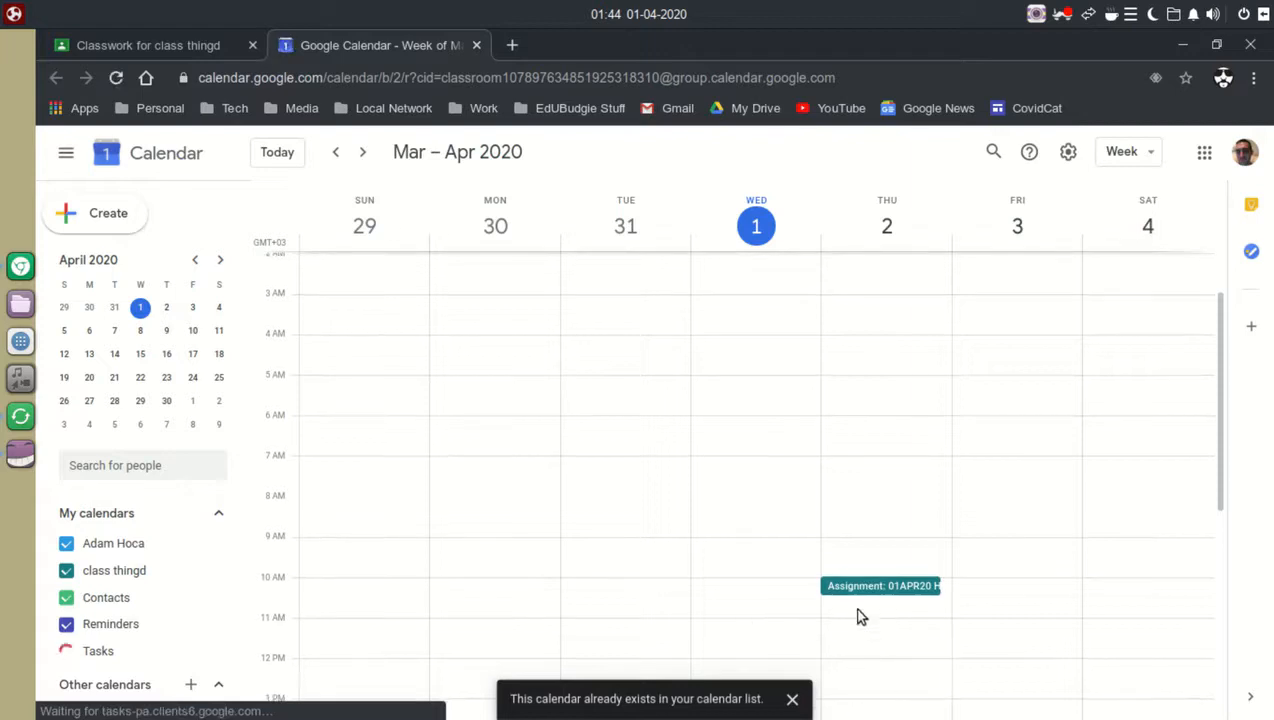
double_click(869, 587)
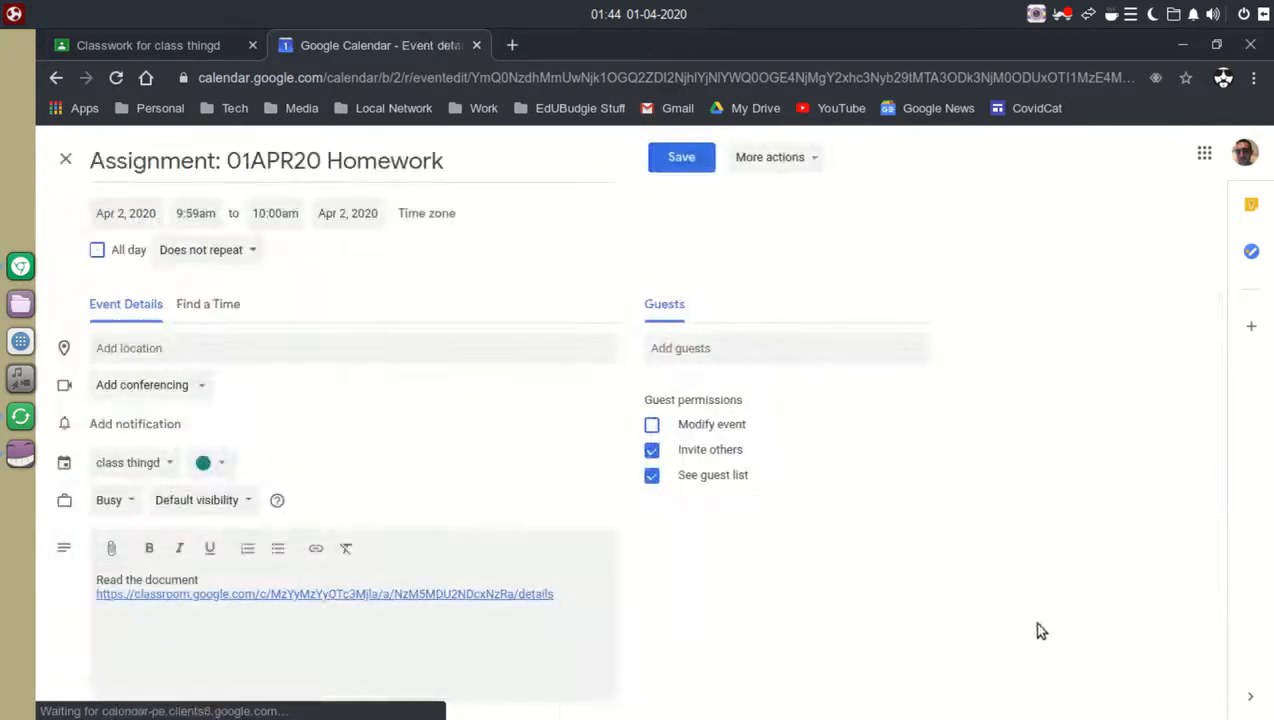
Add an email reminder to the homework event, set to 1 week before it.
click(122, 430)
click(171, 424)
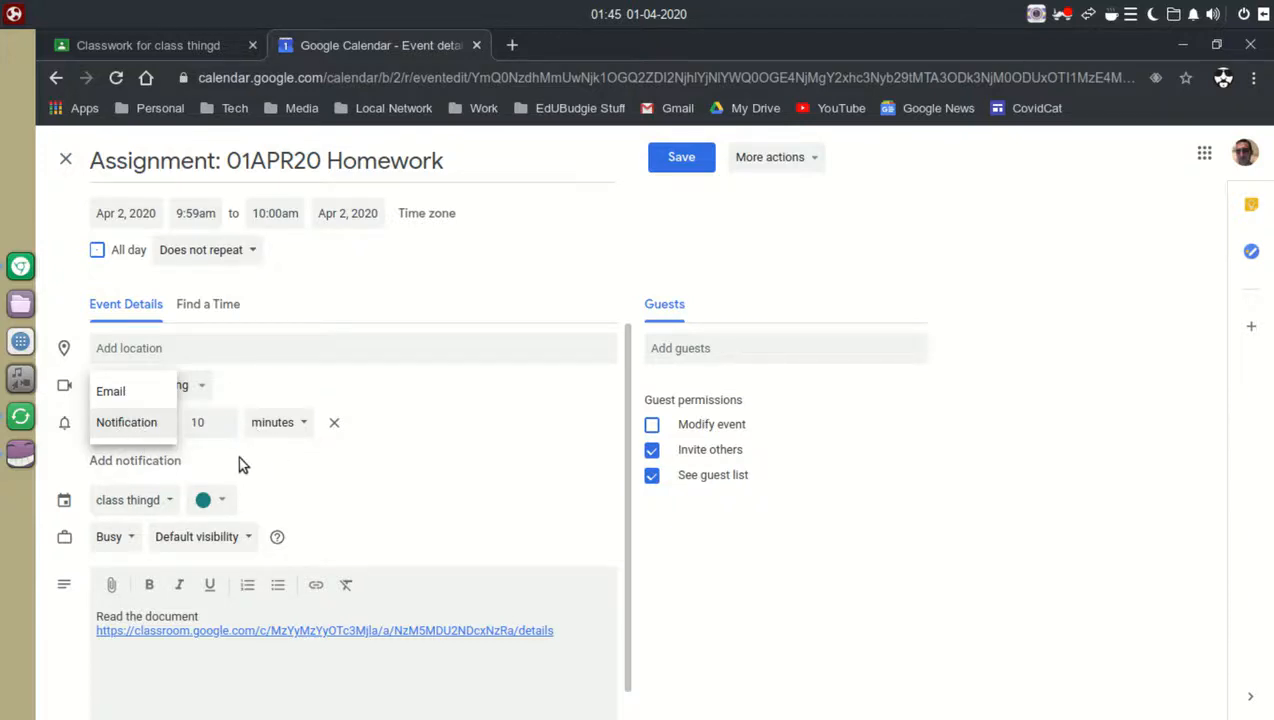
click(110, 400)
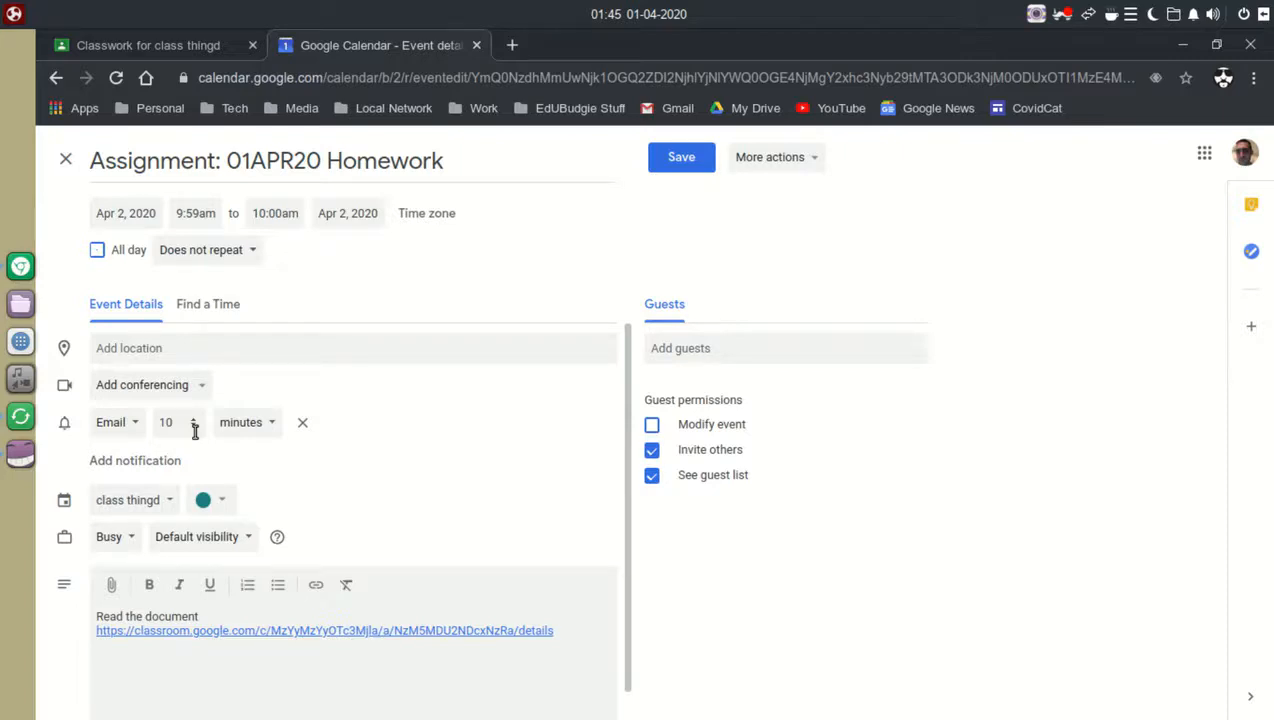
key(alt+Tab)
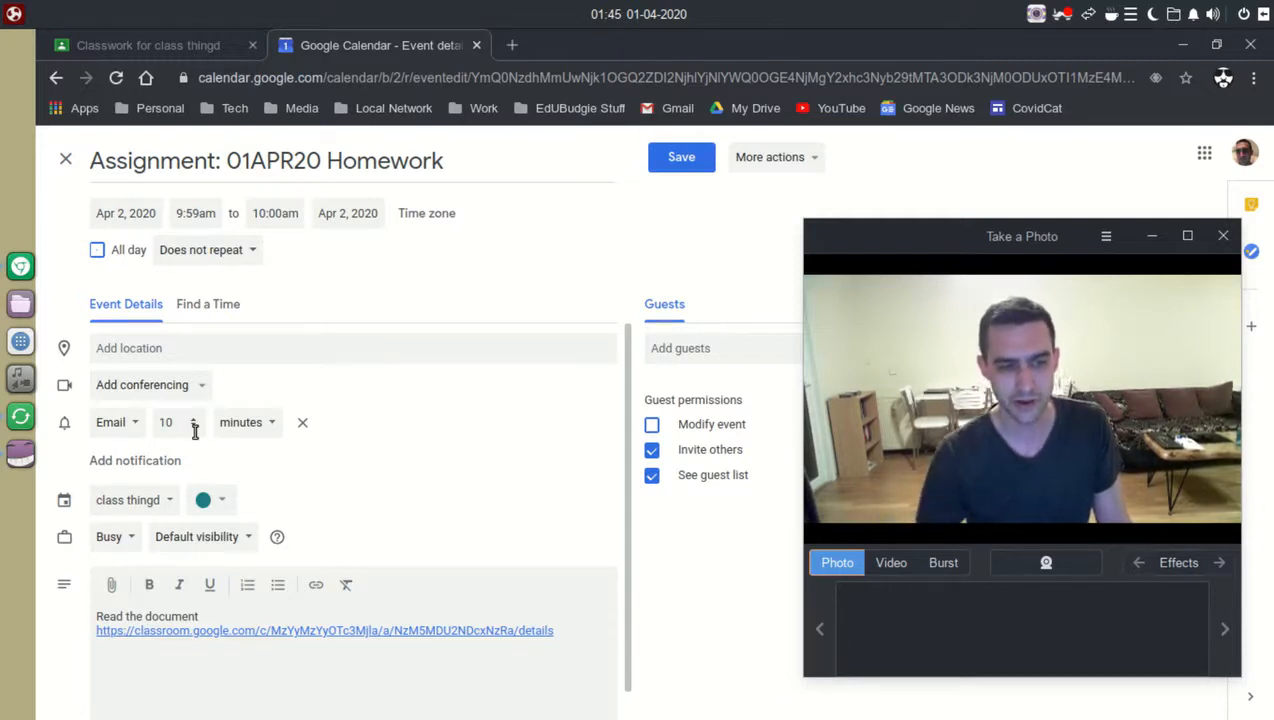
click(168, 422)
text(1)
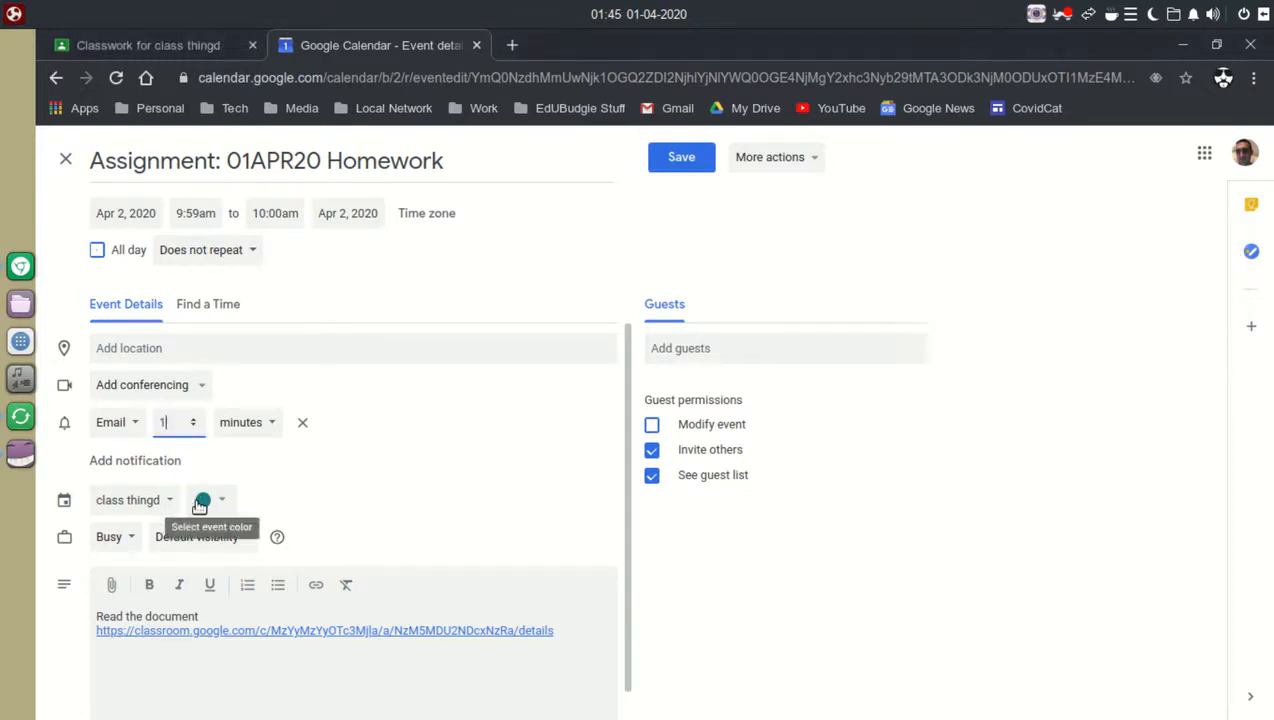
click(246, 420)
click(240, 513)
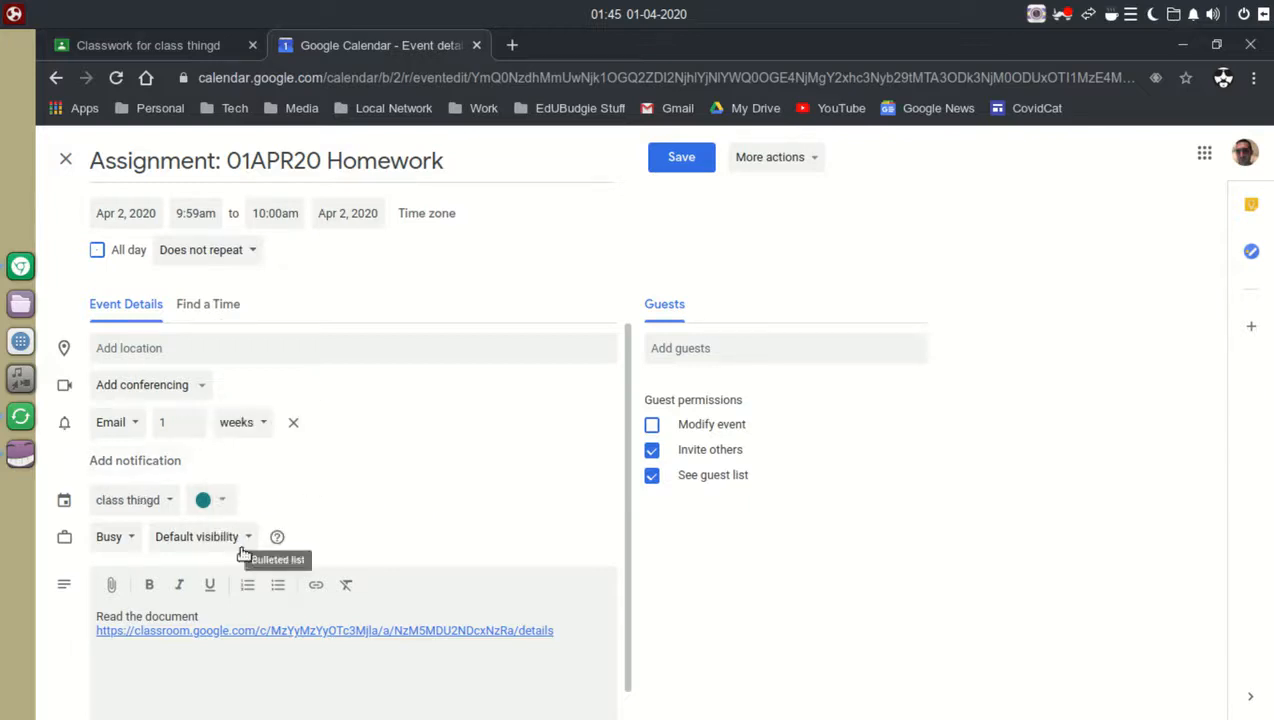
key(alt+Tab)
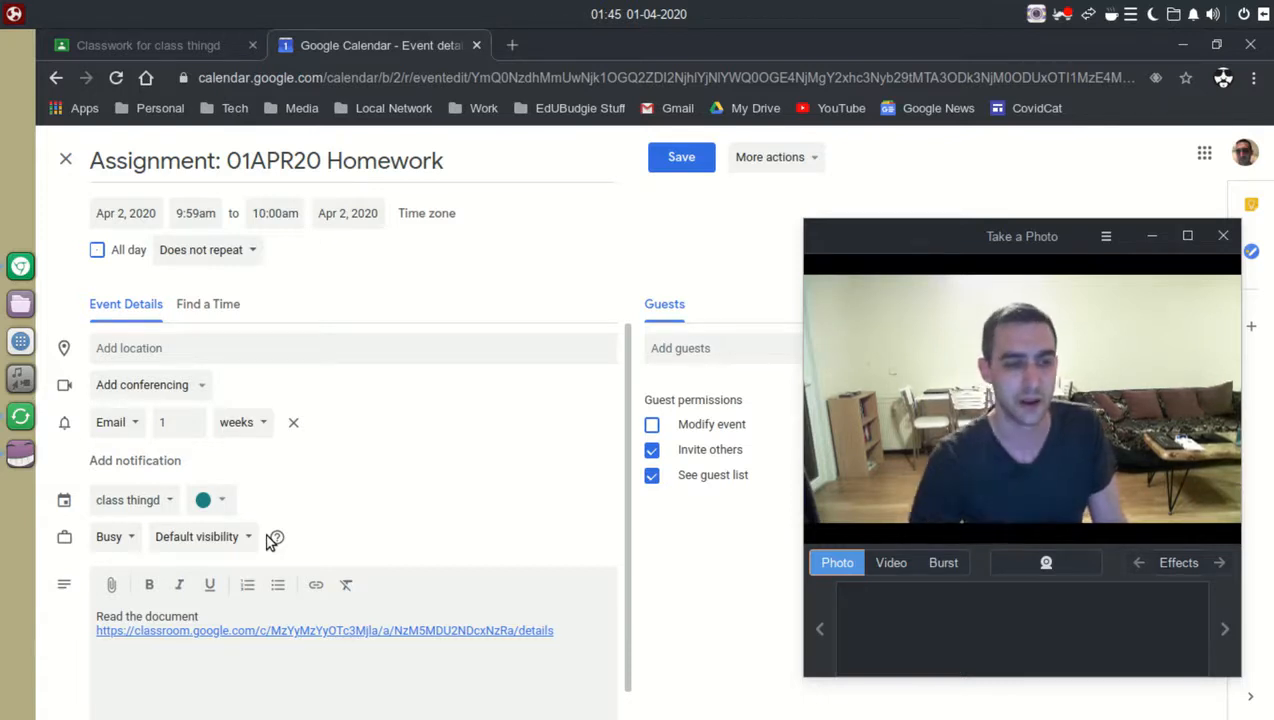
Add a second reminder as a notification 10 hours before the homework event, and save the event, closing the calendar tab.
click(134, 461)
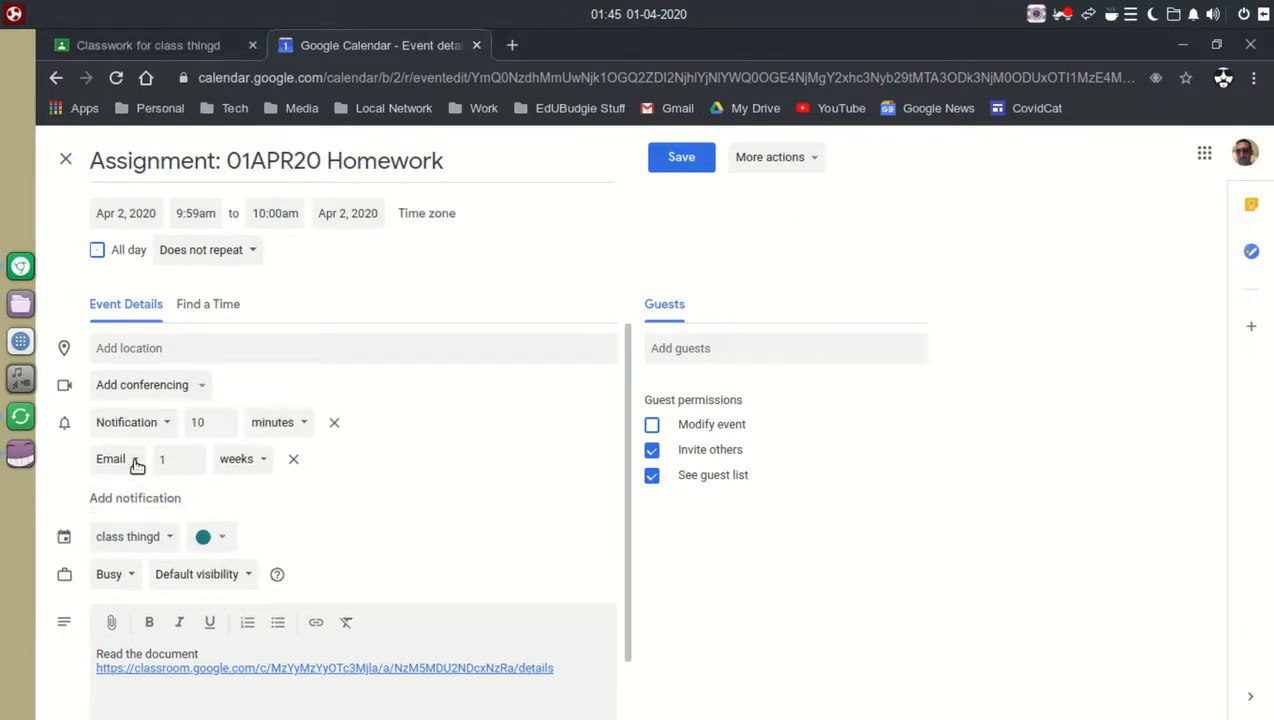
click(137, 465)
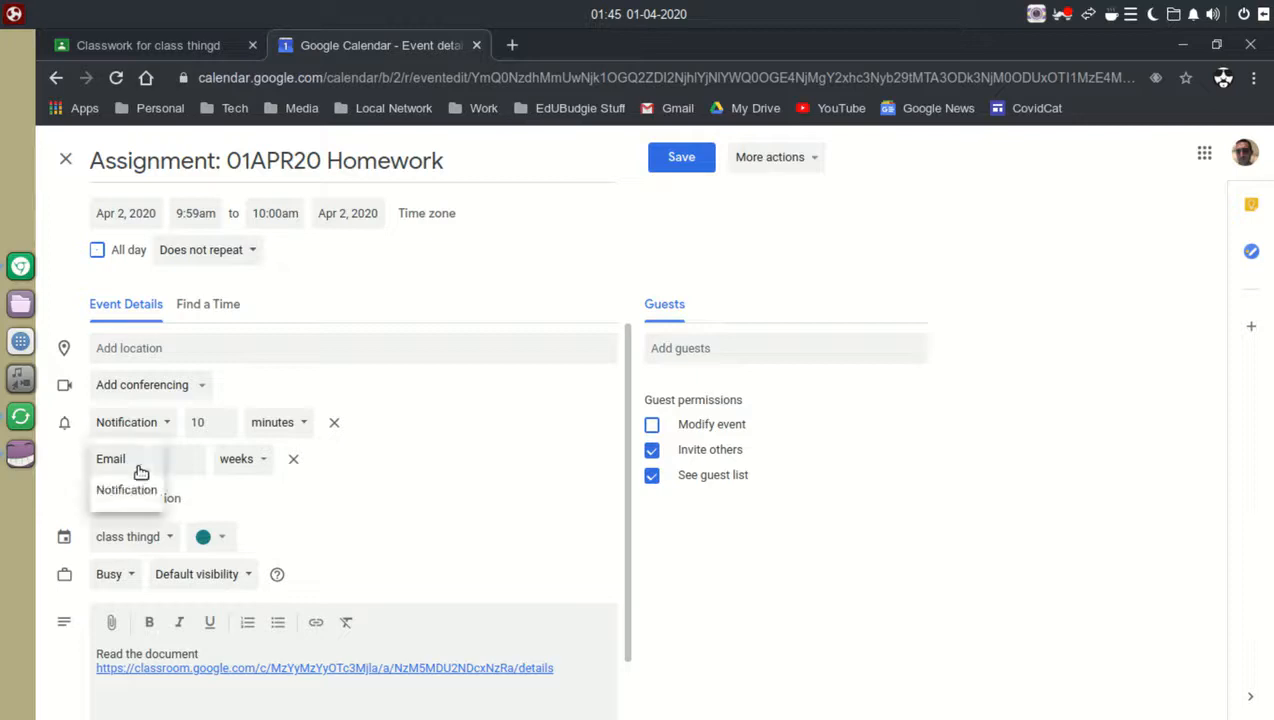
click(382, 523)
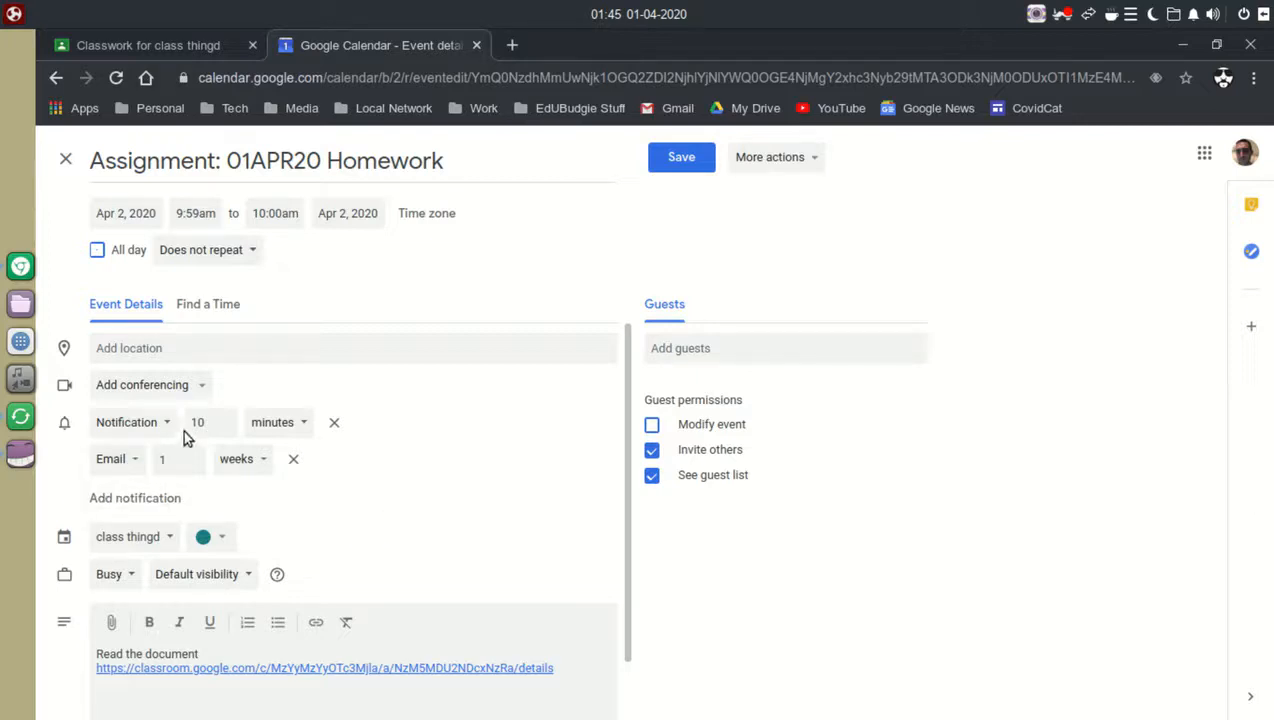
click(306, 427)
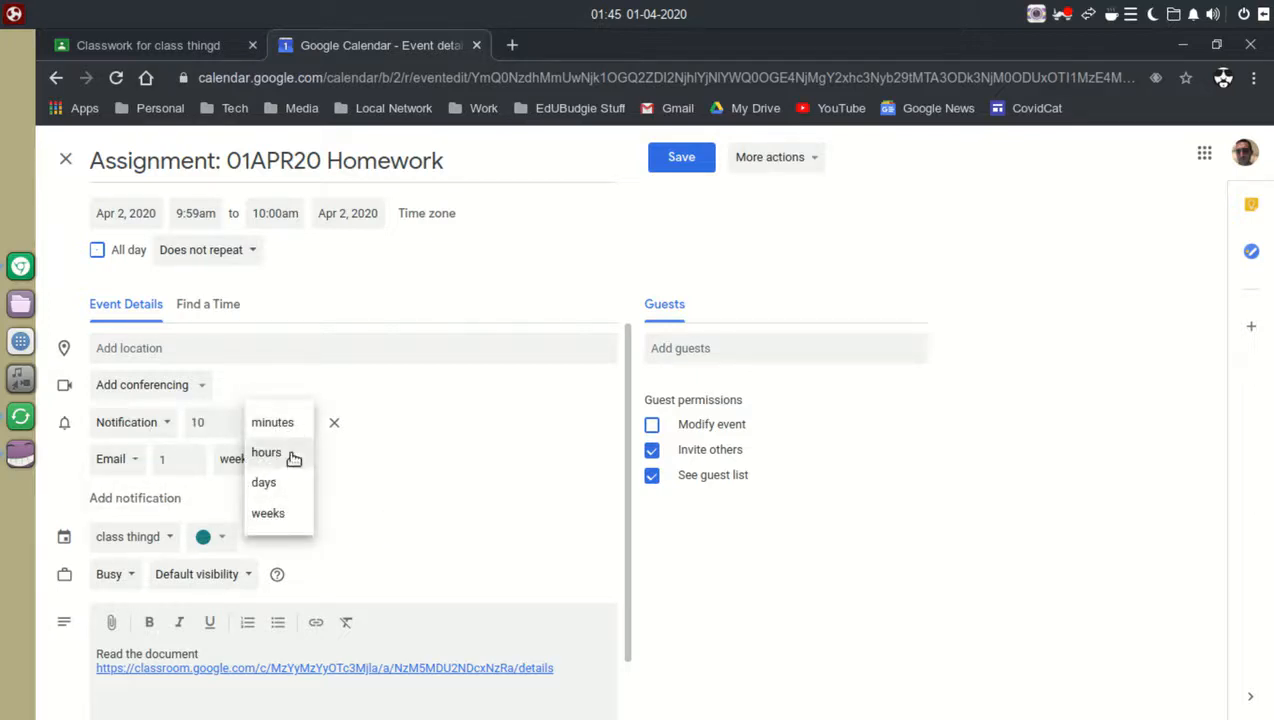
click(288, 452)
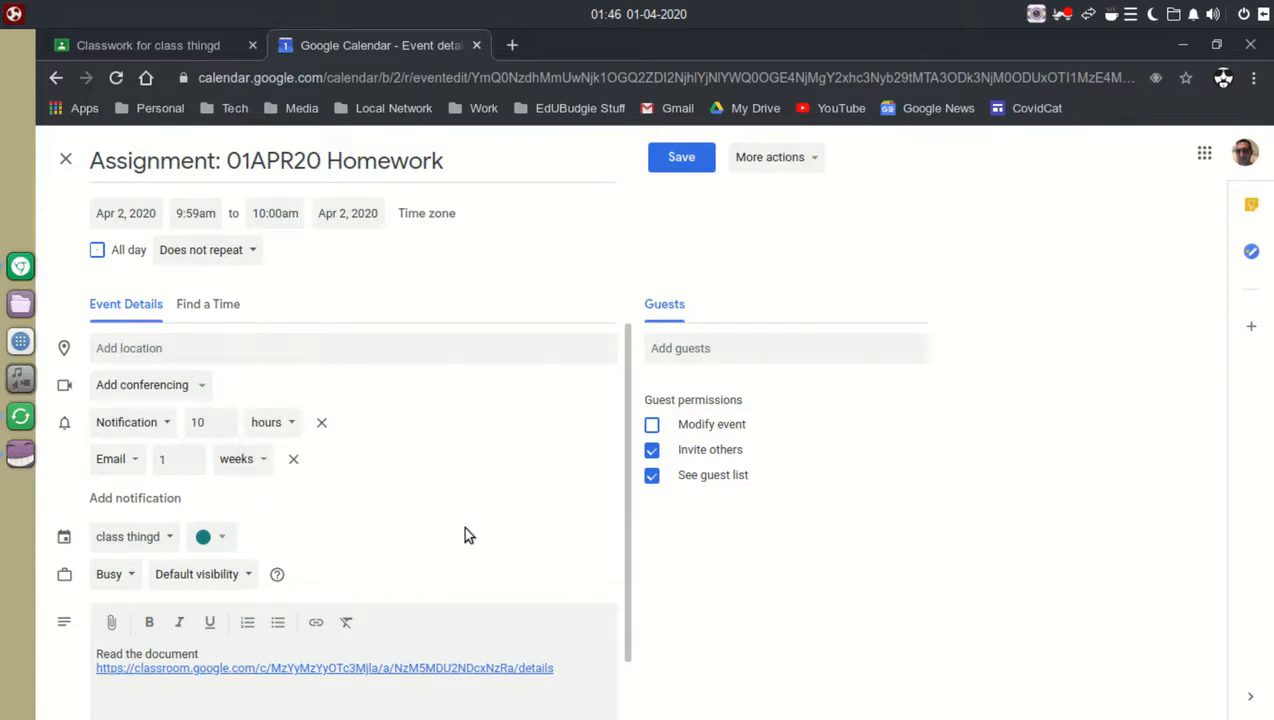
click(705, 158)
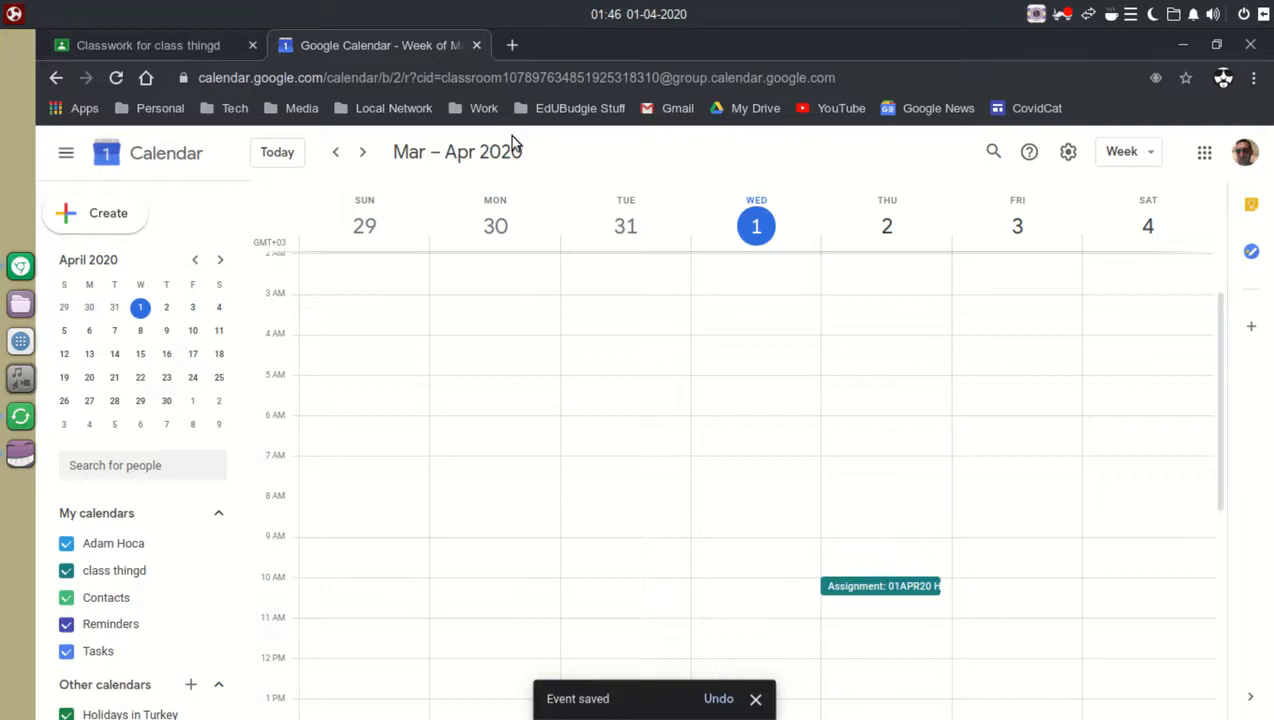
click(477, 46)
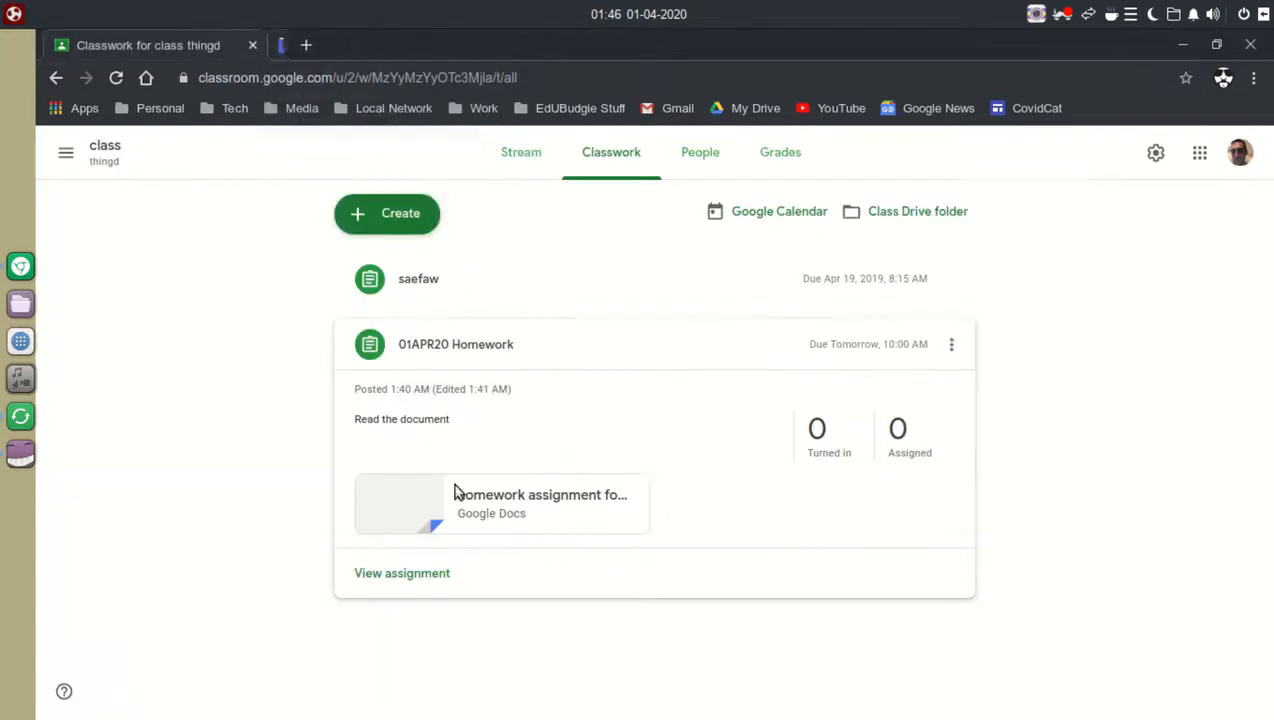
View the class's Stream page, dismissing the tip about customizing Classwork there, and return to the Classwork page.
click(510, 156)
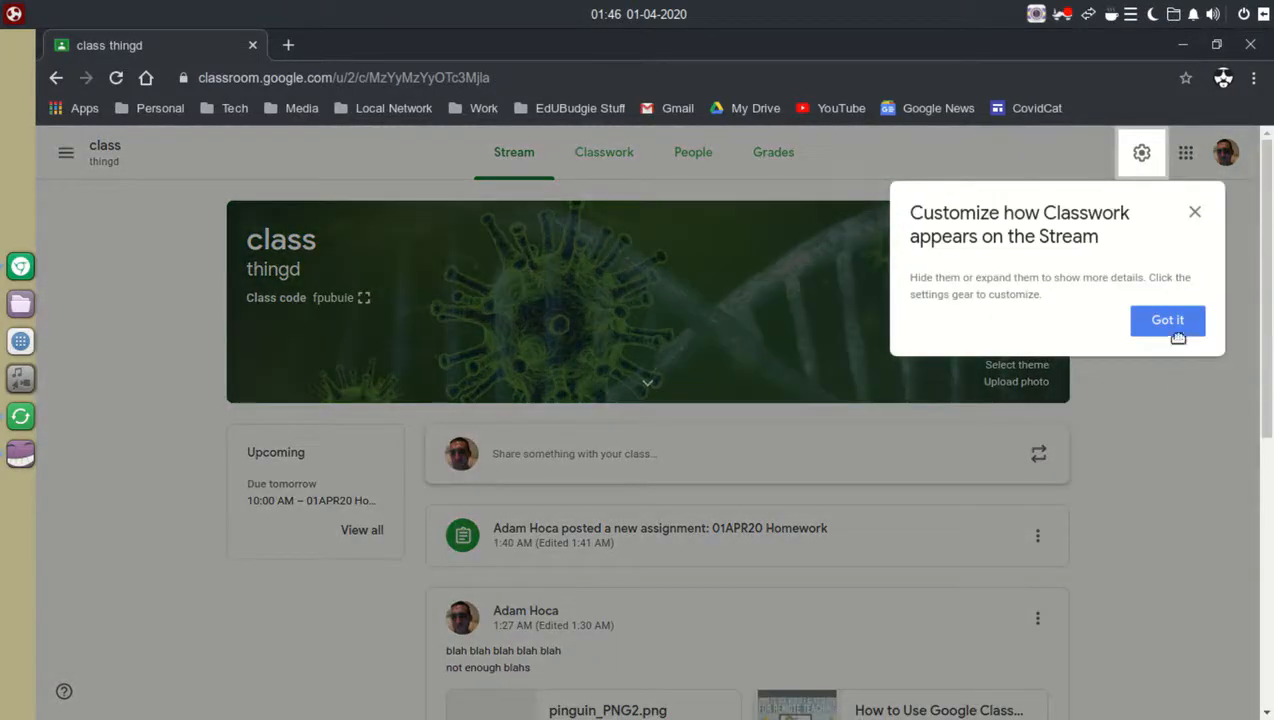
click(1194, 212)
click(617, 152)
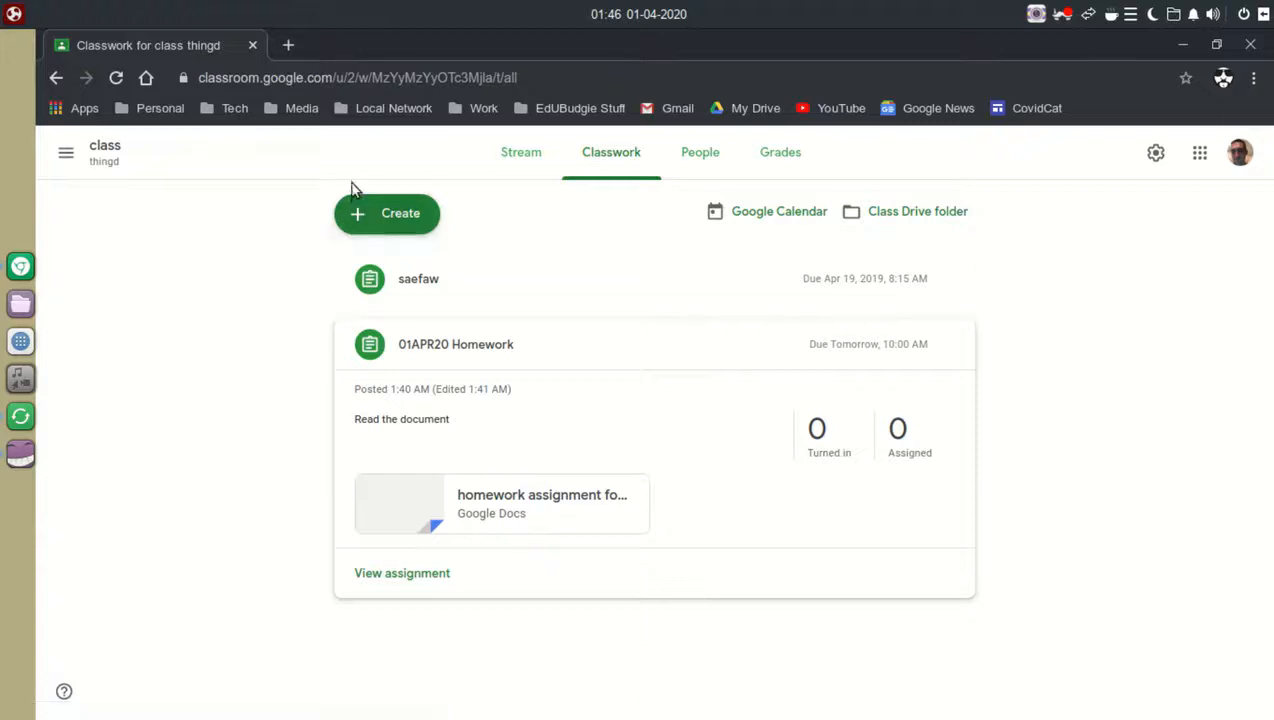
Look over the types of classwork that can be created without choosing one, and go back to the Stream page.
click(385, 213)
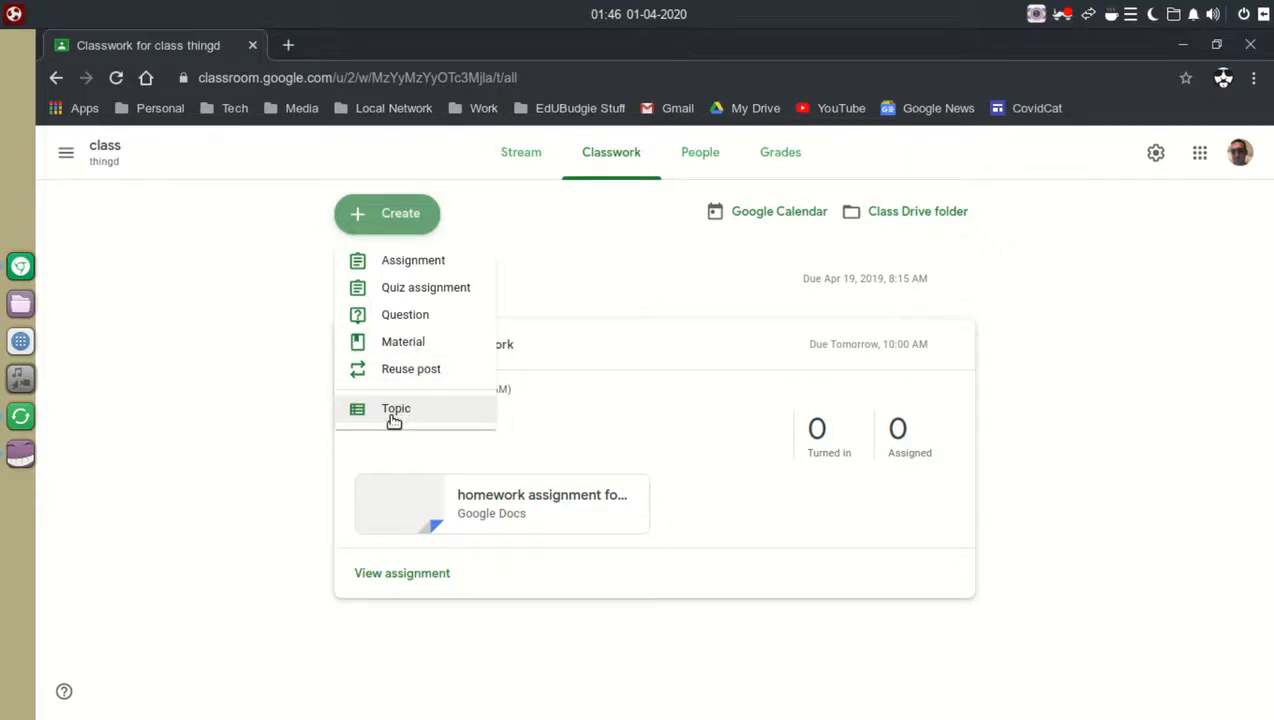
click(284, 415)
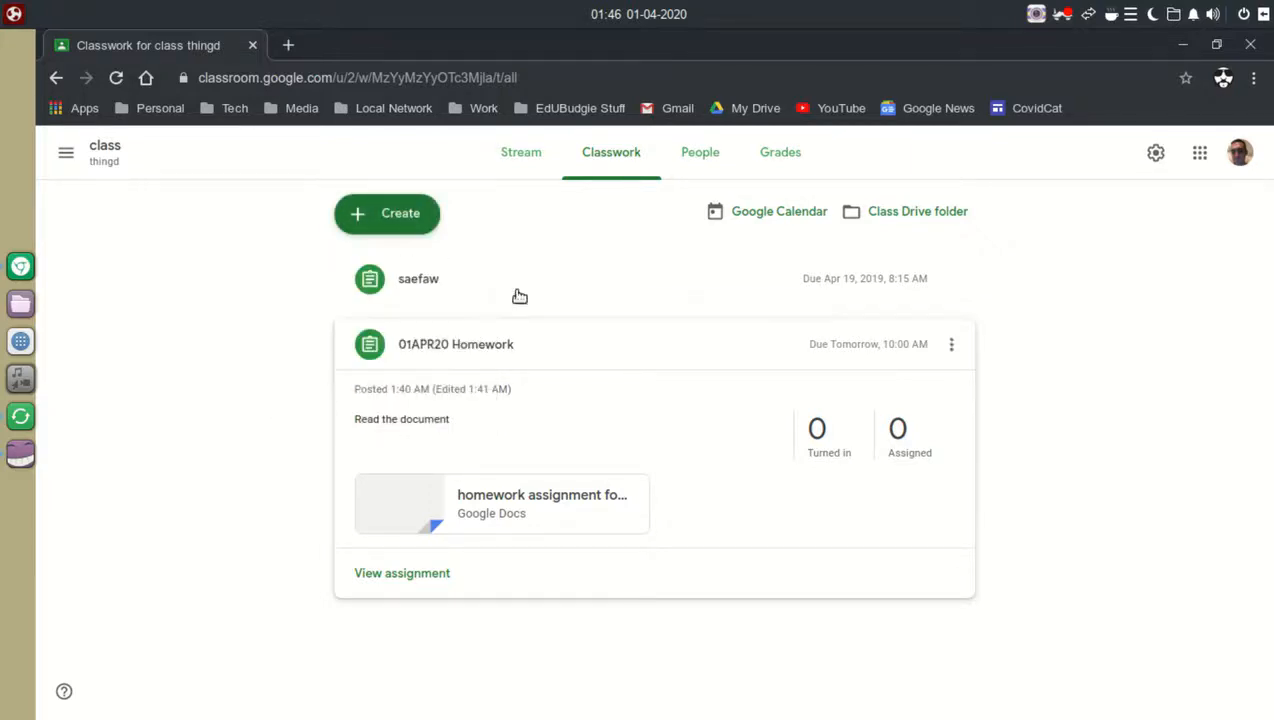
click(521, 154)
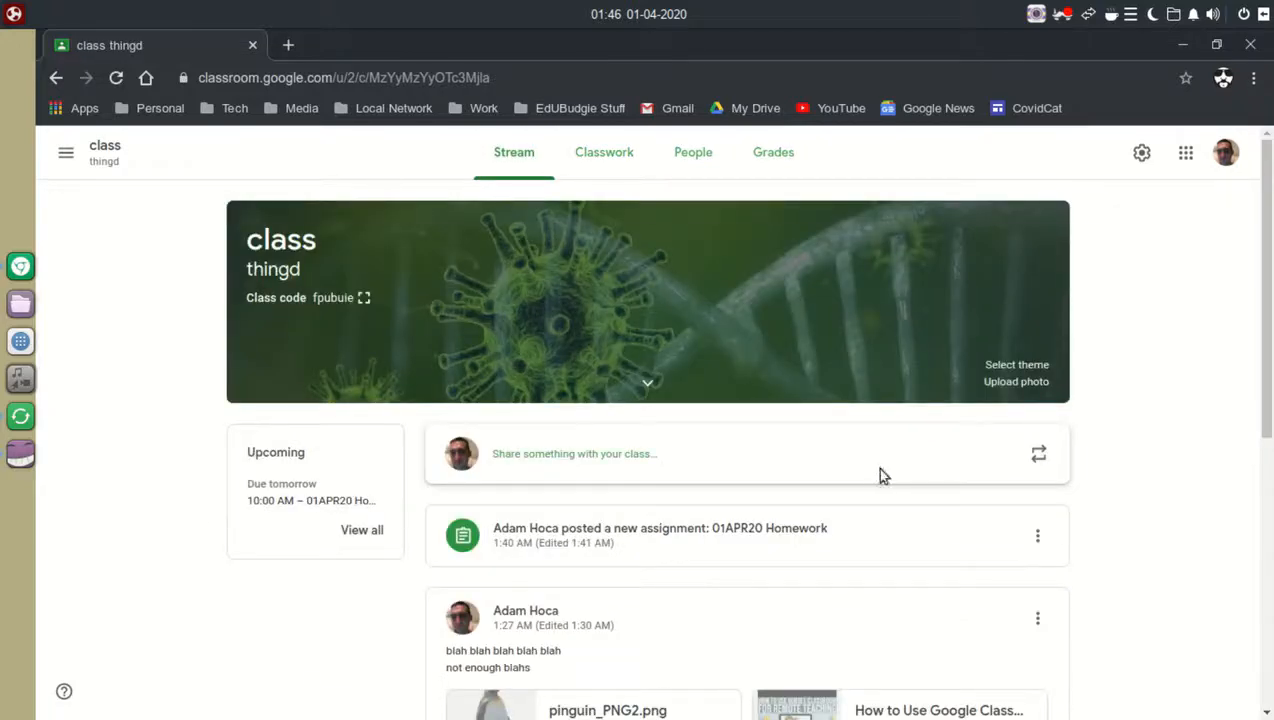